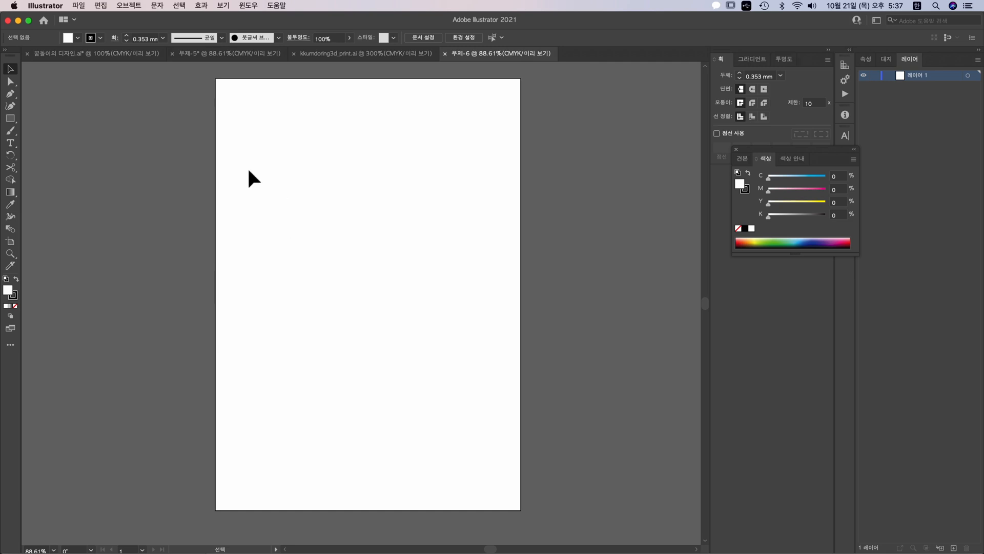
Step: Paste the copied logo artwork onto the blank artboard and deselect it
key(super+v)
drag(260, 152, 465, 451)
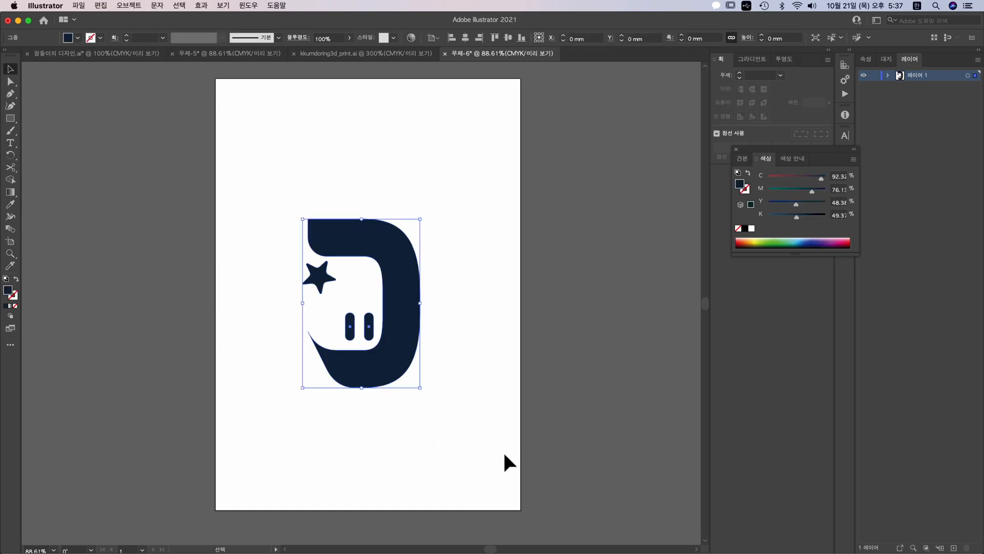
click(488, 355)
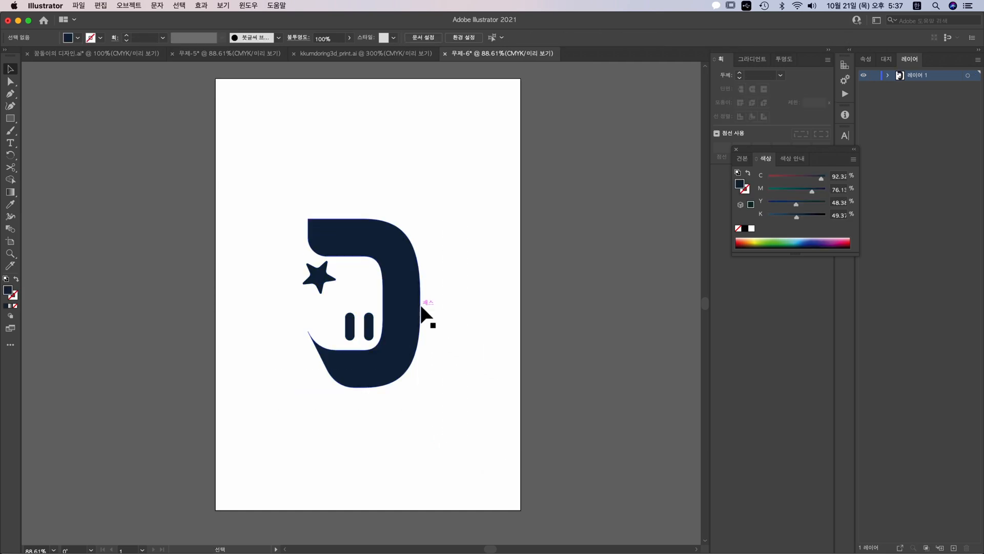
Step: Set the pasted logo's width to 80 mm with proportions locked, and clear the selection
click(422, 311)
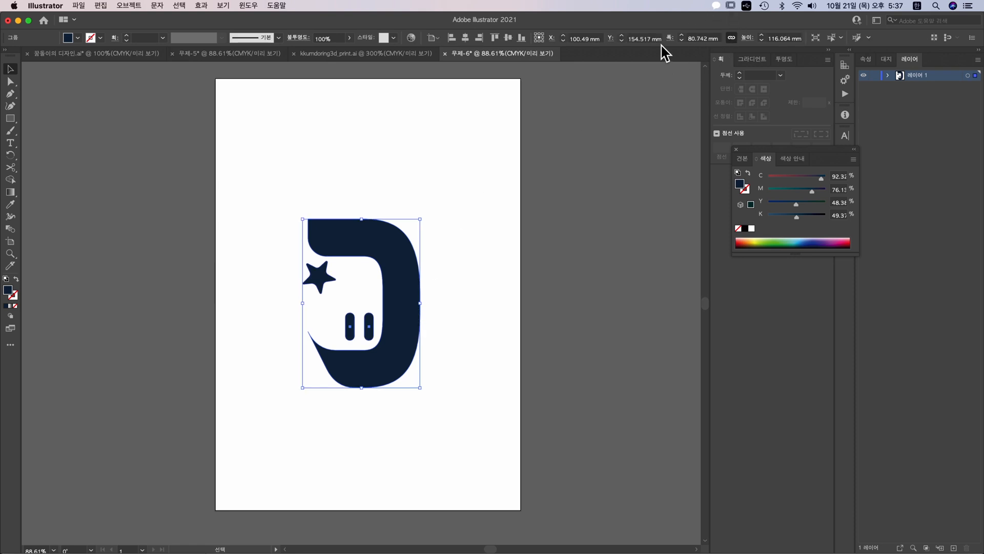
click(697, 38)
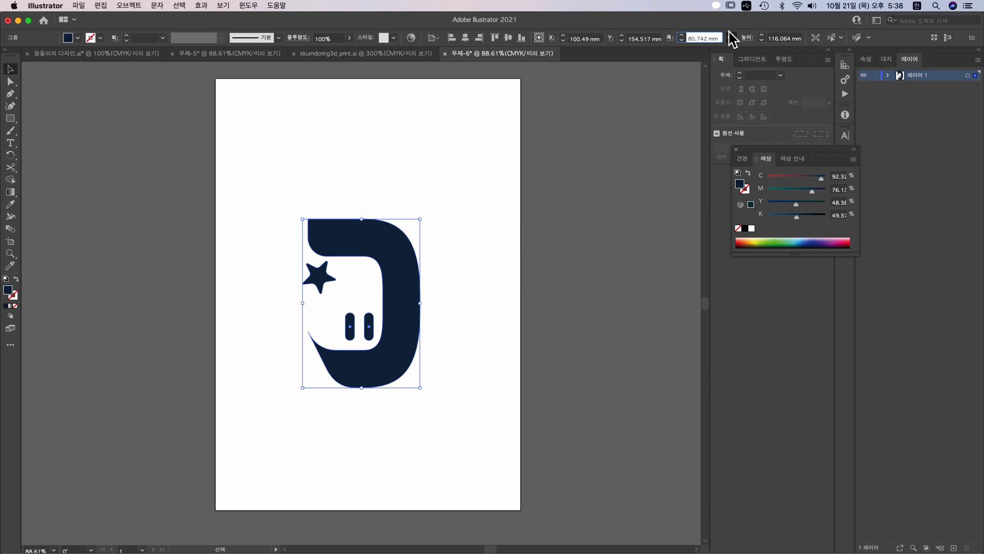
key(super+a)
text(80)
key(Return)
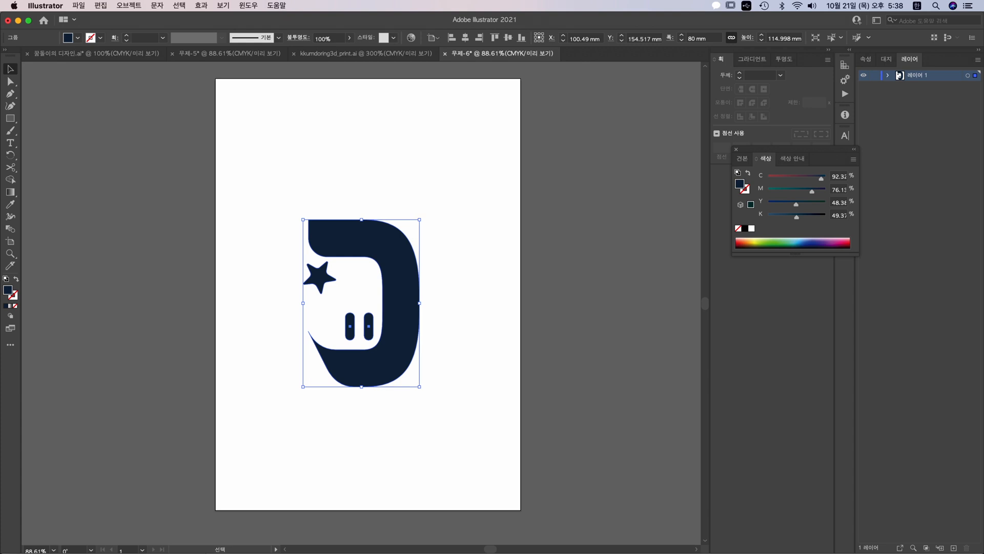
key(super+shift+a)
Step: Export the artwork in Autodesk RealDWG (dxf) format for AutoCAD version 2018, with a millimetre scale of 1 and maximum editability
click(79, 5)
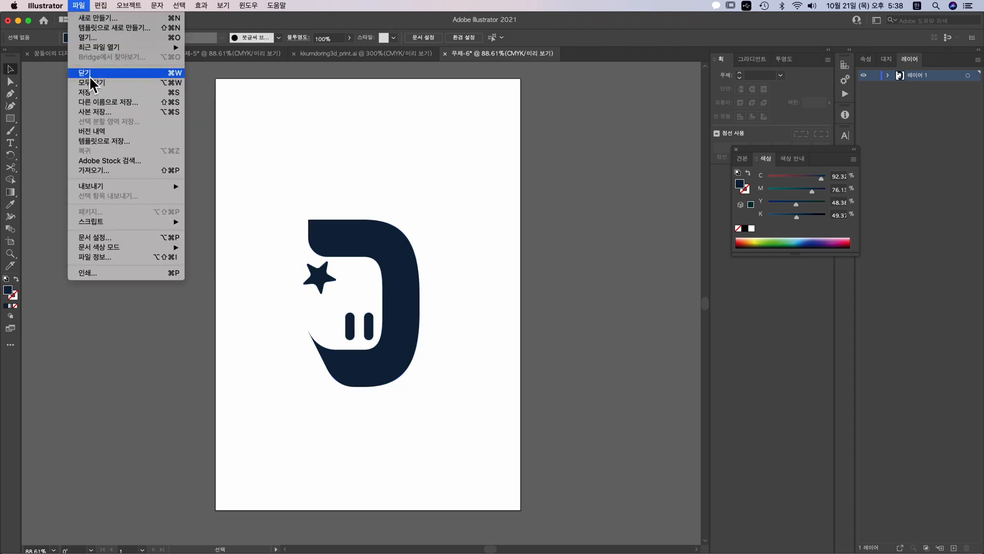
mouse_move(121, 194)
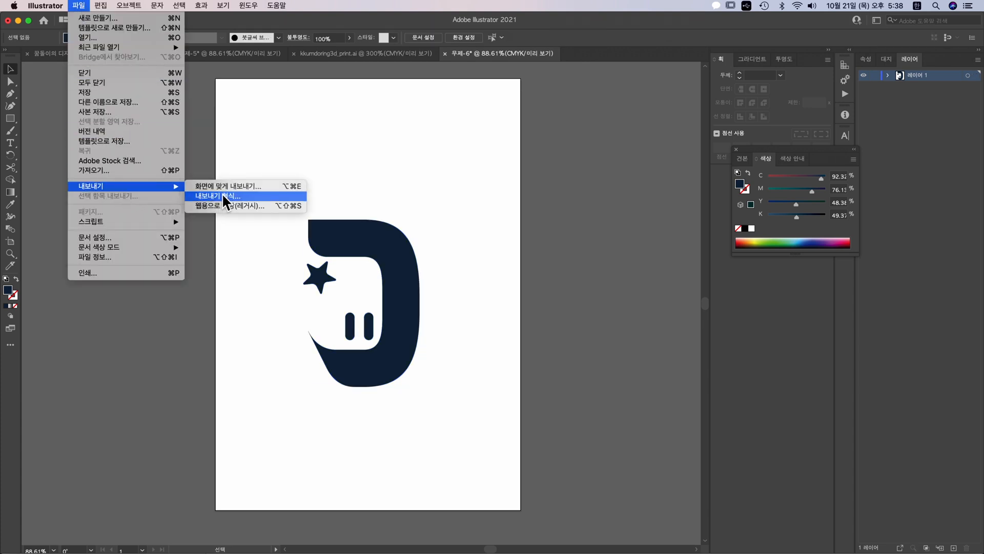
click(218, 199)
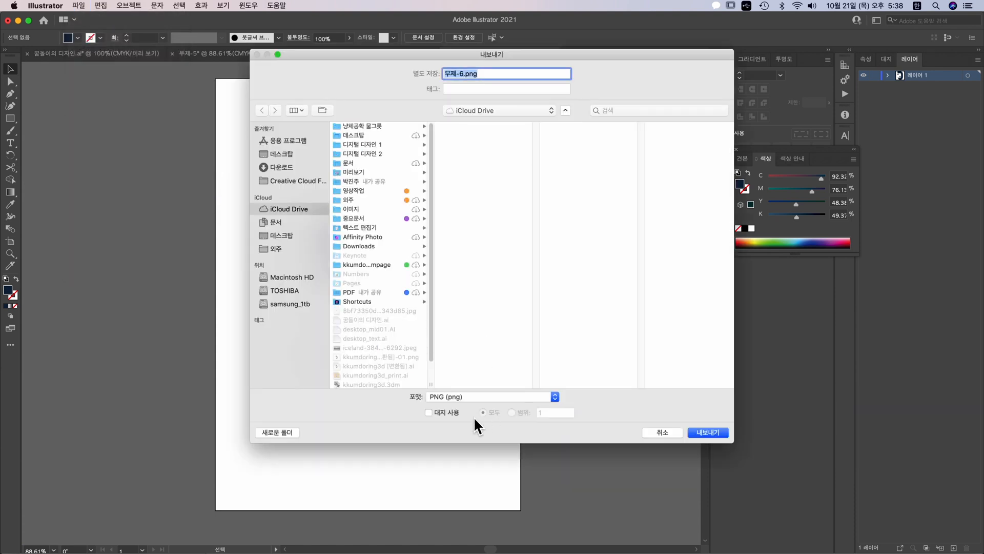
click(495, 394)
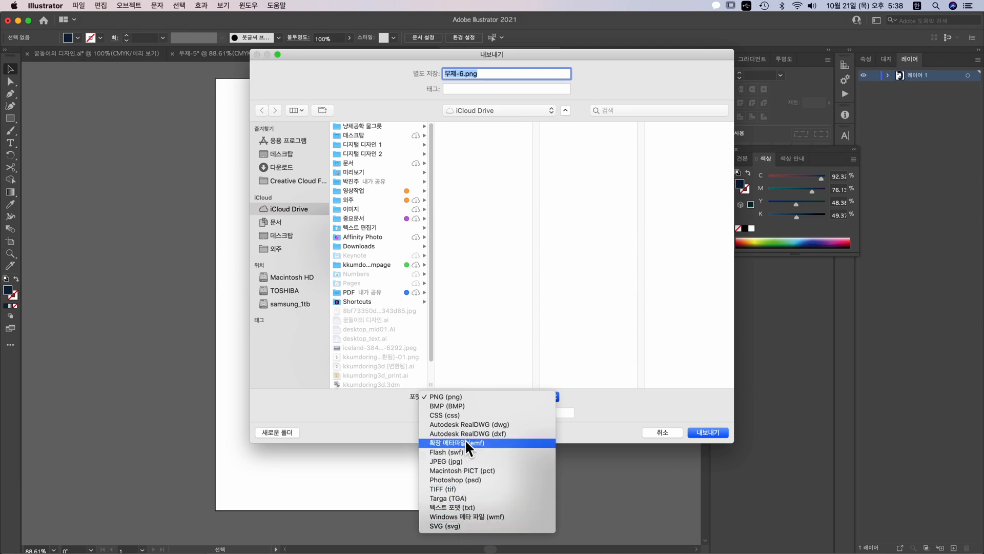
click(467, 434)
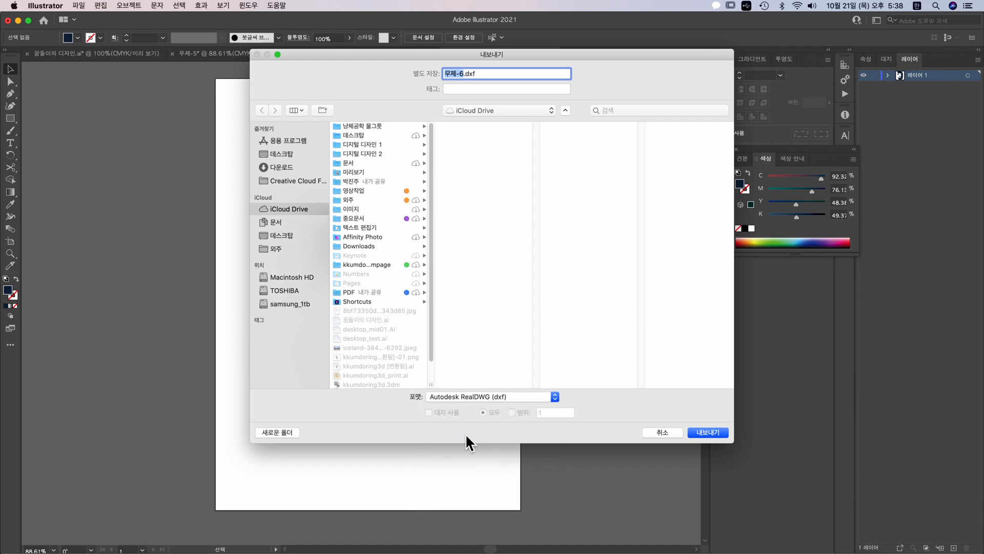
click(700, 434)
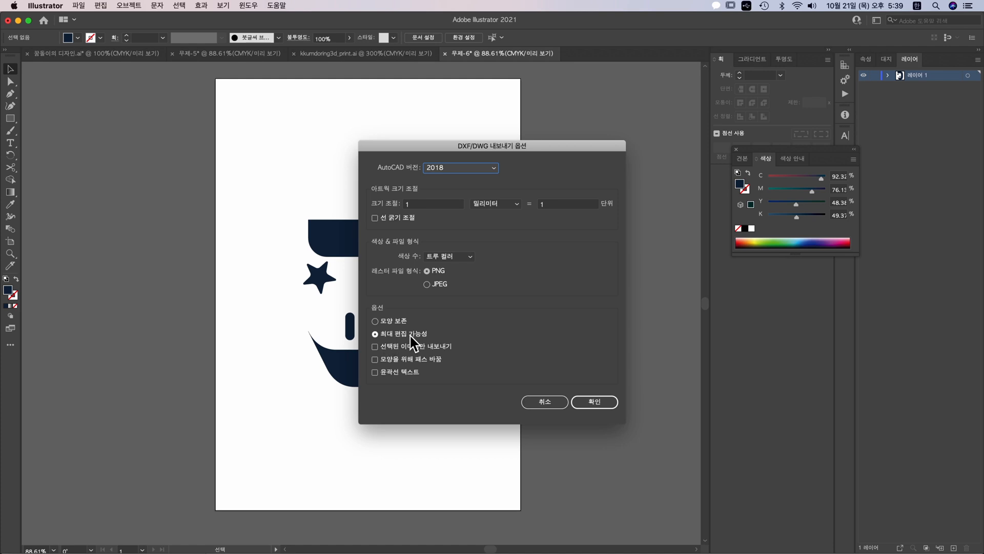
click(587, 405)
Step: Switch to Fusion 360 and load 무제-5.dxf from the desktop into a DXF insert on the XY plane
key(super+Tab)
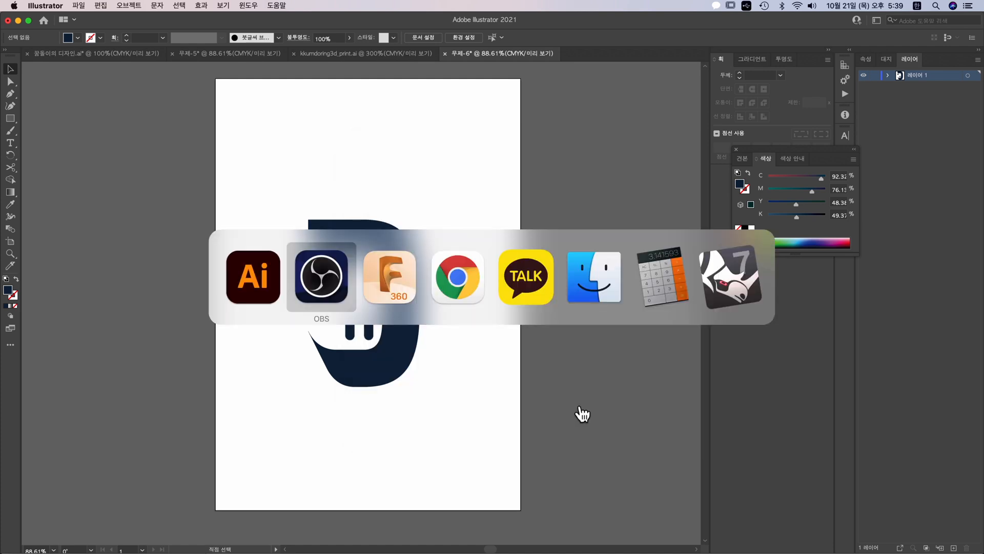
key(super+Tab)
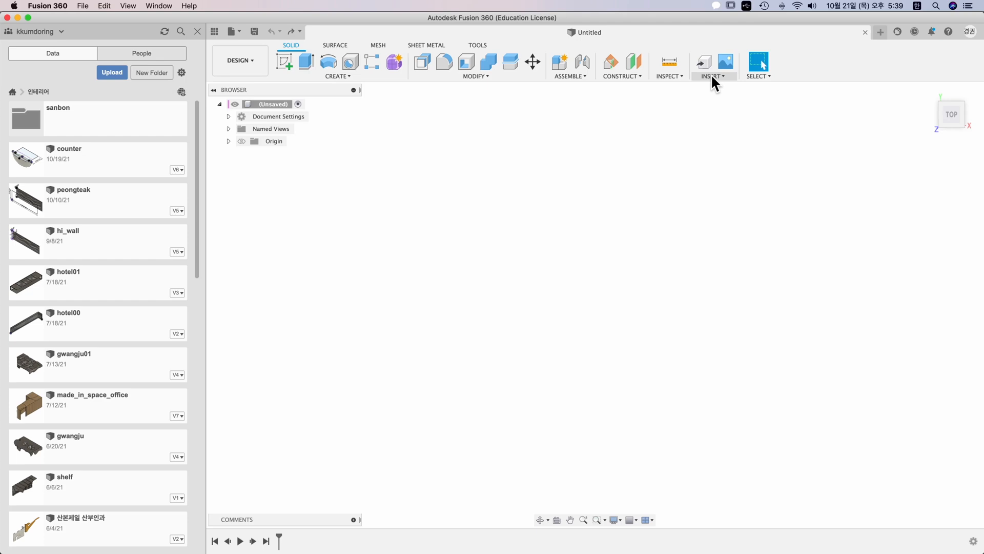
click(720, 76)
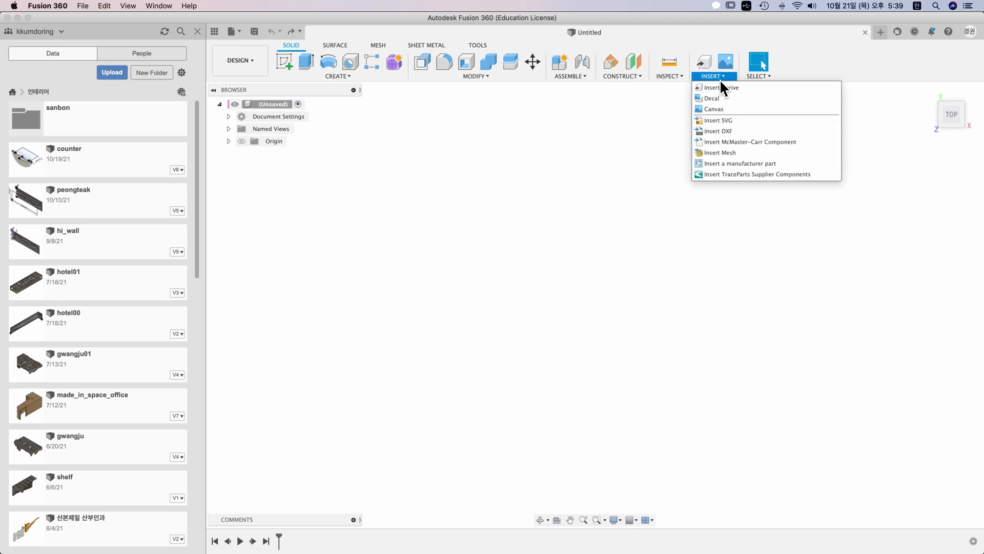
click(733, 130)
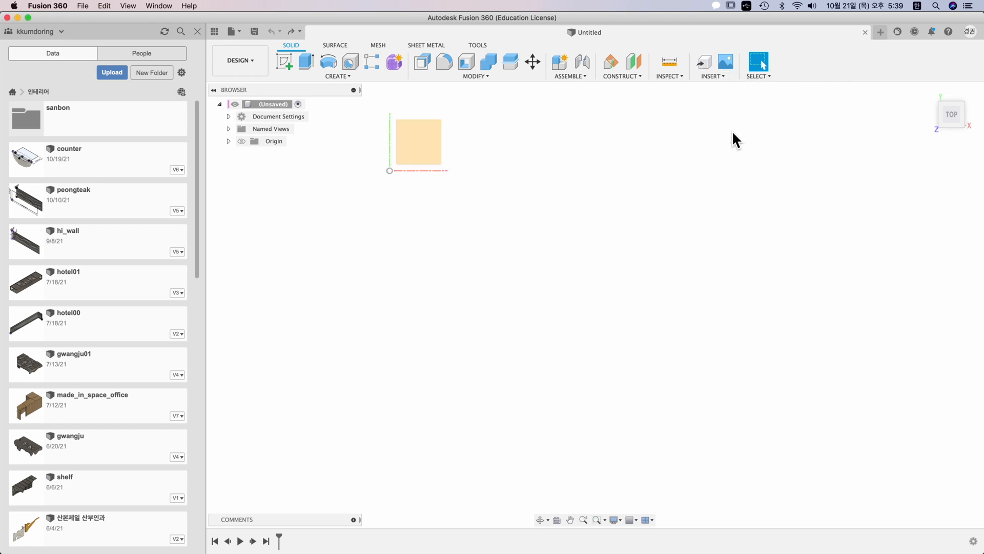
middle_drag(614, 239, 725, 357)
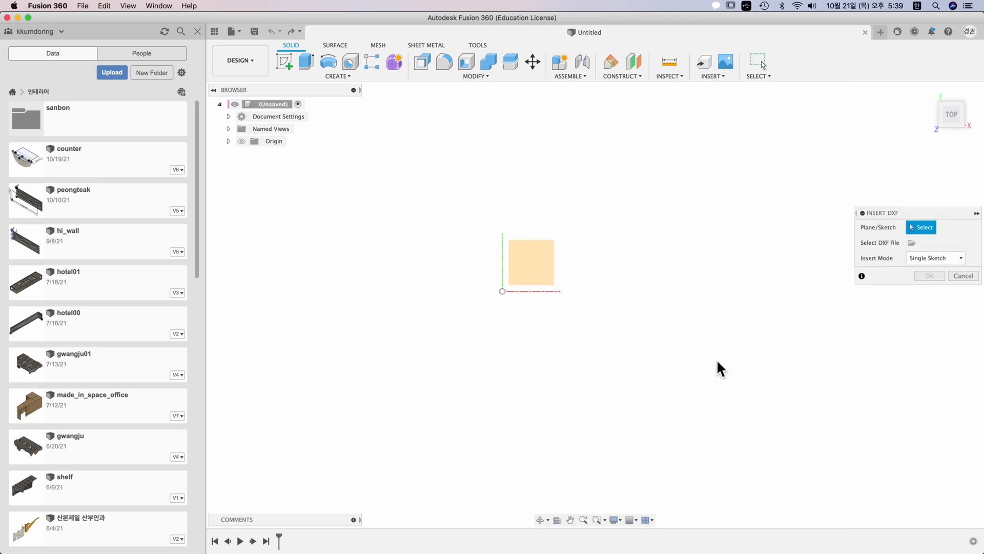
click(543, 247)
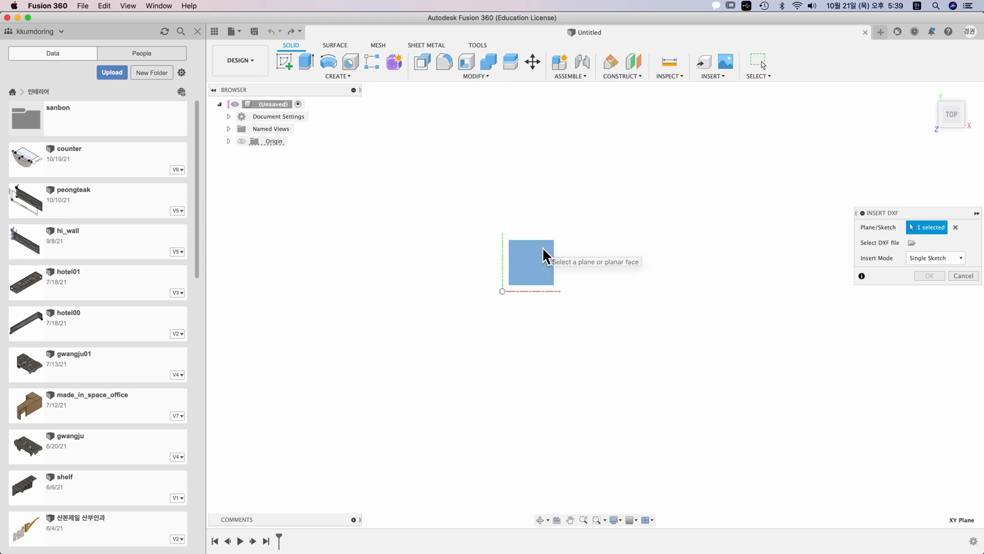
click(909, 243)
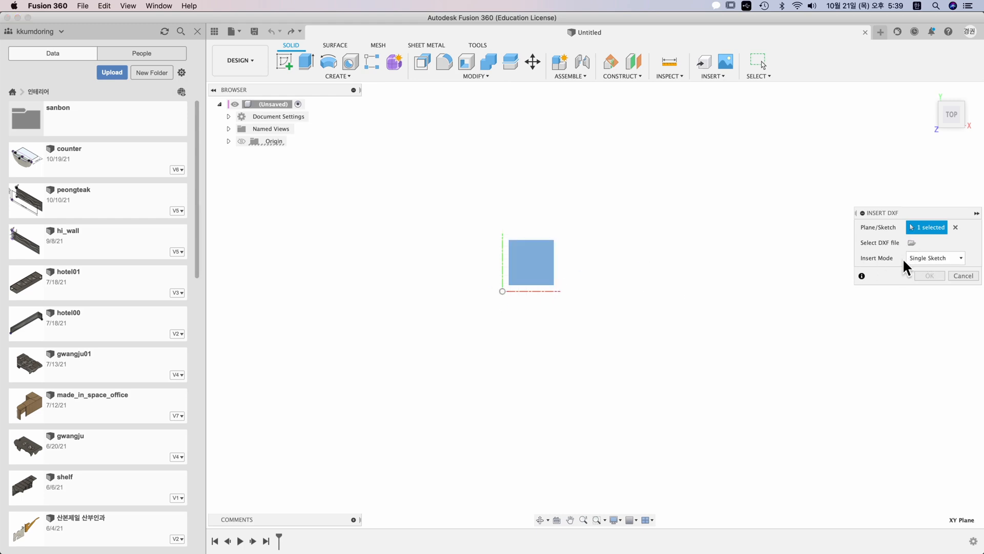
click(322, 105)
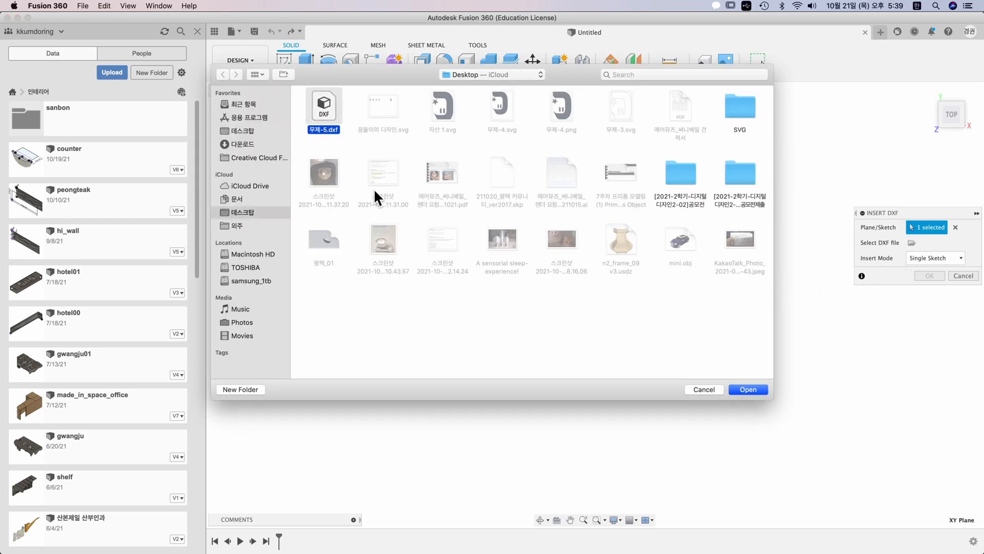
click(756, 388)
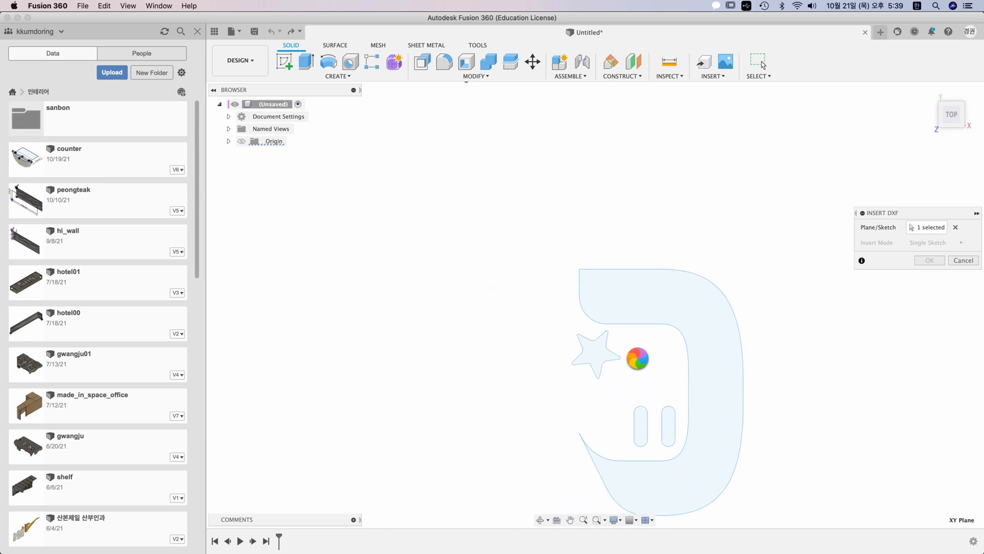
Step: Offset the DXF logo over the origin by about X -101 mm and Y 147 mm, and insert it with control point frames enabled
scroll(638, 355, down, 3)
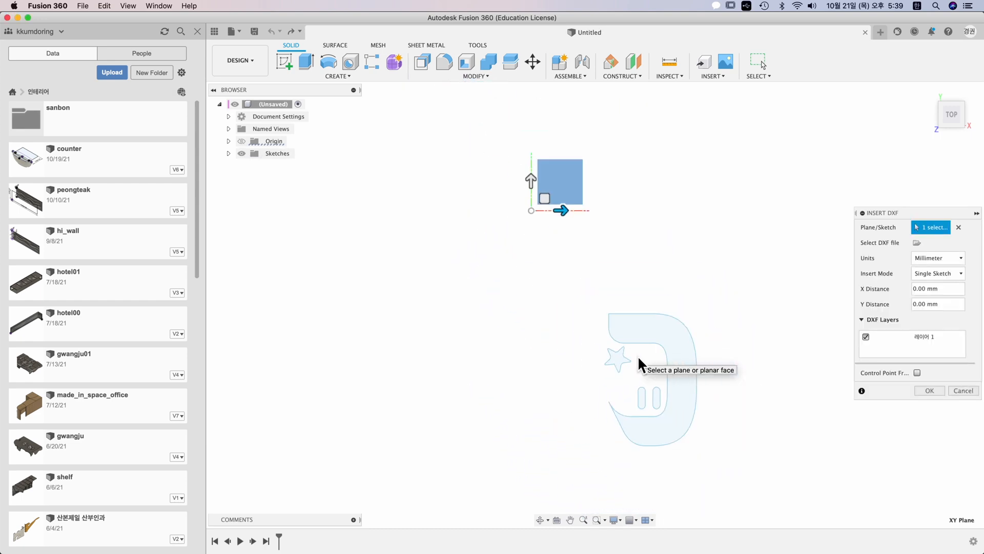
drag(545, 197, 453, 98)
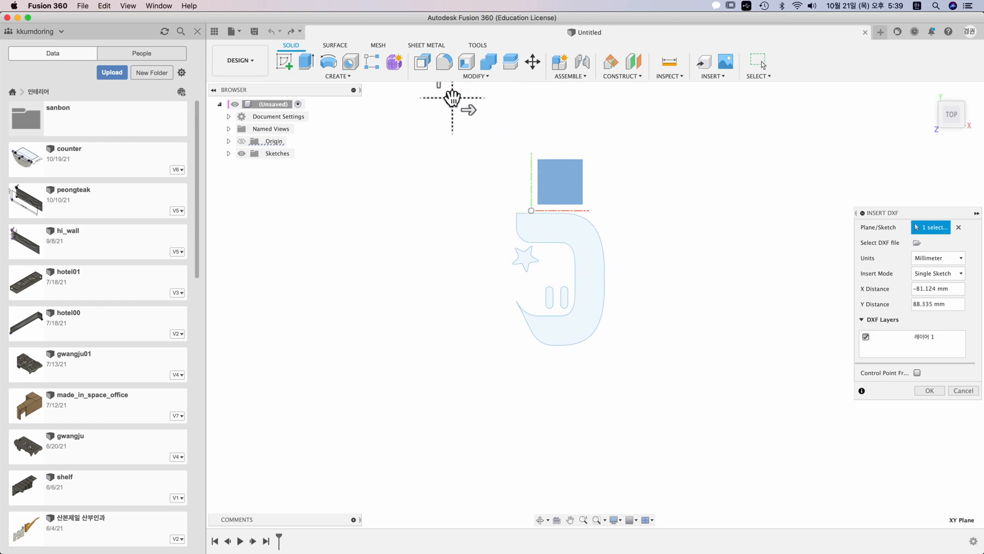
middle_drag(497, 192, 510, 294)
drag(466, 201, 442, 138)
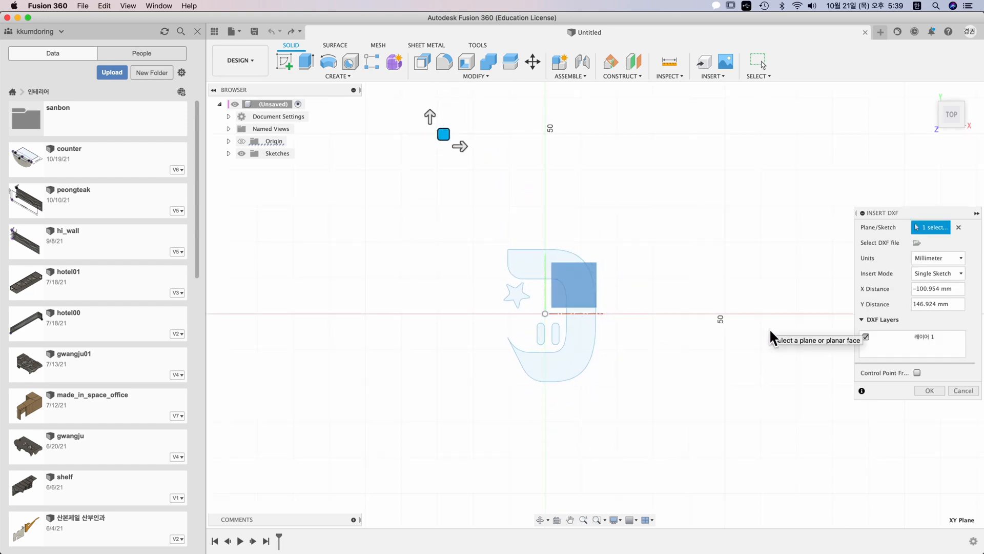
click(917, 373)
click(928, 391)
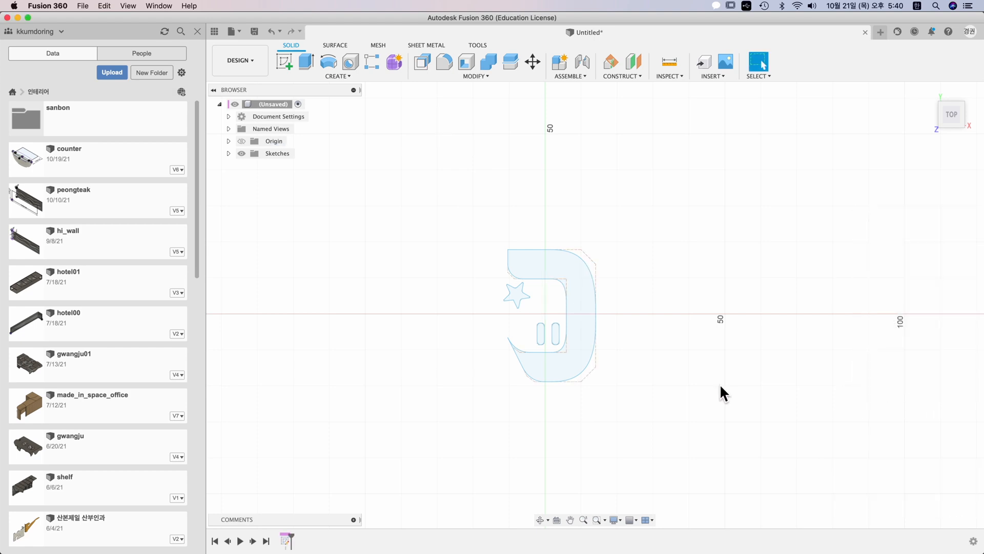
Step: Inspect the imported logo's control point splines, try to shift the frame of the rounded corner above the star, and undo any change
click(589, 265)
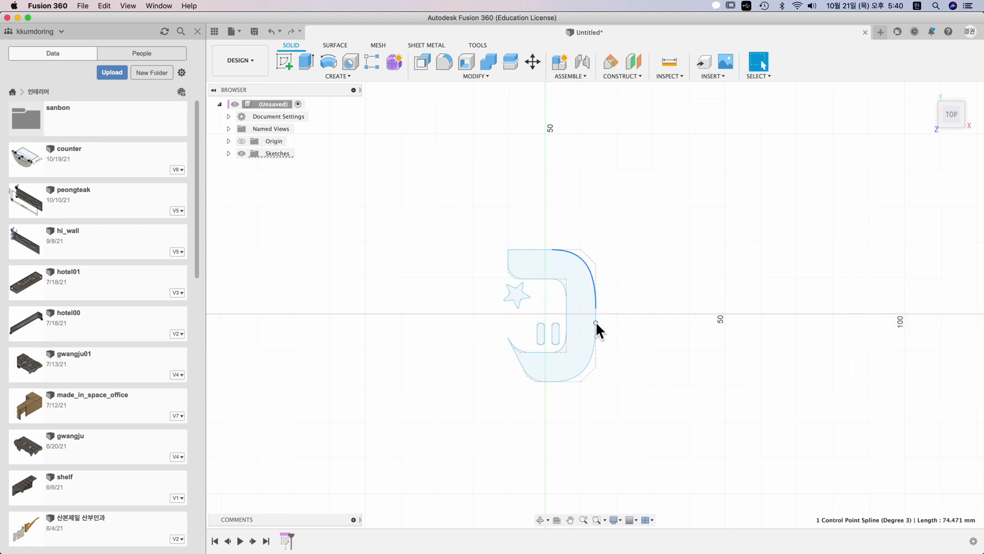
click(561, 282)
click(634, 312)
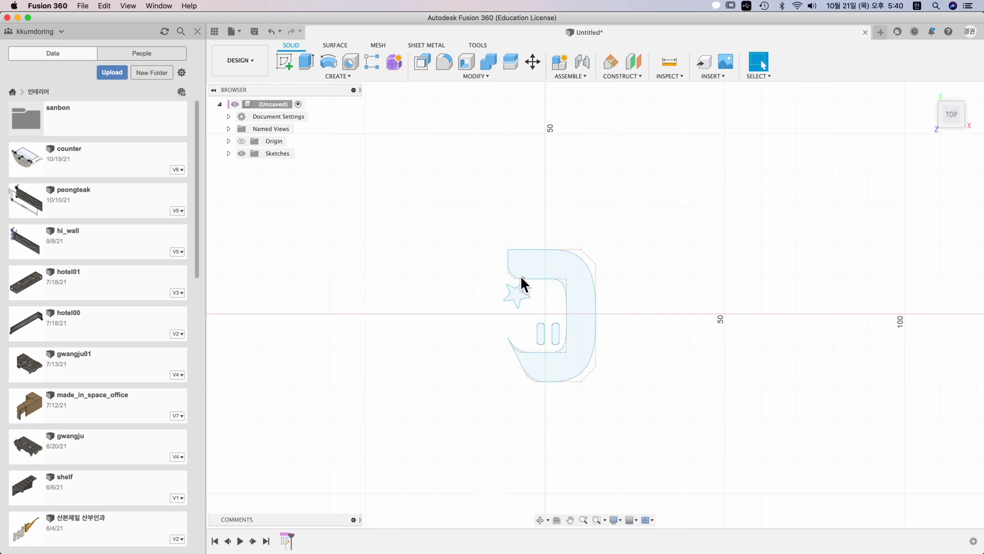
scroll(519, 311, up, 8)
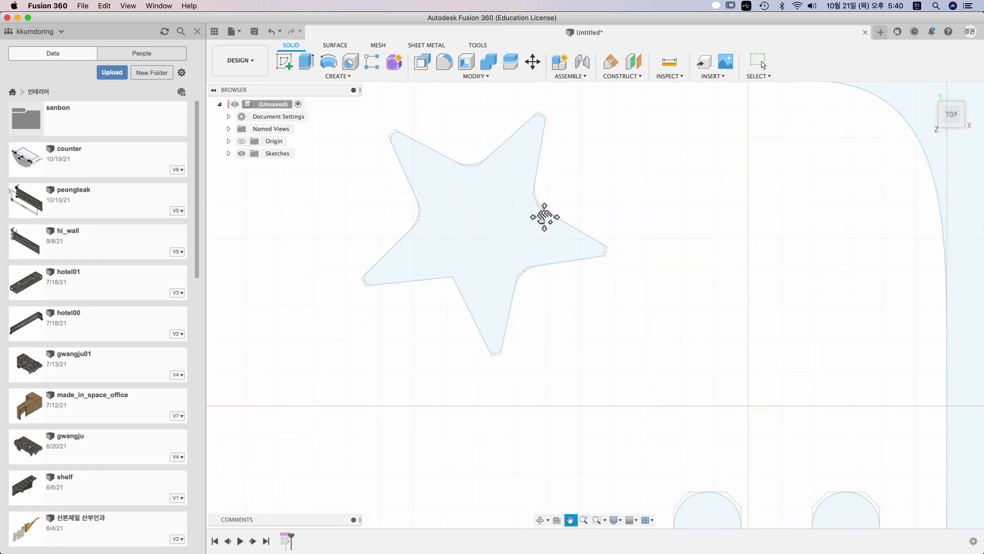
scroll(555, 309, down, 10)
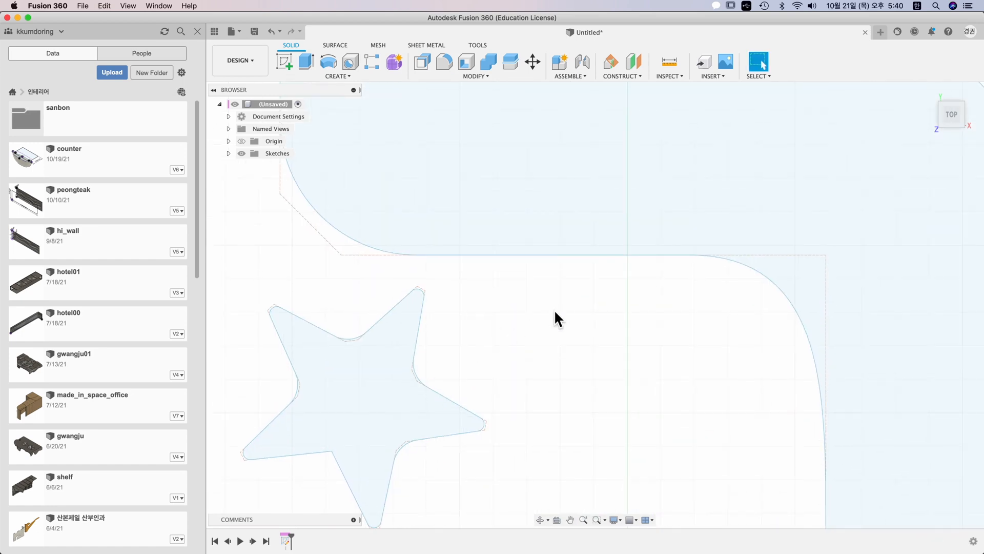
click(410, 256)
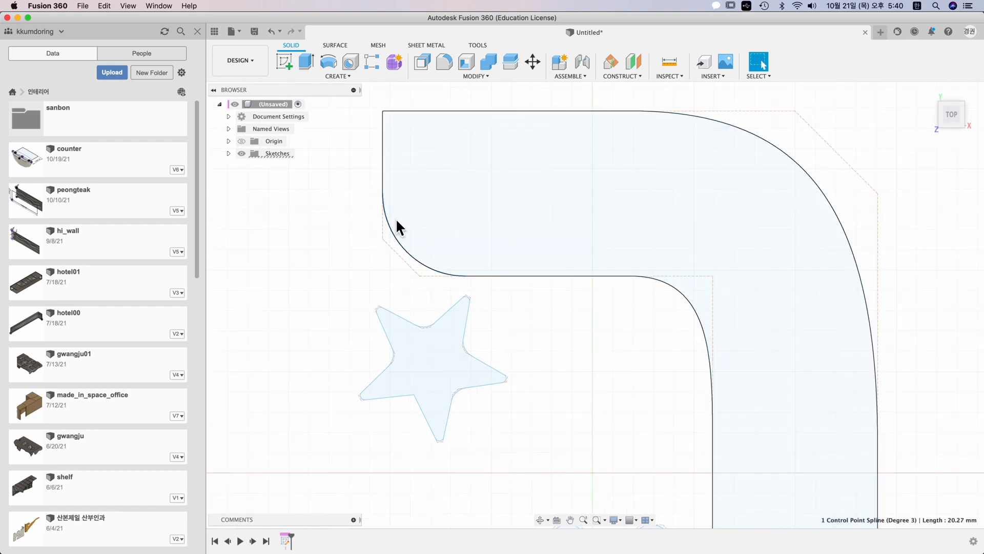
mouse_move(383, 238)
mouse_down()
mouse_move(372, 237)
mouse_move(399, 241)
mouse_move(376, 242)
mouse_up()
key(super+z)
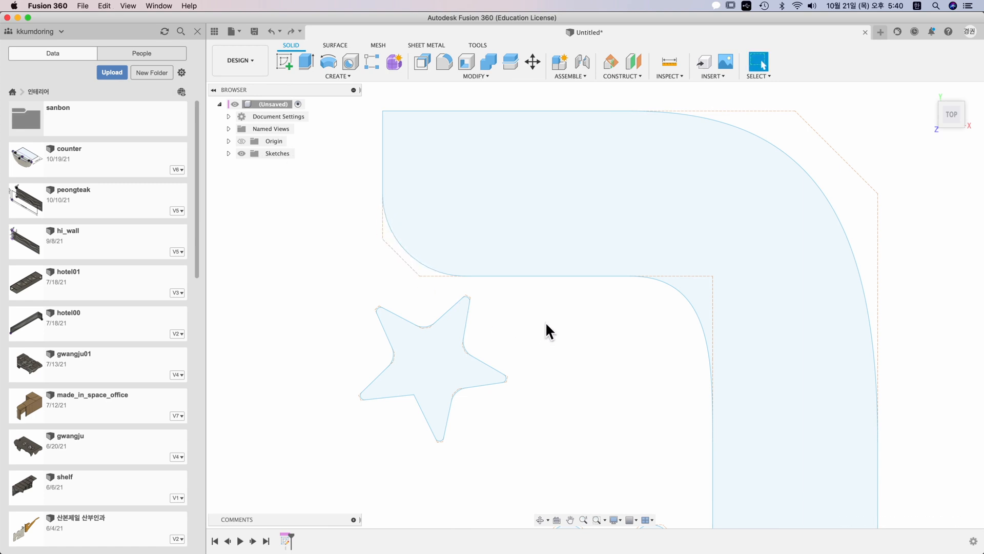
Step: Open the imported logo sketch for editing
scroll(547, 330, up, 3)
scroll(466, 319, down, 4)
scroll(527, 329, down, 3)
scroll(566, 276, down, 2)
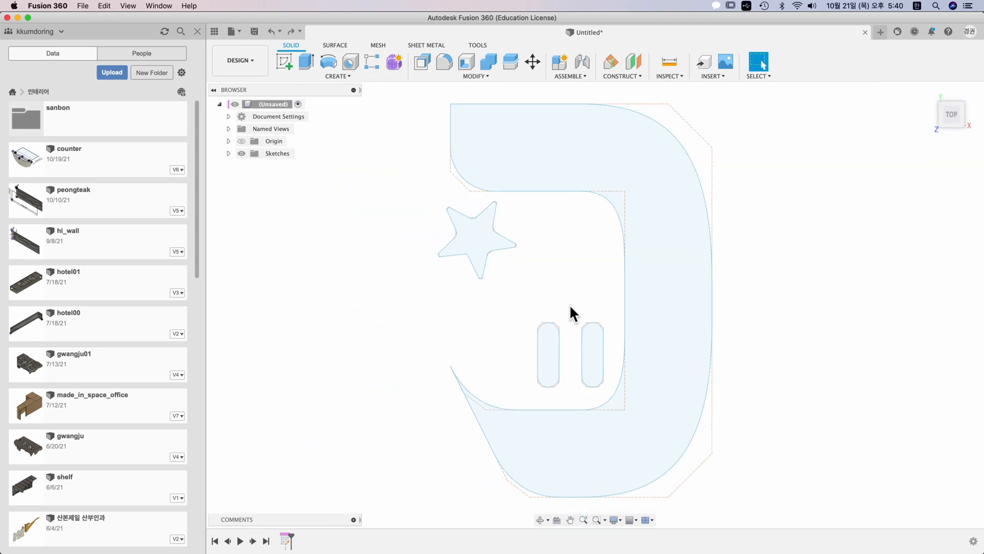
middle_drag(574, 274, 512, 297)
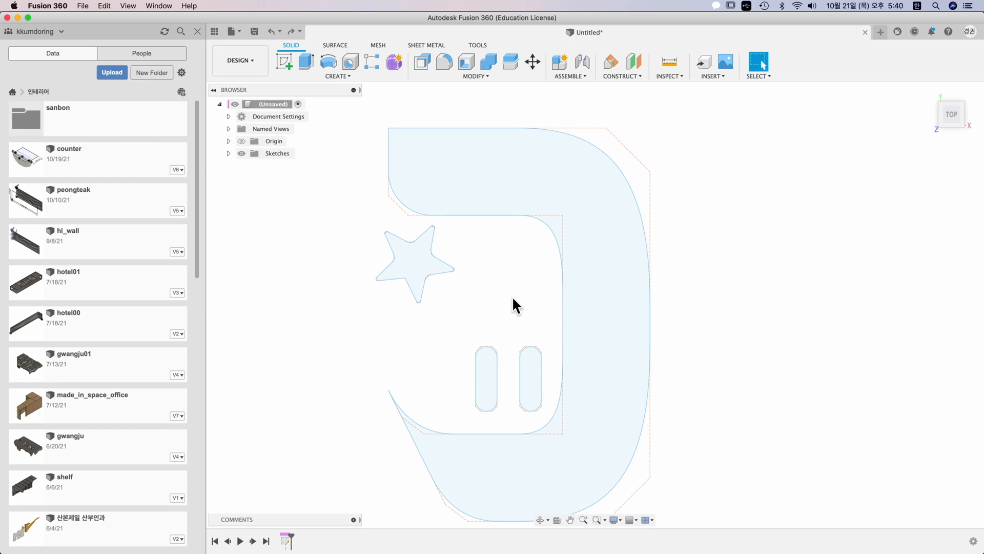
scroll(512, 296, down, 3)
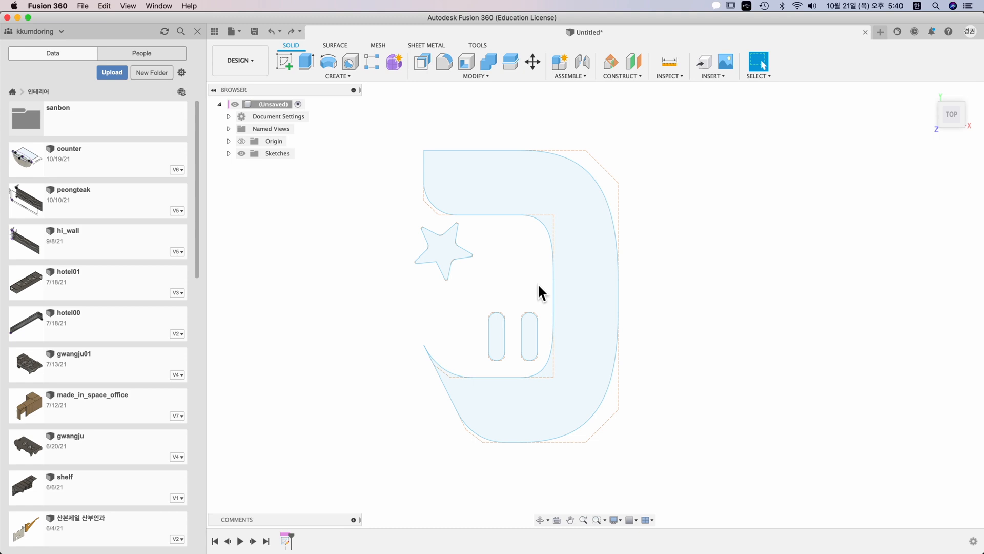
middle_drag(426, 188, 409, 229)
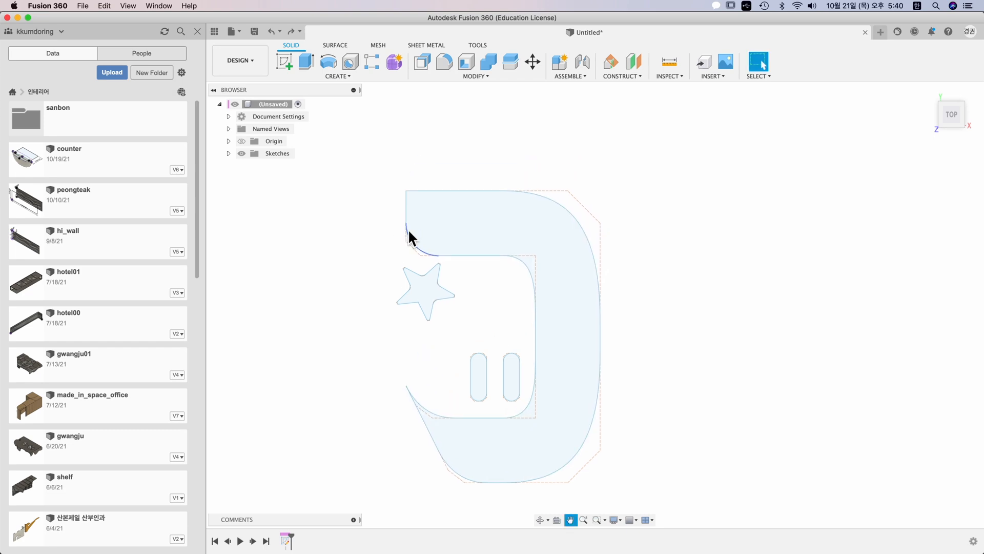
double_click(286, 540)
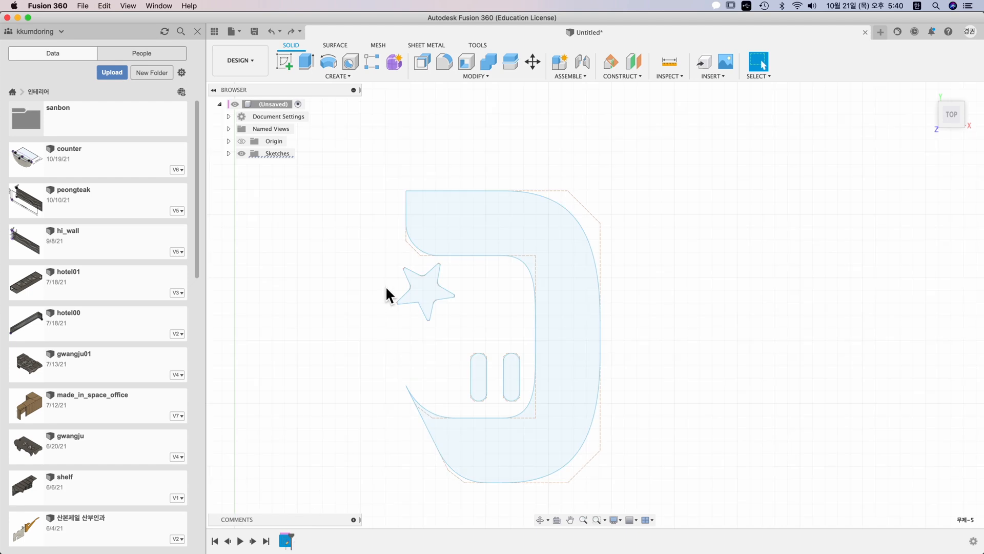
Step: Check the logo's overall width with a temporary rectangle, discard it, and finish the logo sketch
click(306, 62)
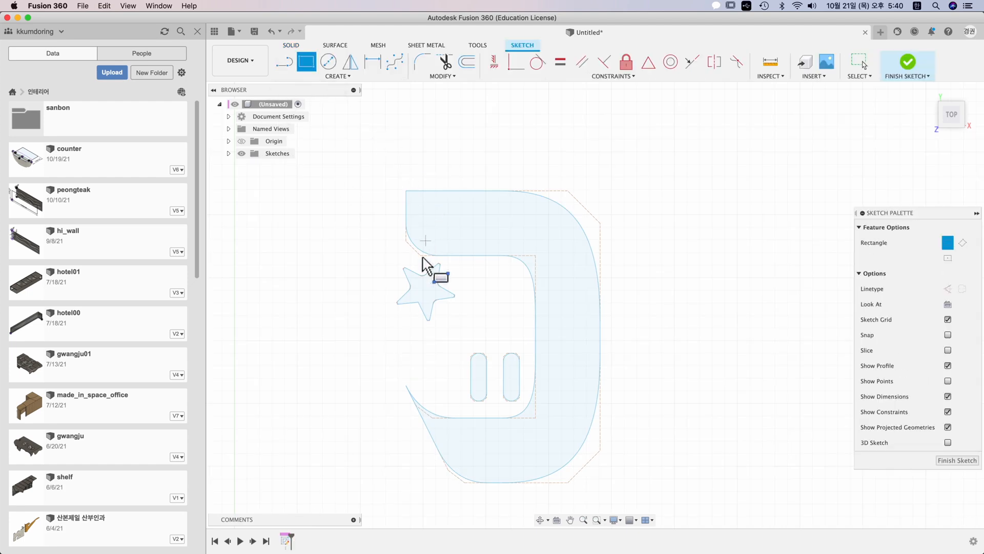
click(400, 302)
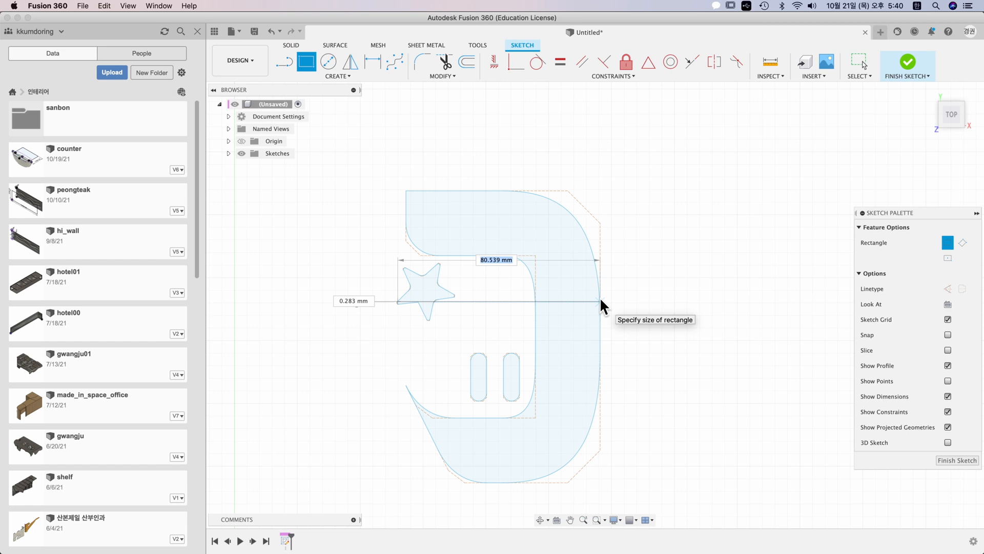
key(Escape)
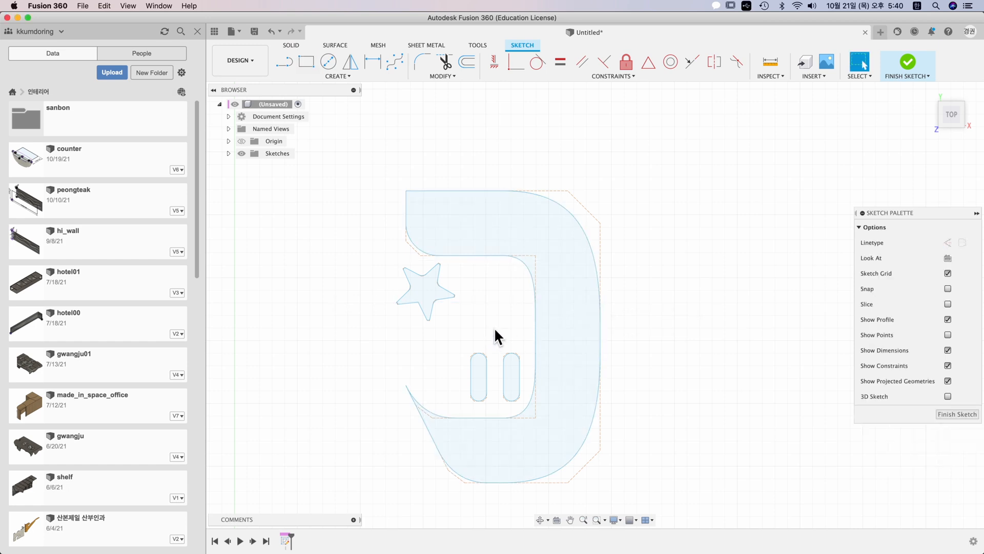
click(908, 61)
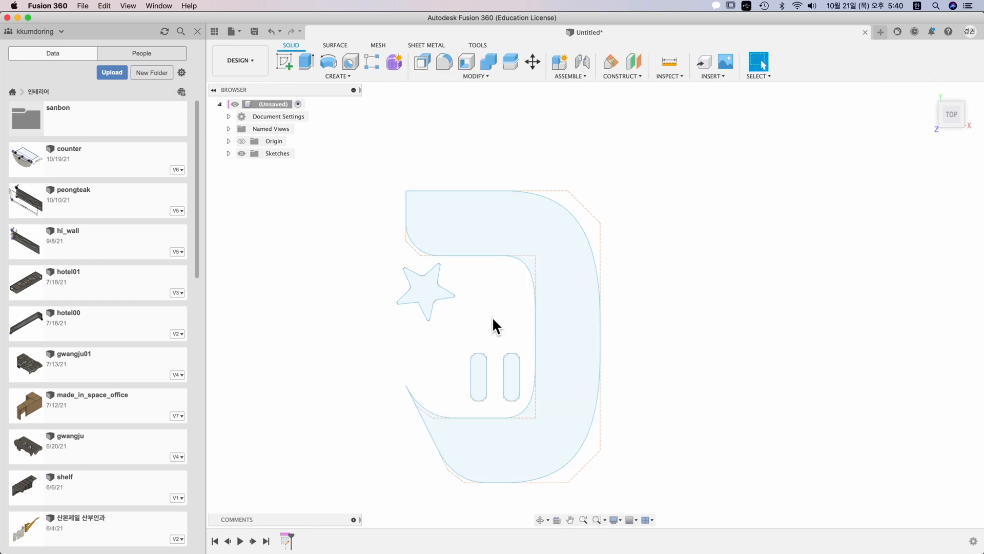
scroll(493, 319, down, 2)
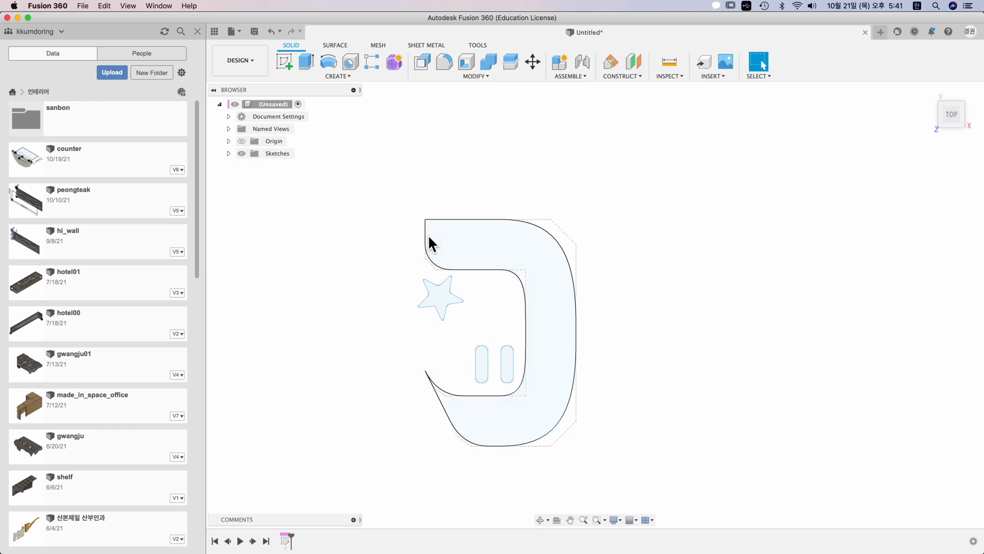
key(super+Tab)
click(357, 54)
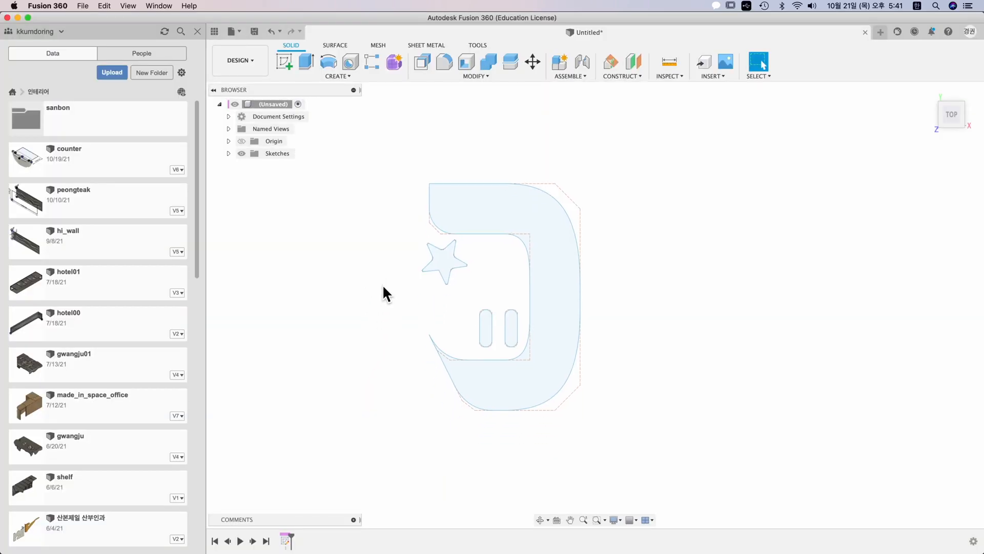
Step: Start a new sketch on the horizontal XY plane that the logo lies on
click(285, 61)
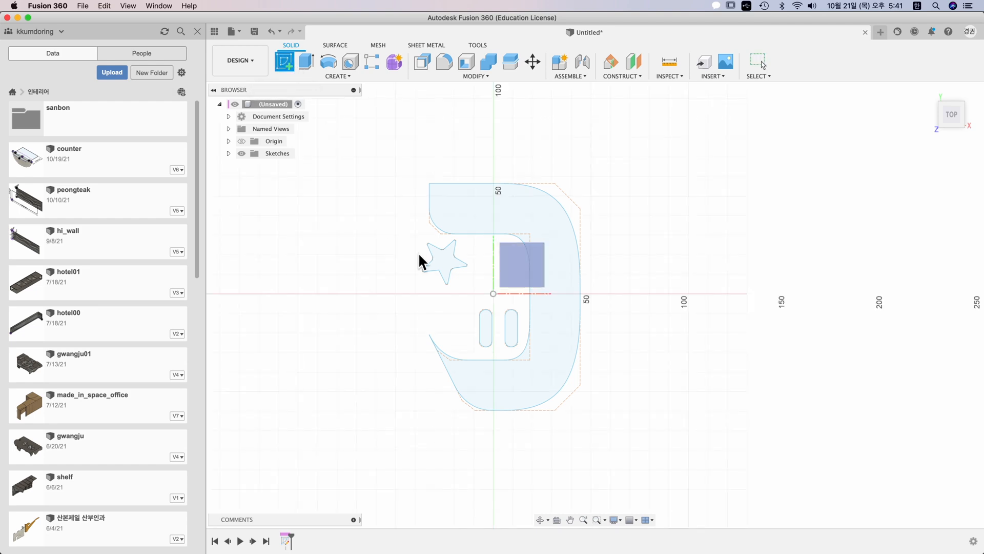
click(522, 261)
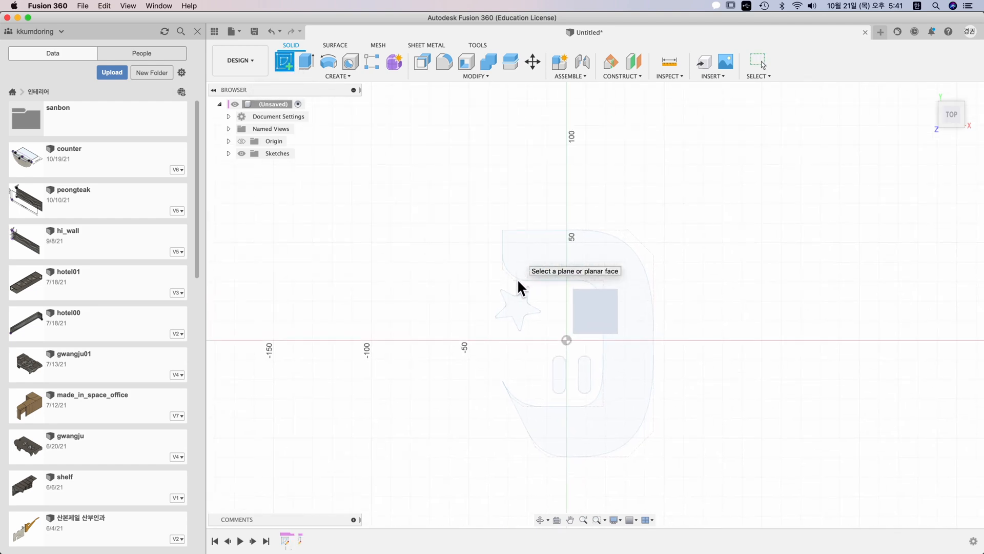
middle_drag(488, 285, 431, 260)
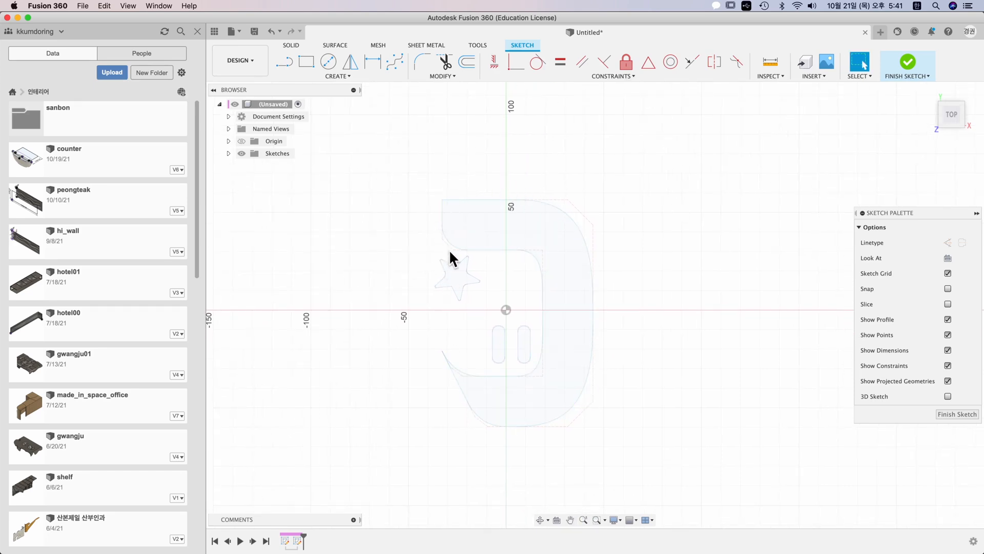
key(super+Tab)
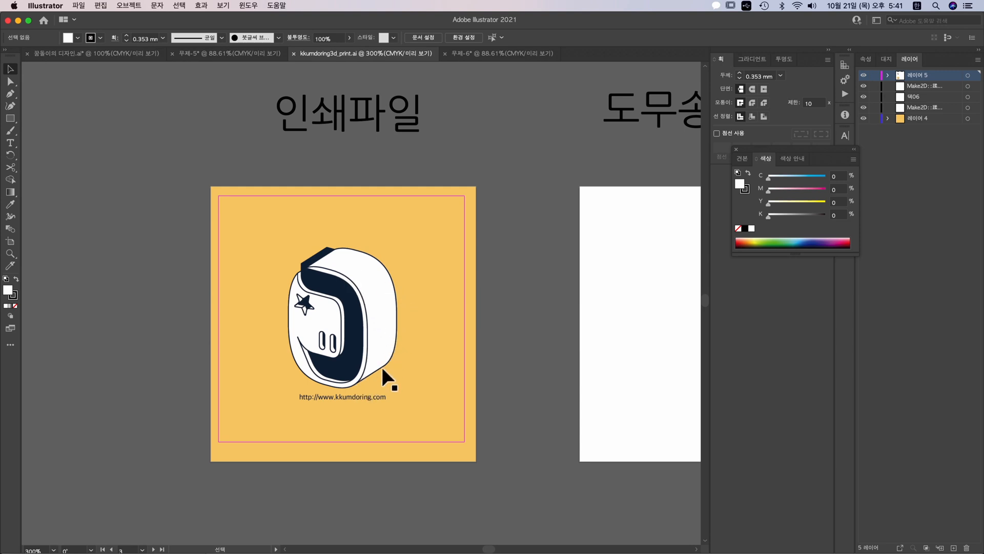
key(super+Tab)
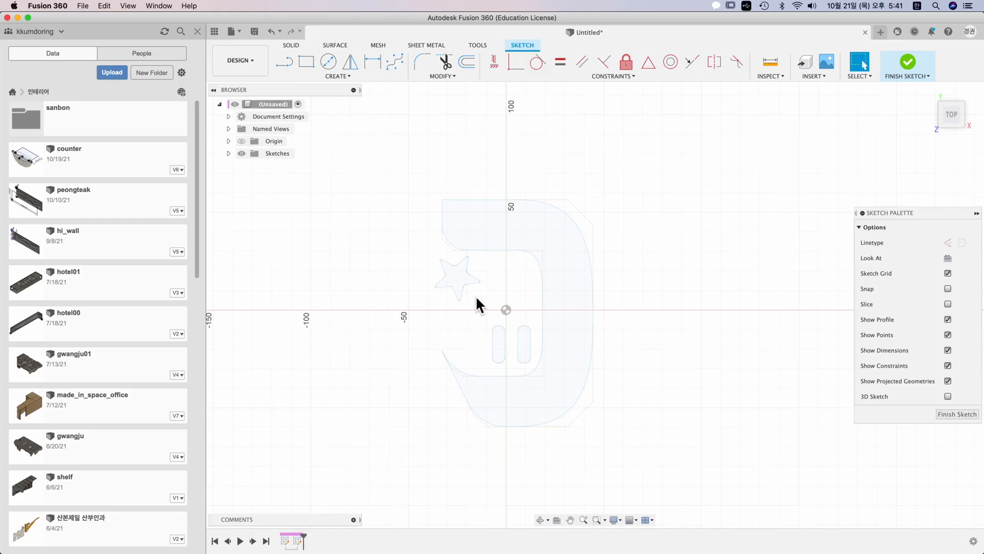
Step: Draw a center rectangle about 95 by 124 mm around the logo, centred on the origin
click(306, 61)
click(946, 259)
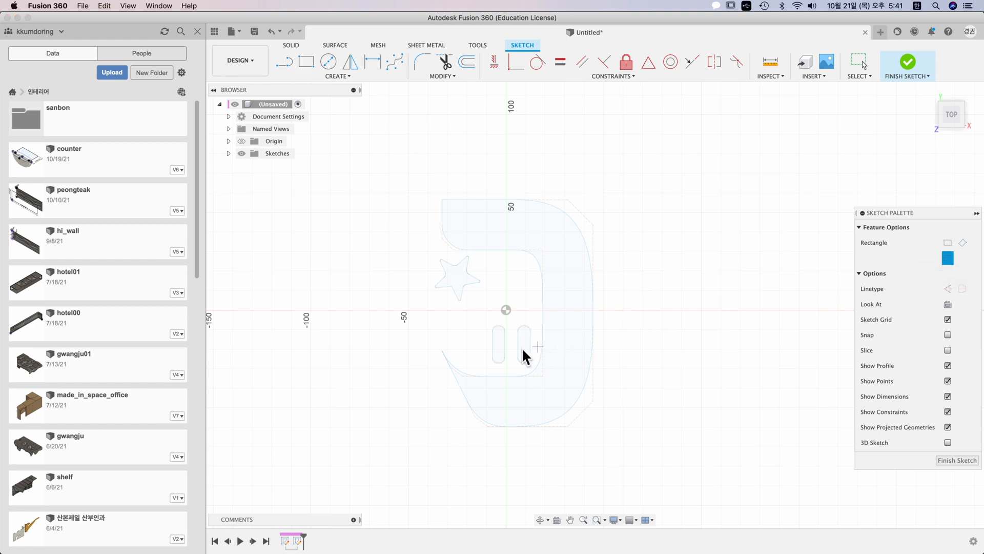
click(506, 309)
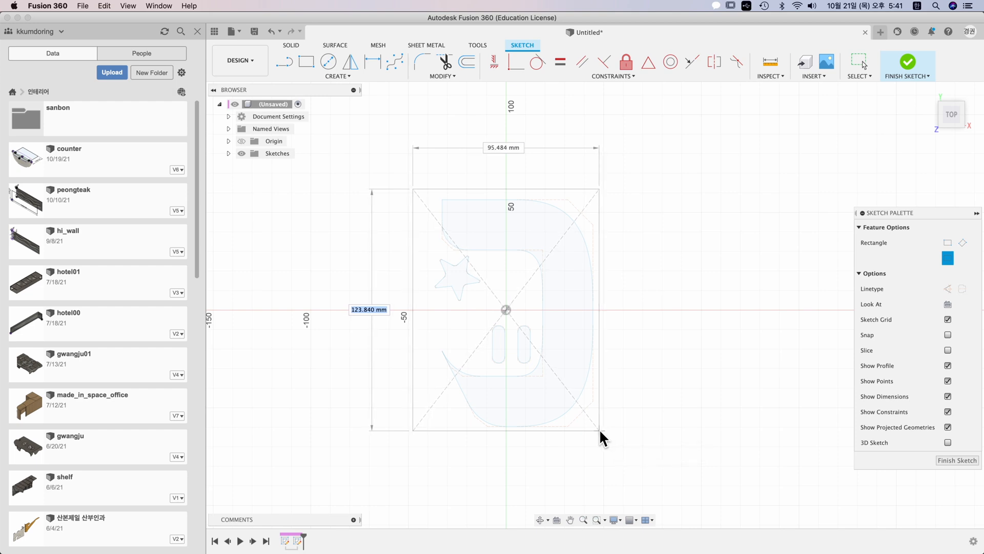
click(599, 430)
key(Escape)
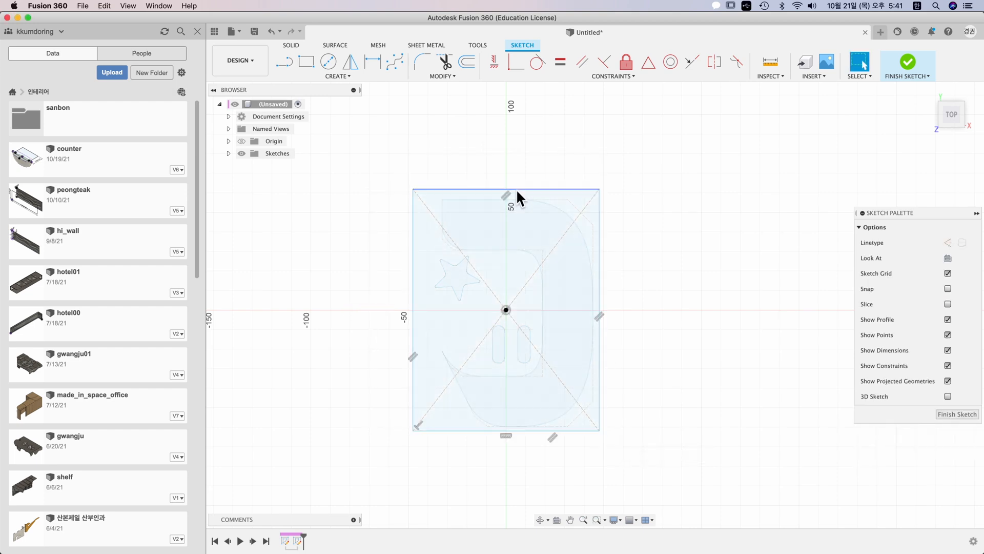
Step: Dimension the rectangle's width to 90 mm
key(d)
click(515, 188)
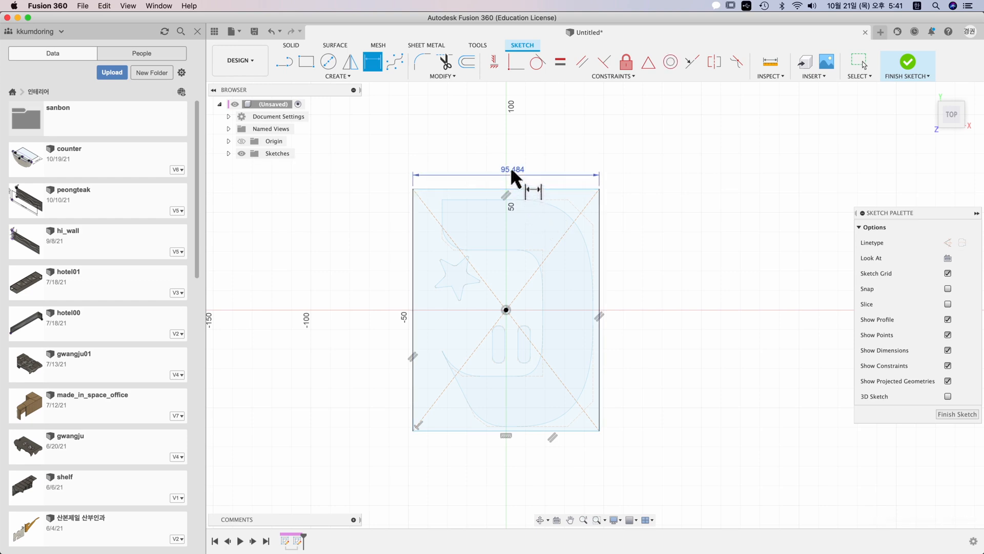
click(517, 173)
text(90)
key(Return)
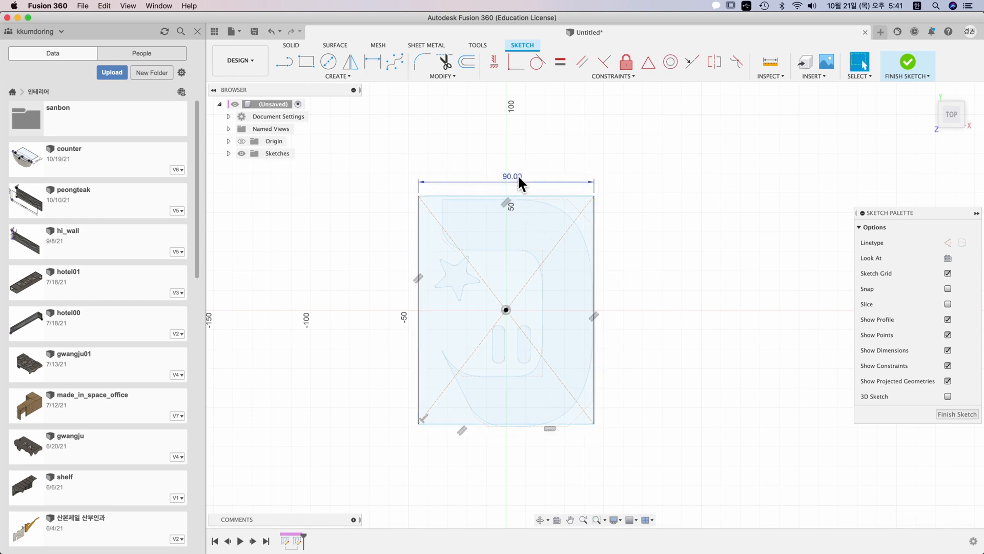
Step: Dimension the rectangle's height, trying 110 and 120 mm before setting 125 mm, and finish the sketch
click(418, 300)
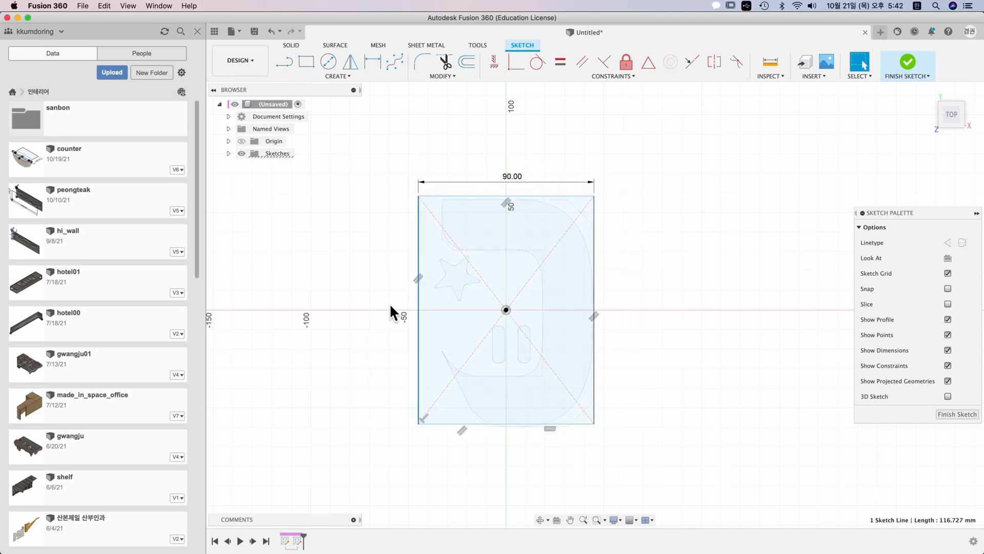
click(375, 311)
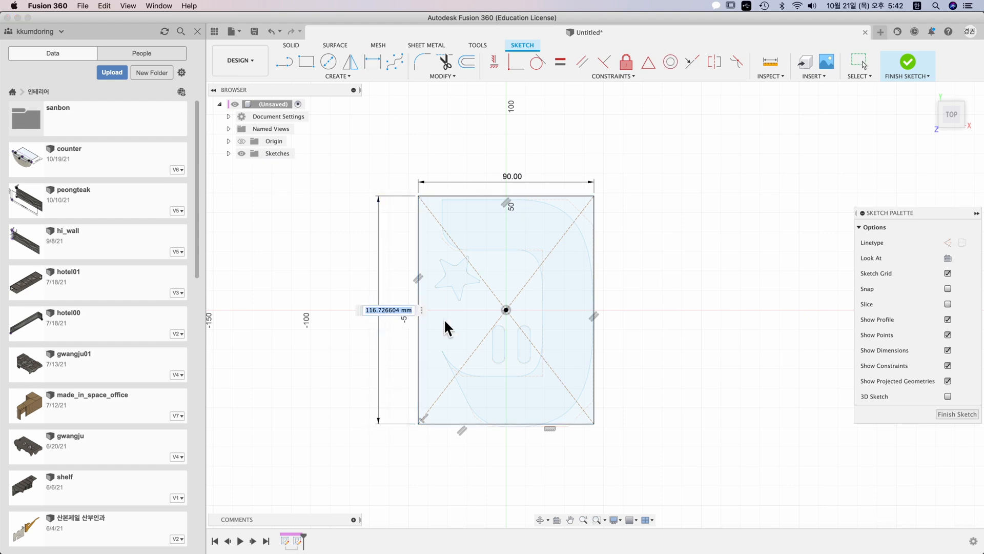
text(110)
key(Return)
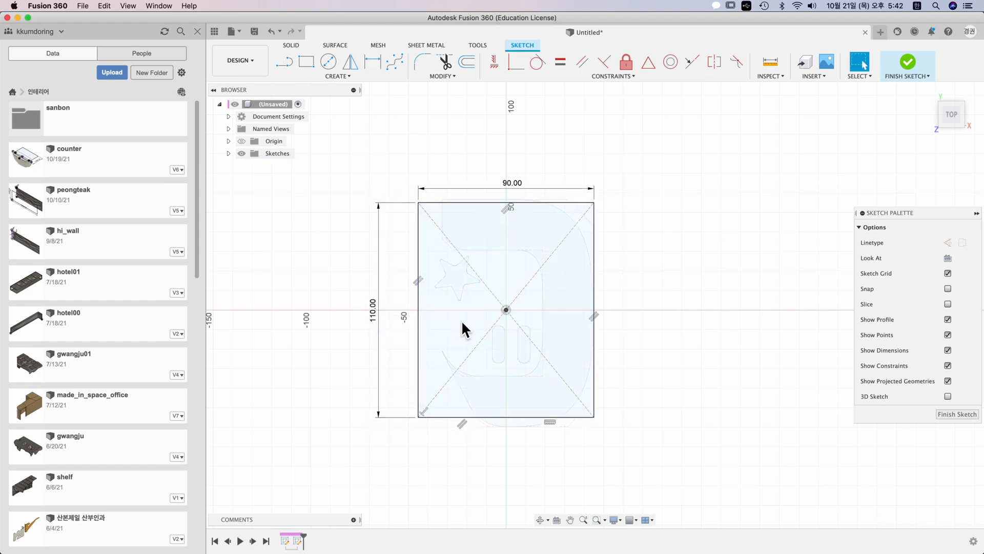
double_click(375, 310)
text(2)
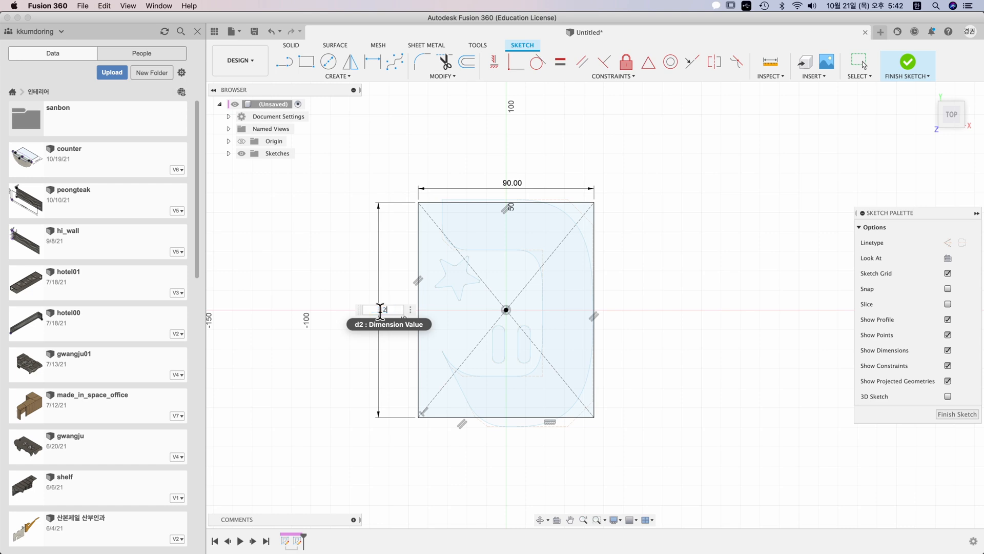
text(0)
key(Return)
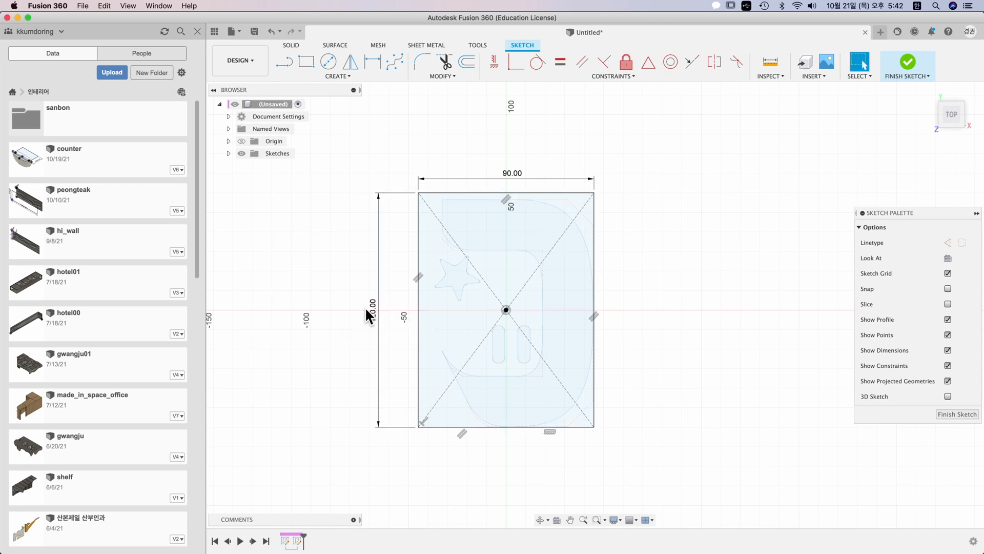
double_click(369, 309)
text(125)
key(Return)
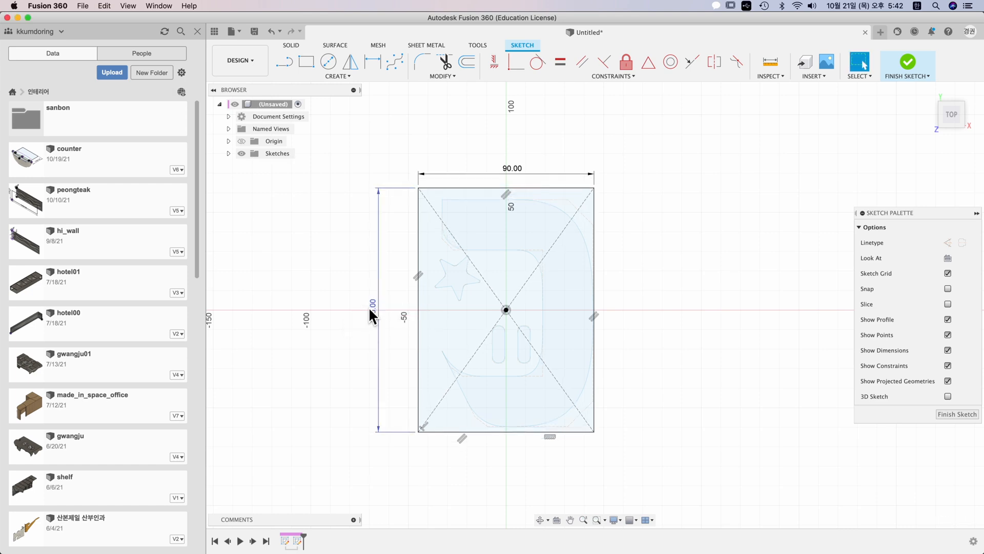
click(906, 63)
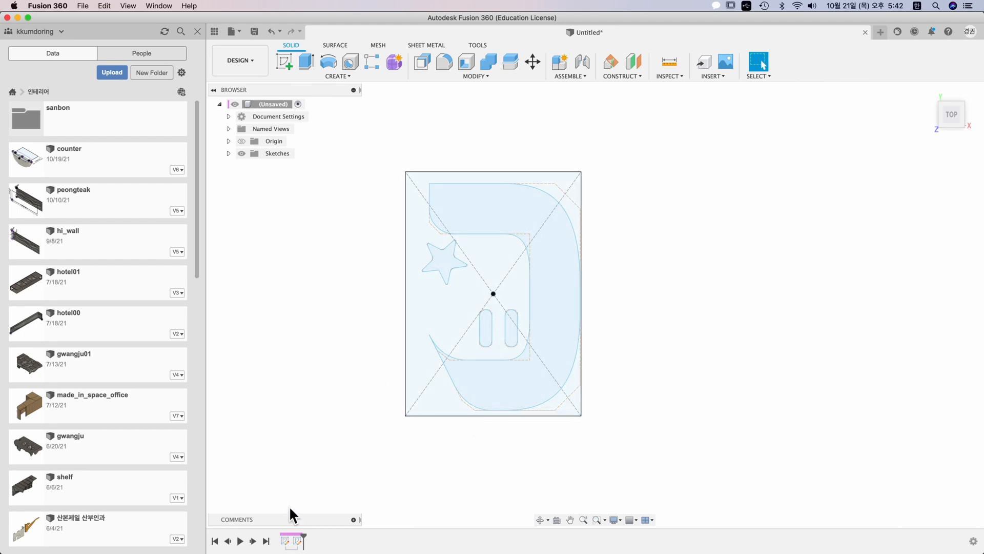
Step: Compare the logo and rectangle sketches in the design history and open the imported logo sketch for editing
click(285, 540)
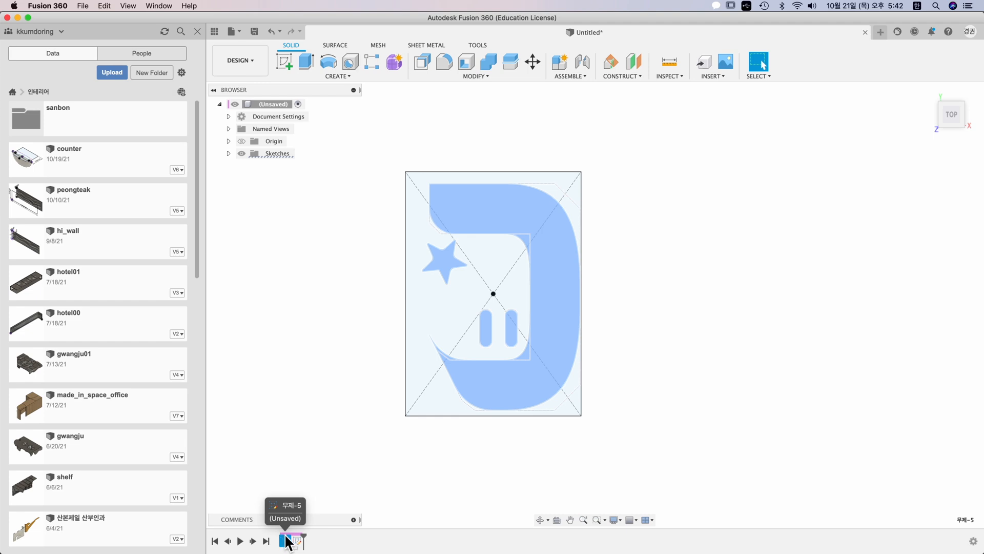
click(298, 542)
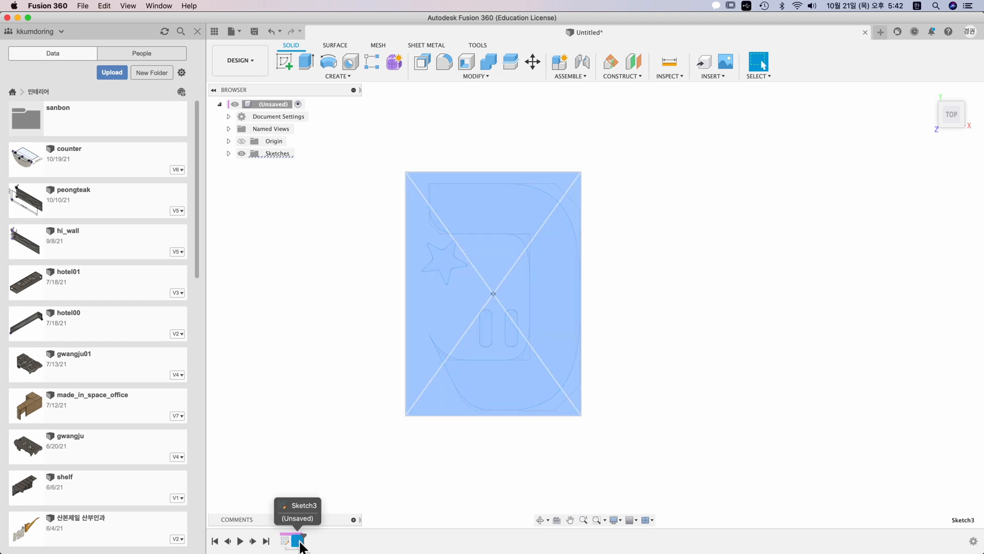
click(287, 543)
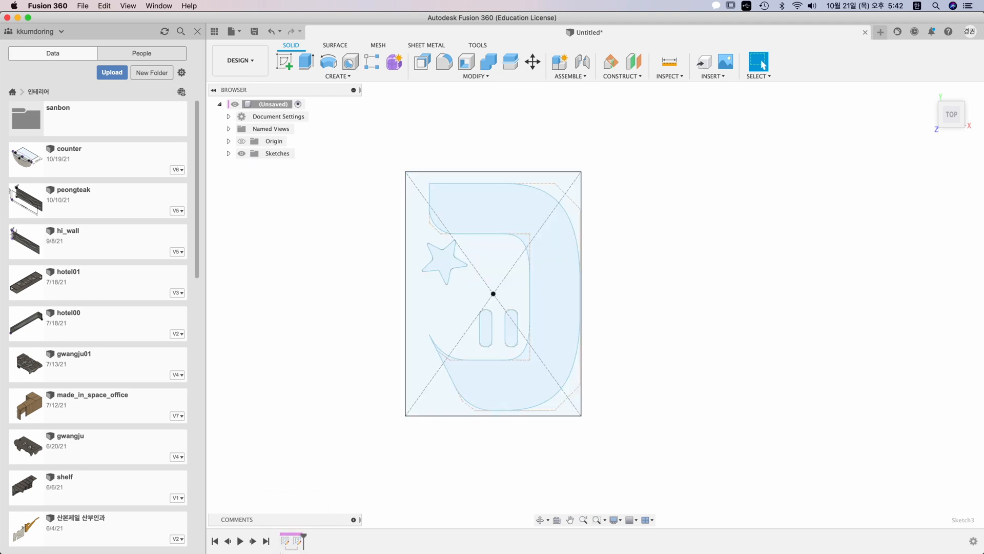
click(299, 541)
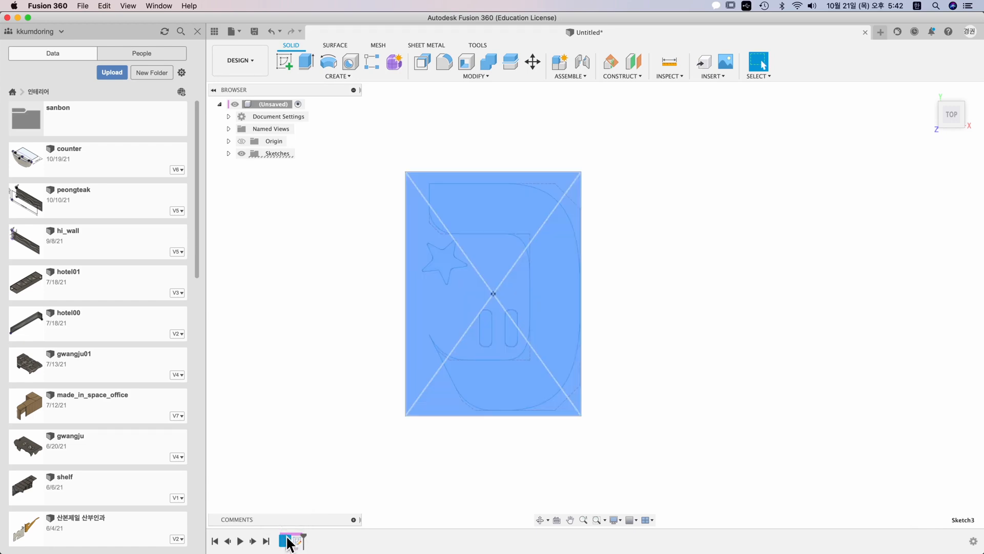
double_click(301, 541)
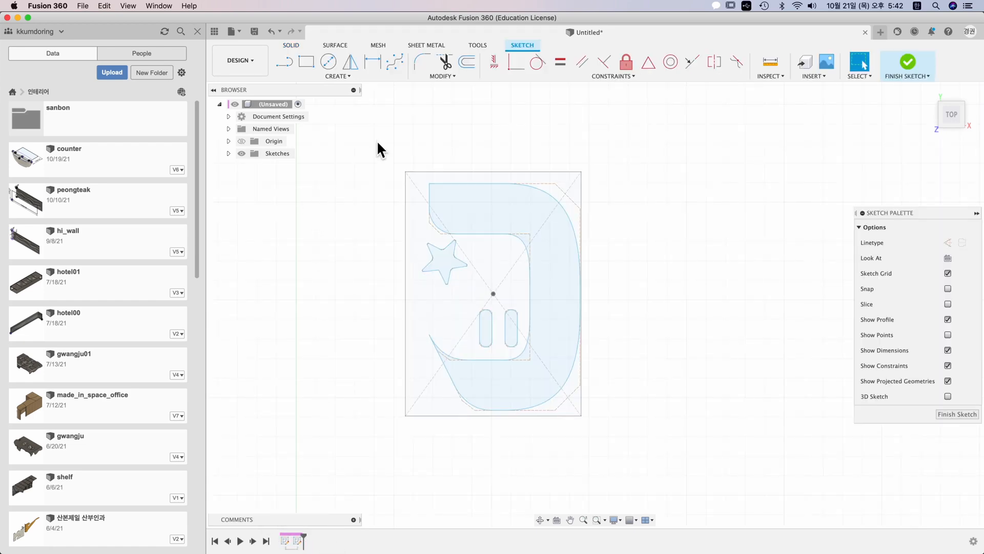
Step: Move the entire logo geometry about -4.725 mm in X to centre it within the rectangle, and finish the sketch
click(444, 76)
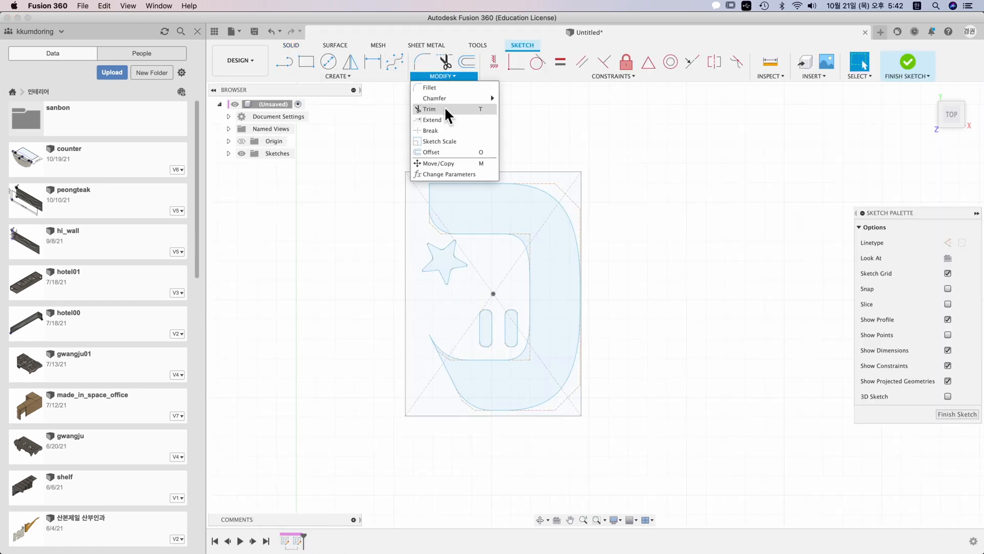
click(437, 163)
mouse_move(364, 171)
mouse_down()
mouse_move(491, 267)
mouse_move(588, 414)
mouse_up()
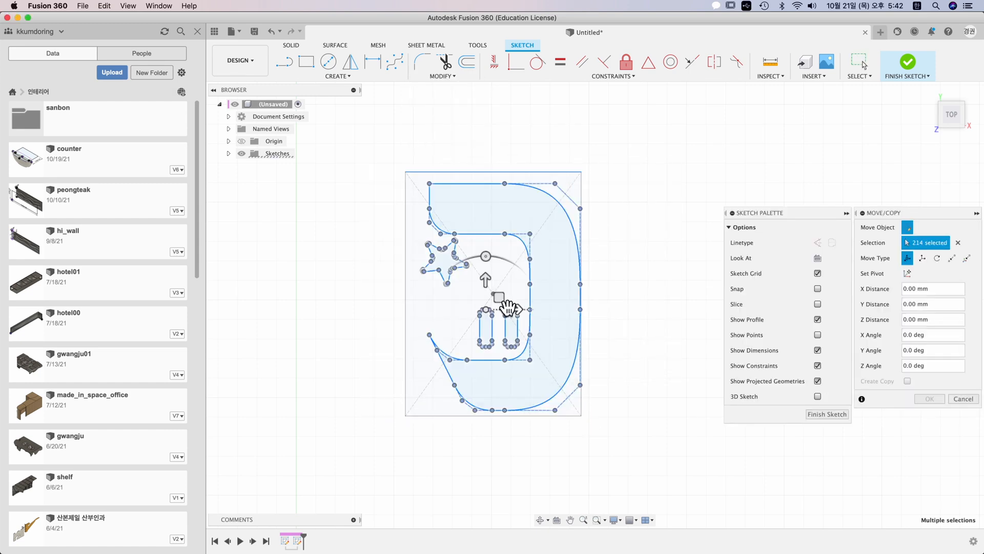
drag(518, 306, 511, 310)
click(929, 399)
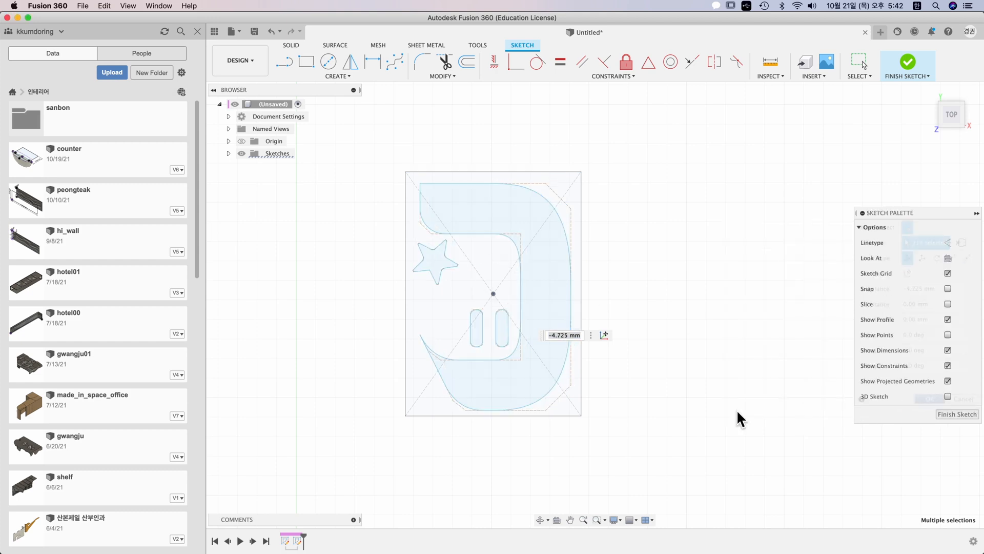
click(909, 74)
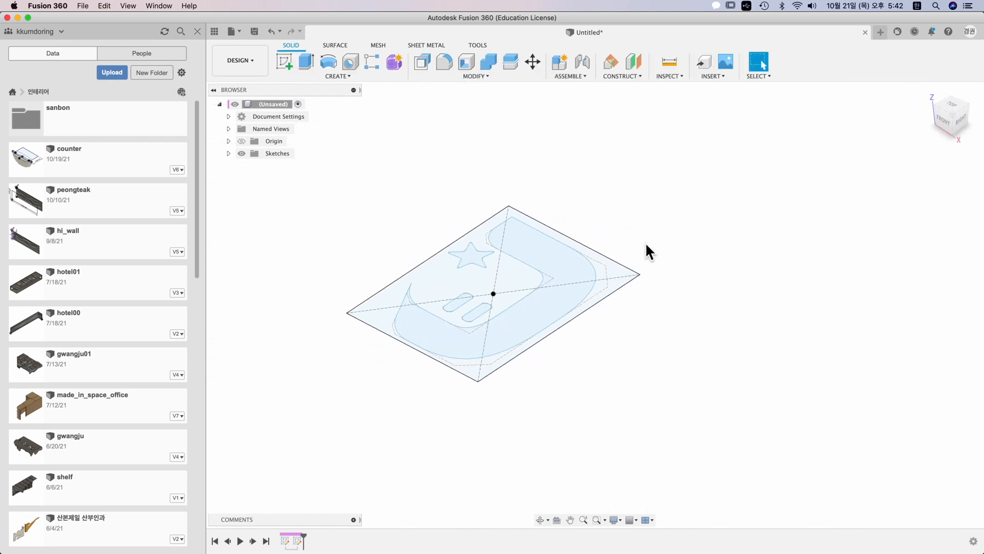
Step: Extrude the entire rectangle profile 40 mm upward as a new body
key(e)
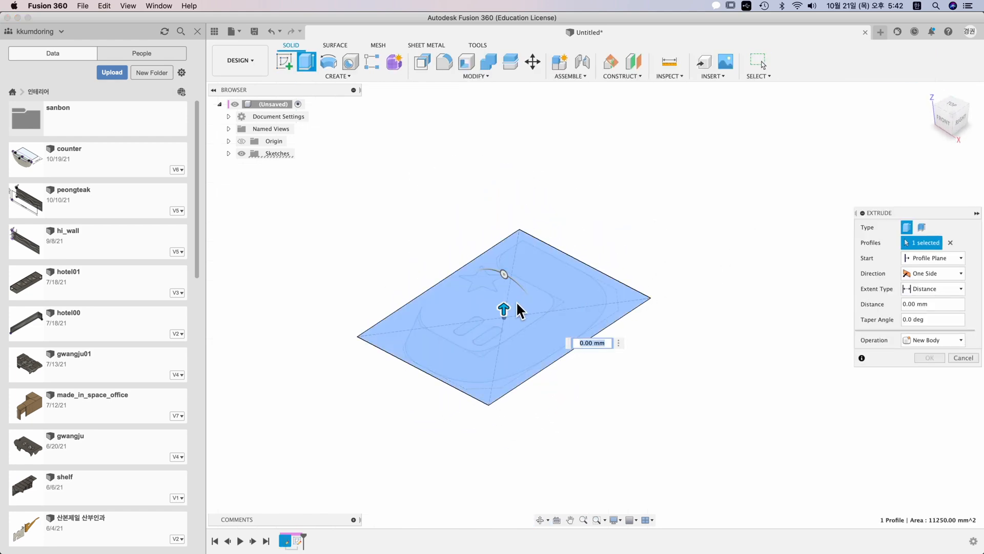
drag(506, 308, 503, 249)
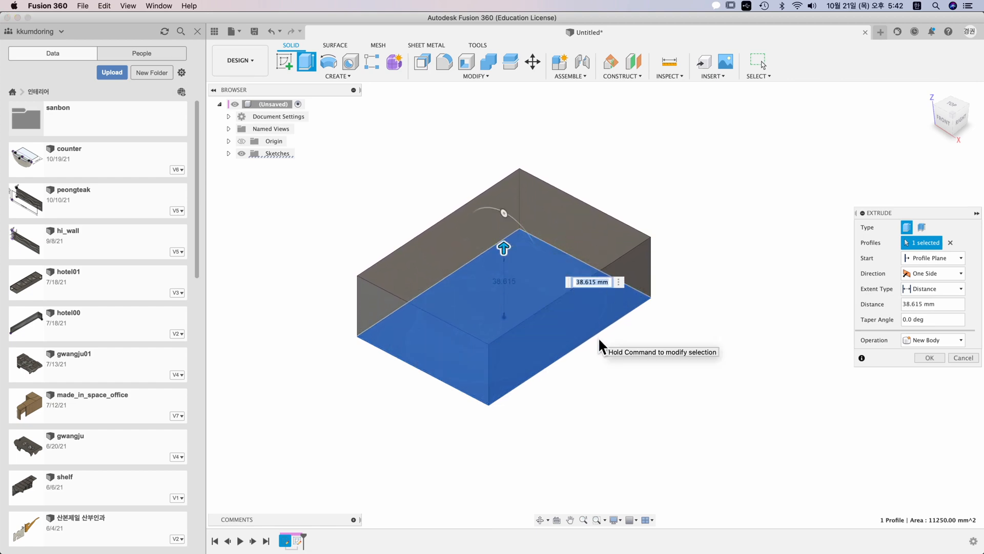
text(40)
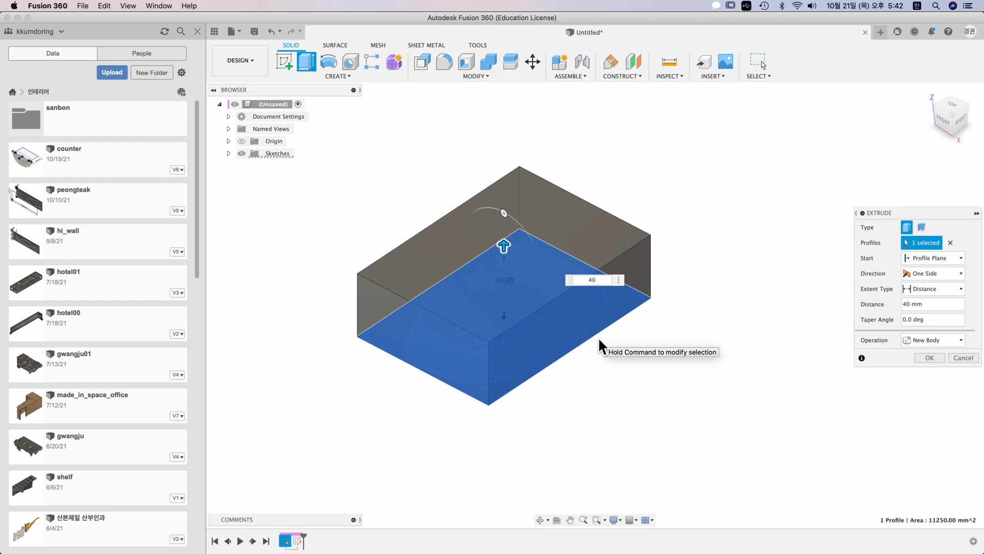
key(Return)
Step: Fillet the block's four vertical corner edges with a 30 mm radius
shift+middle_drag(393, 334, 492, 338)
key(f)
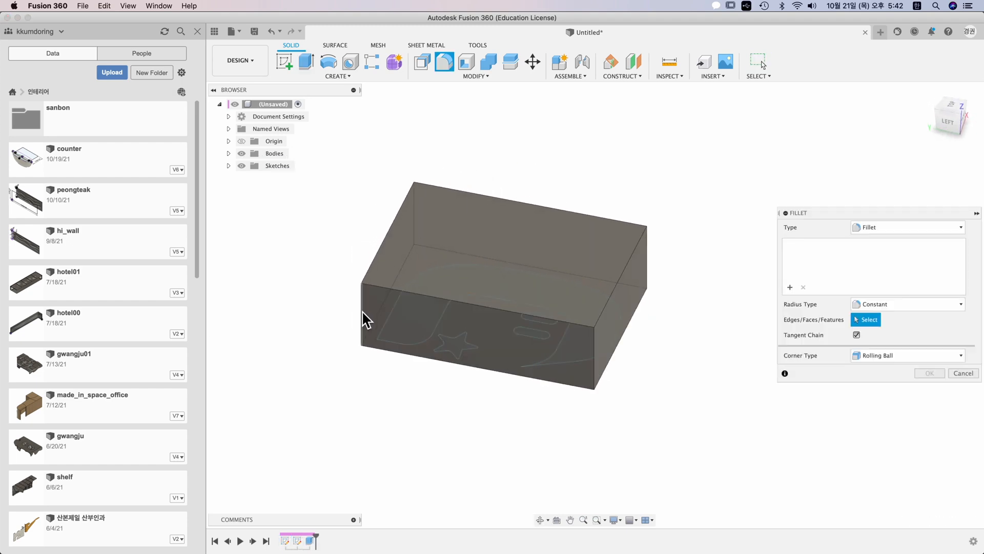
click(363, 319)
click(414, 223)
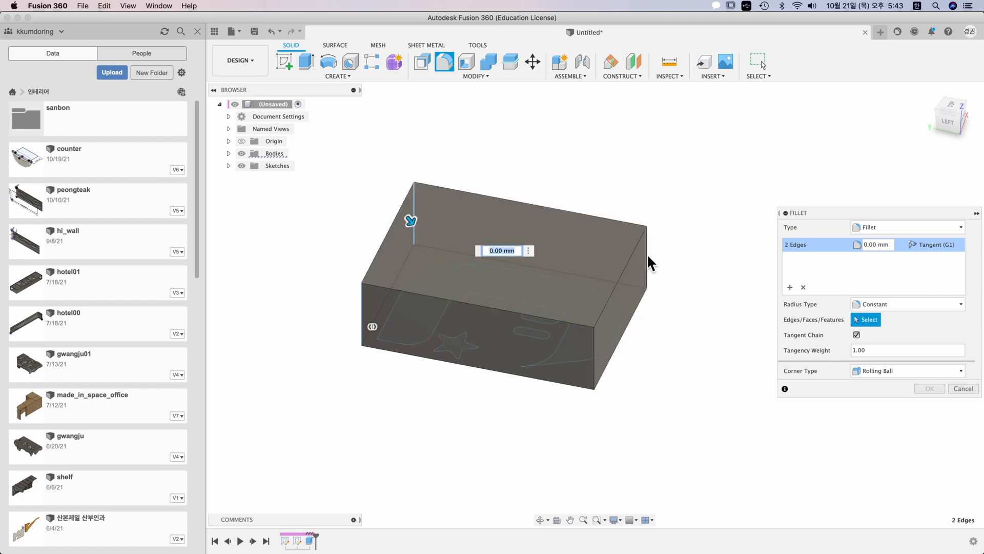
click(647, 254)
click(592, 349)
shift+middle_drag(592, 352, 603, 400)
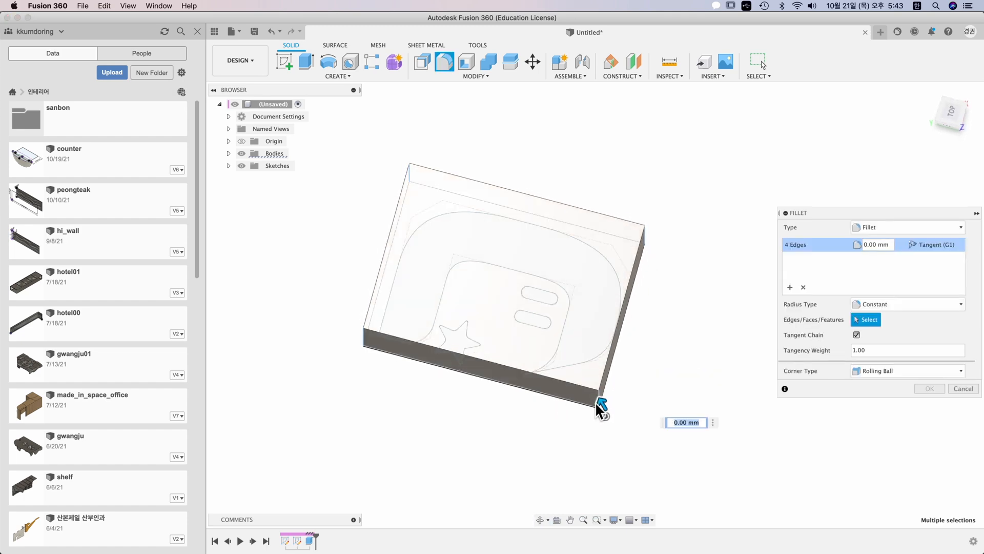
drag(600, 404, 587, 385)
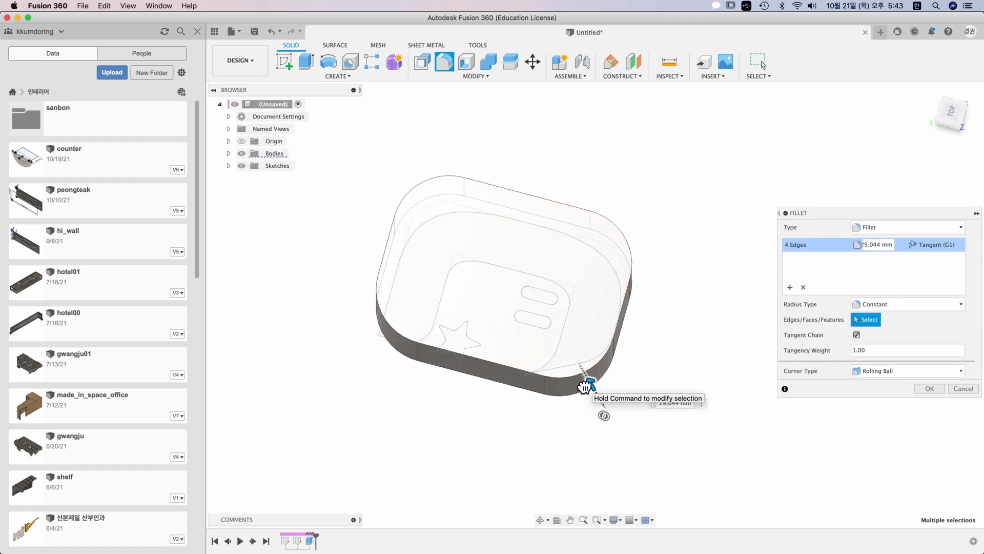
text(30)
key(Return)
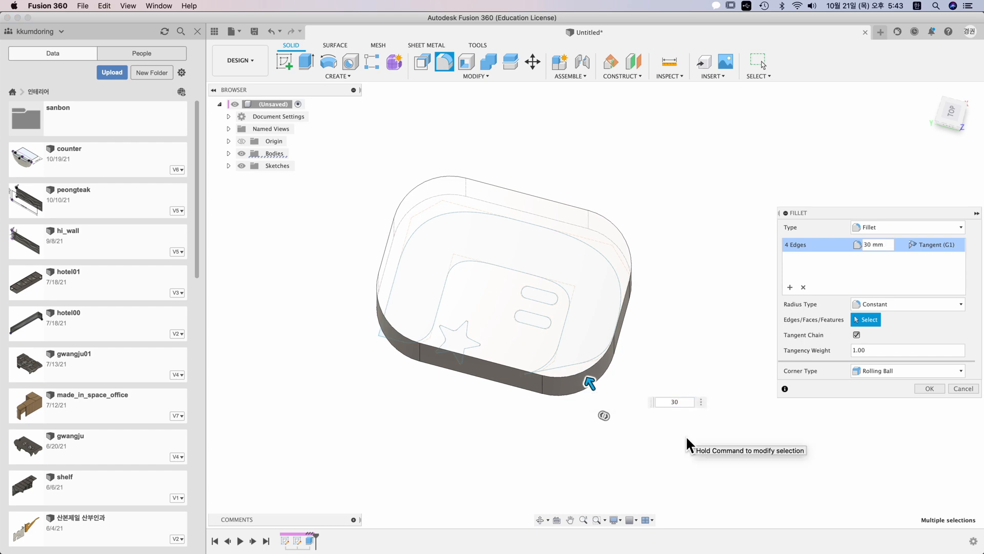
Step: Adjust the radius of the four corner fillets, trying 40 mm before setting 35 mm, and finish the fillet
key(BackSpace)
key(BackSpace)
text(40)
key(Return)
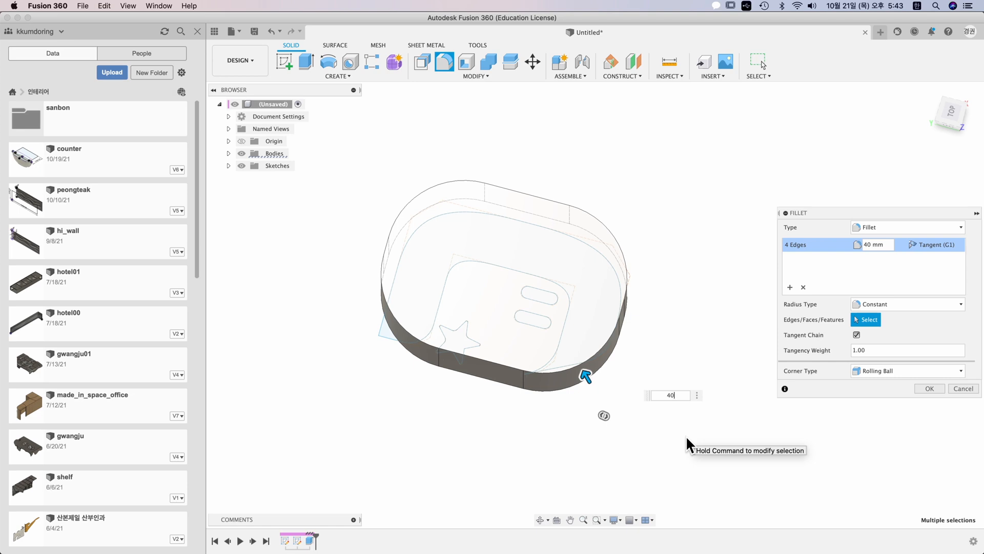
key(BackSpace)
key(BackSpace)
text(35)
key(Return)
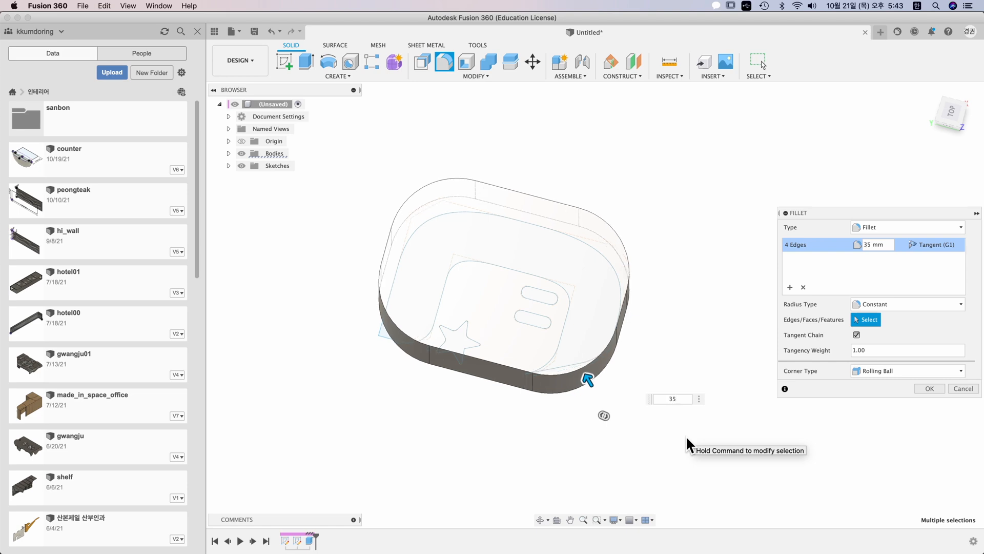
key(Return)
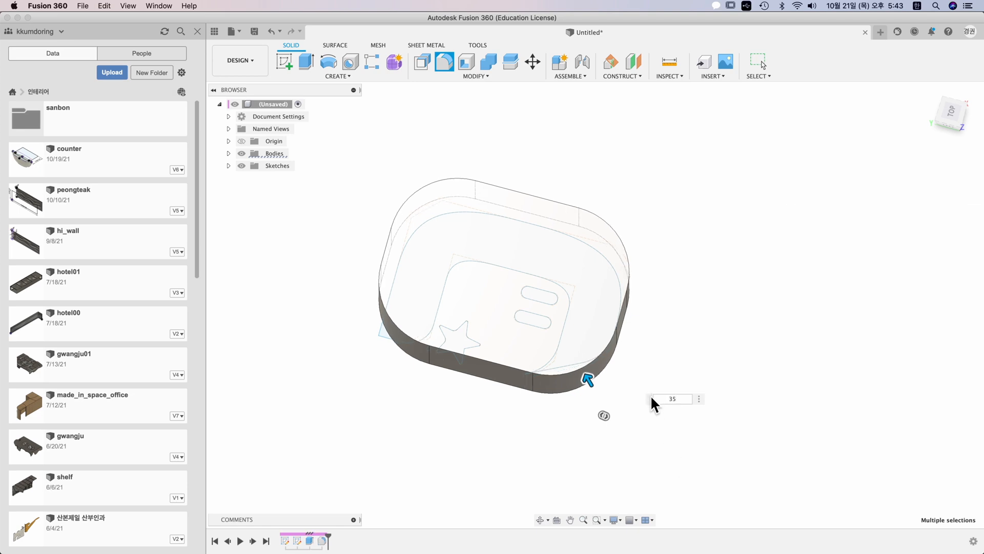
Step: Set up an extrusion of the logo's large curved band and star profiles that starts from the body's top face
shift+middle_drag(593, 371, 576, 399)
mouse_move(464, 240)
shift+middle_down()
mouse_move(407, 393)
mouse_move(420, 345)
mouse_move(426, 367)
shift+middle_up()
key(e)
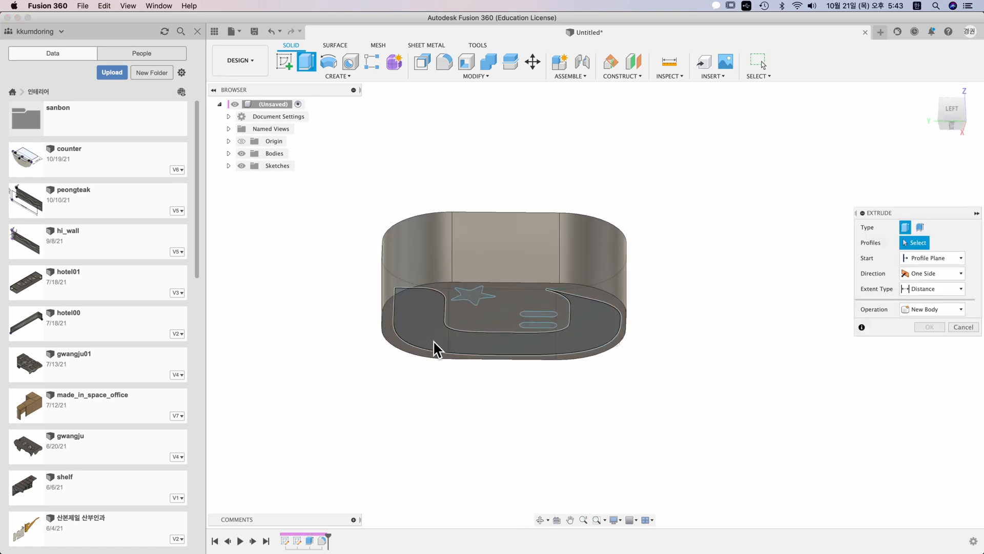
click(430, 333)
click(472, 306)
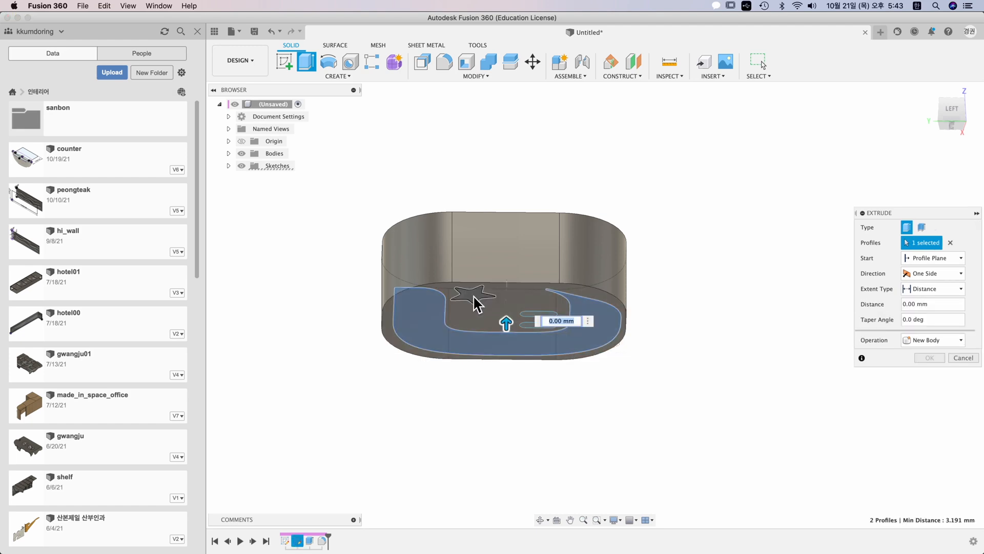
mouse_move(472, 302)
shift+middle_down()
mouse_move(458, 432)
mouse_move(459, 423)
shift+middle_up()
shift+middle_drag(844, 240, 696, 272)
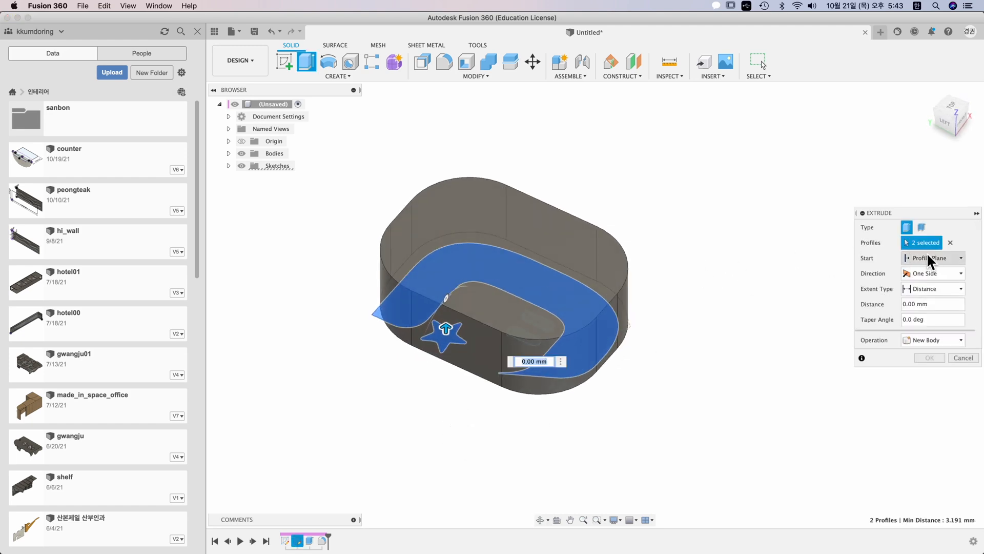
click(938, 256)
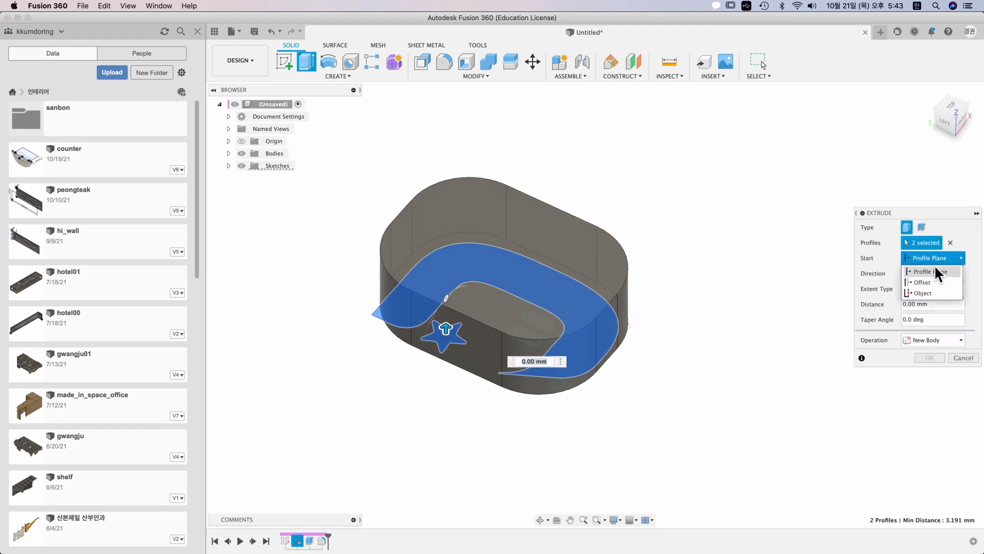
click(929, 292)
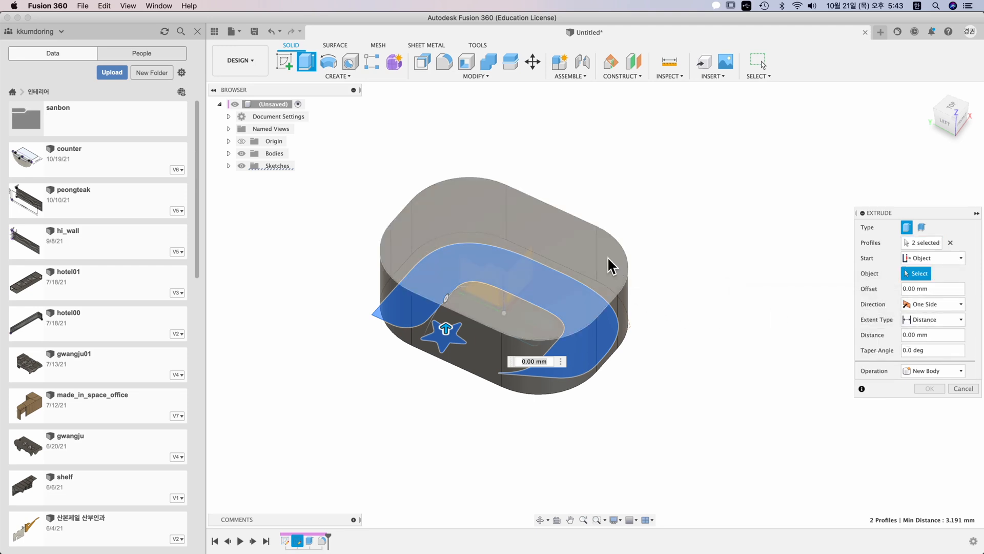
click(562, 295)
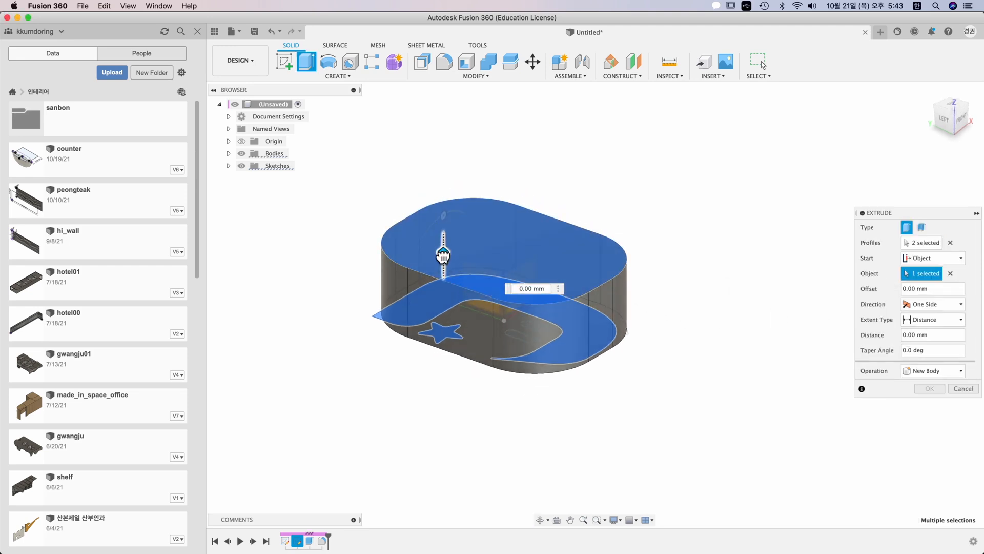
Step: Add the two small slot profiles to the extrusion and cut all four logo shapes 5 mm down into the body
mouse_move(441, 257)
mouse_down()
mouse_move(439, 277)
mouse_move(444, 267)
mouse_up()
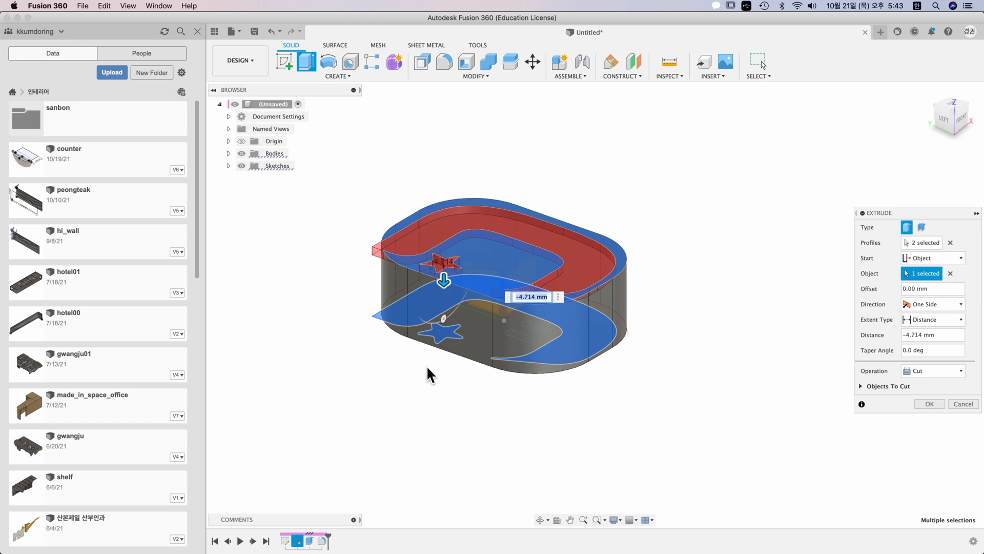
text(-5)
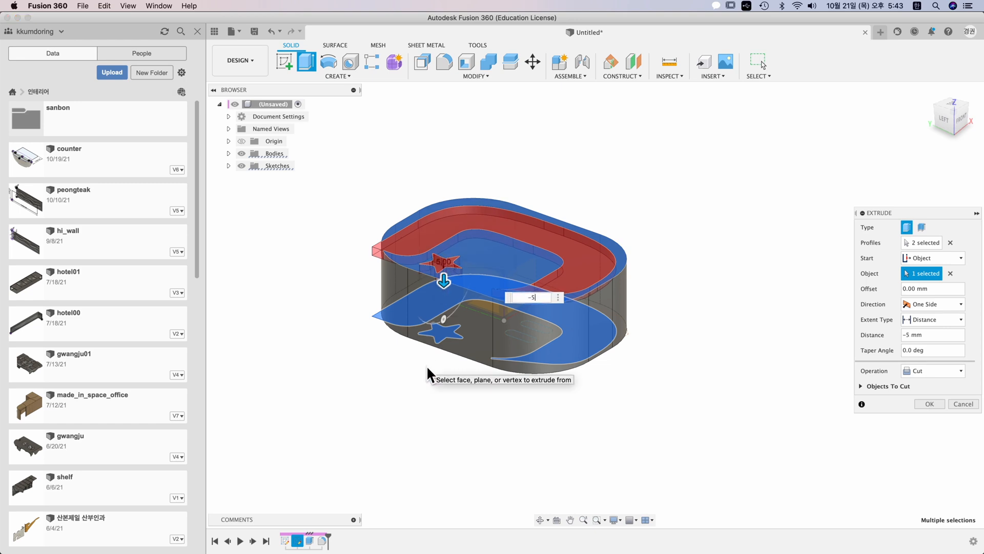
click(915, 242)
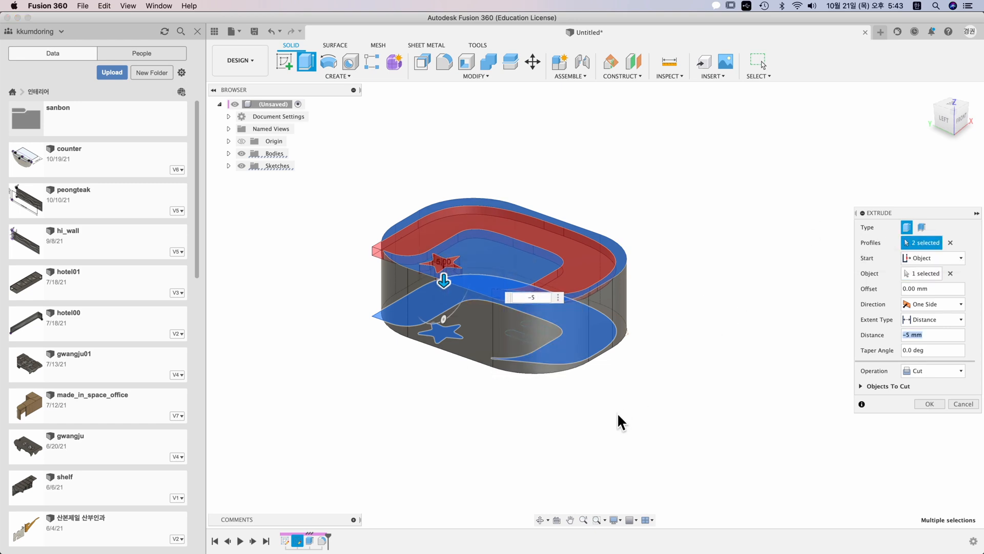
shift+middle_drag(617, 414, 624, 345)
click(541, 295)
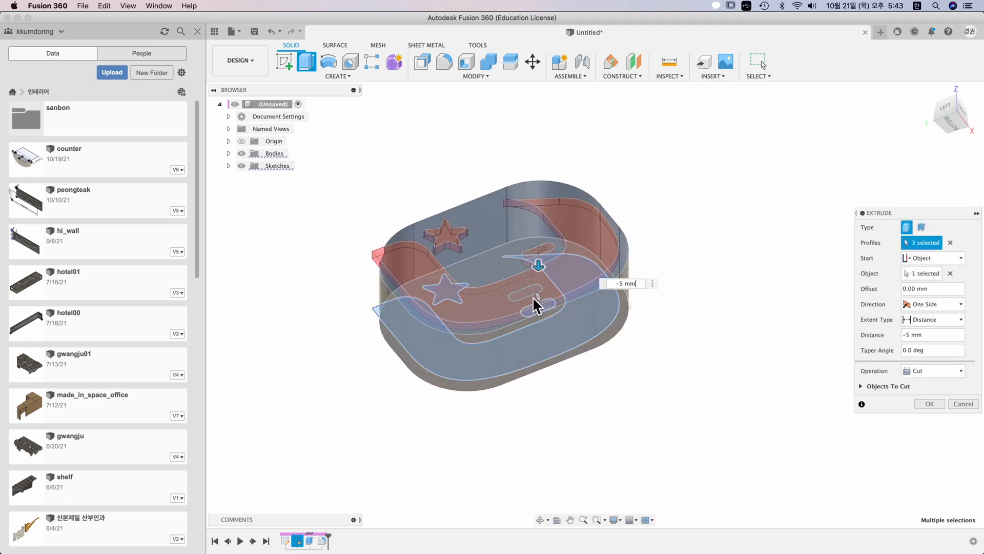
click(532, 296)
shift+middle_drag(714, 229, 699, 318)
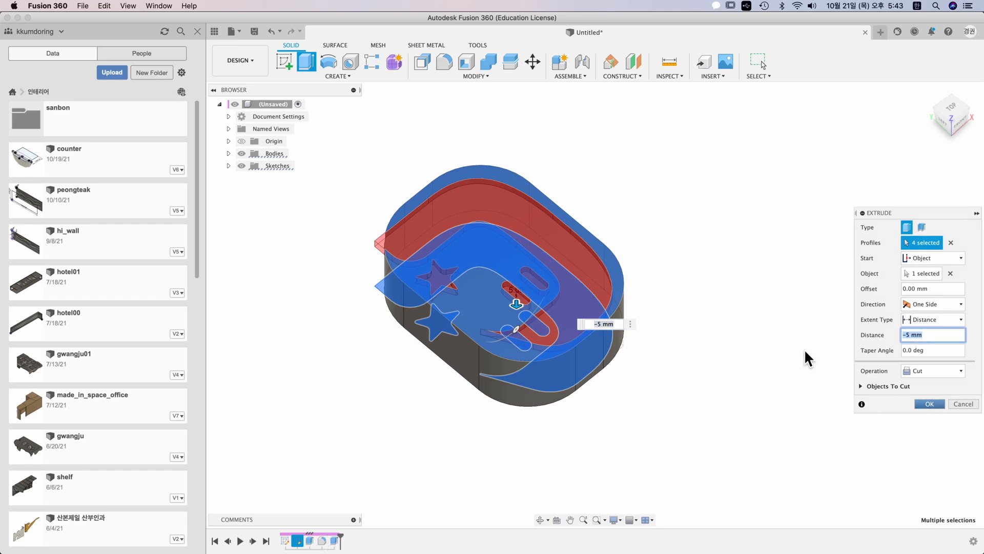
key(Return)
Step: Show the imported logo sketch 무제-5 beneath the body
shift+middle_drag(725, 286, 698, 299)
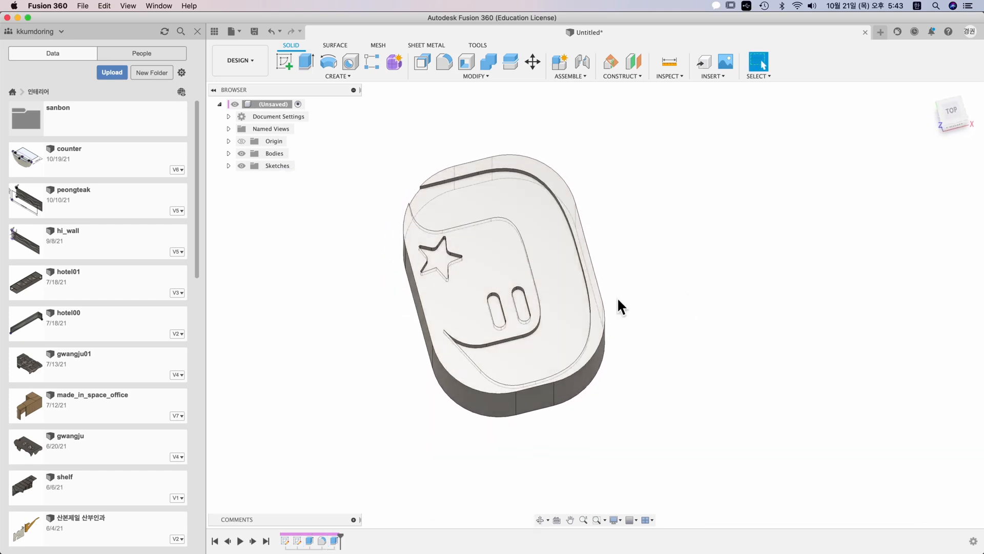
shift+middle_drag(420, 190, 423, 327)
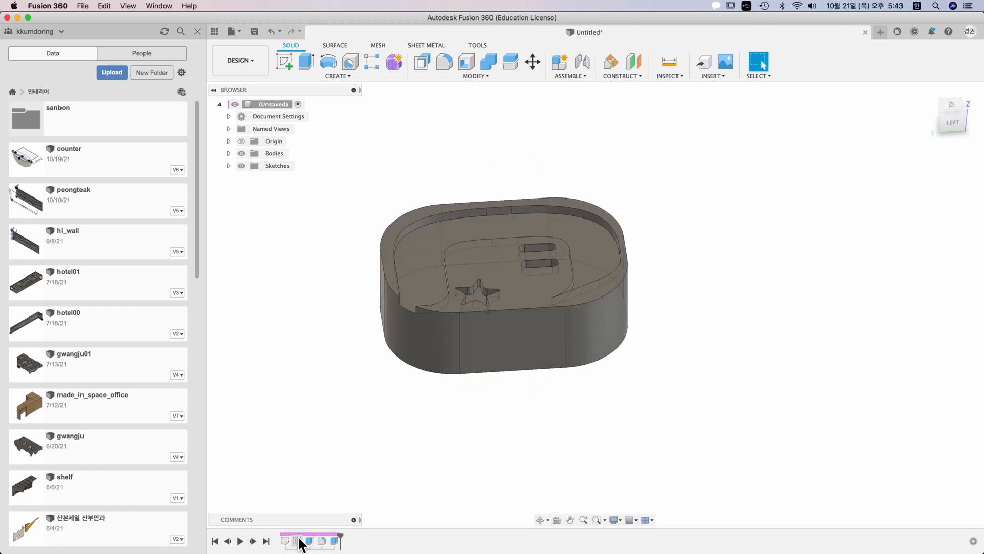
shift+middle_drag(370, 501, 385, 471)
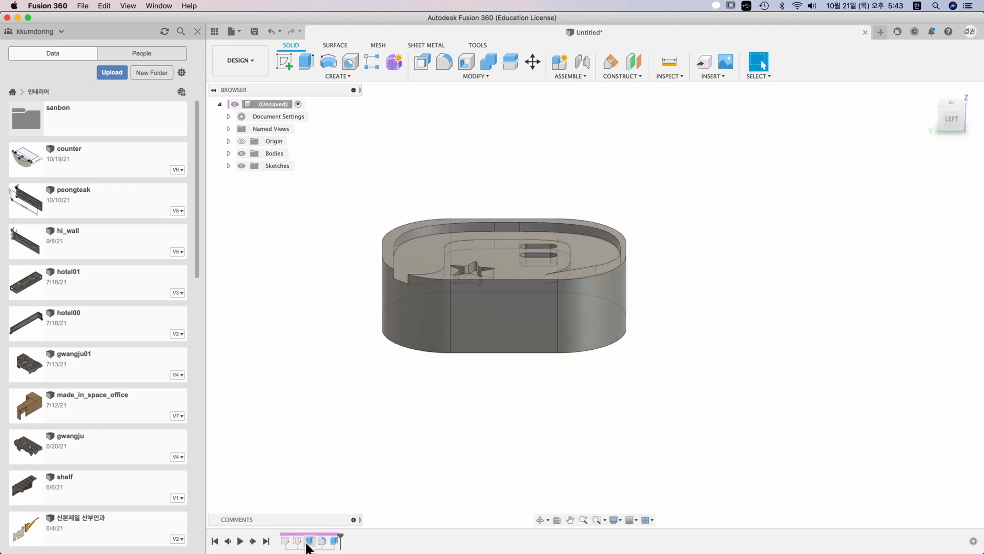
click(229, 165)
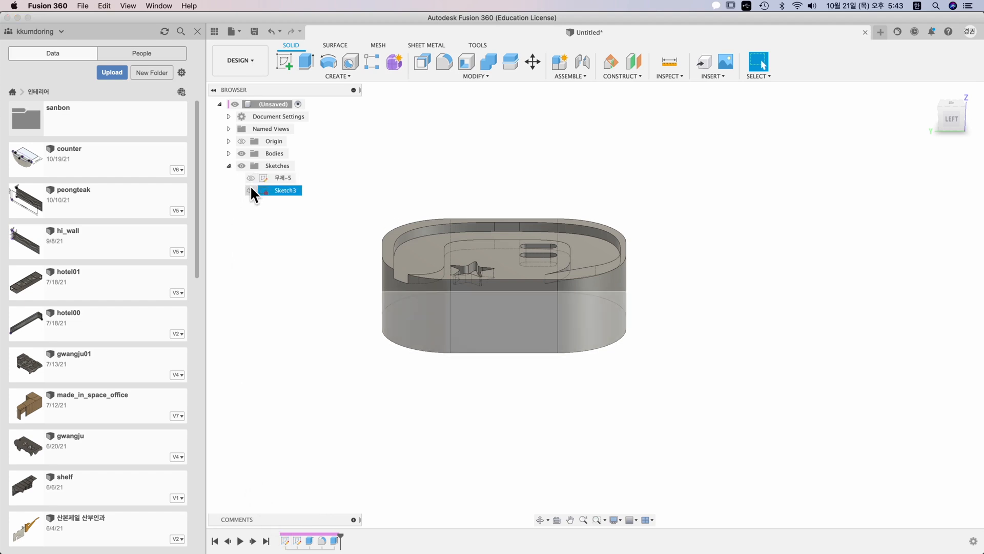
click(251, 177)
Step: Extrude the logo's large curved band profile 35 mm upward from the sketch plane, joined to the body
shift+middle_drag(351, 345, 364, 325)
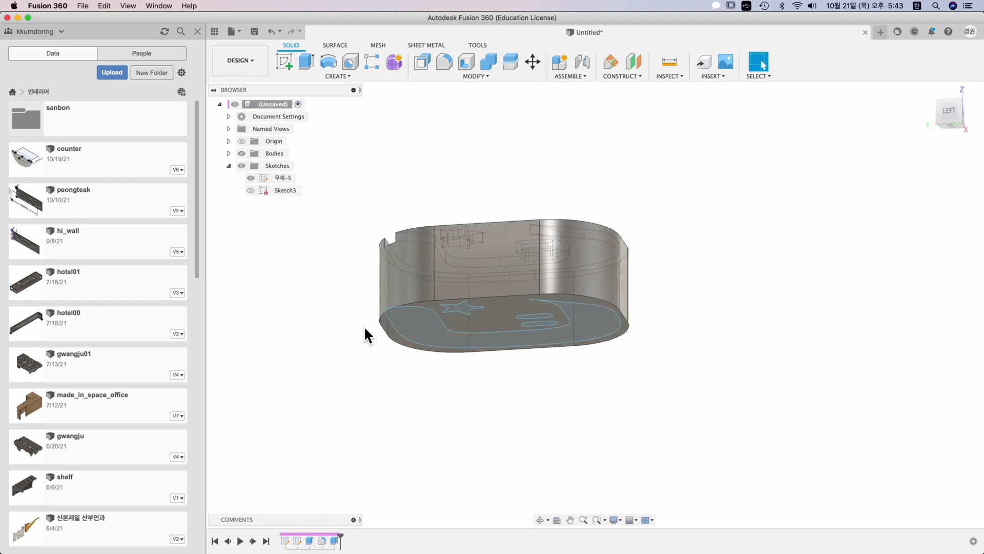
key(e)
click(390, 316)
shift+middle_drag(405, 351, 431, 382)
text(35)
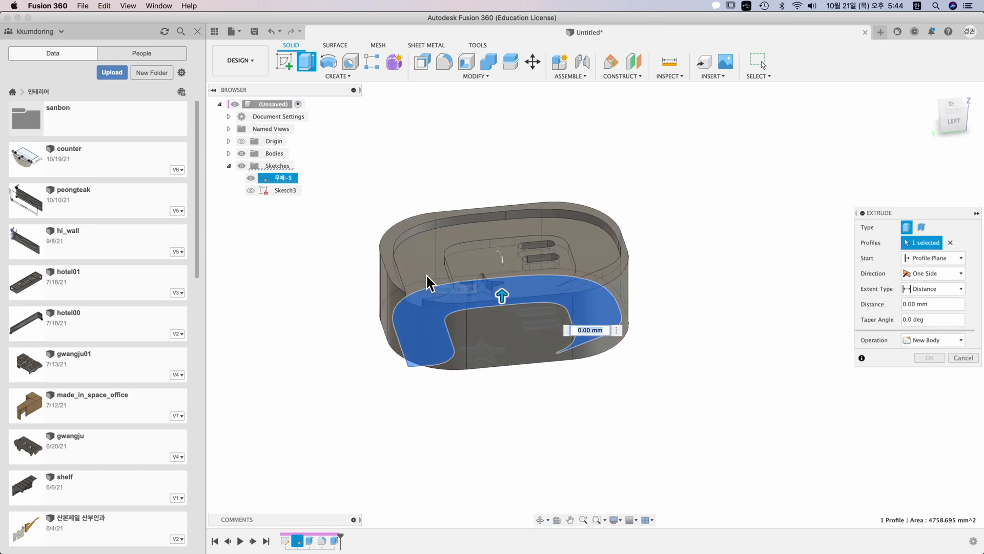
drag(941, 209, 768, 255)
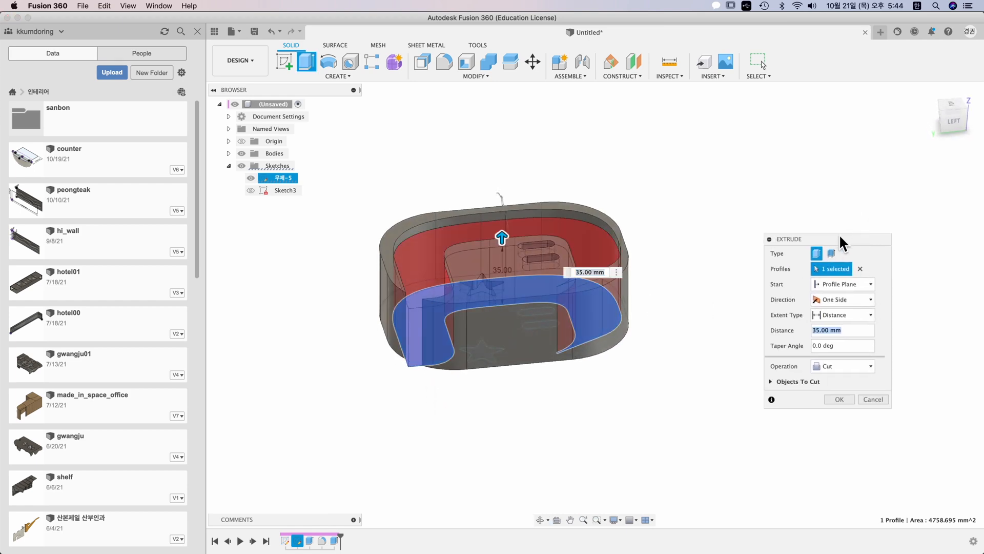
click(760, 385)
click(754, 405)
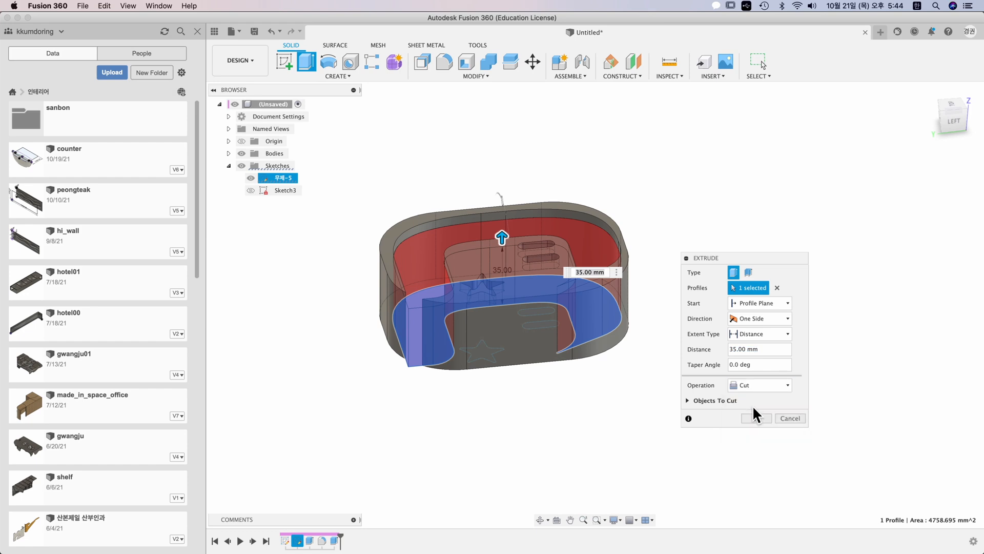
click(751, 387)
click(743, 398)
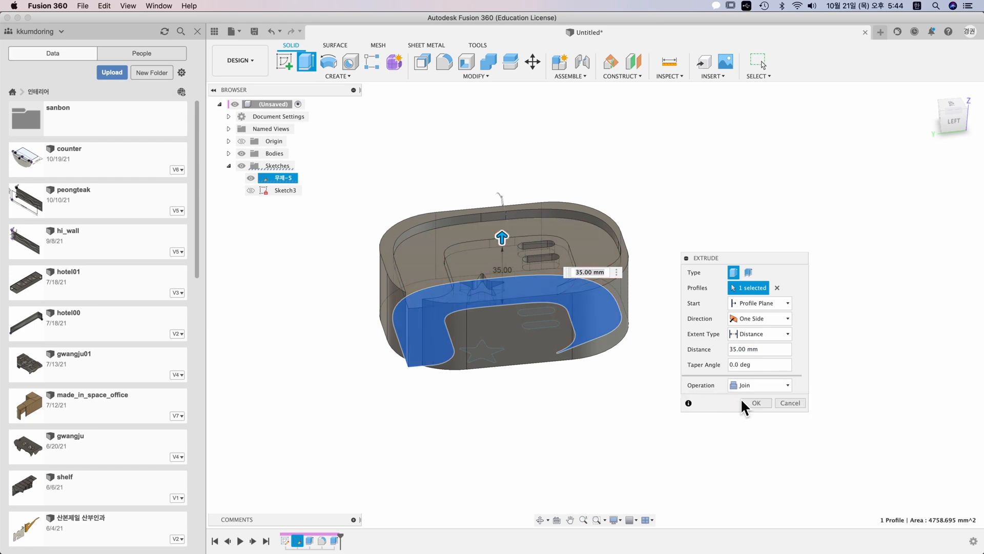
click(764, 402)
Step: Hide the imported logo sketch 무제-5 and view the engraved body from above
mouse_move(714, 352)
shift+middle_down()
mouse_move(727, 377)
mouse_move(690, 373)
mouse_move(644, 345)
mouse_move(655, 383)
mouse_move(593, 339)
shift+middle_up()
click(251, 178)
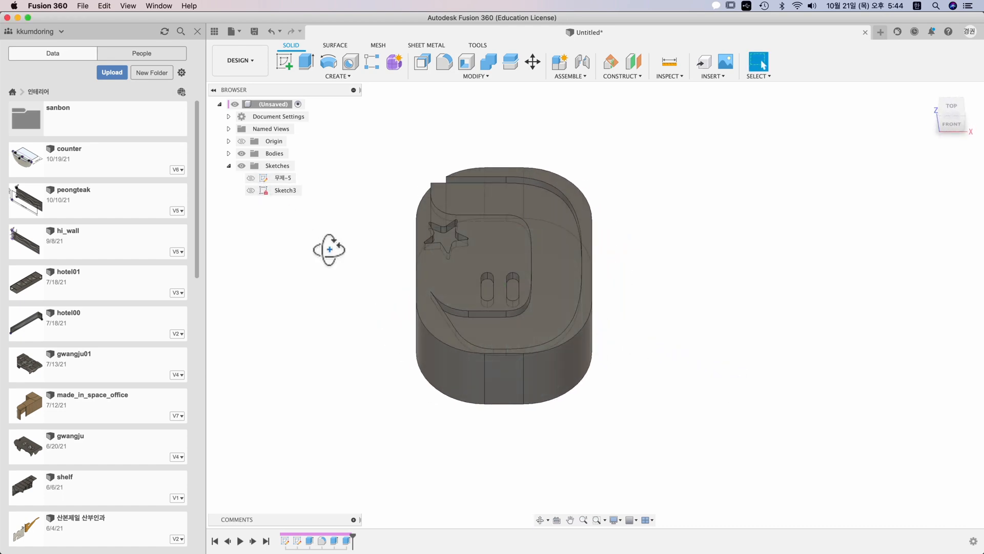
mouse_move(330, 248)
shift+middle_down()
mouse_move(354, 321)
mouse_move(381, 330)
shift+middle_up()
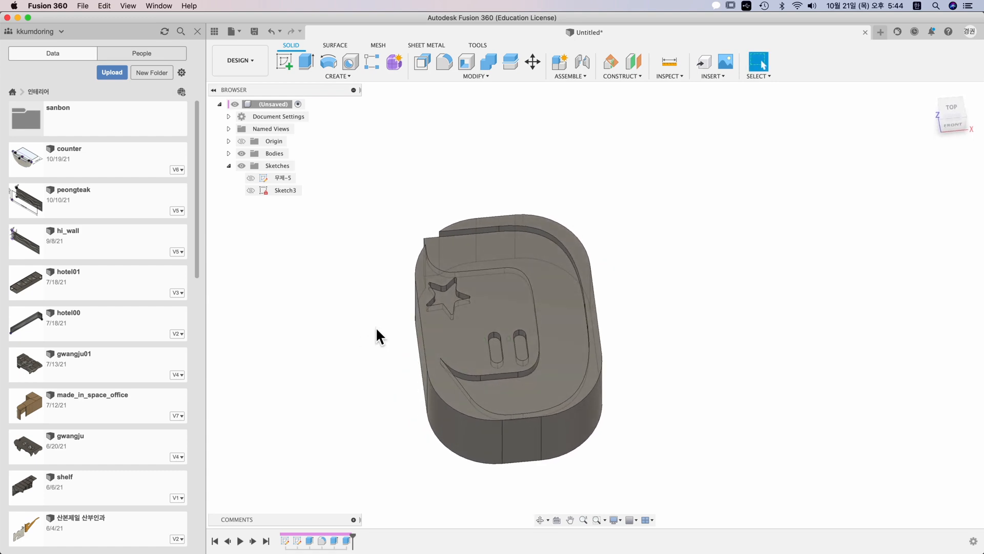
Step: Try to offset the connected outer side faces around the body
shift+middle_drag(376, 329, 402, 337)
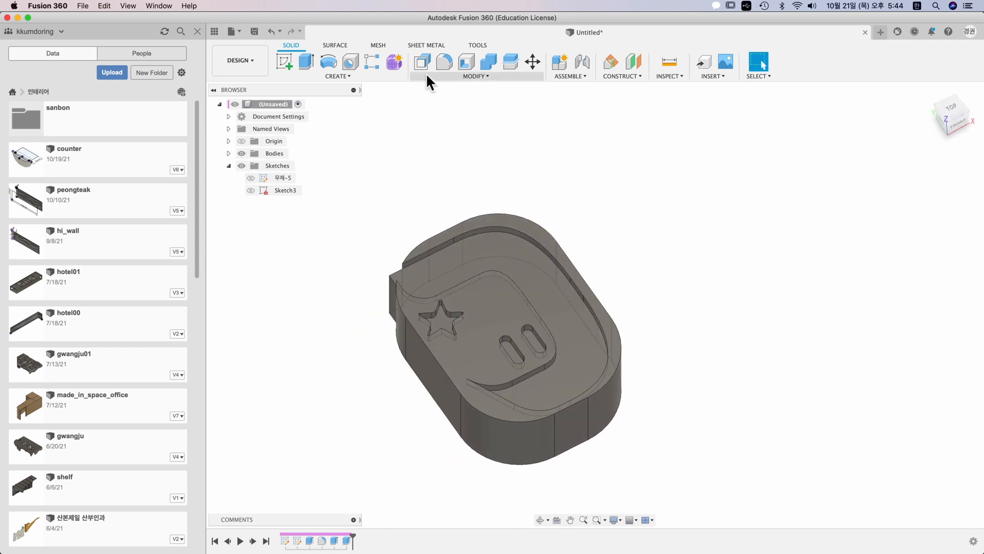
click(425, 66)
click(398, 331)
click(423, 353)
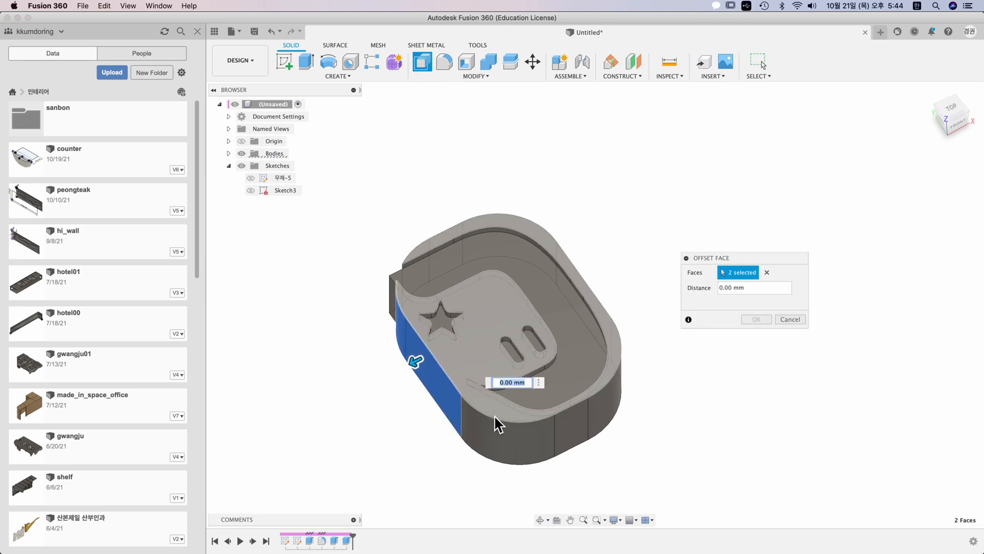
click(508, 424)
click(569, 423)
click(598, 414)
shift+middle_drag(593, 383, 530, 379)
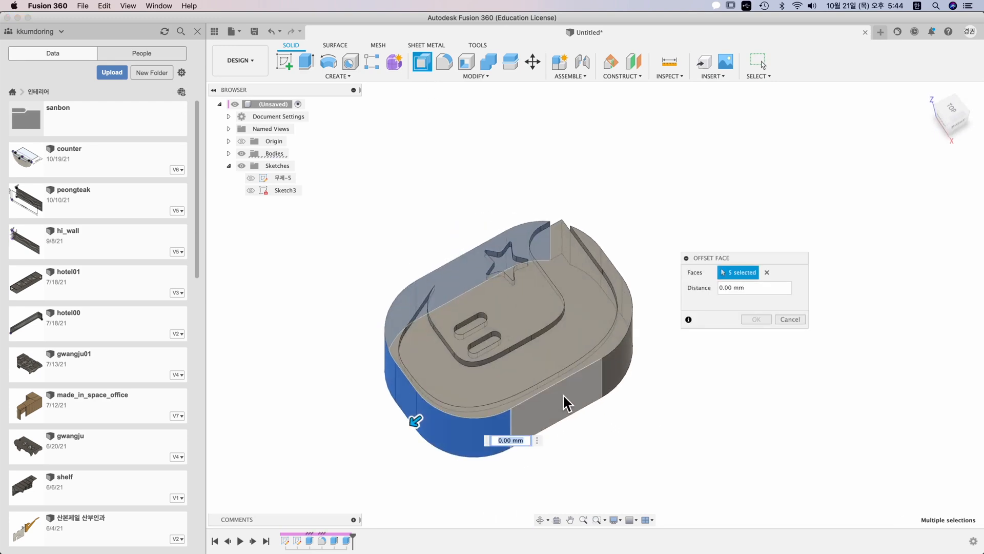
click(565, 400)
click(619, 368)
shift+middle_drag(618, 368, 557, 359)
click(603, 389)
click(623, 376)
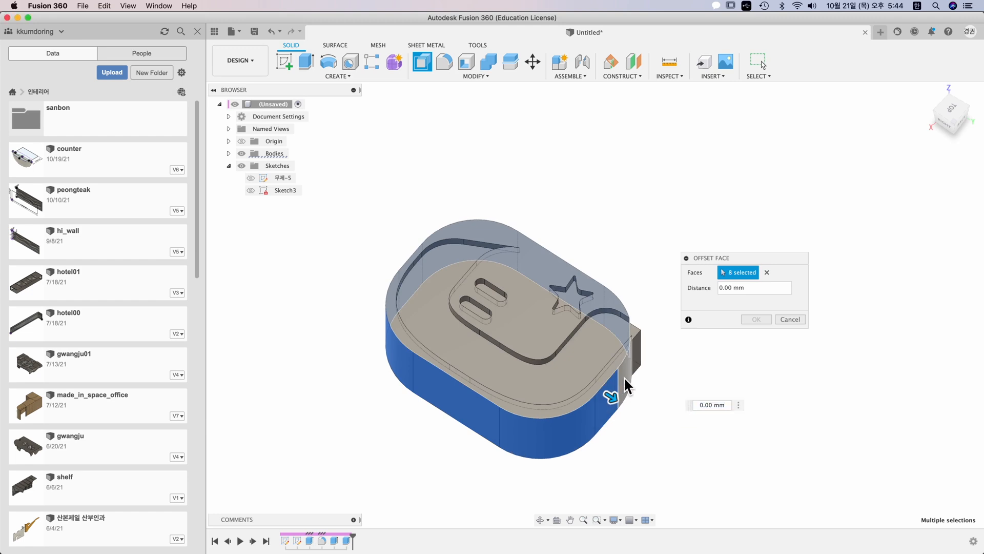
drag(634, 386, 633, 387)
key(Return)
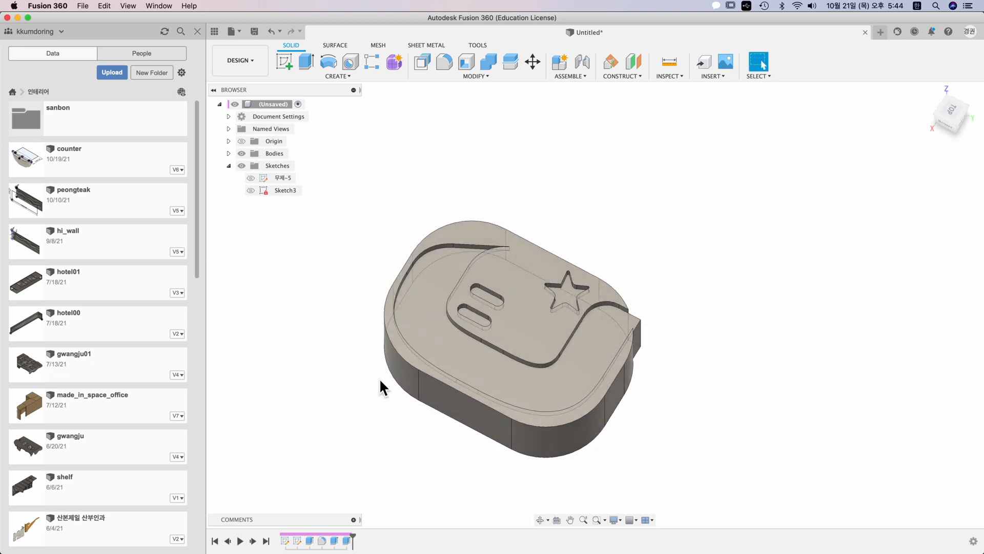
Step: Try to offset a single rounded corner face on the outside of the body
key(Return)
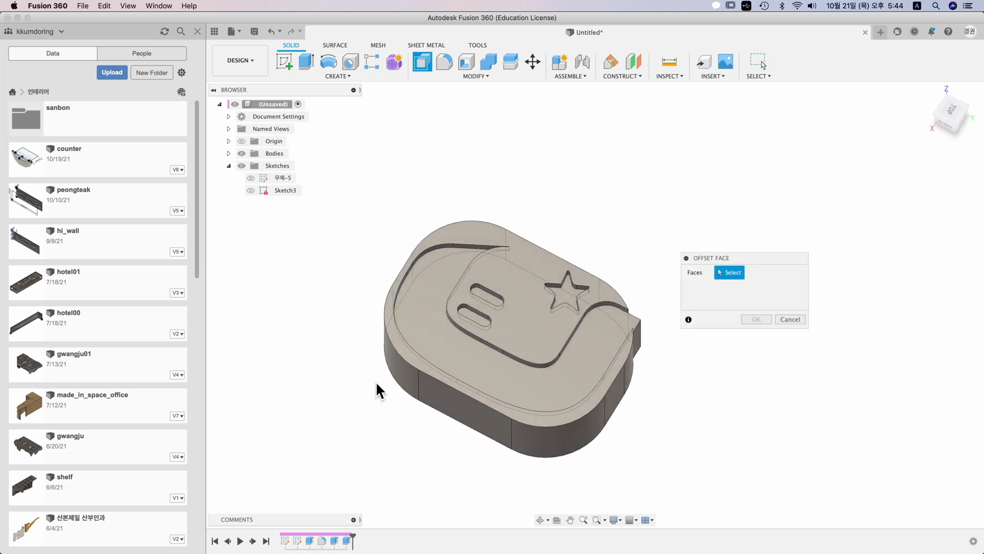
click(384, 367)
shift+middle_drag(362, 386, 362, 400)
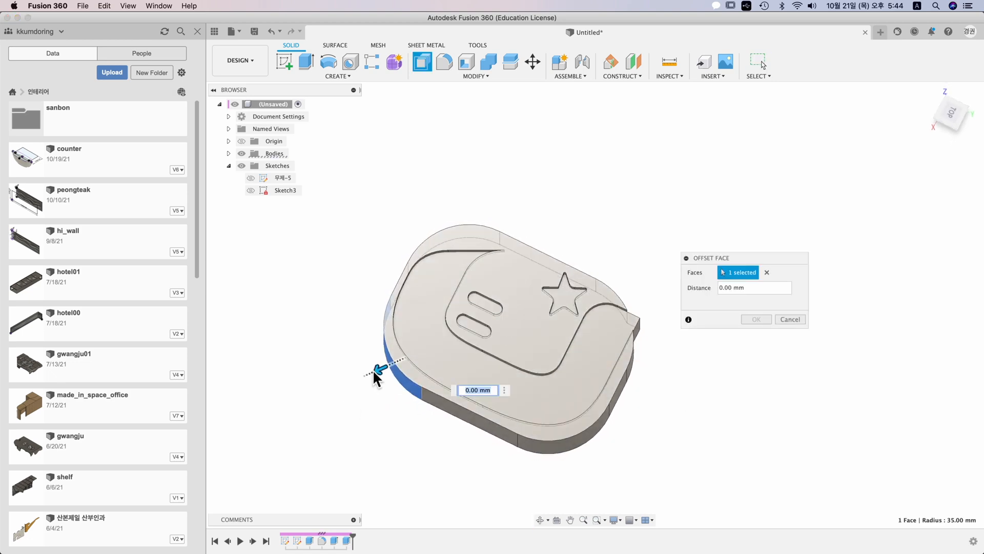
drag(374, 368, 375, 370)
key(Return)
Step: Edit the fillet on the body's four vertical corner edges and set its radius to 30 mm
shift+middle_drag(360, 391, 416, 392)
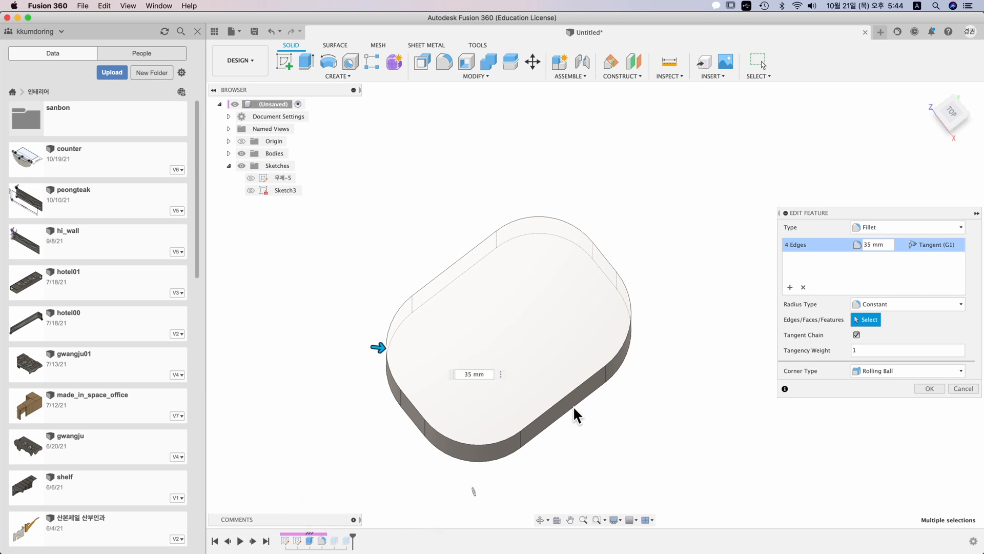
click(853, 247)
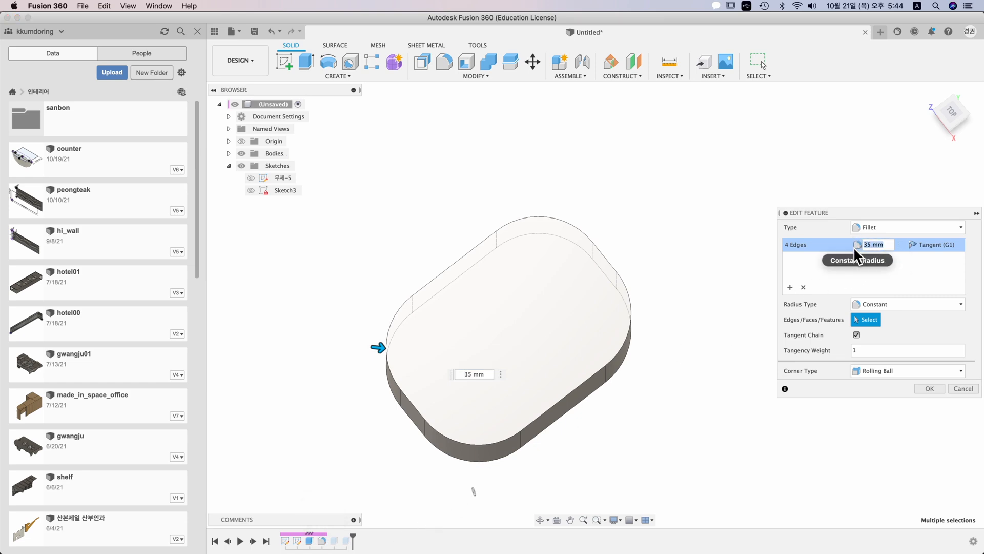
text(30)
key(Return)
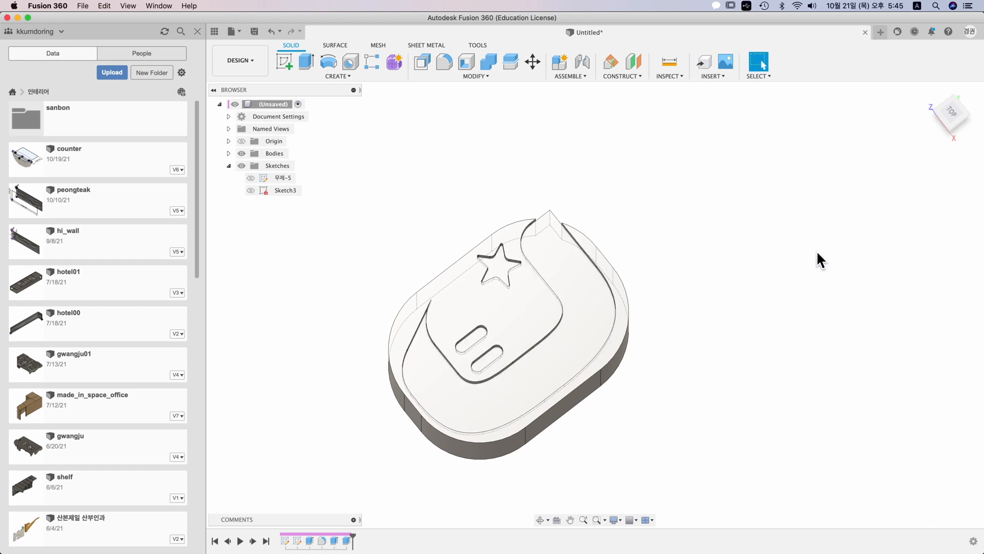
Step: Show Sketch3 with its dimensions and set the base rectangle's length to 130 mm
shift+middle_drag(630, 368, 675, 371)
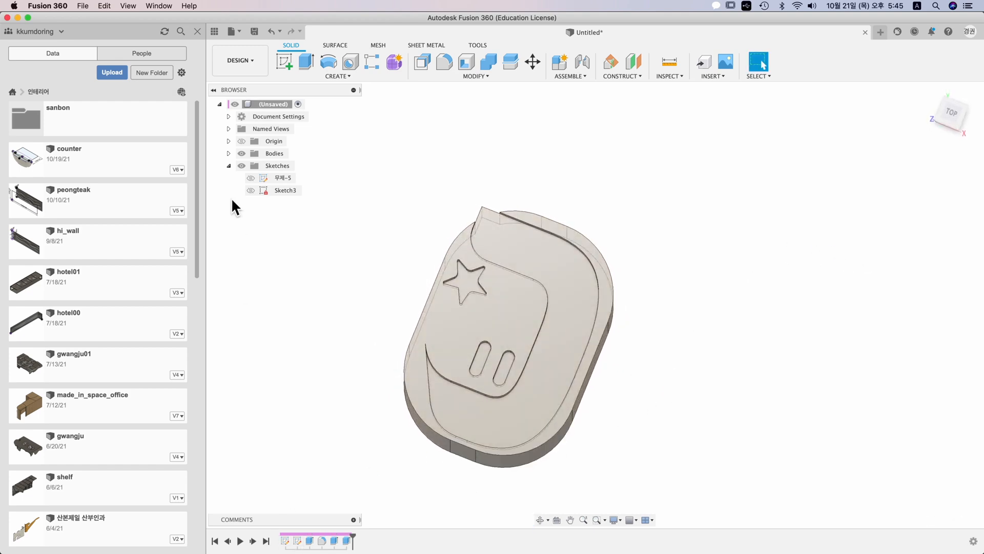
click(251, 190)
right_click(287, 191)
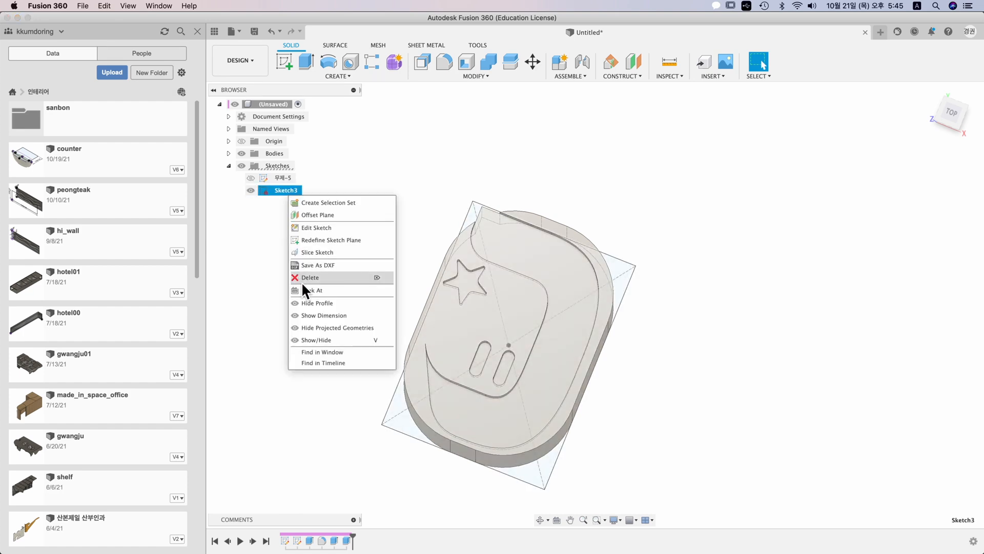
click(307, 315)
double_click(383, 292)
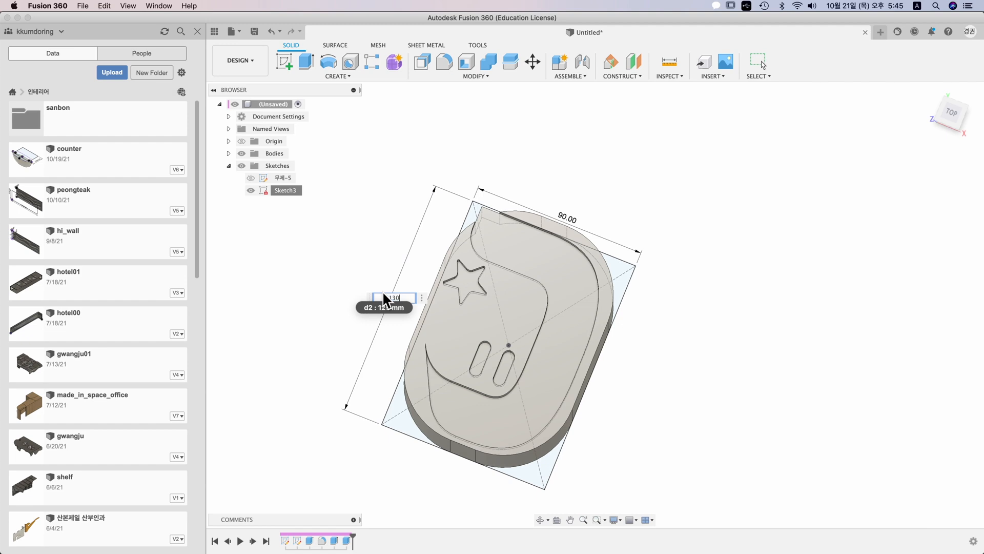
text(130)
key(Return)
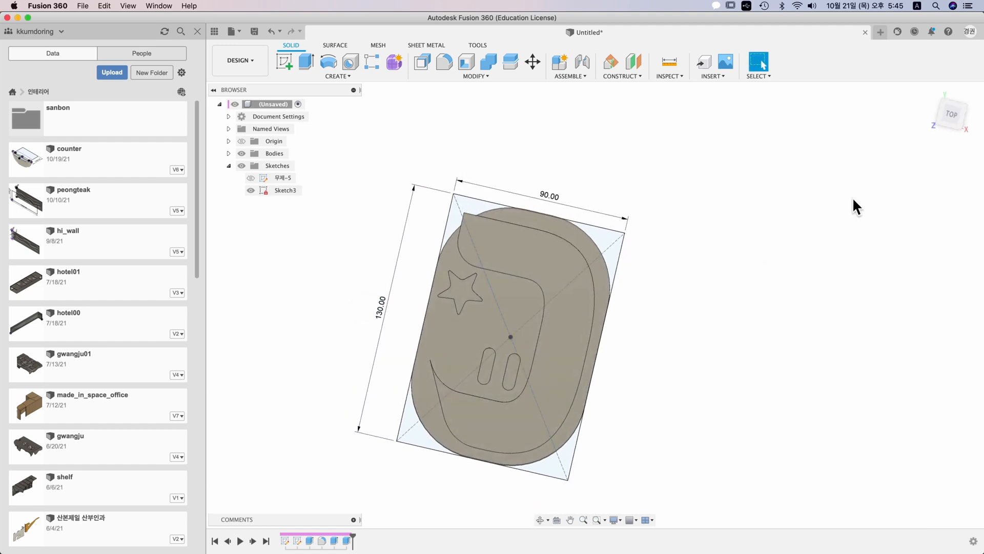
Step: Show the imported logo sketch 무제-5 and open it for editing in the top view
click(951, 114)
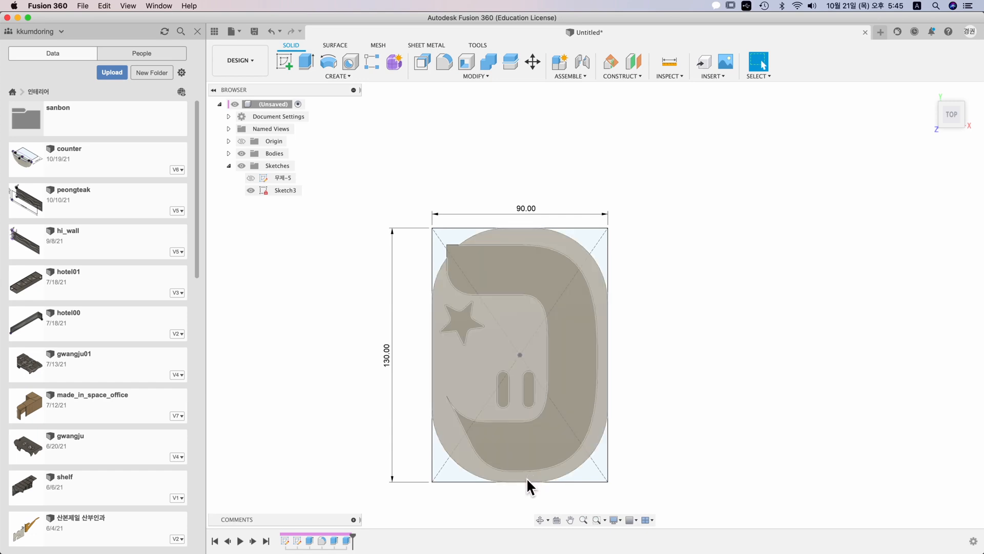
click(250, 178)
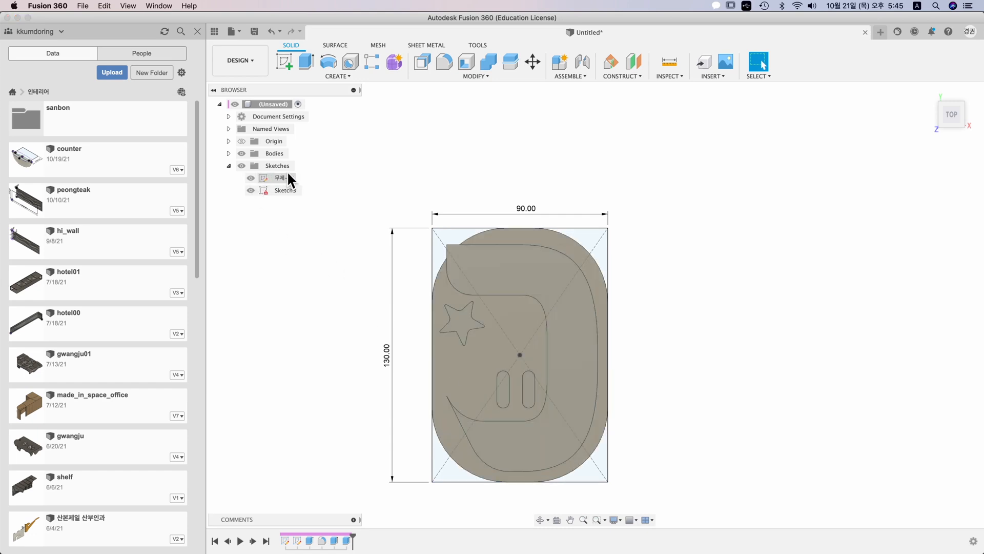
right_click(288, 180)
click(313, 208)
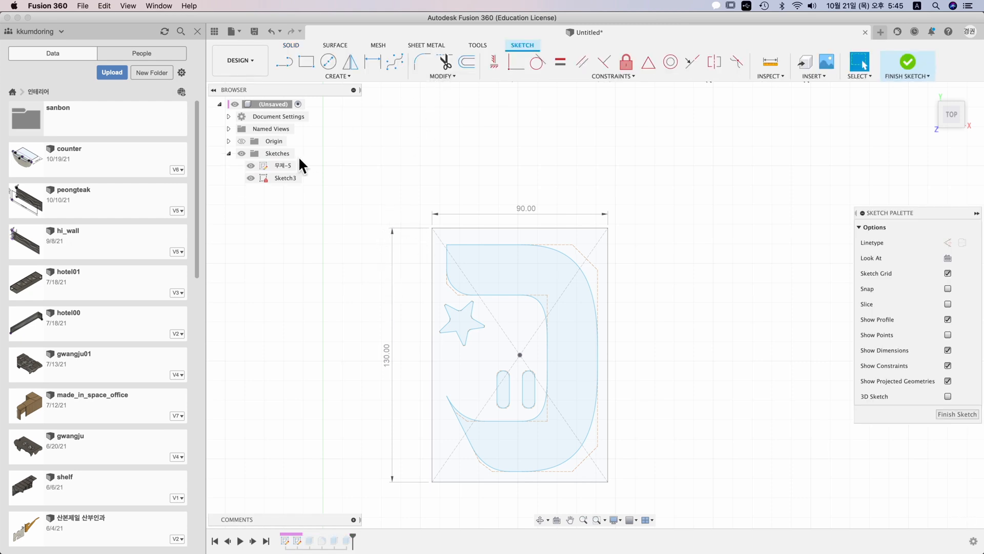
Step: Move all the logo sketch geometry 1.838 mm along Y and finish the sketch
click(283, 165)
click(454, 76)
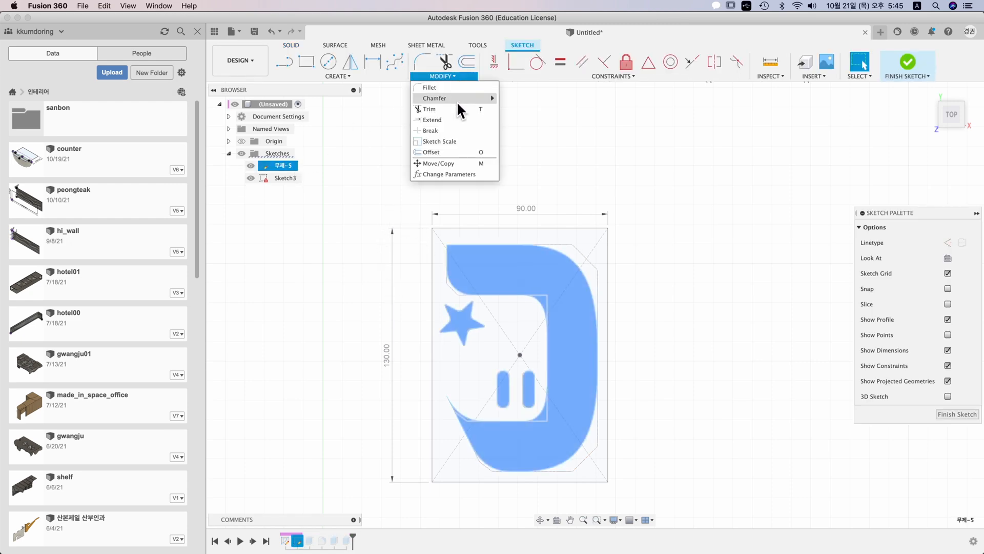
click(451, 163)
mouse_move(419, 238)
mouse_down()
mouse_move(563, 383)
mouse_move(612, 479)
mouse_up()
drag(497, 344, 498, 347)
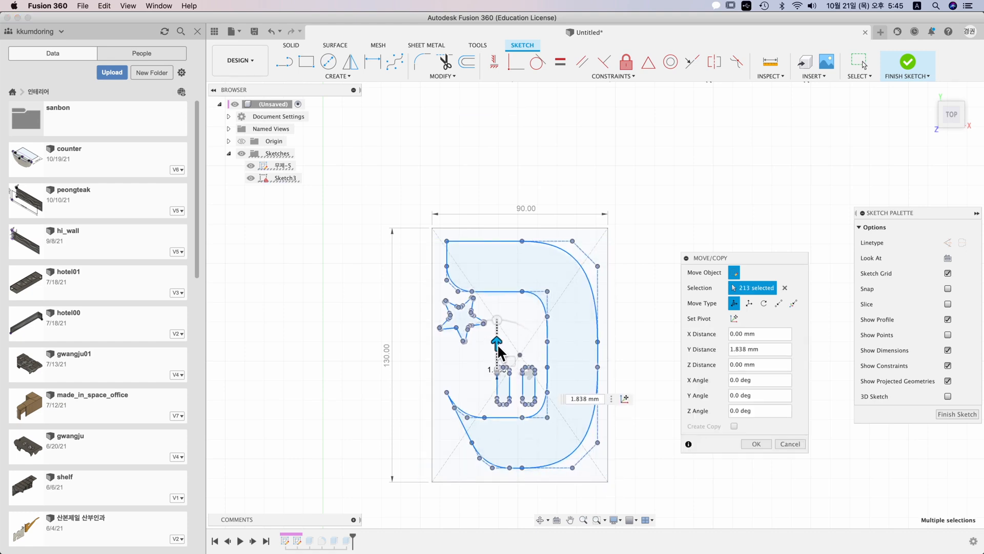
click(756, 443)
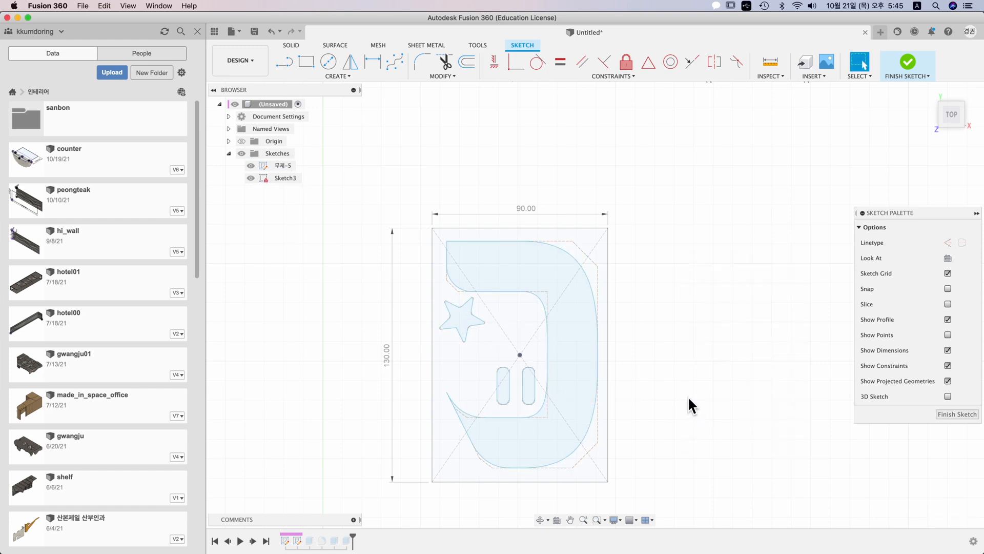
click(910, 62)
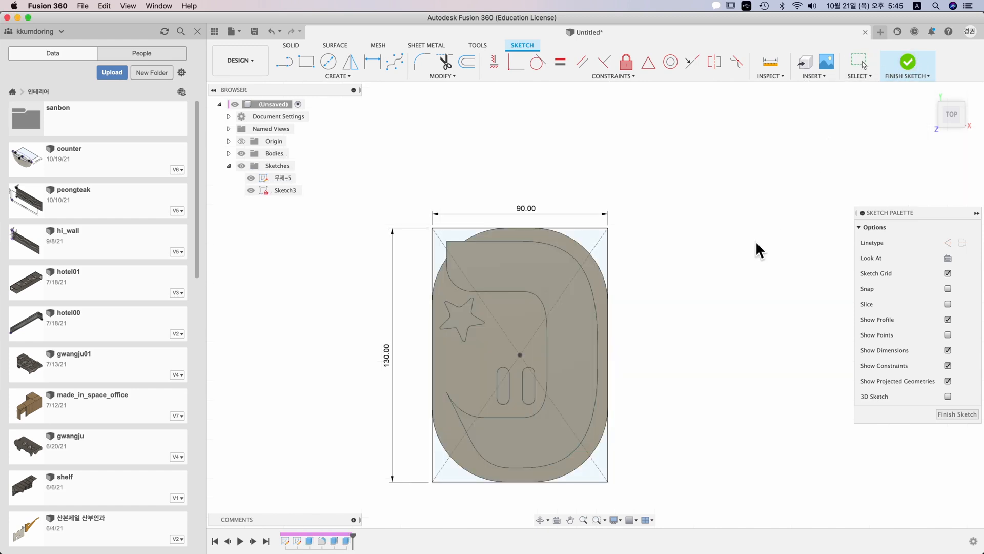
Step: Save the design as Untitled in the 인테리어 folder and create a full-assembly ISO drawing in mm on an A3 sheet
mouse_move(716, 334)
shift+middle_down()
mouse_move(692, 293)
mouse_move(663, 275)
mouse_move(672, 290)
shift+middle_up()
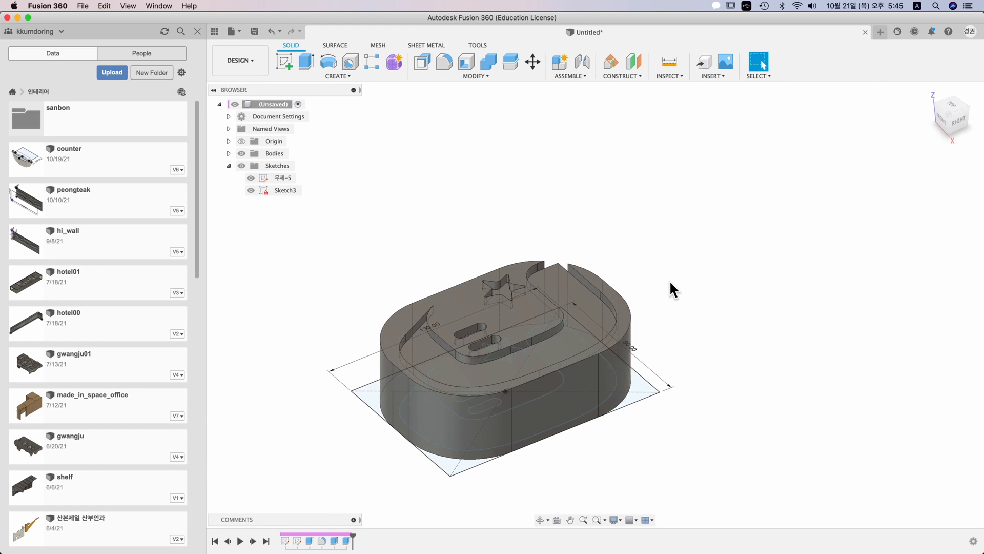
mouse_move(635, 245)
shift+middle_down()
mouse_move(655, 235)
mouse_move(666, 246)
shift+middle_up()
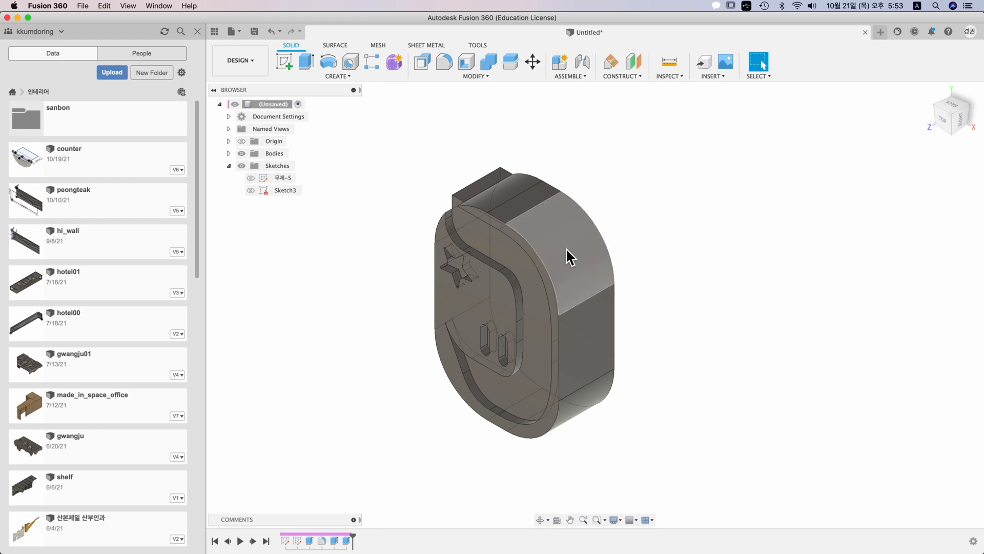
click(240, 60)
mouse_move(253, 196)
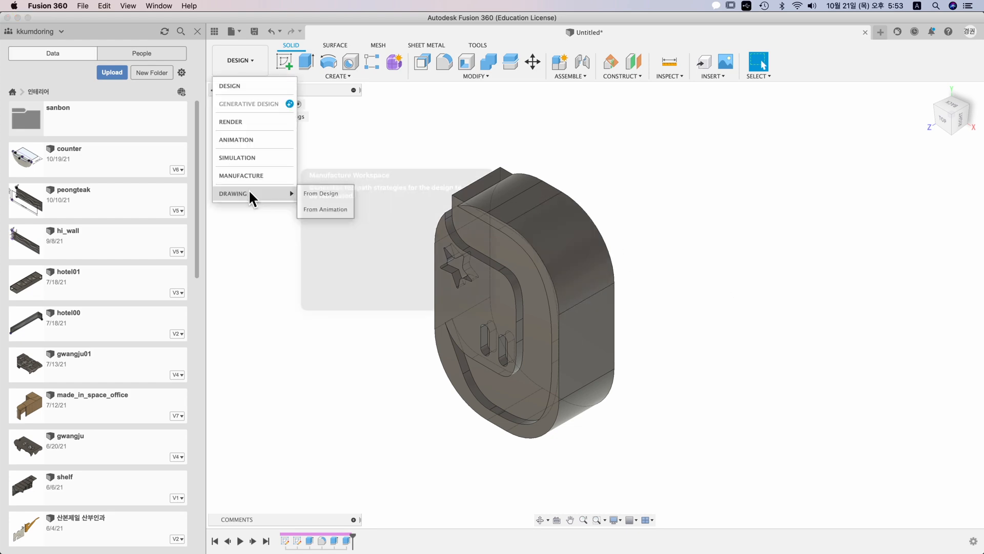
click(332, 189)
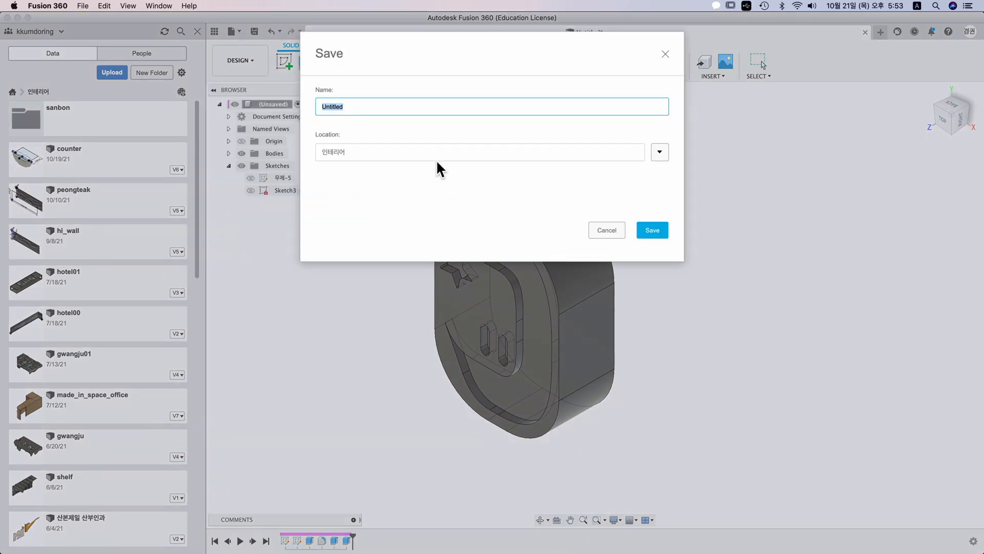
click(649, 227)
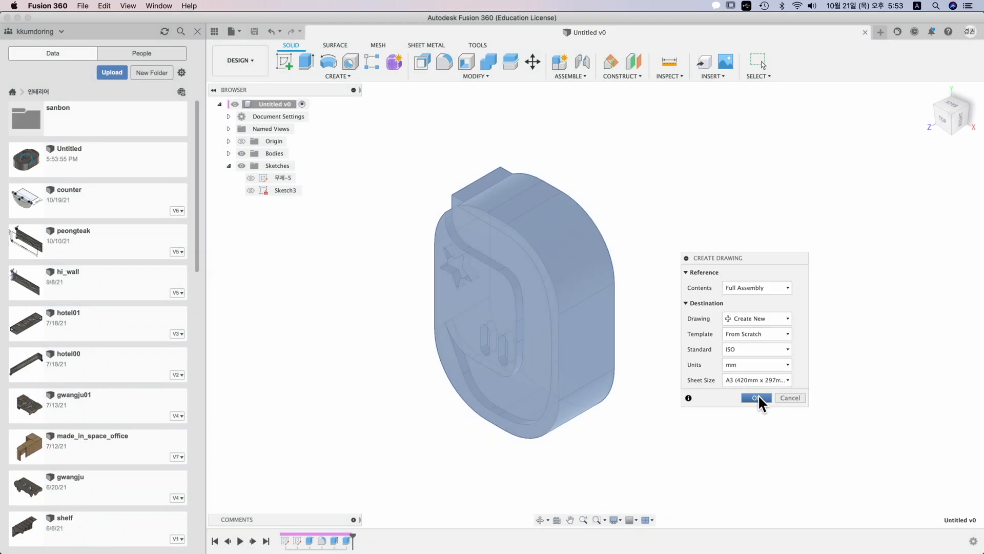
click(754, 397)
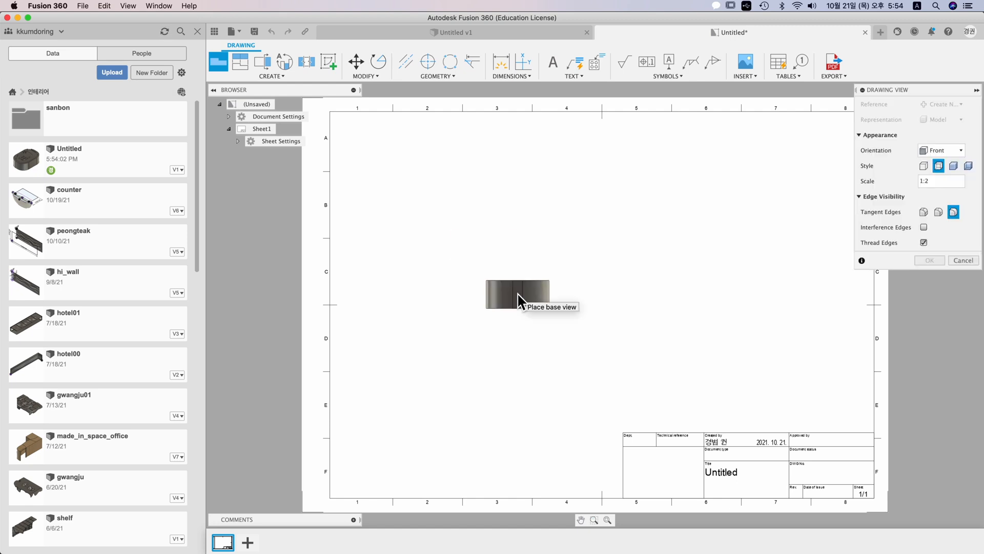
Step: Place a front base view at 1:2 scale mid-sheet and project an isometric view toward the sheet's lower-left area
click(947, 150)
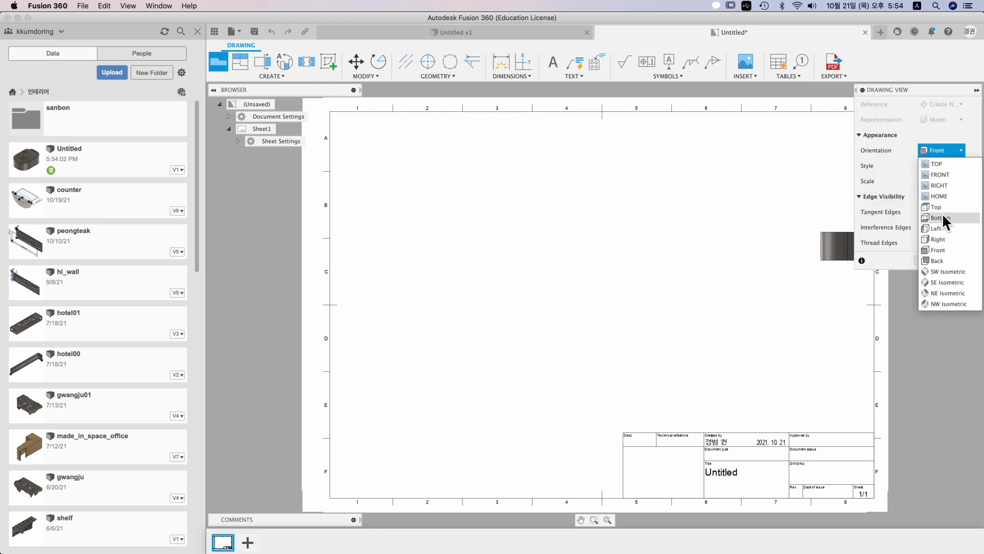
click(569, 314)
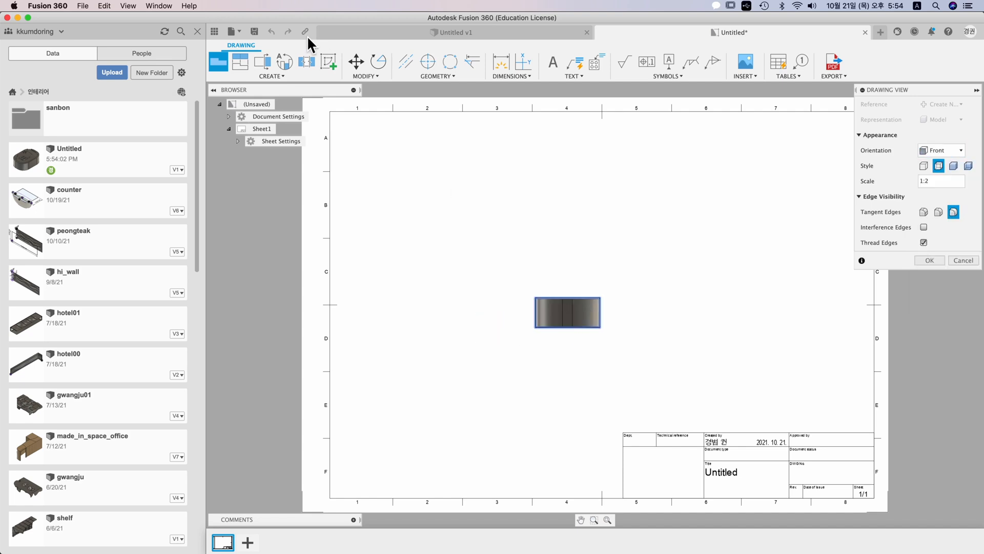
click(241, 61)
click(565, 306)
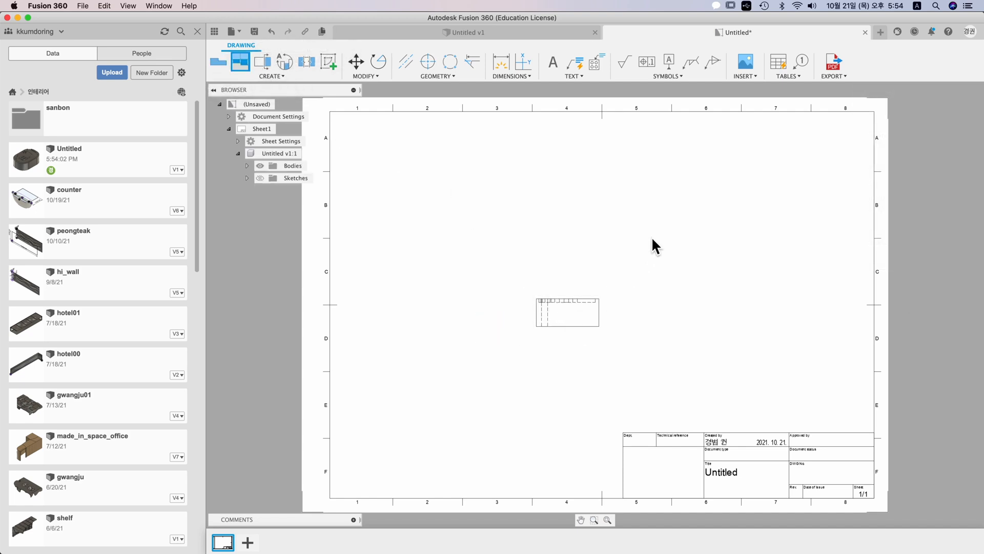
click(510, 391)
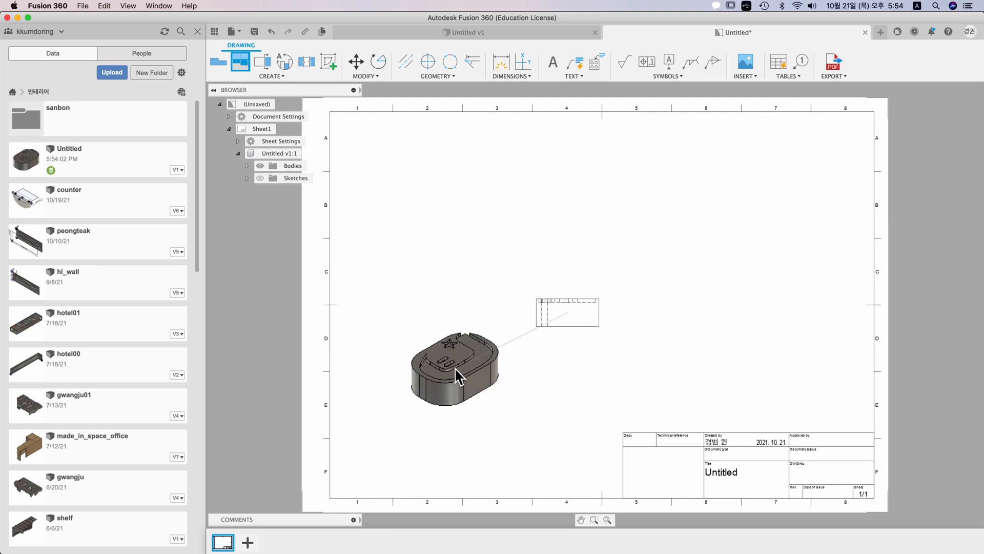
click(456, 370)
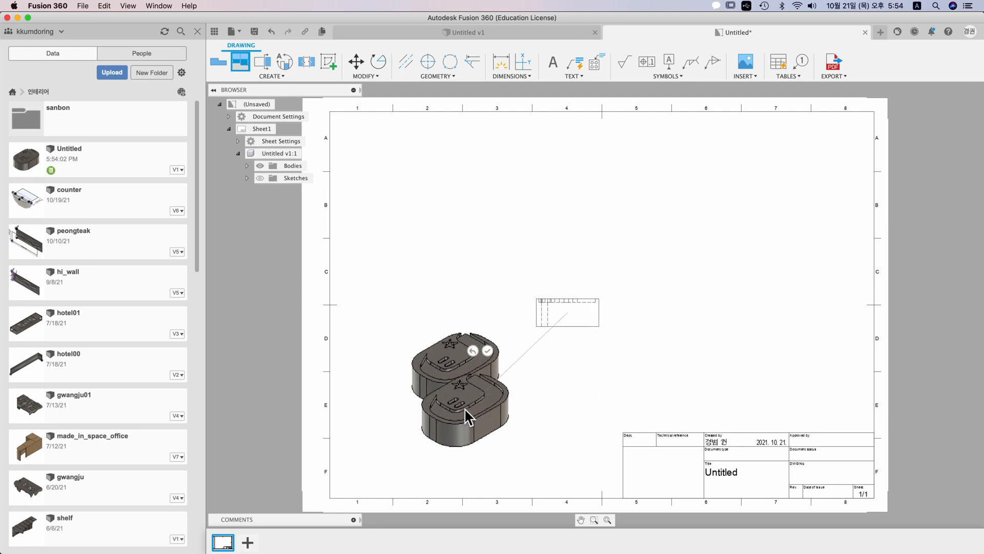
click(487, 351)
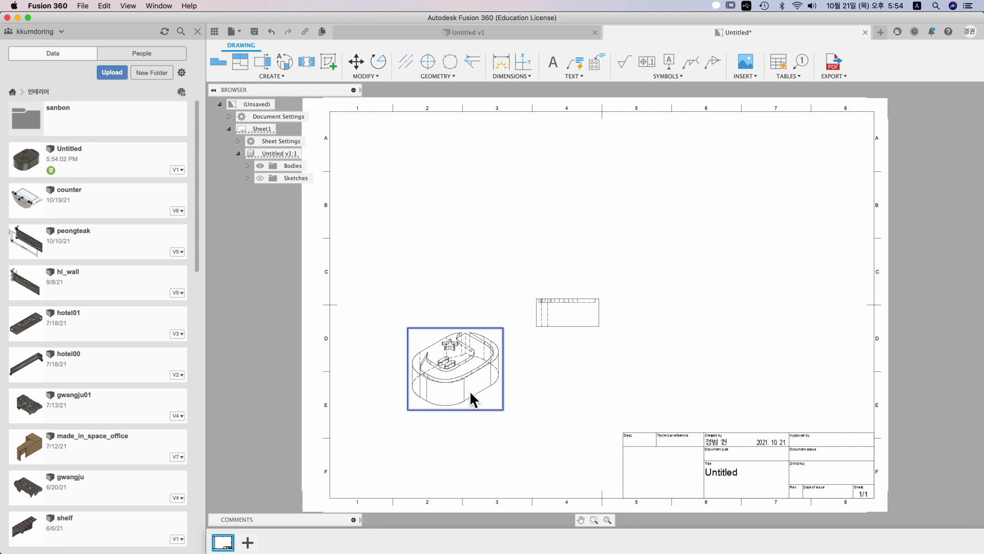
Step: Delete the front base view from the sheet and move the isometric view to mid-sheet
click(834, 77)
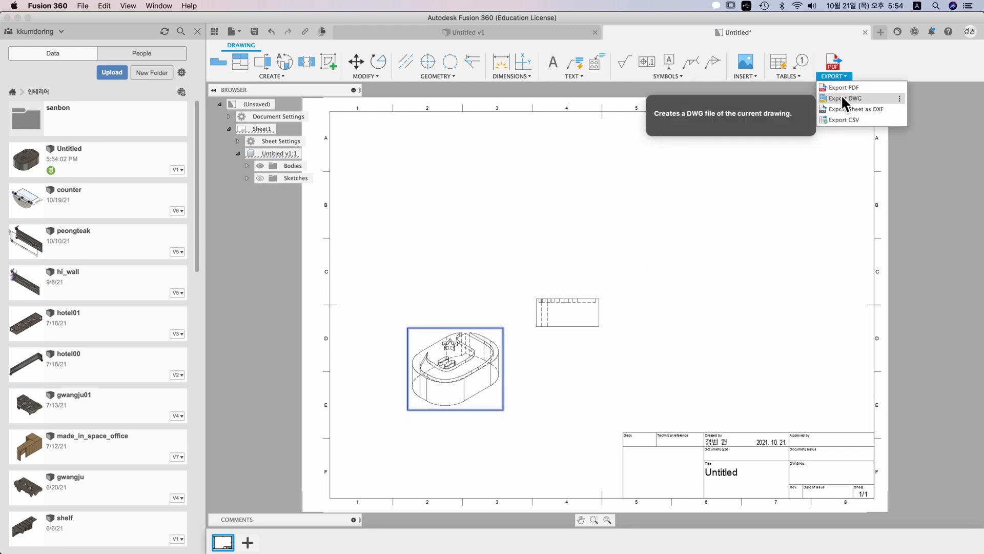
click(532, 283)
click(533, 285)
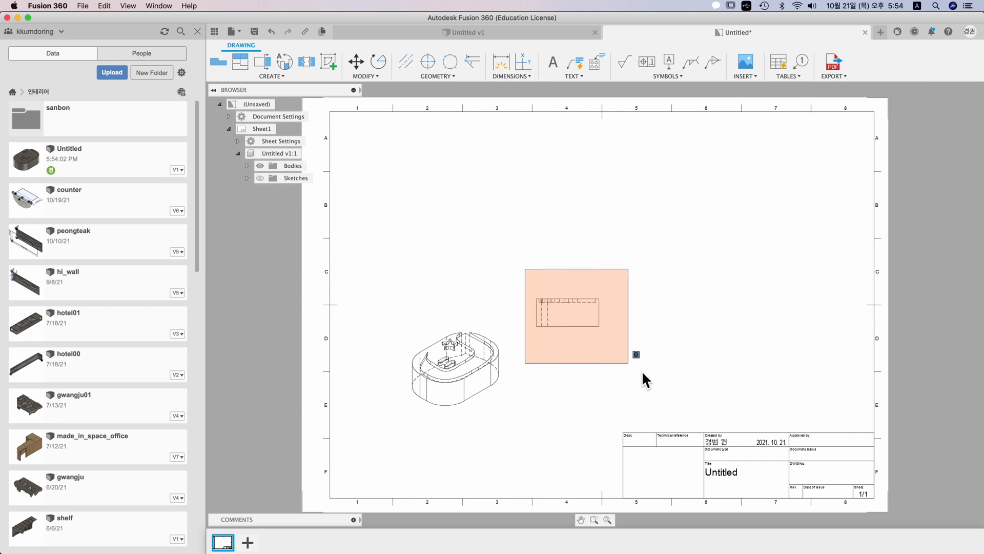
key(Delete)
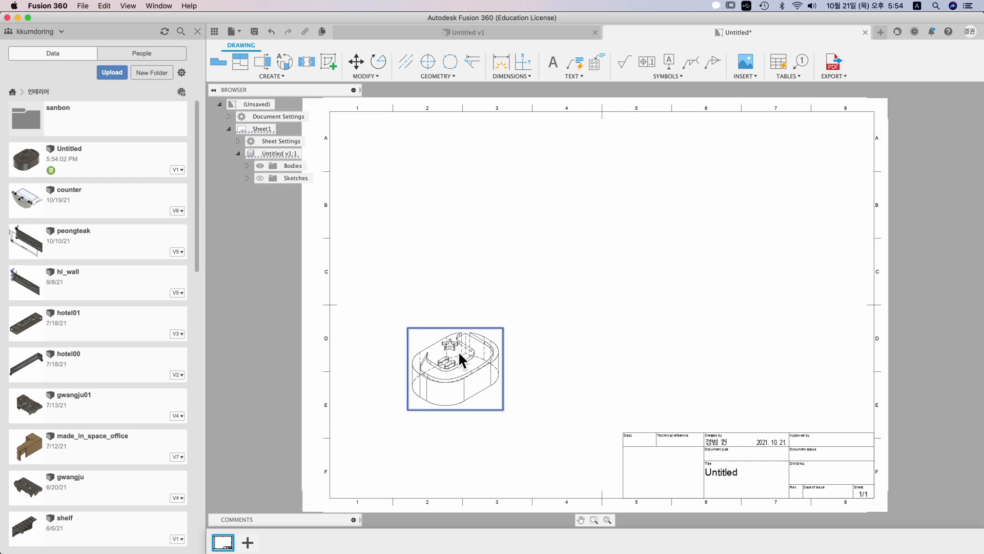
click(835, 77)
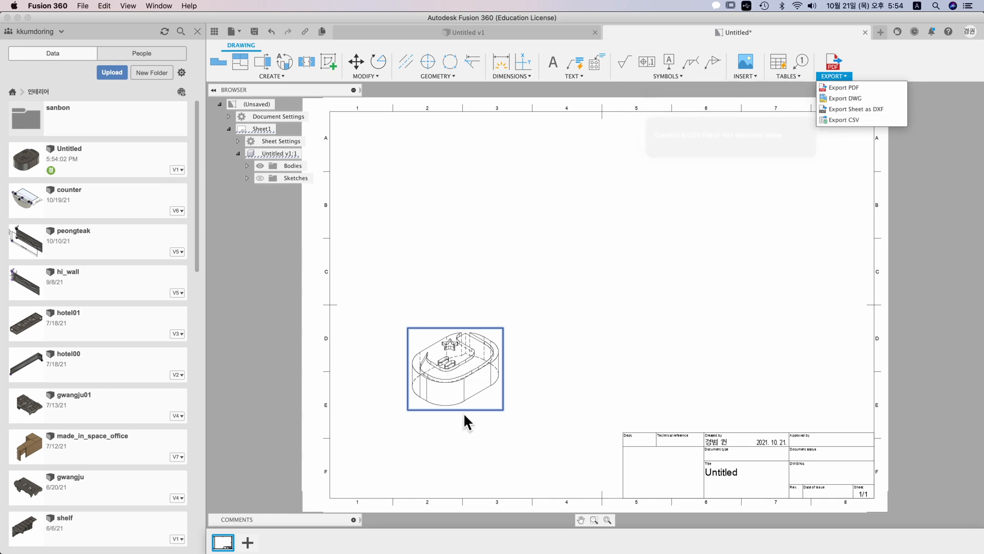
drag(468, 374, 585, 316)
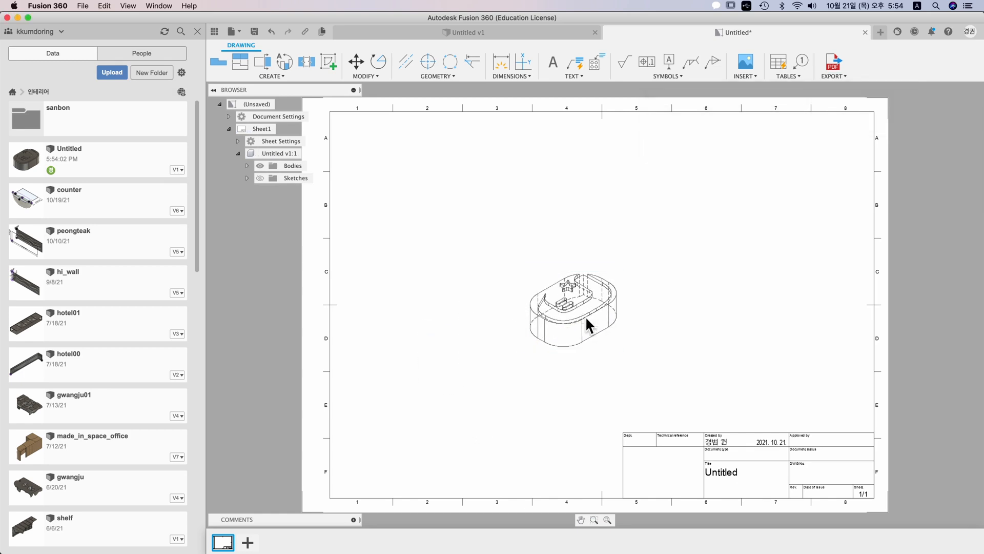
Step: Set the isometric view to the visible-edges style with tangent edges off, then close its settings
double_click(586, 316)
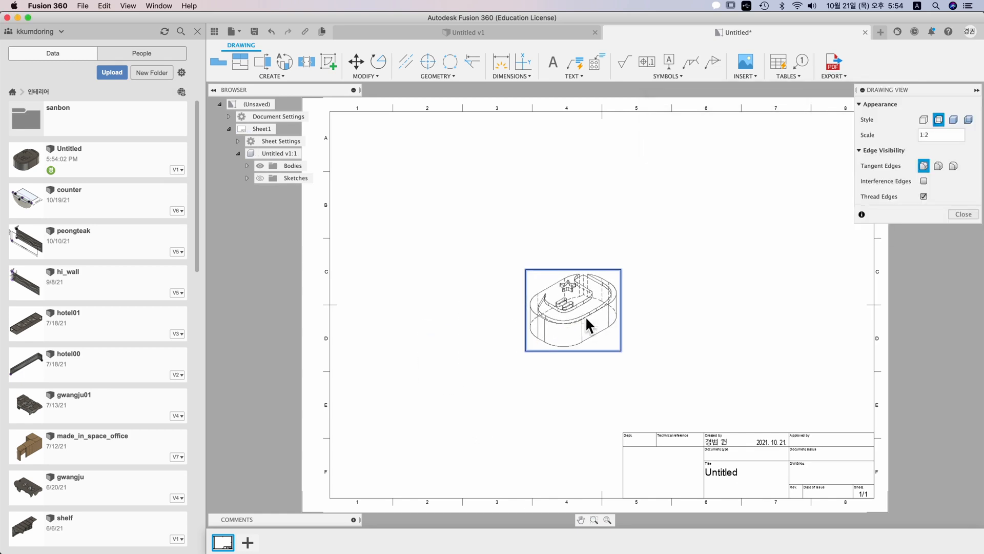
click(951, 166)
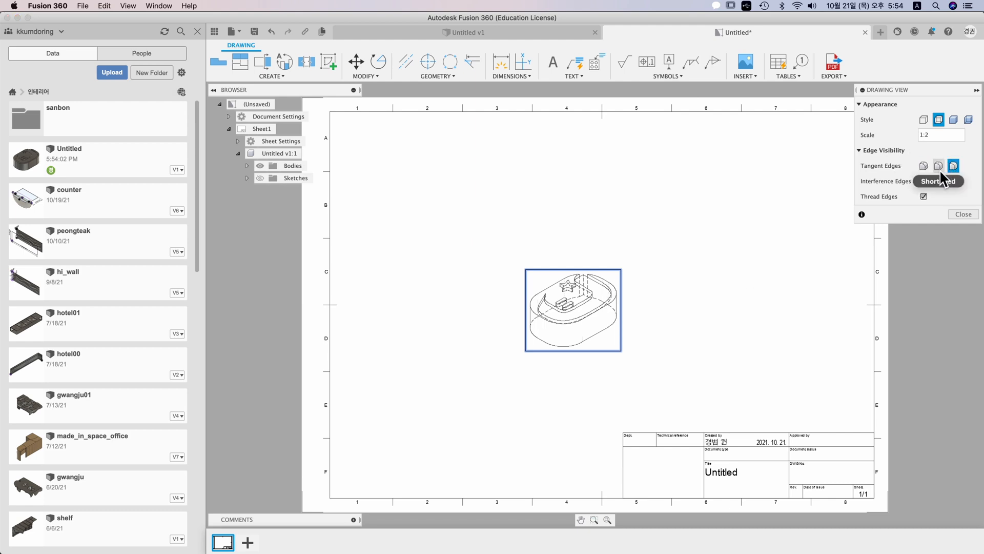
click(924, 120)
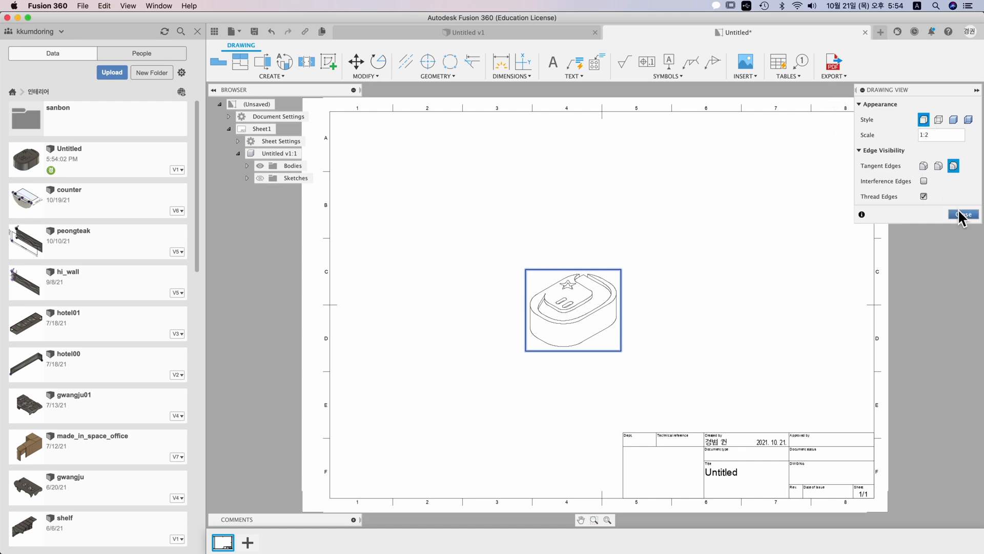
click(922, 181)
click(921, 181)
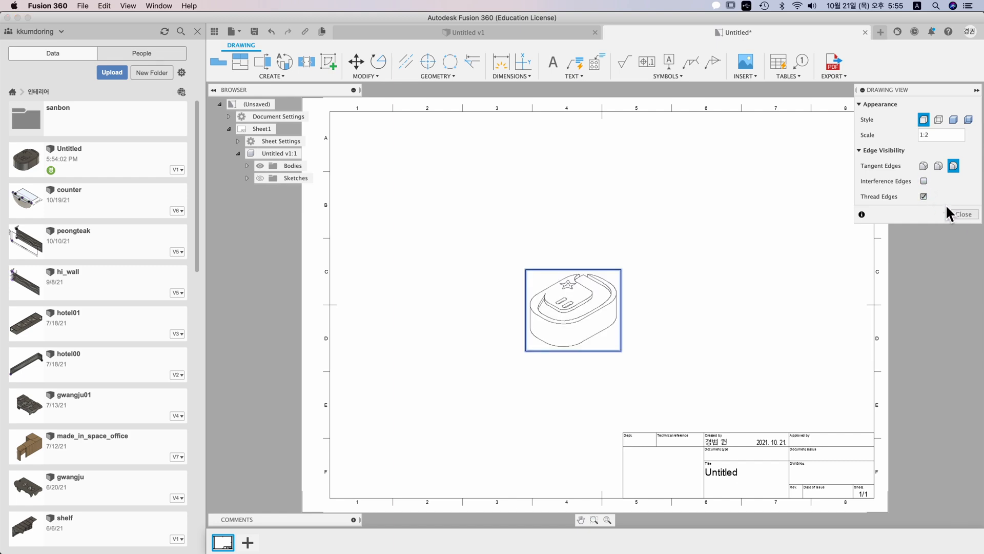
click(963, 214)
click(843, 80)
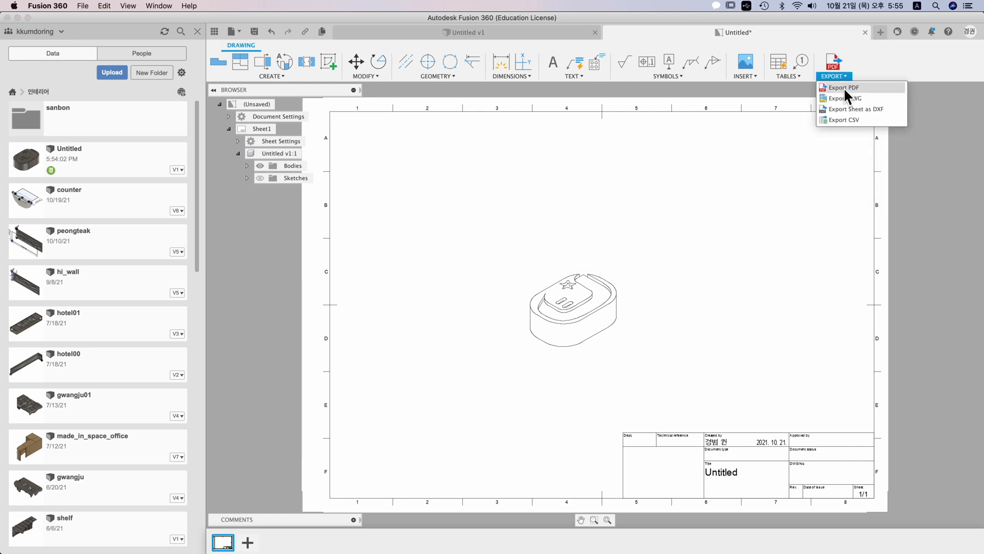
click(846, 98)
click(933, 106)
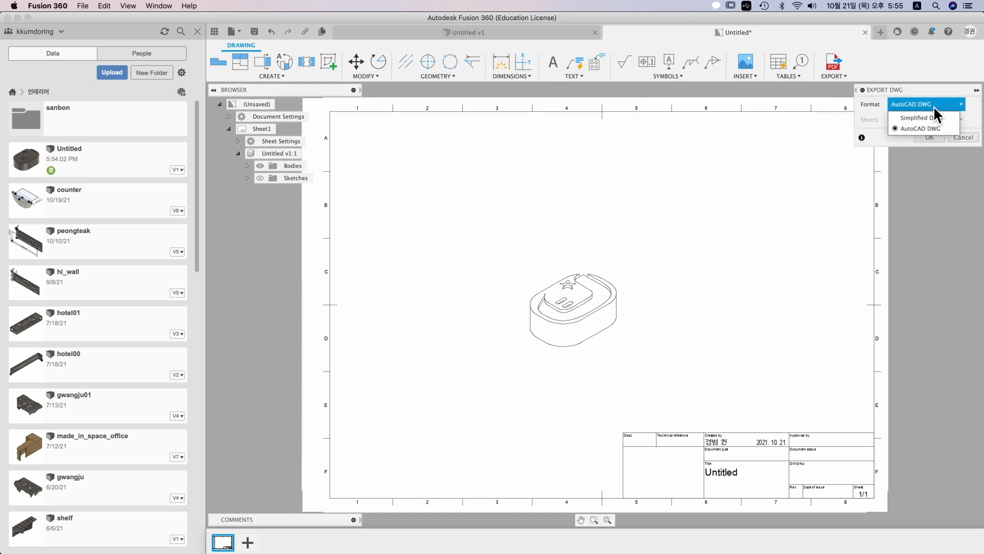
click(934, 106)
click(935, 103)
click(923, 128)
click(934, 134)
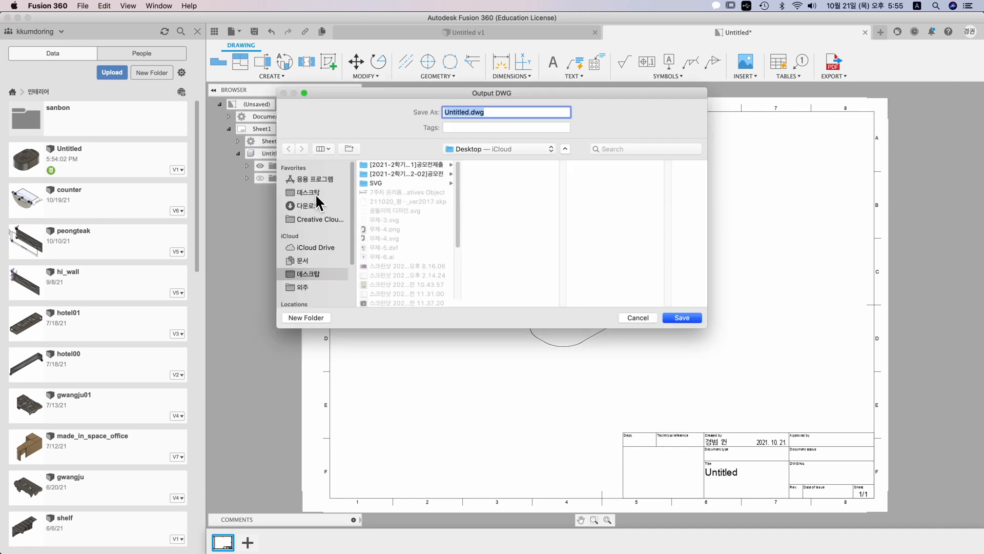
click(638, 317)
Step: Export the drawing sheet as Untitled Sheet1.dxf to the Desktop
click(833, 76)
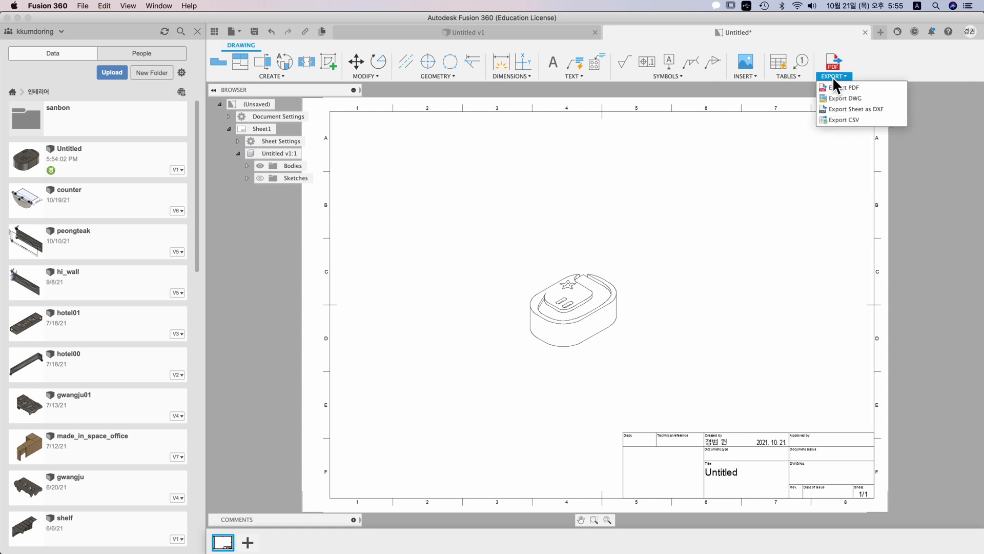
click(865, 110)
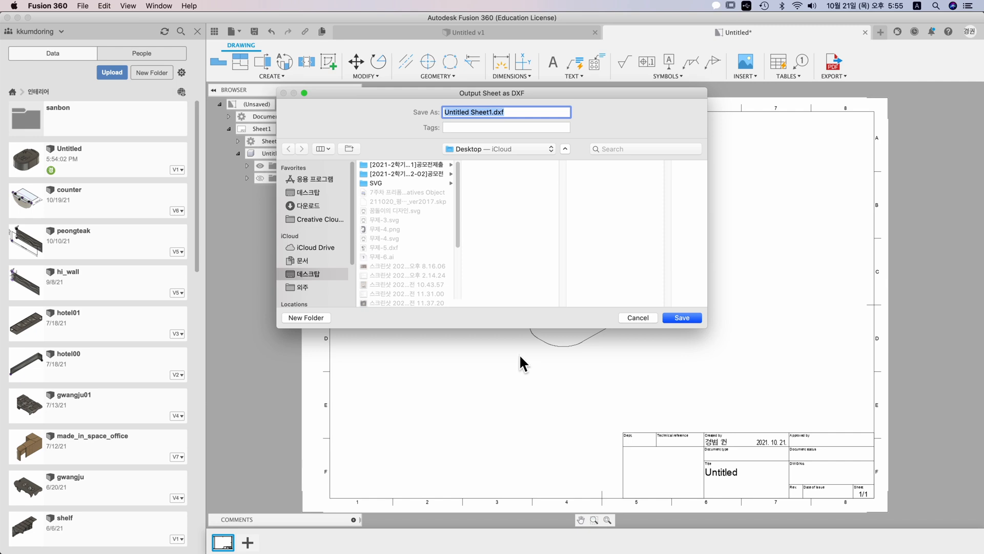
click(682, 318)
Step: Switch to Illustrator and open Untitled Sheet1.dxf at original size with the artwork centred
key(super+Tab)
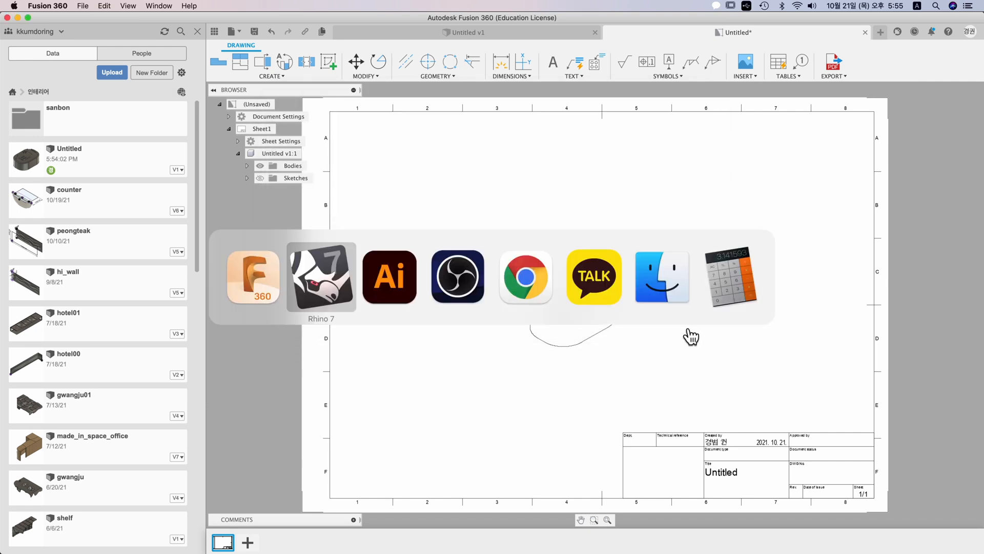
click(389, 275)
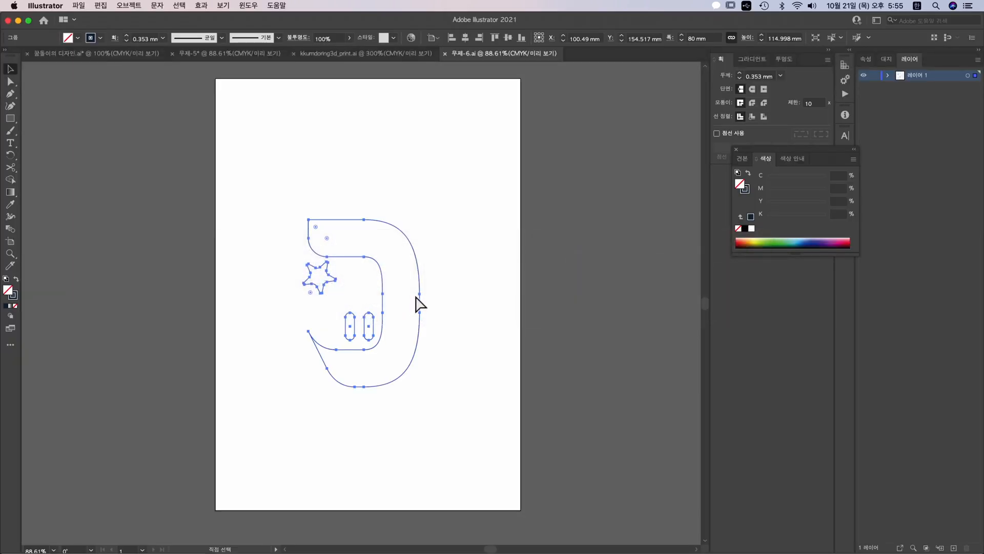
key(super+o)
double_click(316, 95)
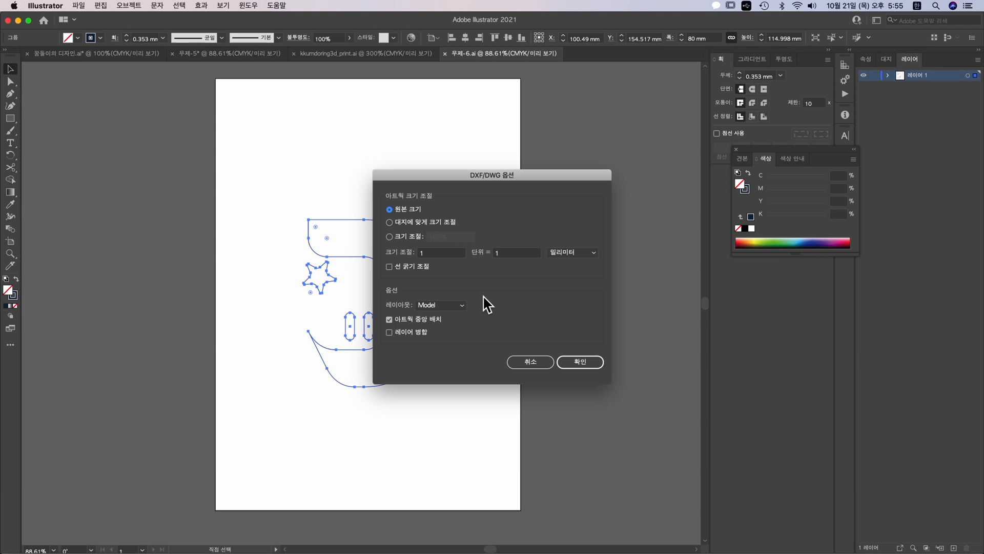
click(579, 360)
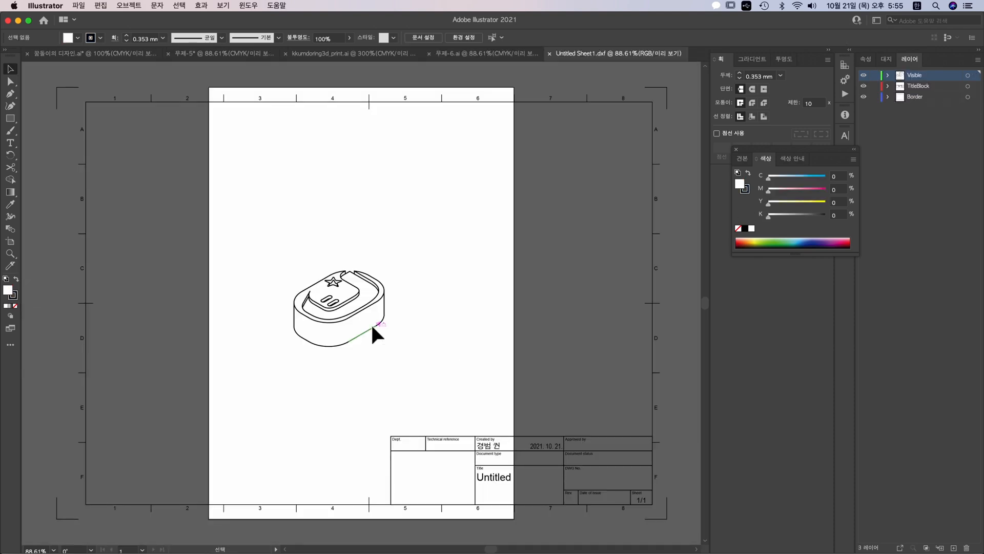
Step: Examine the imported isometric linework by selecting single edges and the whole outline, then clear the selection
click(373, 327)
click(381, 318)
click(384, 307)
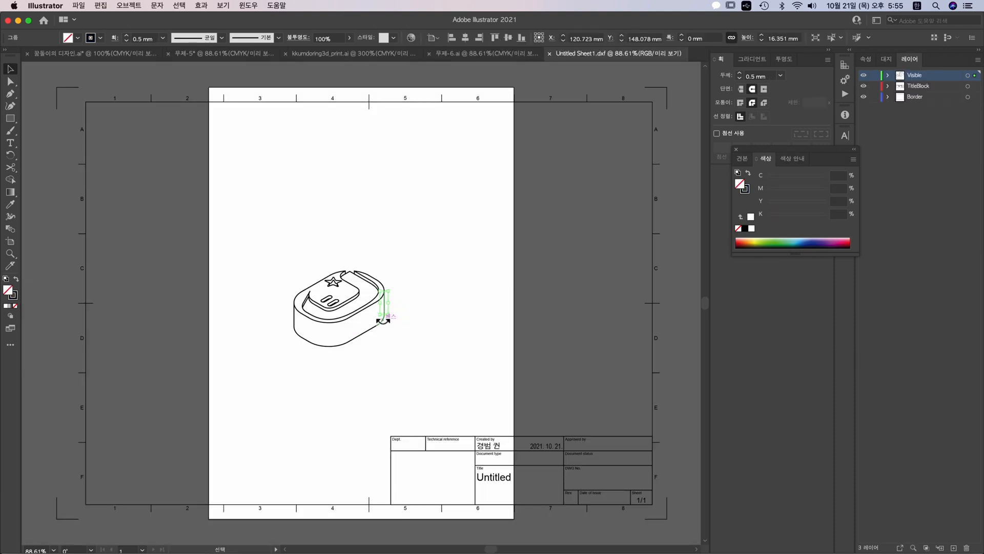
click(364, 331)
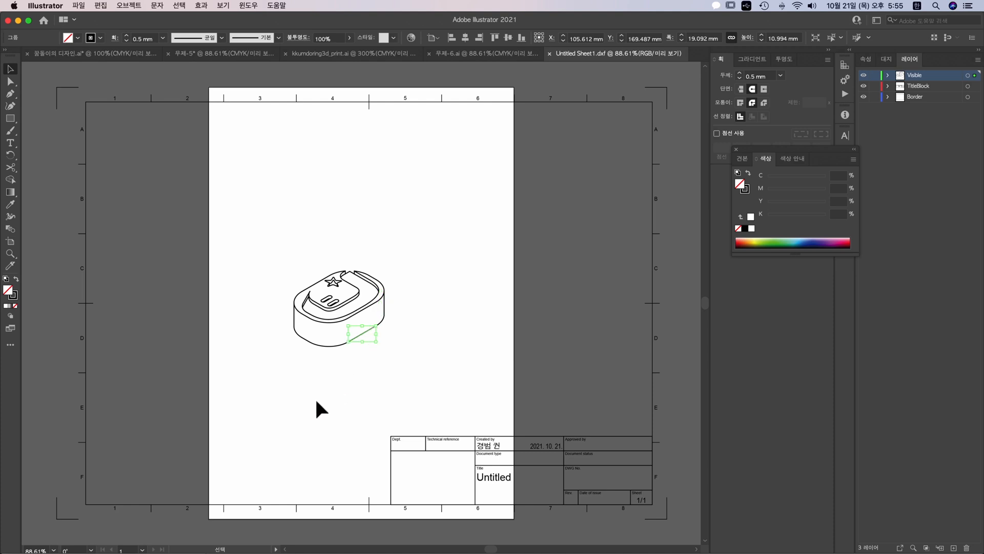
drag(303, 405, 374, 417)
drag(331, 257, 502, 389)
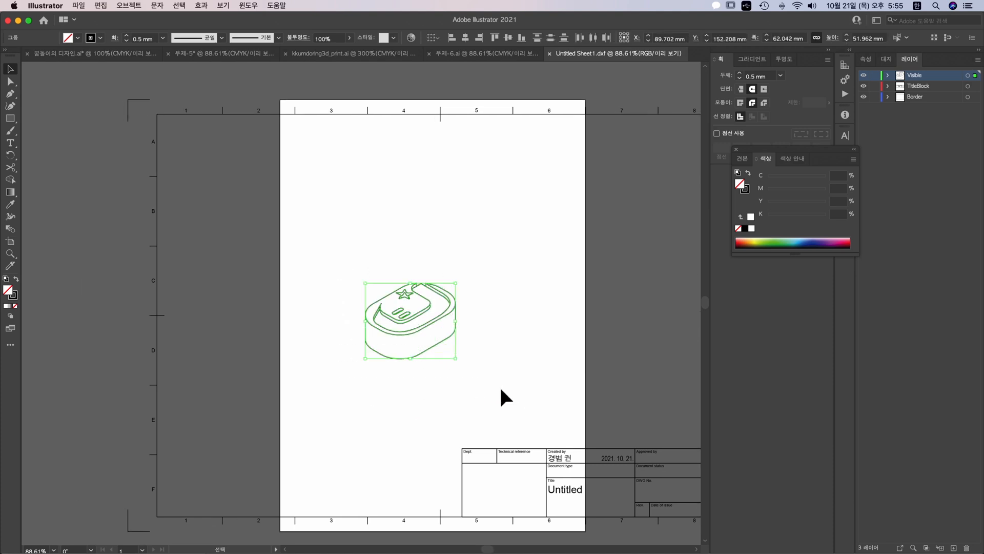
click(473, 394)
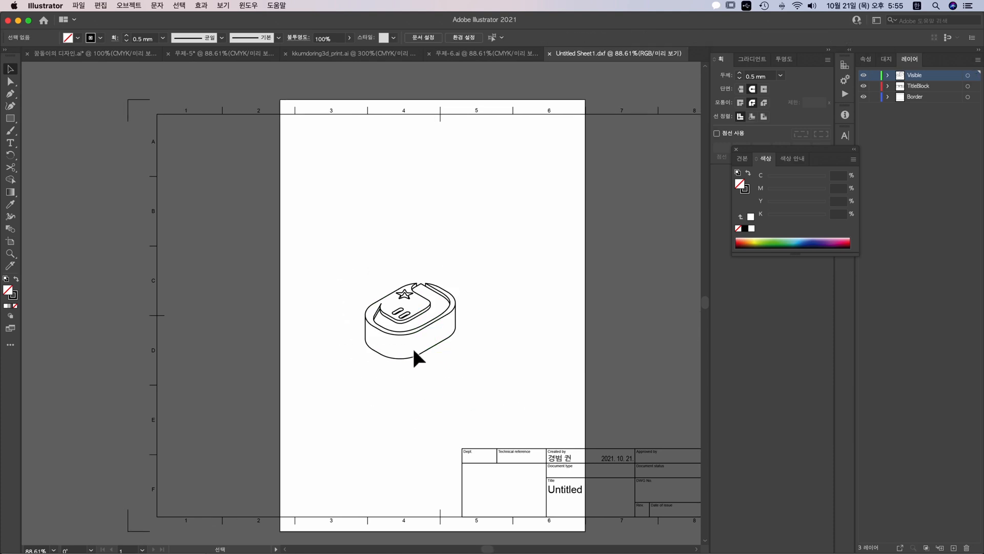
click(372, 353)
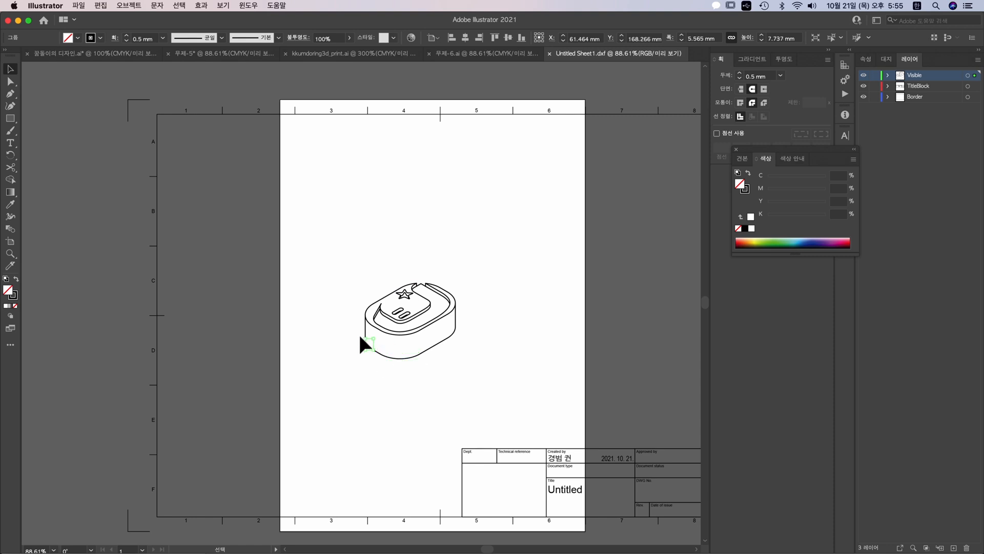
click(361, 381)
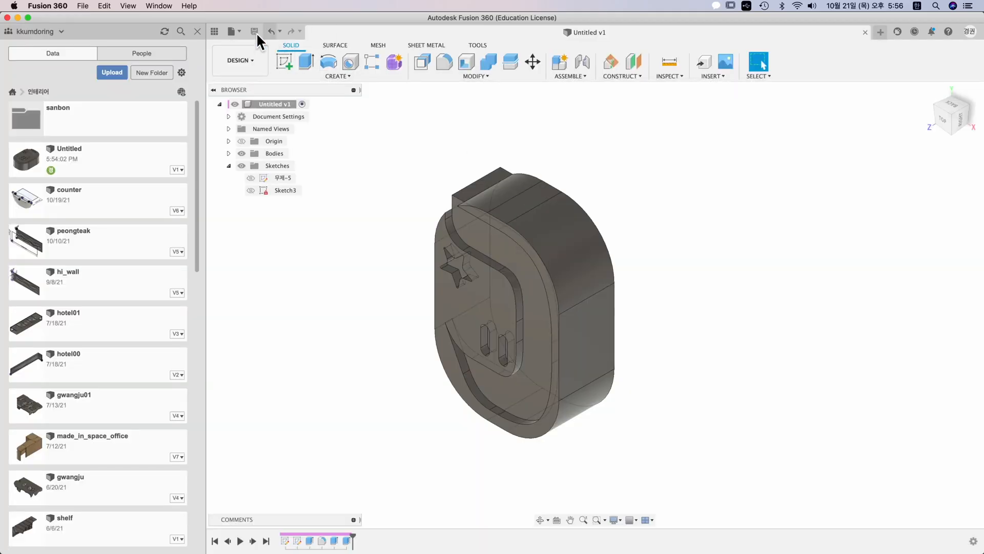
Step: Export the 3D design from Fusion 360 to the Desktop as a SAT file named Untitled v1
click(232, 32)
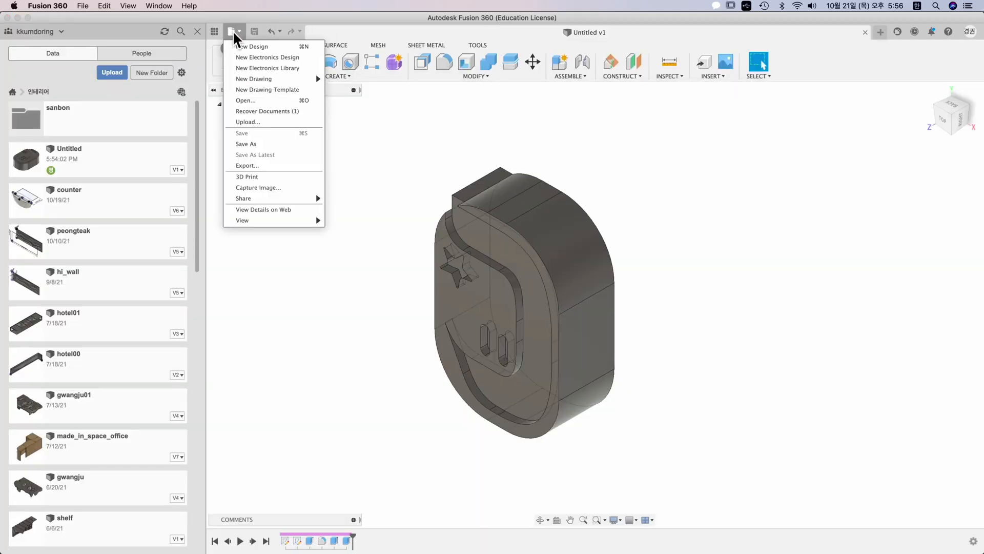
click(282, 165)
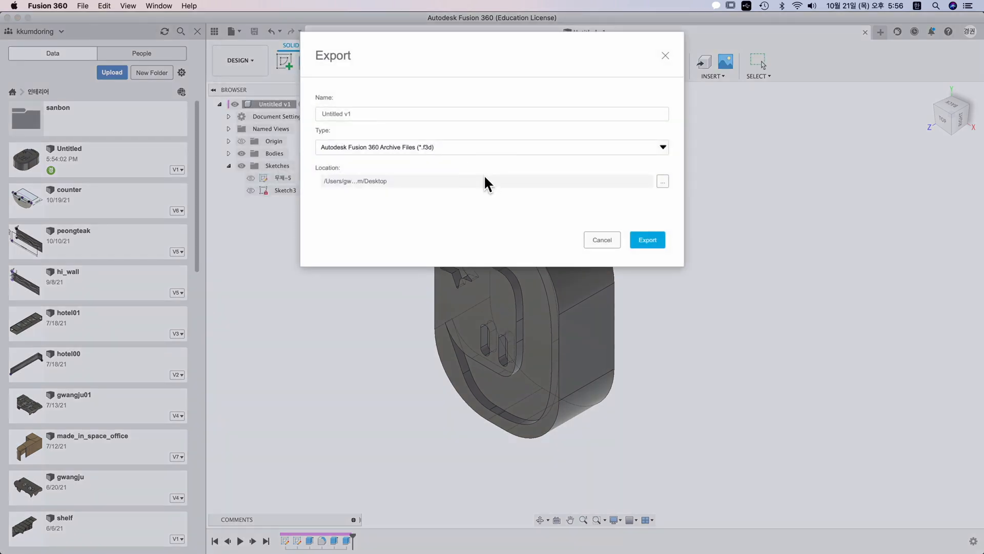
click(535, 147)
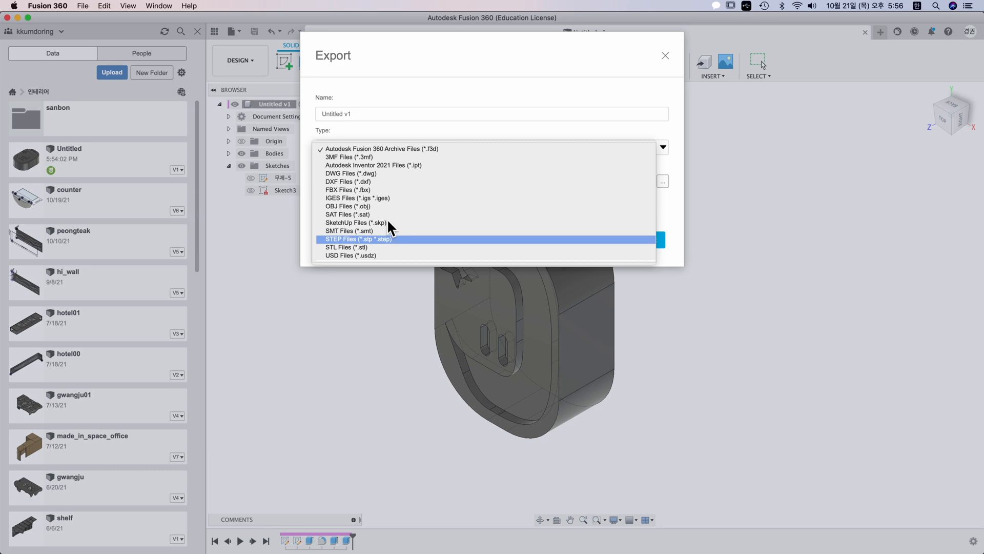
click(361, 215)
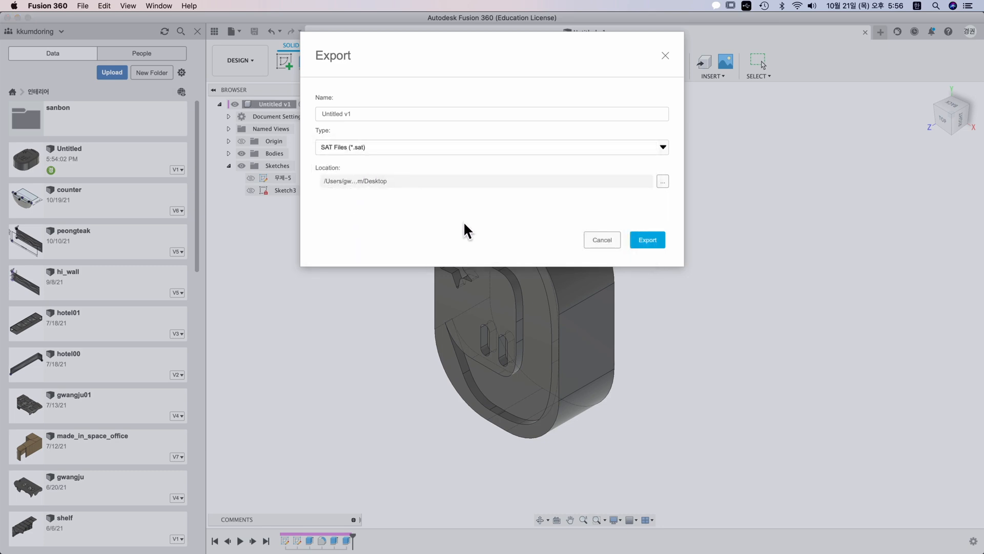
click(634, 242)
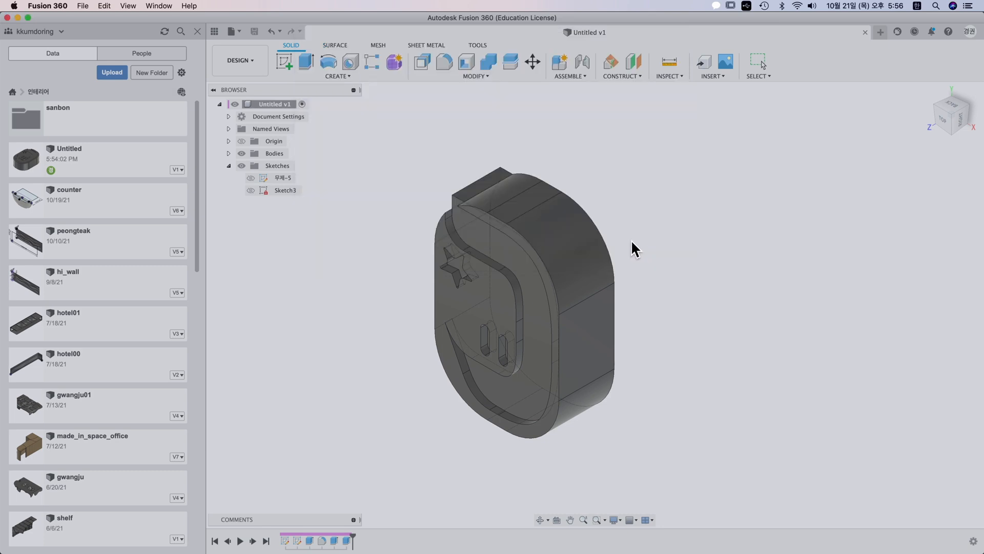
Step: Switch to Rhino 7, delete all the existing curves in the Top viewport, and close the floating curve tools palette
key(super+Tab)
click(396, 275)
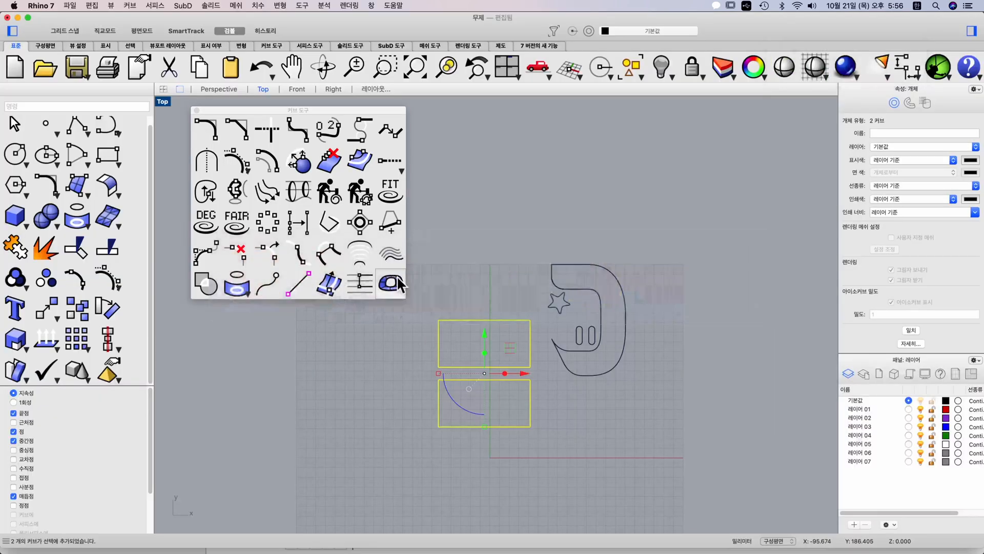
click(500, 267)
right_drag(501, 268, 528, 201)
drag(445, 174, 709, 436)
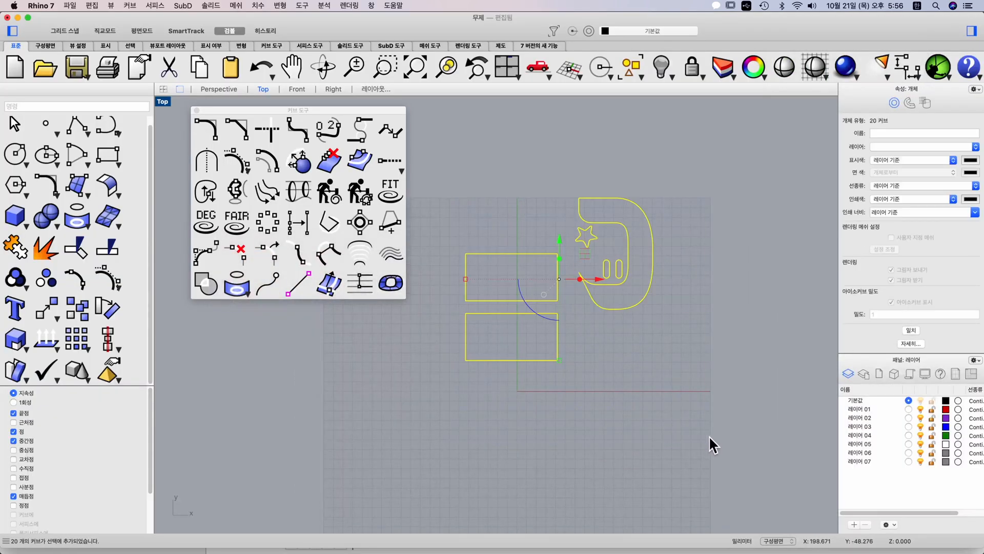
key(Delete)
click(196, 110)
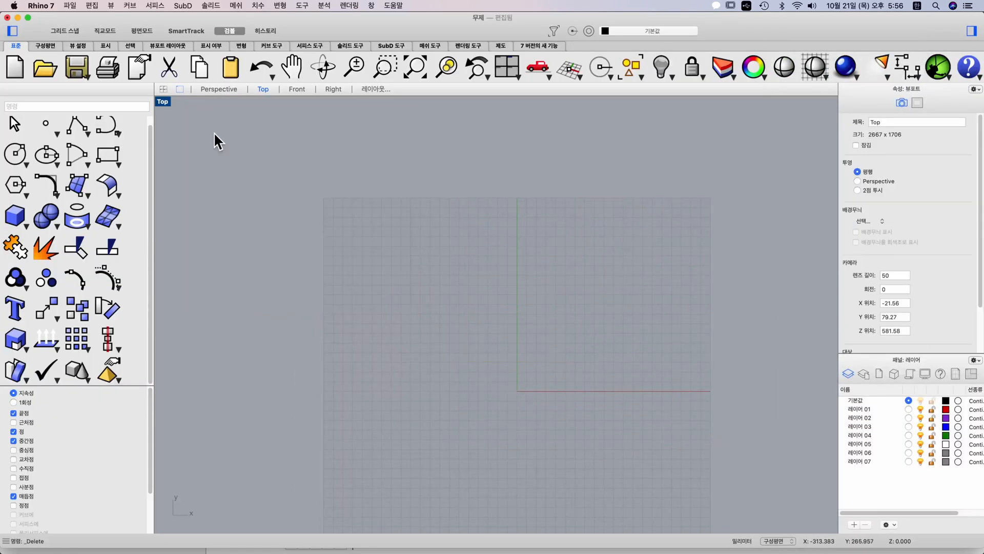
click(69, 8)
click(121, 182)
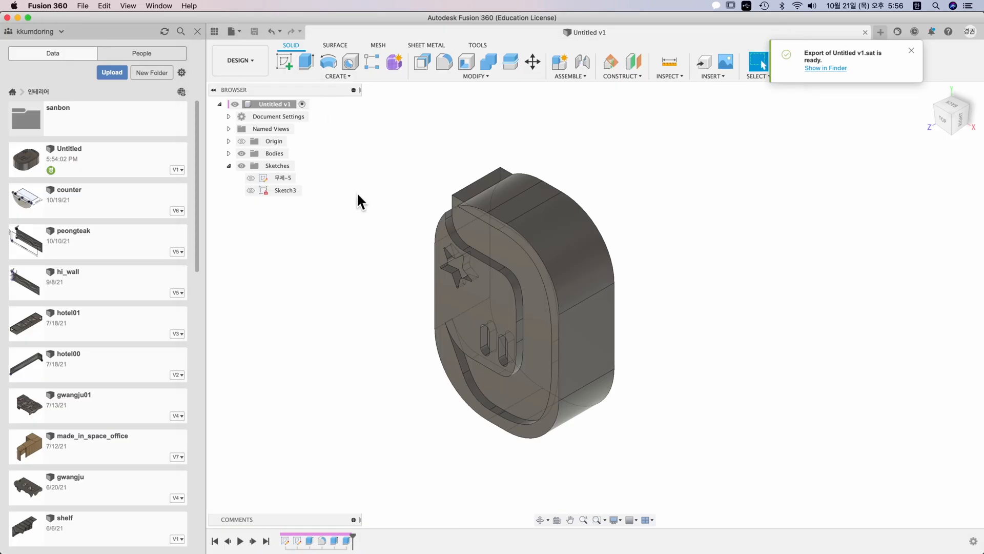
Step: Export the 3D design to the Desktop as a STEP file named Untitled v1
click(240, 33)
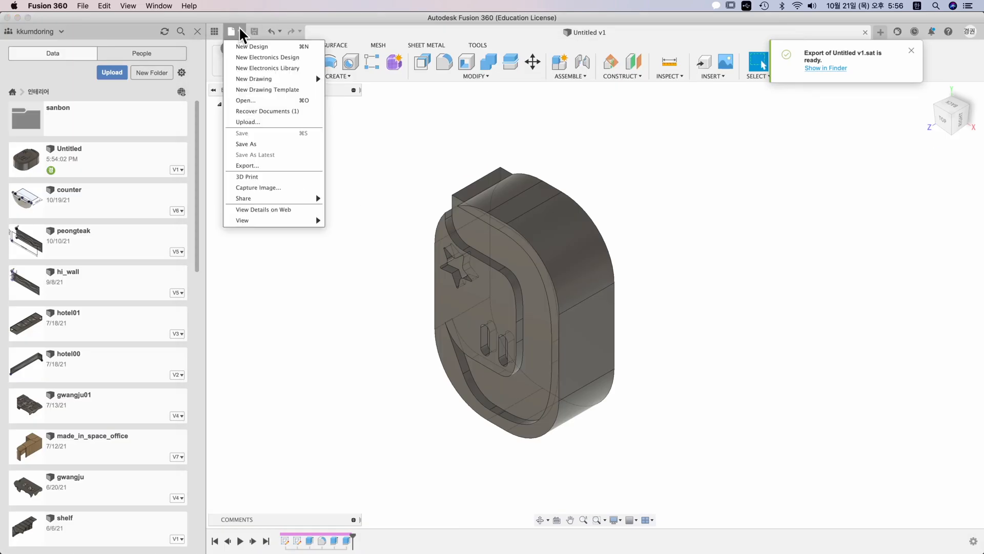
click(264, 165)
click(523, 149)
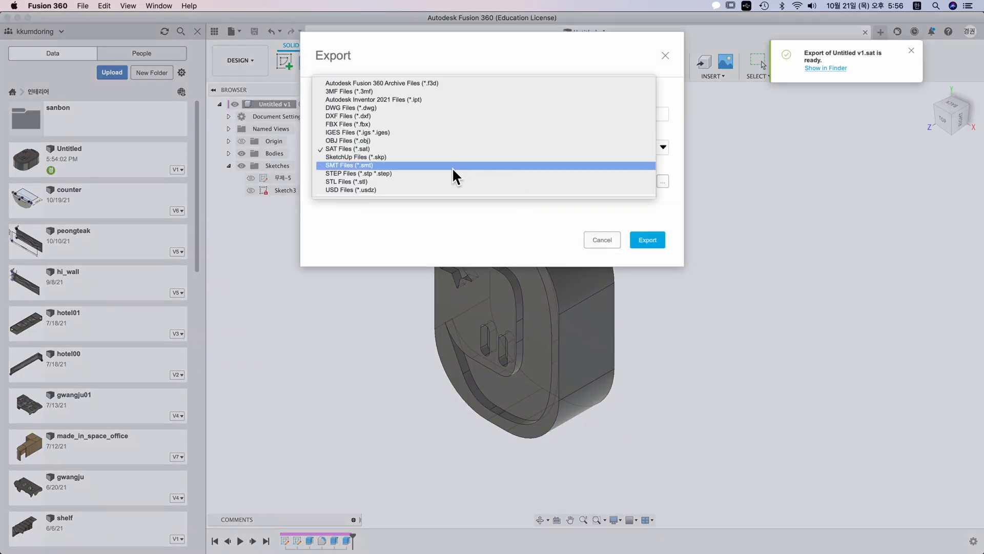
click(439, 169)
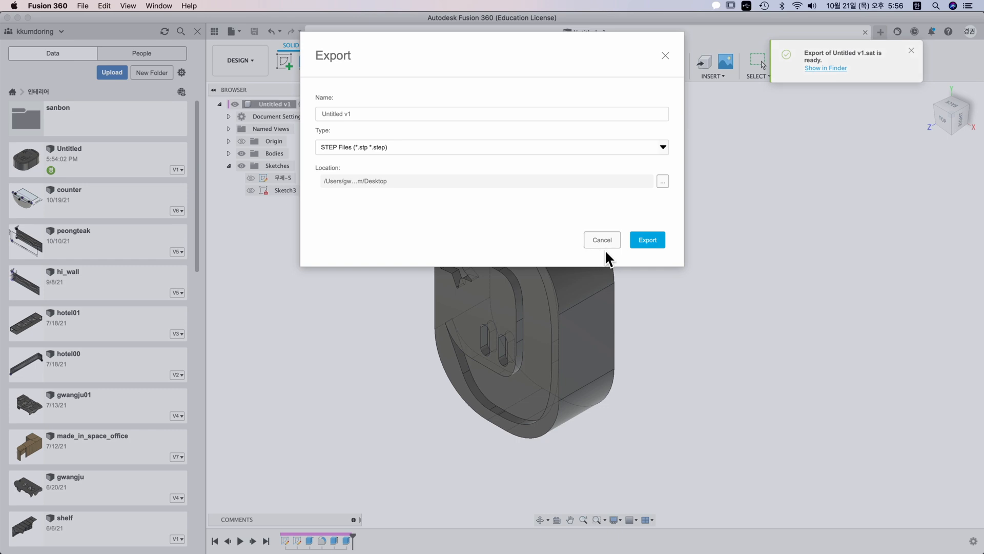
click(651, 239)
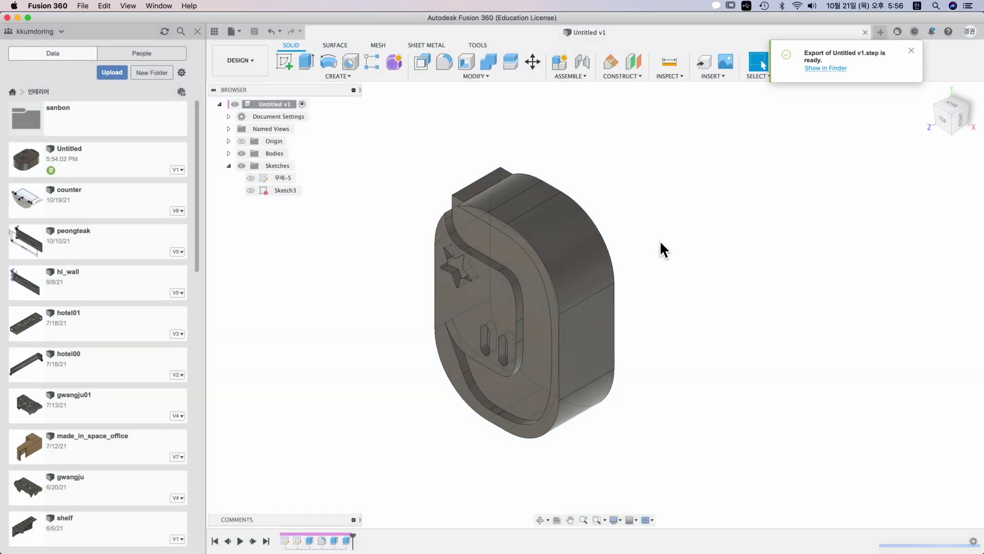
Step: Switch to Rhino 7 and import Untitled v1.step from the Desktop with surfaces joined
key(super+Tab)
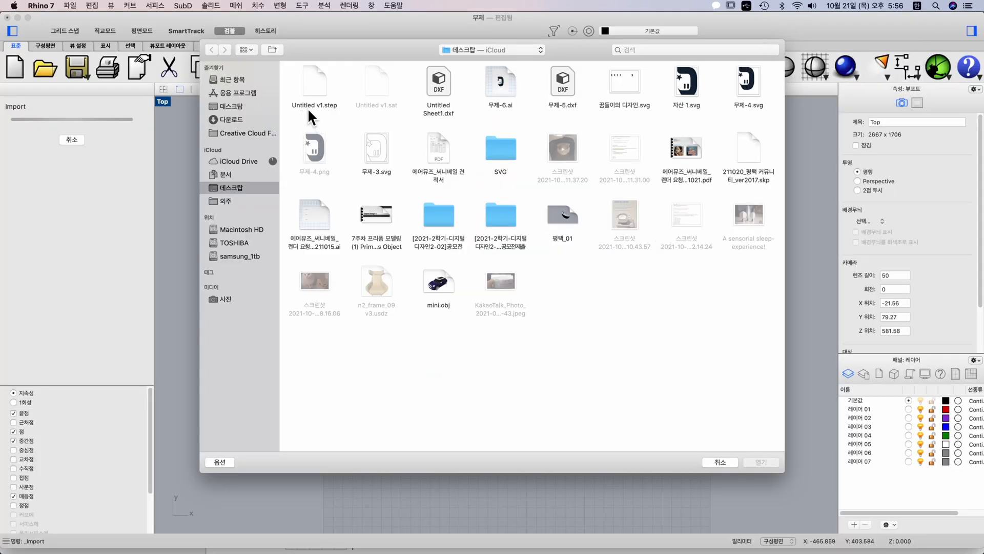
double_click(306, 86)
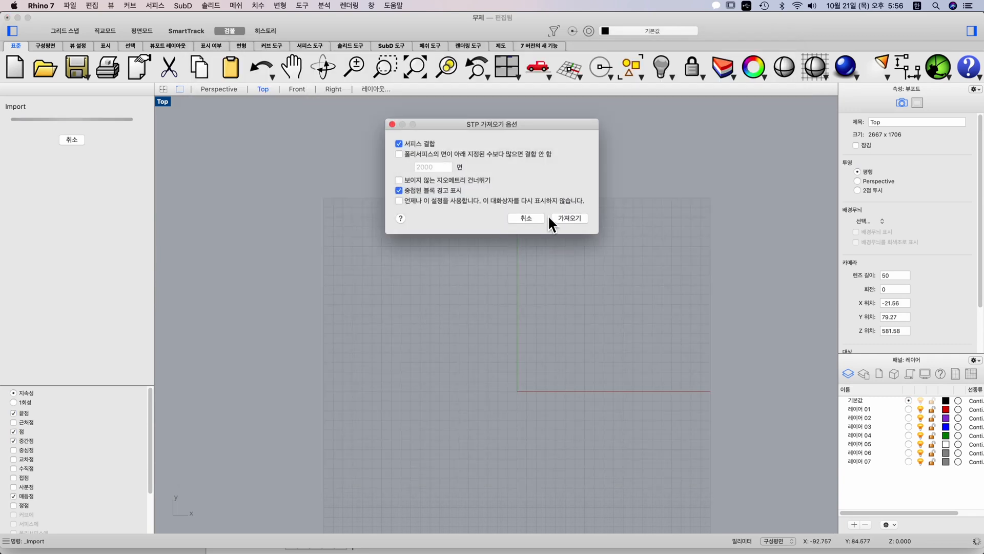
click(565, 216)
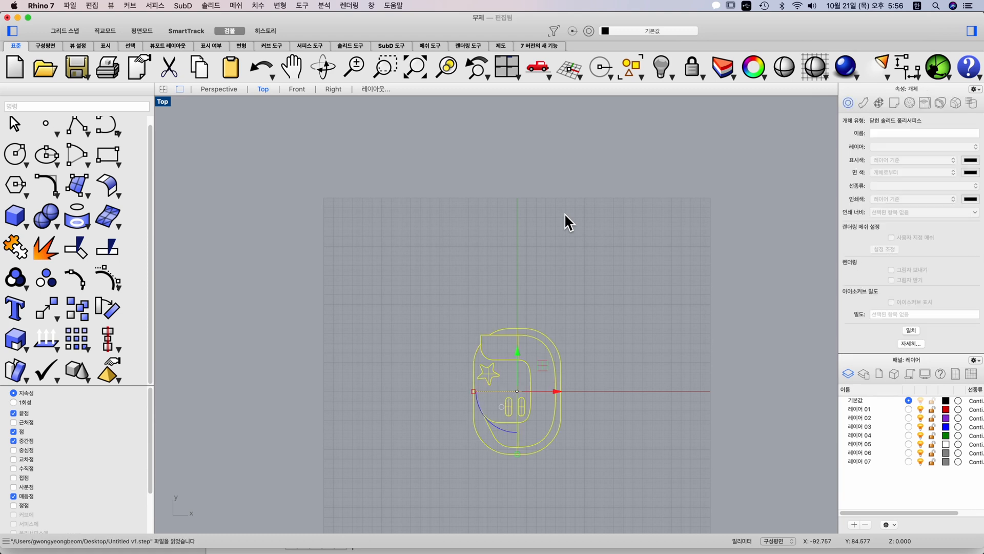
Step: Set the imported solid's display colour to black and clear the selection
right_drag(526, 291, 510, 227)
drag(401, 205, 610, 451)
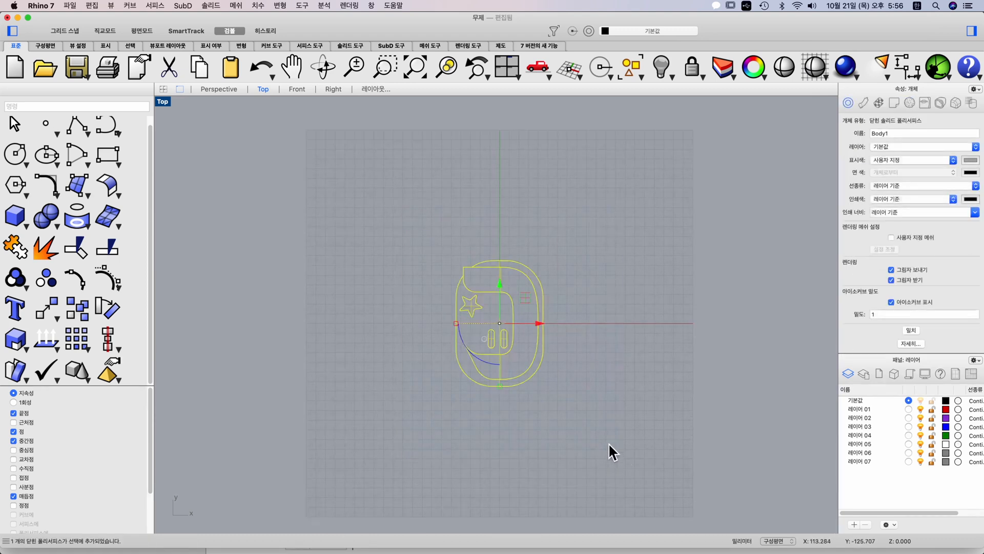
click(970, 160)
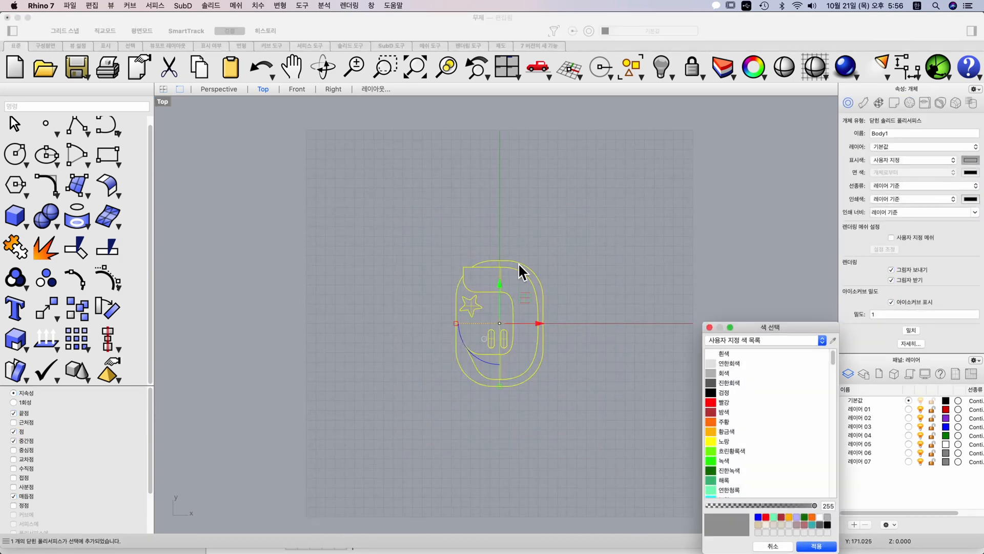
double_click(721, 392)
click(605, 368)
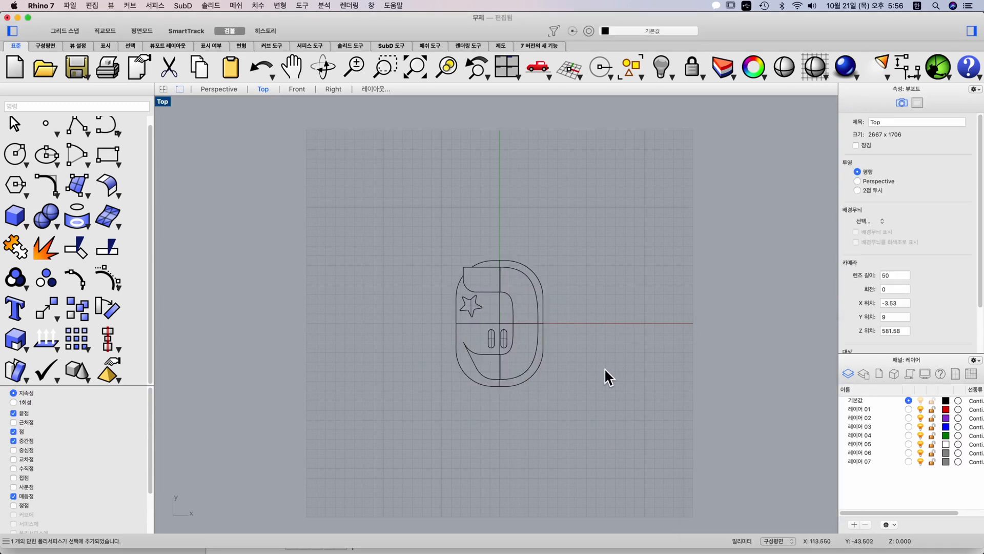
Step: Display the Top viewport in Ghosted mode and check the solid by selecting and deselecting it
right_drag(604, 368, 624, 337)
key(ctrl+alt+s)
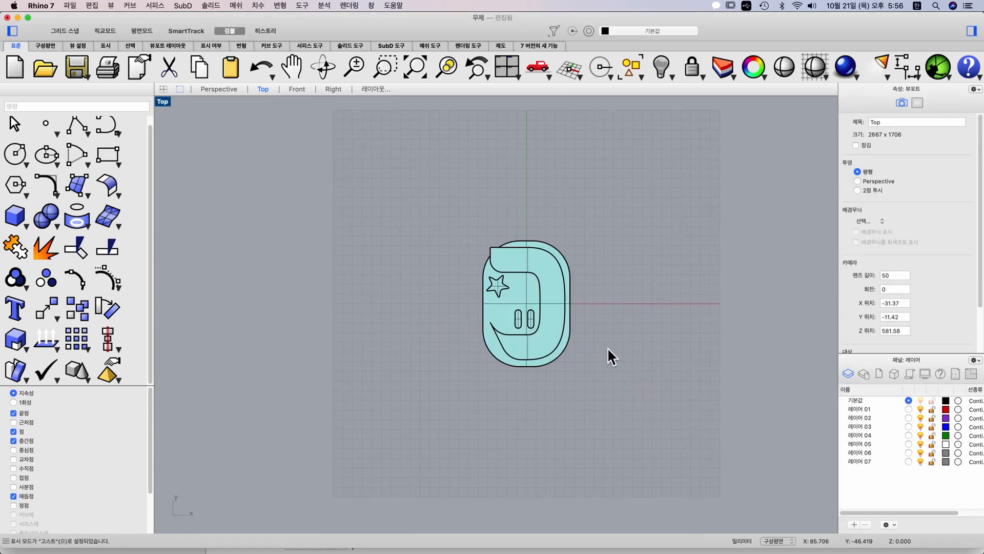
click(567, 326)
click(660, 344)
right_drag(537, 347, 502, 350)
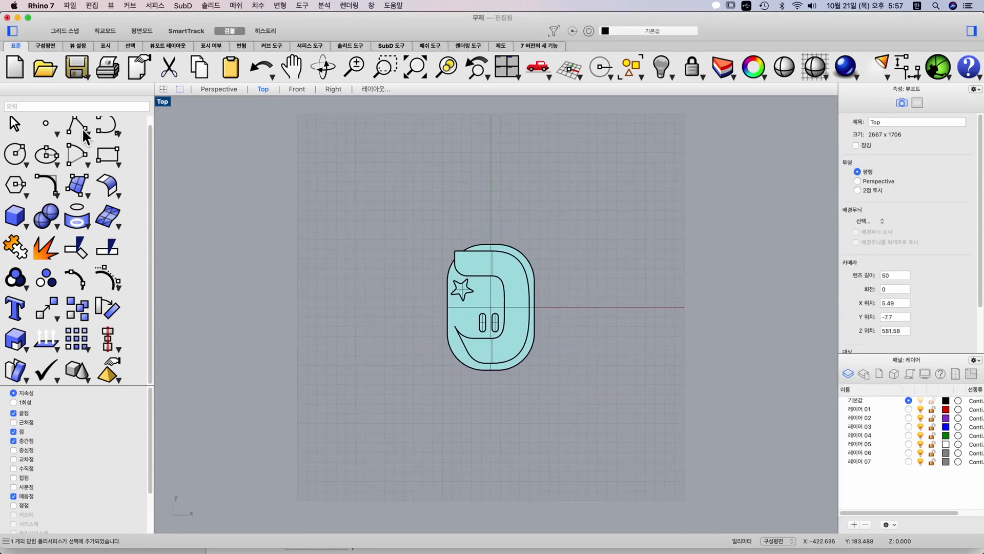
Step: Restore the Ghosted display mode to its default settings in the Rhino preferences, and close the preferences
click(7, 5)
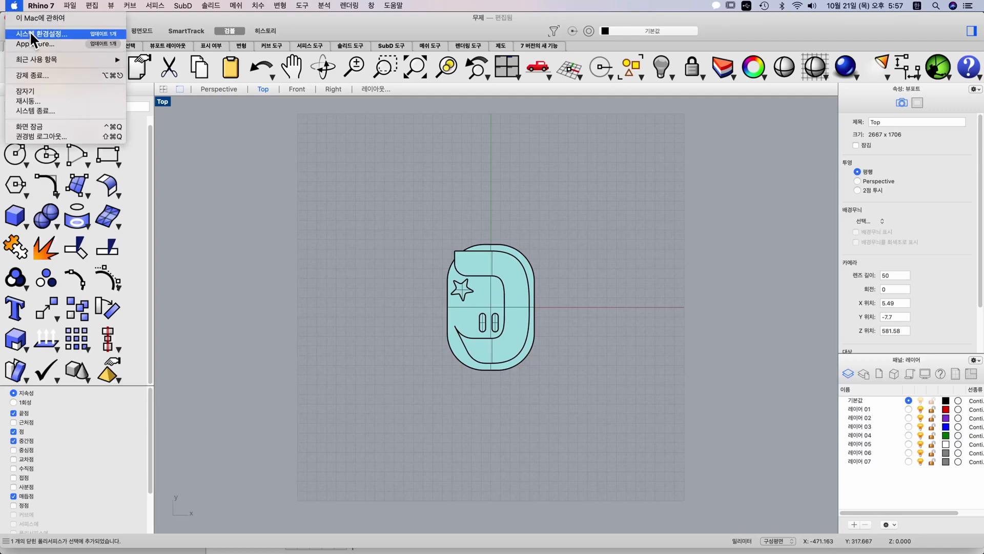
mouse_move(41, 5)
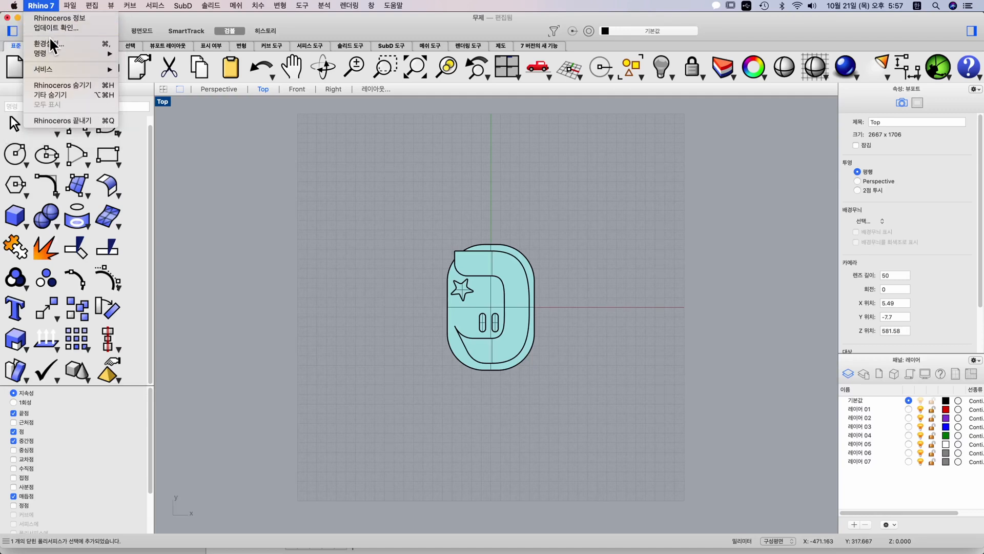
click(63, 45)
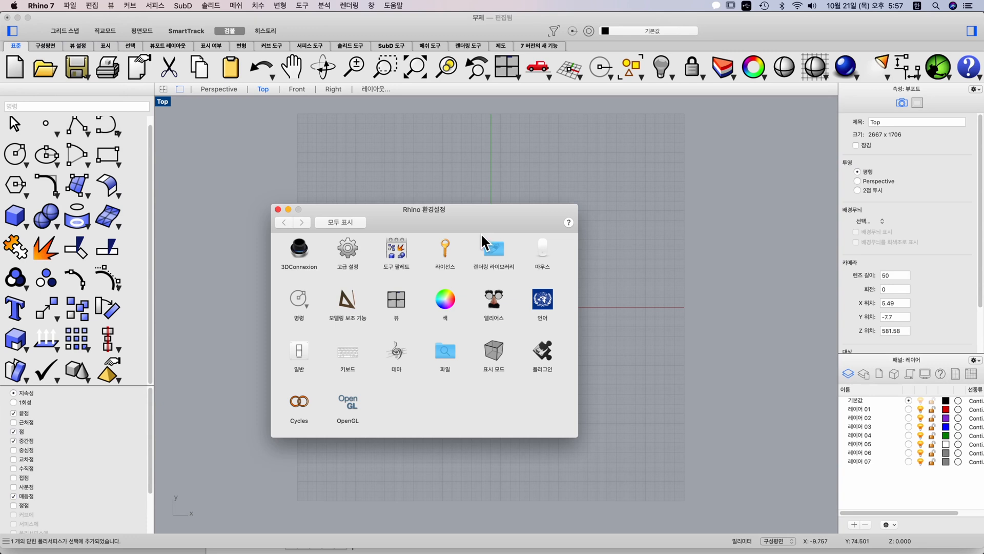
click(490, 358)
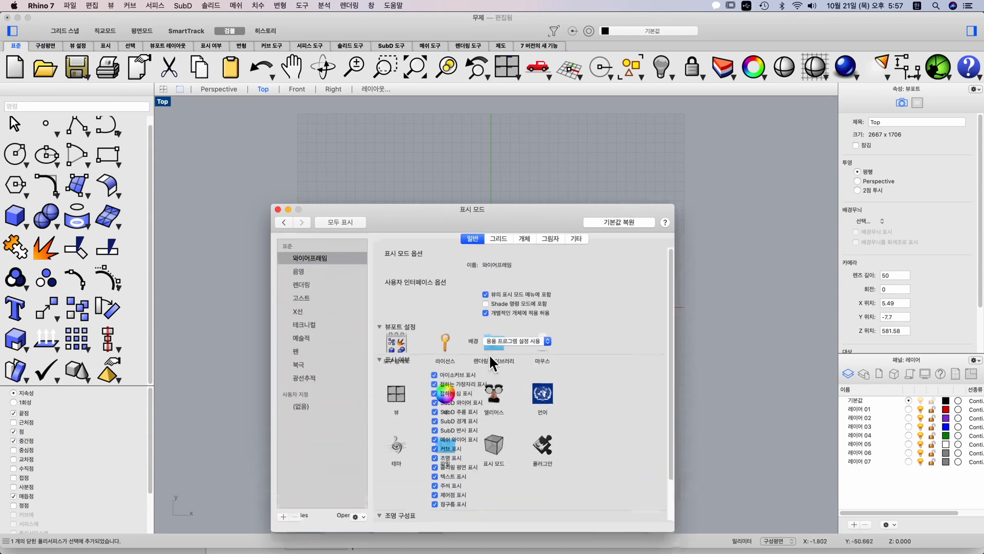
click(309, 303)
click(358, 522)
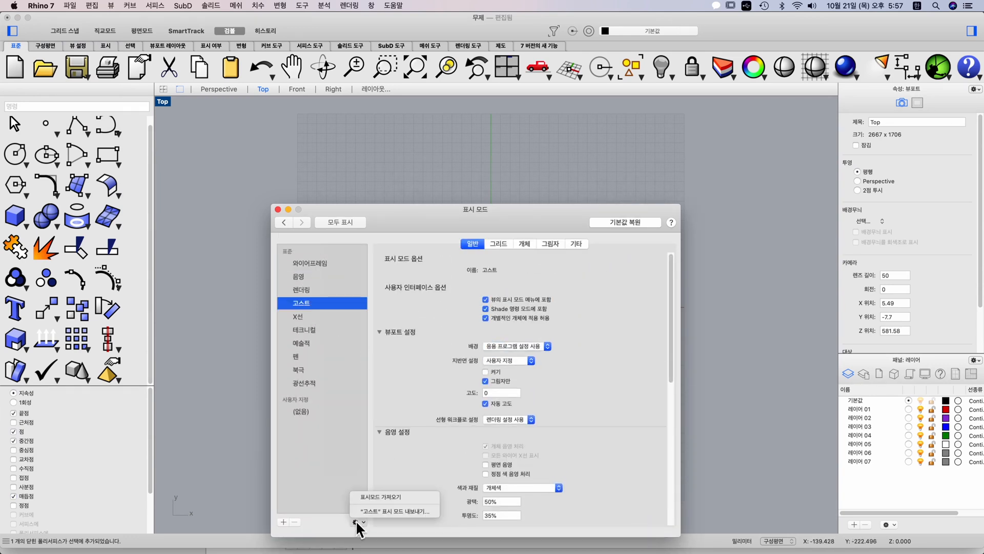
key(Escape)
click(616, 222)
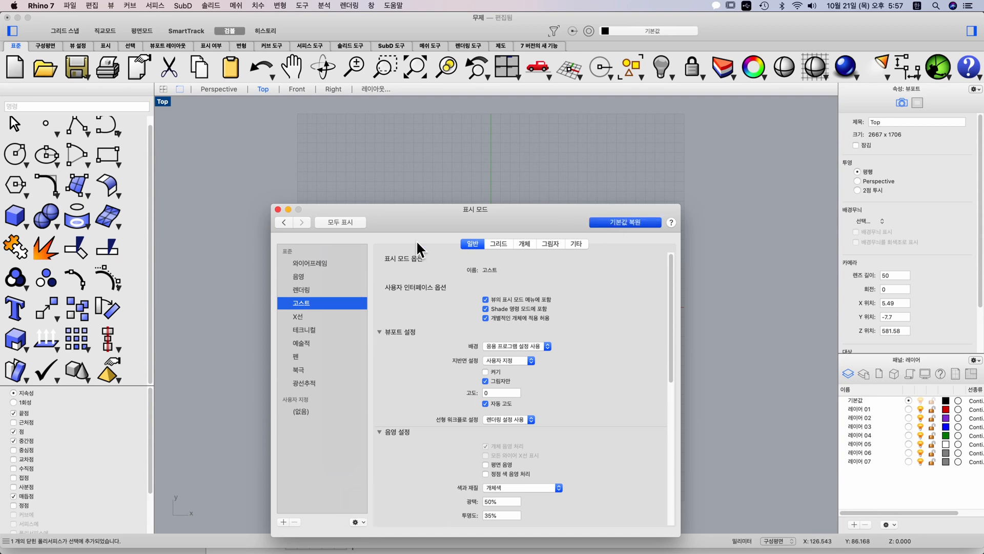
click(278, 209)
Step: Turn off isocurve display for the solid and clear the selection
right_drag(464, 288, 472, 259)
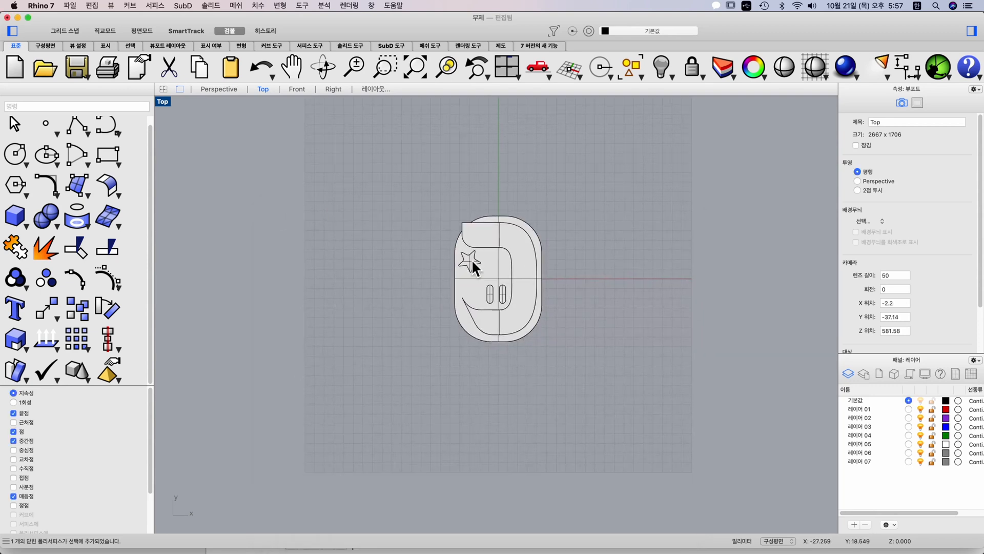
click(524, 270)
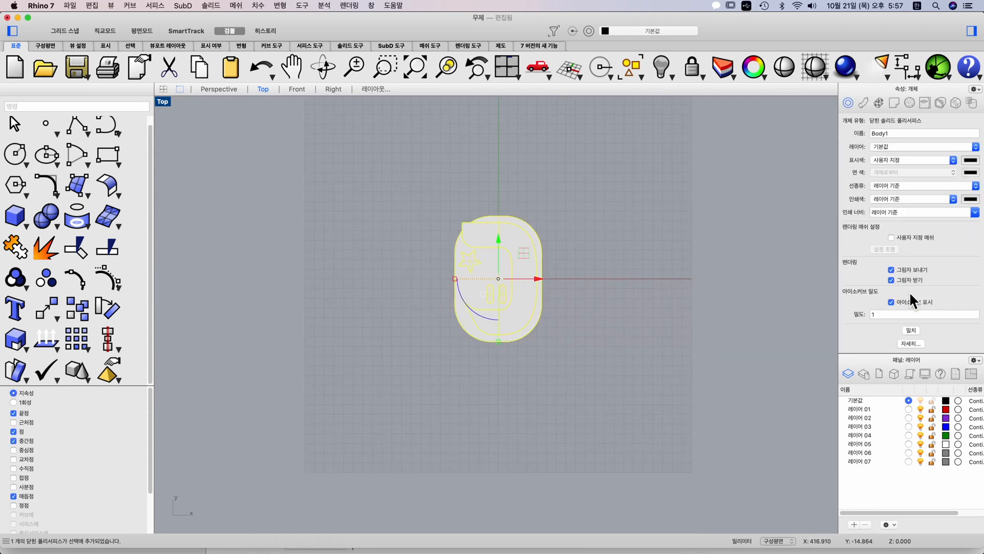
click(590, 326)
Step: Rotate the solid upright in the Perspective viewport so its engraved logo face stands vertically, and deselect it
click(220, 89)
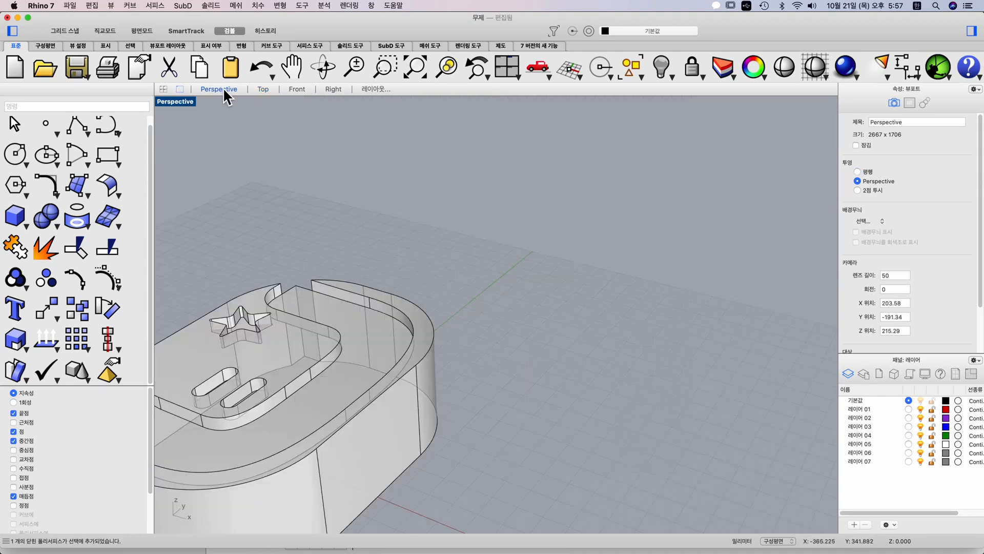
scroll(315, 221, down, 10)
shift+right_drag(315, 221, 492, 258)
scroll(518, 255, up, 5)
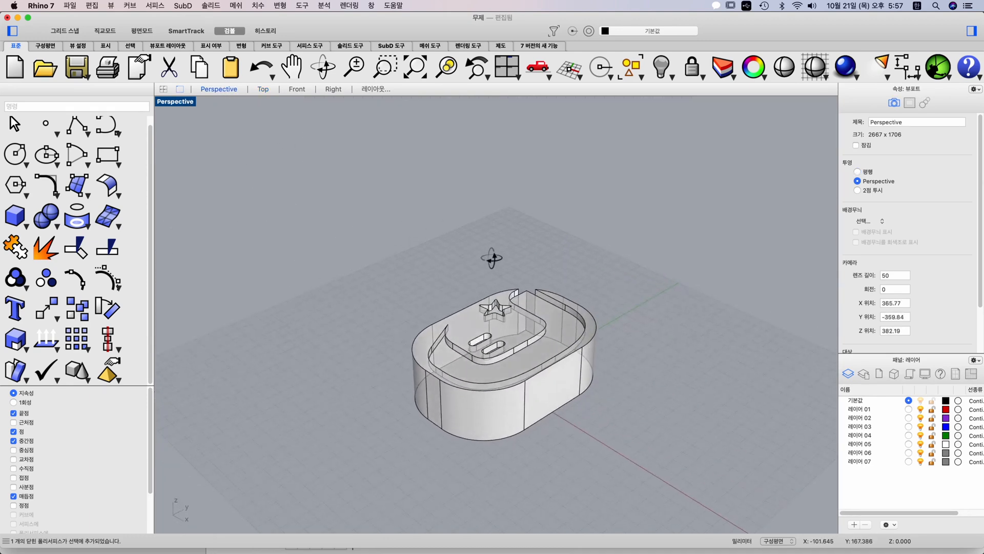
click(515, 331)
drag(479, 383, 511, 388)
key(Escape)
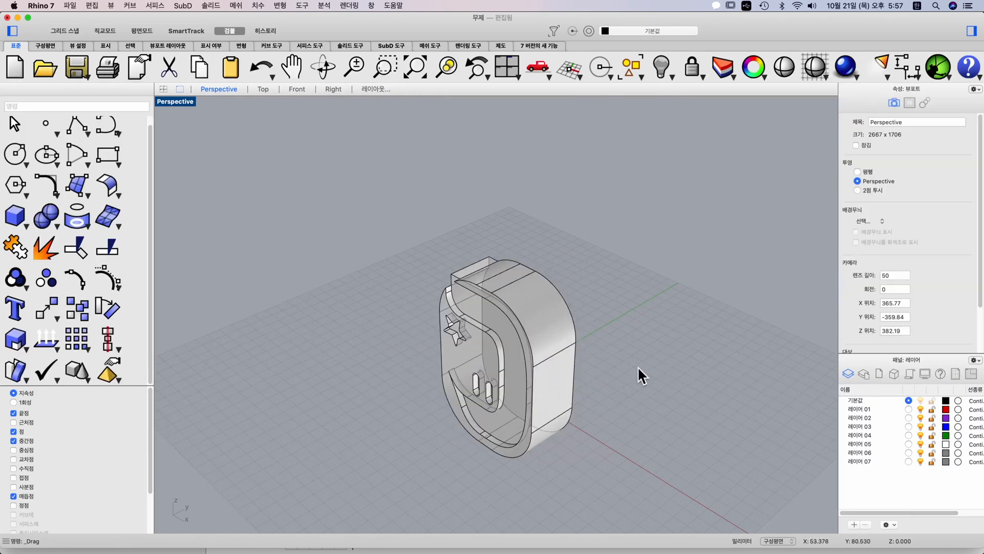
Step: Try parallel and two-point projection in the Perspective viewport, and return it to perspective projection
right_drag(615, 380, 626, 380)
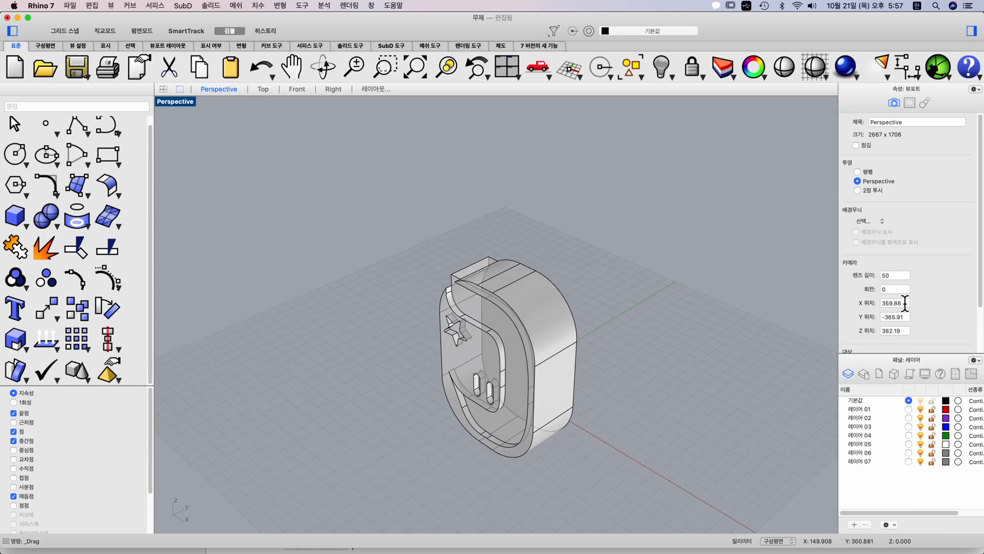
click(857, 171)
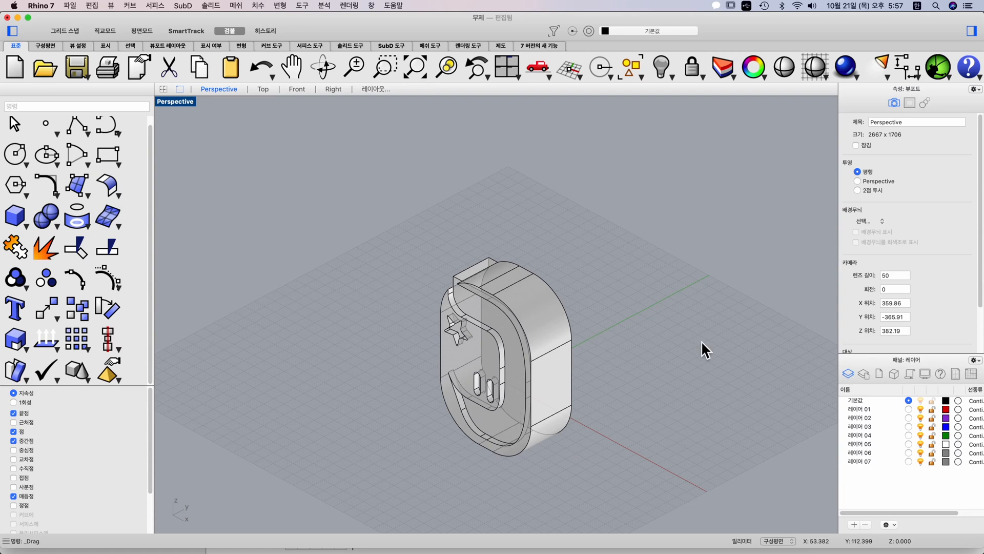
click(865, 189)
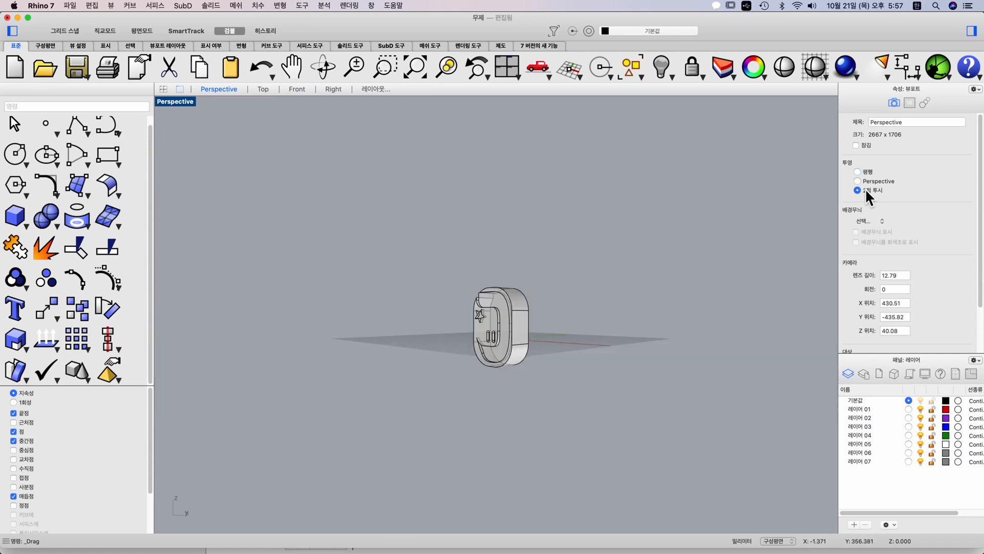
click(864, 181)
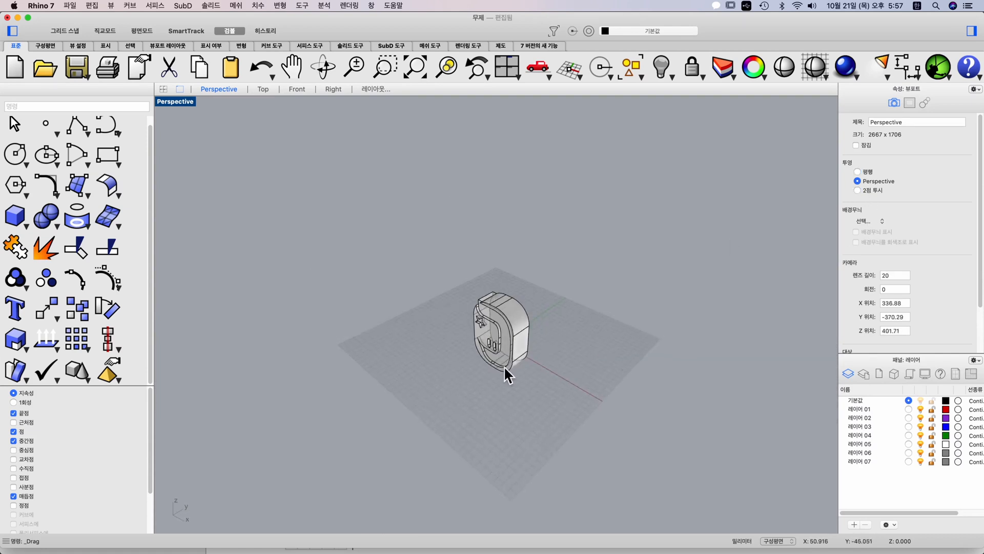
Step: Set the Perspective viewport's camera lens length to 50
scroll(503, 363, up, 3)
click(894, 275)
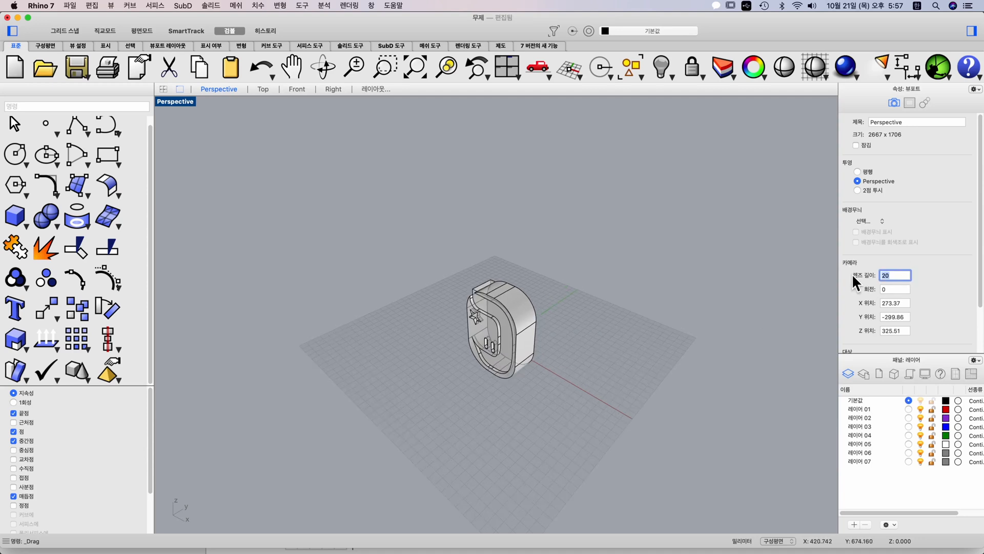
text(50)
key(Return)
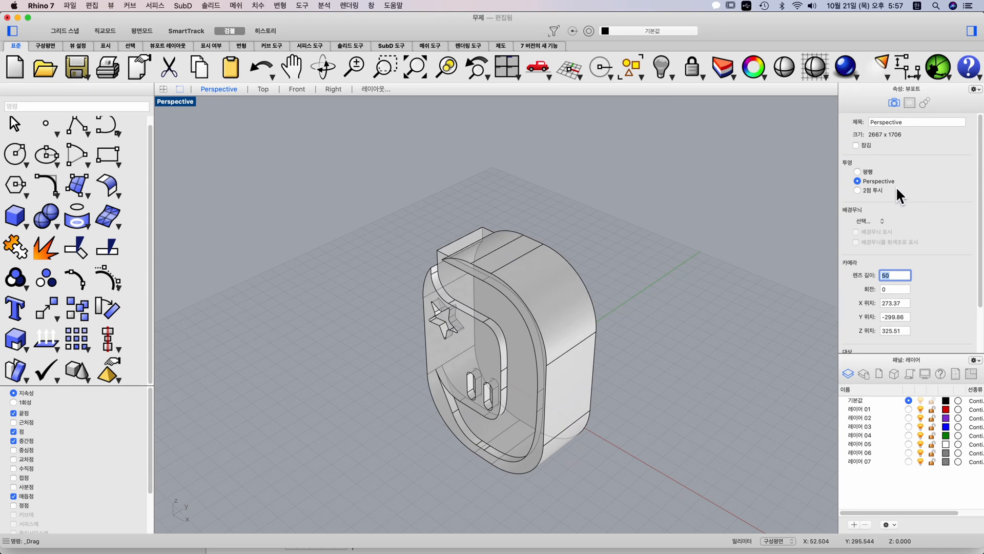
Step: Set the Perspective viewport to parallel projection, and preview Shaded mode before returning to Ghosted
click(869, 171)
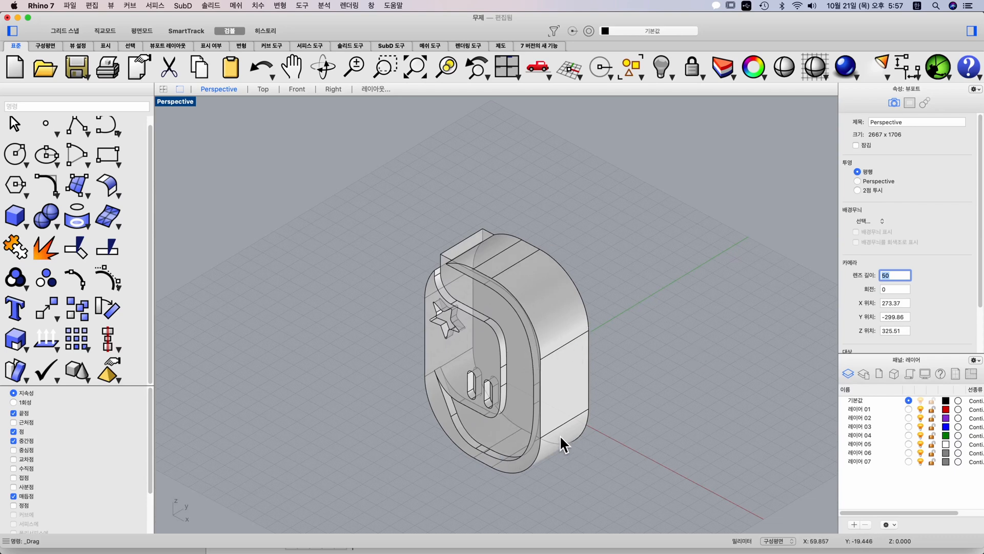
key(super+alt+r)
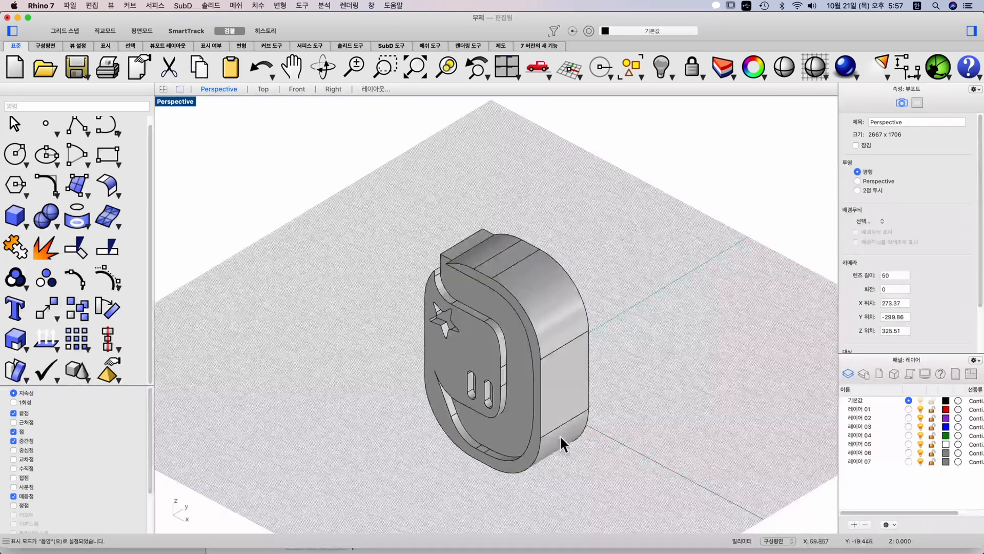
key(super+alt+g)
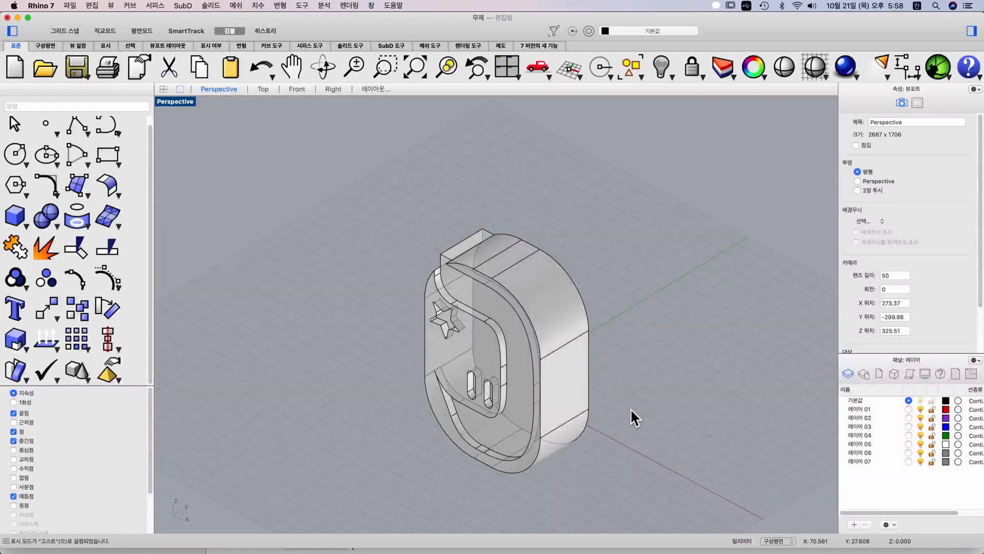
Step: Generate a Make2D drawing of the solid from the Perspective view, with hidden lines off and scene silhouette on
click(533, 334)
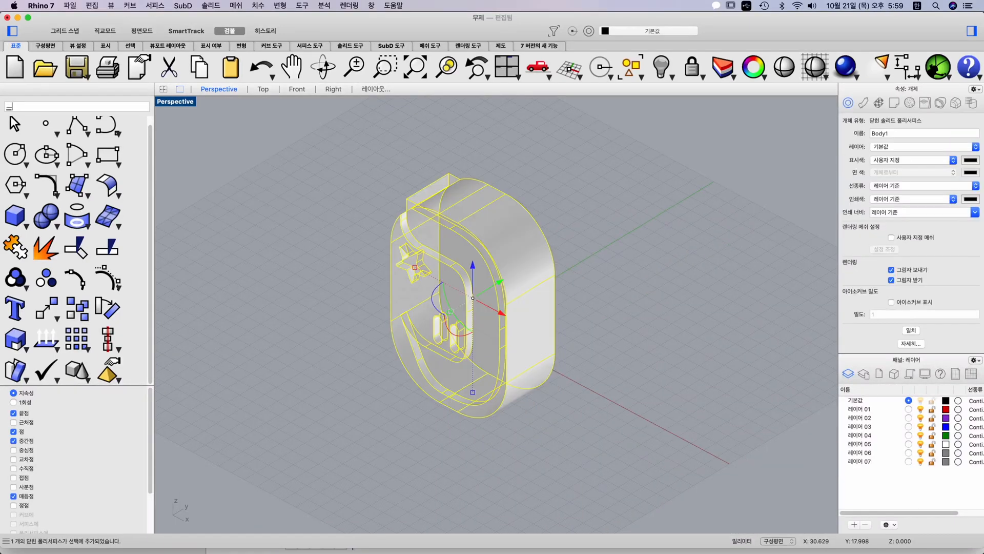
text(ㅡㅁ)
key(BackSpace)
key(BackSpace)
key(Caps_Lock)
text(Mke)
key(BackSpace)
key(BackSpace)
text(ake2D)
key(Return)
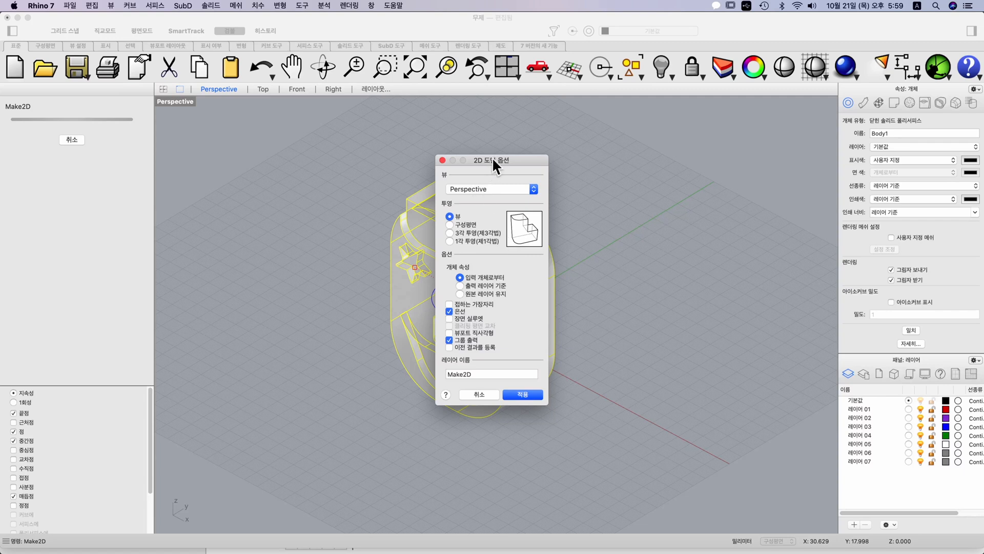
drag(493, 160, 654, 194)
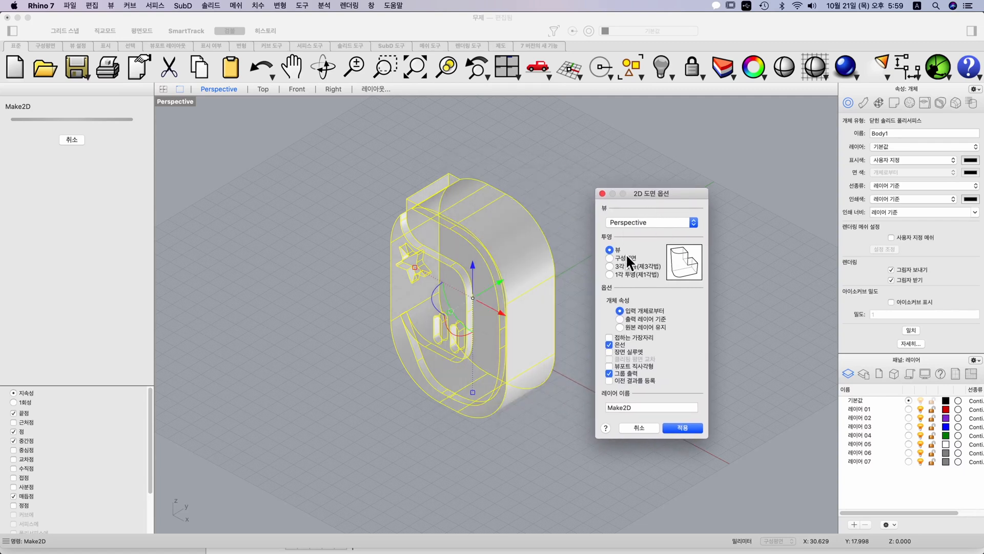
click(610, 344)
click(609, 352)
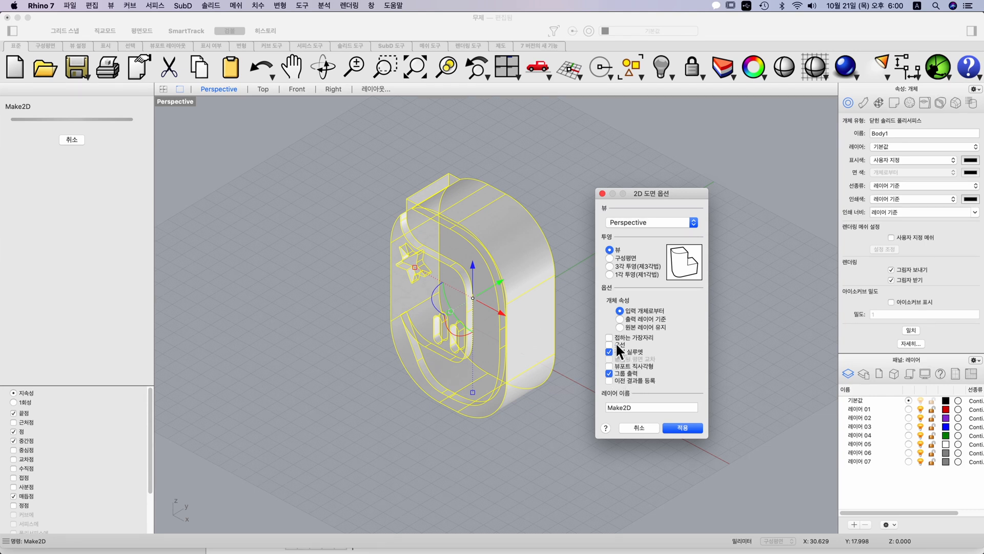
click(684, 431)
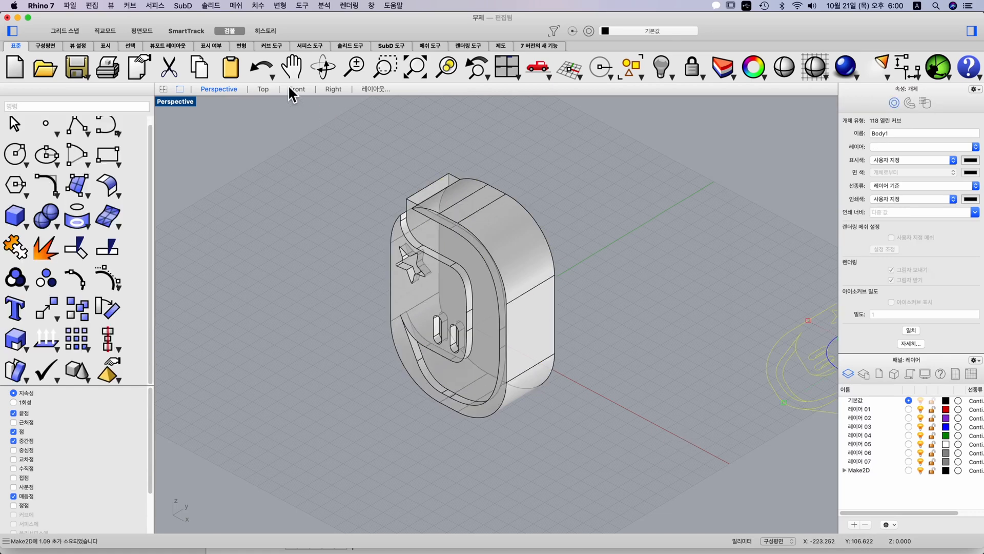
Step: Examine the generated 2D linework in the Top viewport and check its grouped curves
click(268, 88)
right_drag(484, 185, 348, 312)
click(420, 280)
scroll(488, 279, up, 5)
right_drag(501, 278, 433, 277)
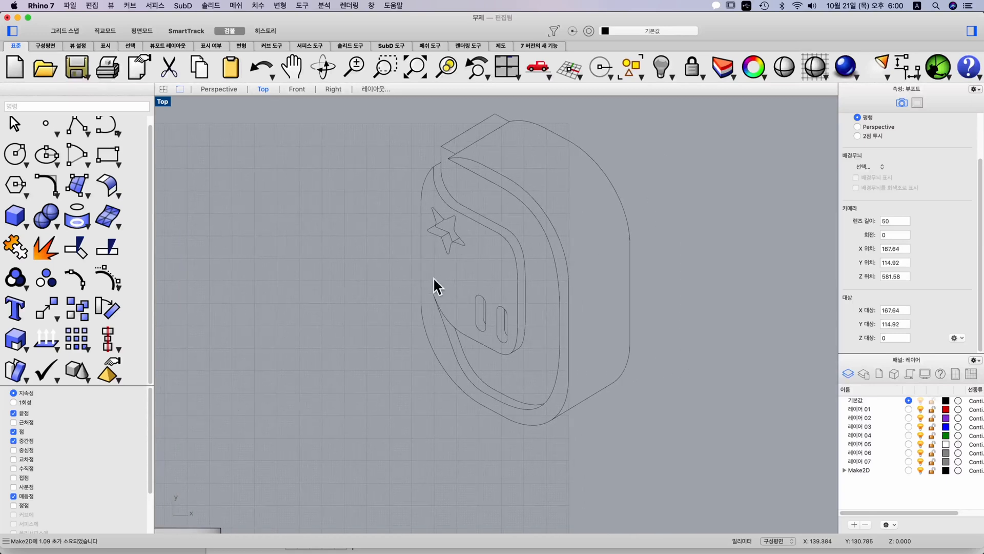
scroll(551, 289, up, 2)
click(558, 285)
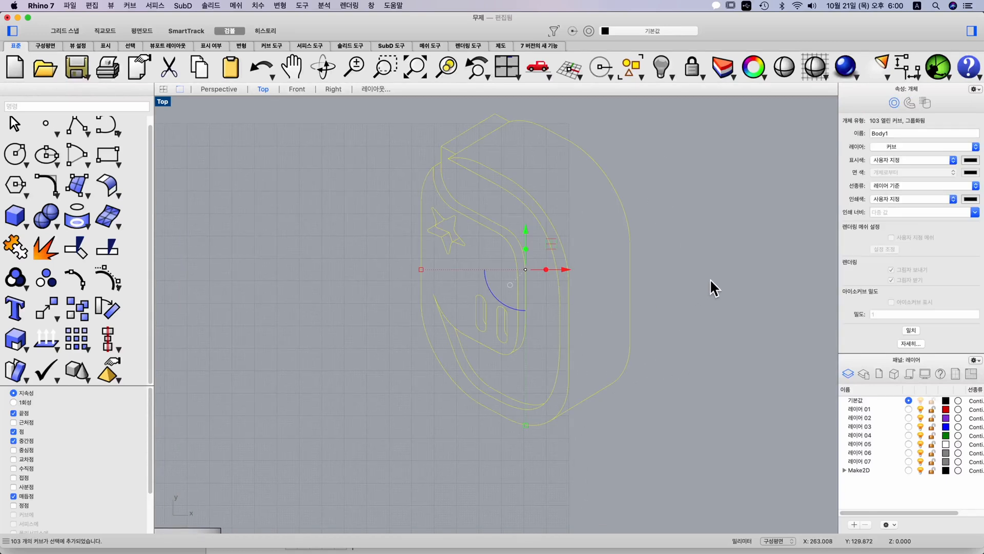
key(Escape)
Step: Hide the 커브 sublayer under Make2D > 보이는 so only the scene silhouette curves are shown
click(844, 470)
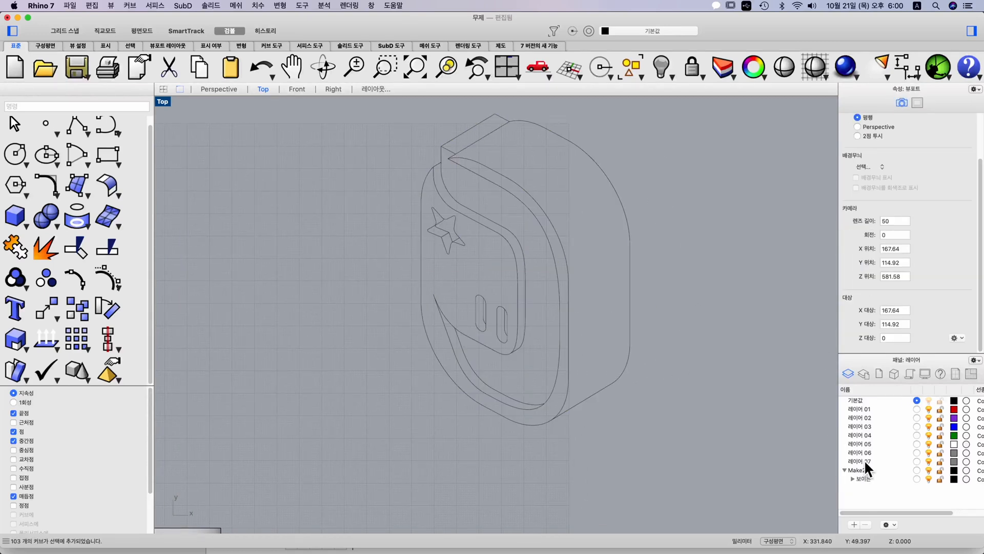
click(852, 478)
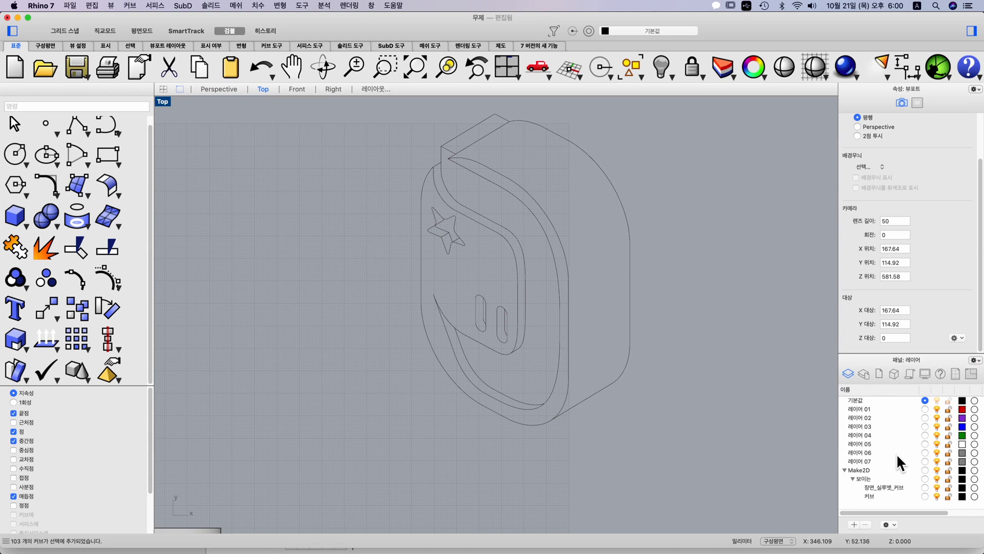
click(936, 495)
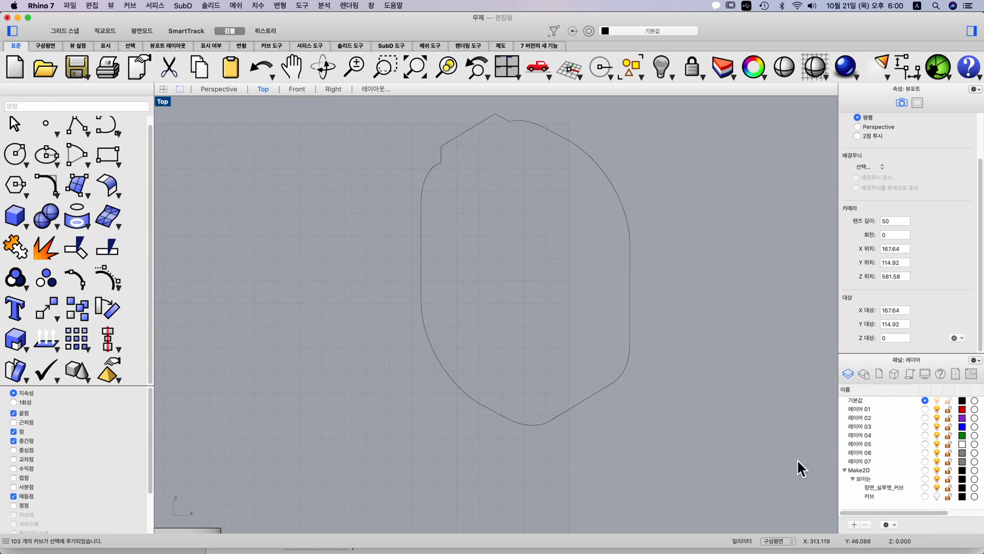
Step: Inspect the silhouette's separate segments and the control points of the two curves meeting at its topmost corner
click(602, 392)
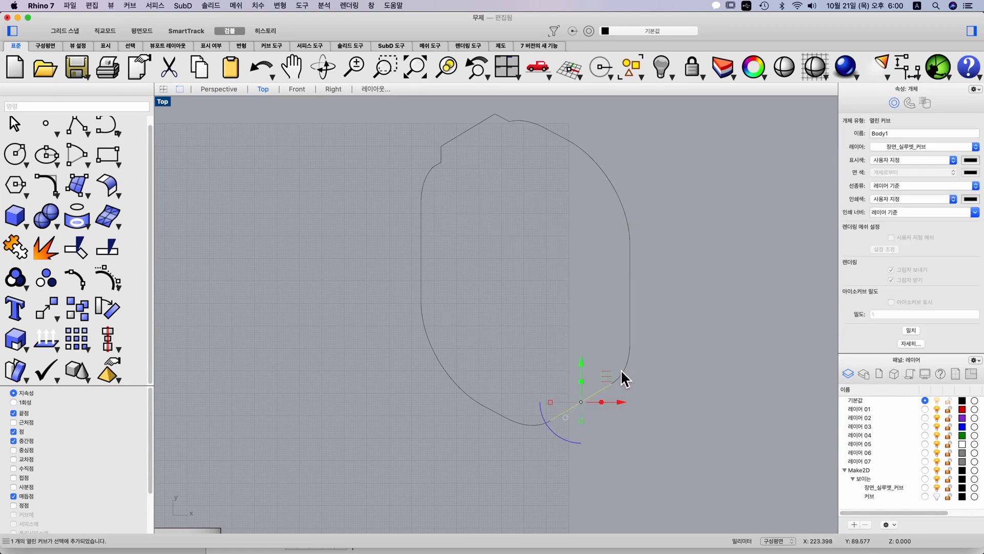
key(Escape)
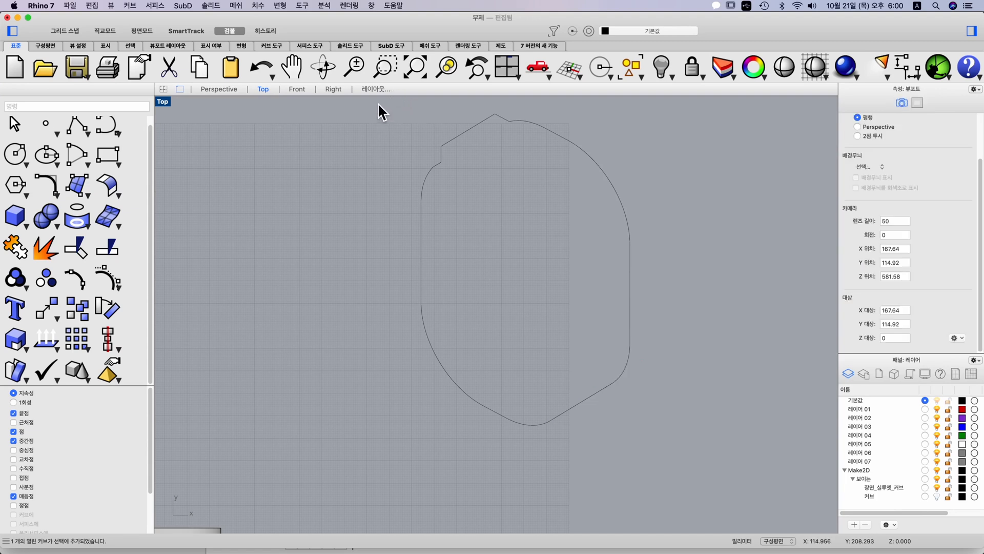
drag(378, 105, 444, 161)
key(Escape)
click(110, 274)
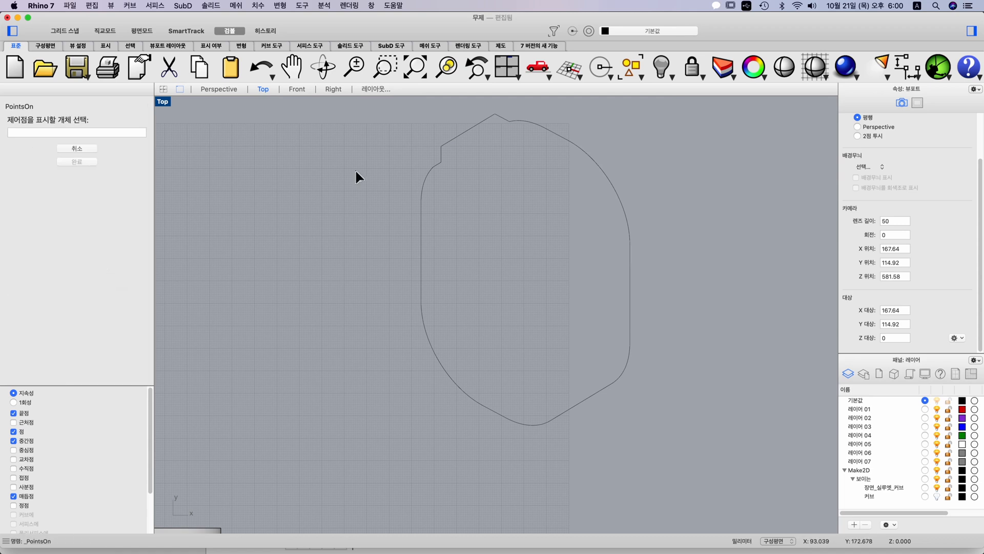
click(488, 119)
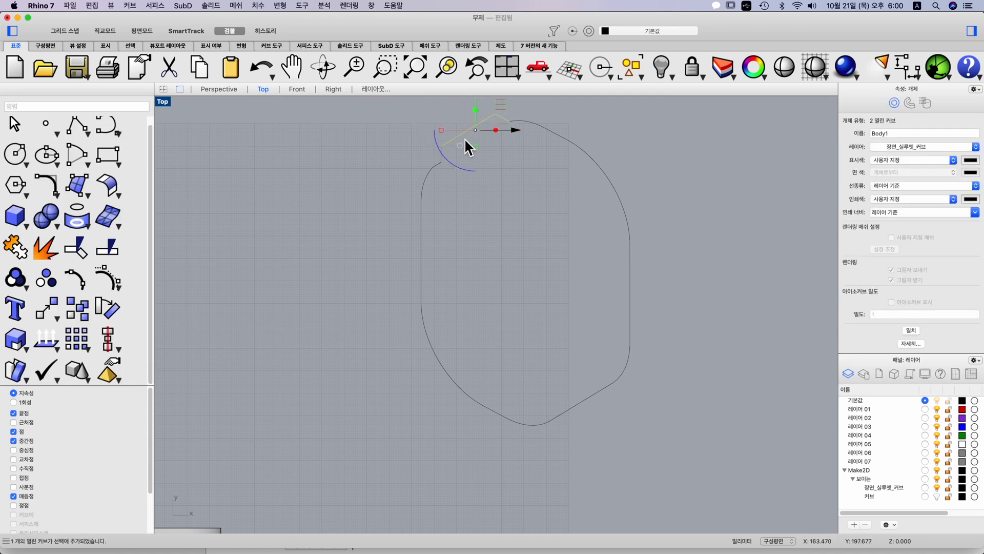
click(415, 135)
click(494, 114)
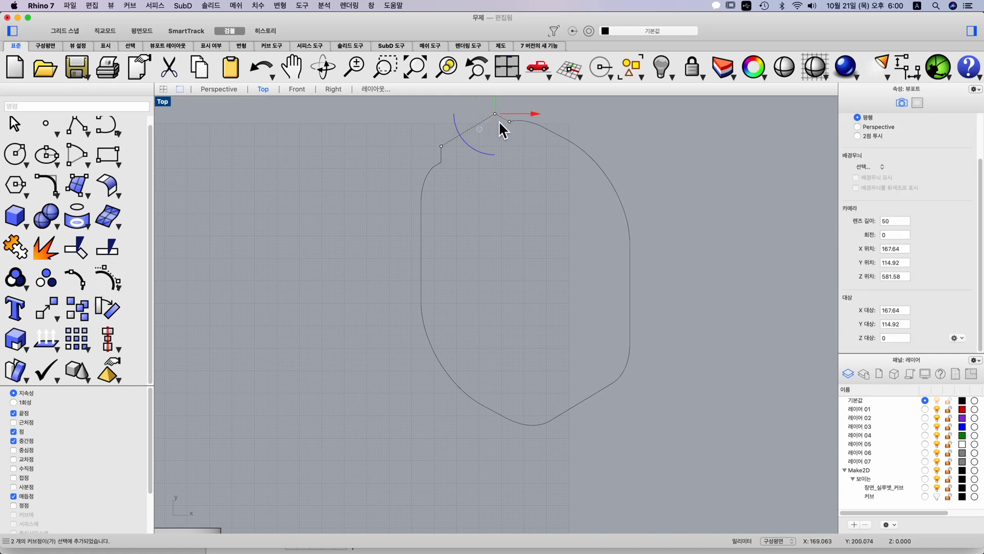
click(496, 115)
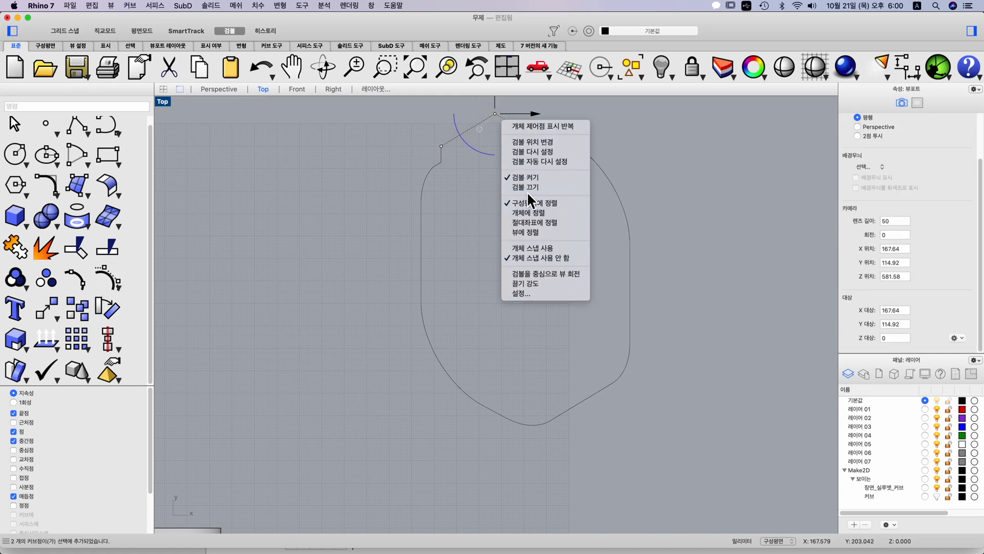
click(427, 179)
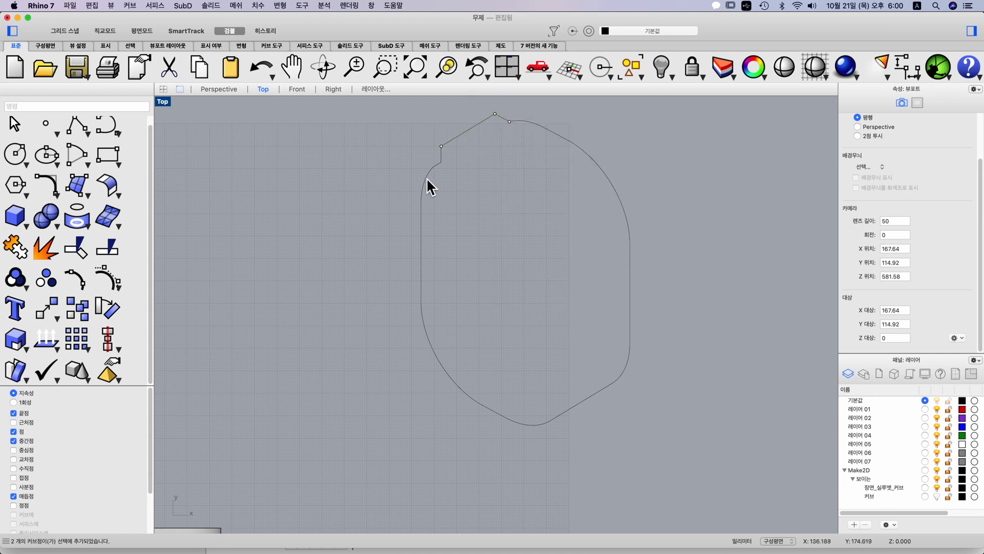
Step: Join all the silhouette curves in the Top viewport into a single curve
drag(399, 105, 725, 480)
text(join)
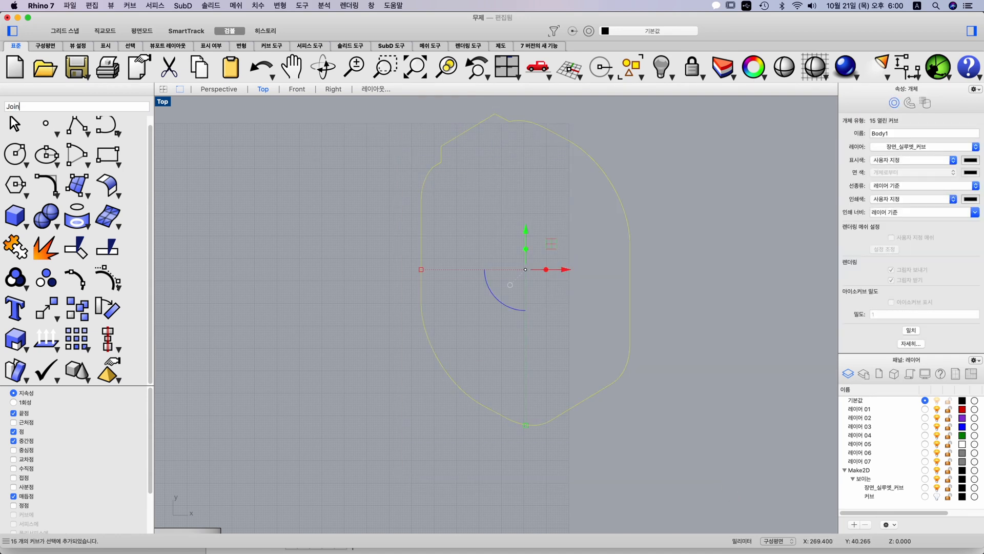
key(Return)
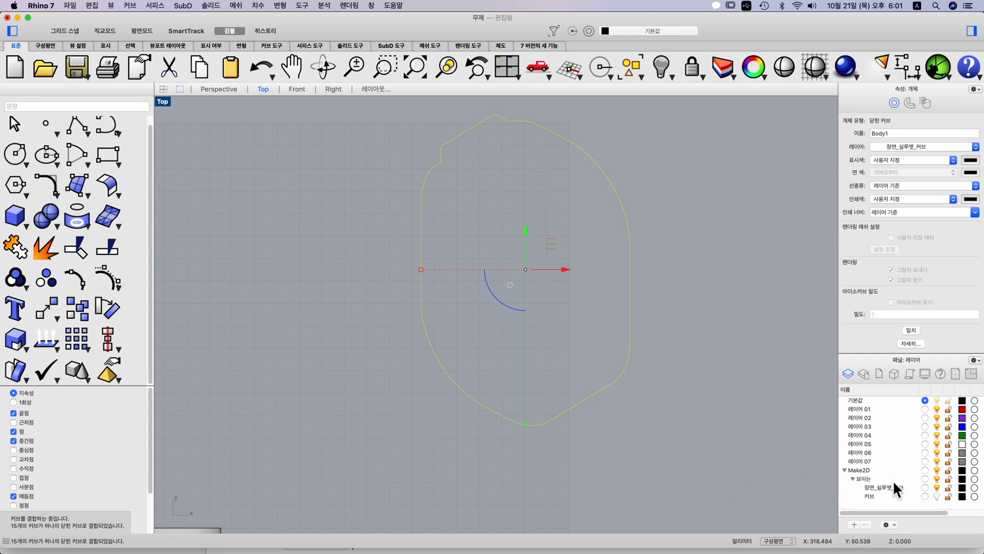
Step: Turn on the 커브 layer under Make2D and ungroup its projected curves
click(935, 495)
click(733, 346)
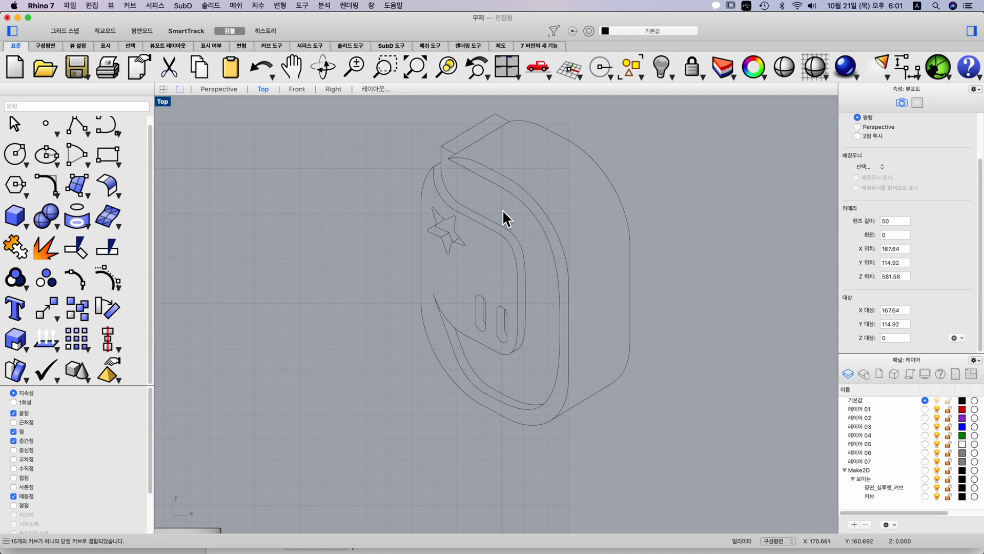
click(439, 174)
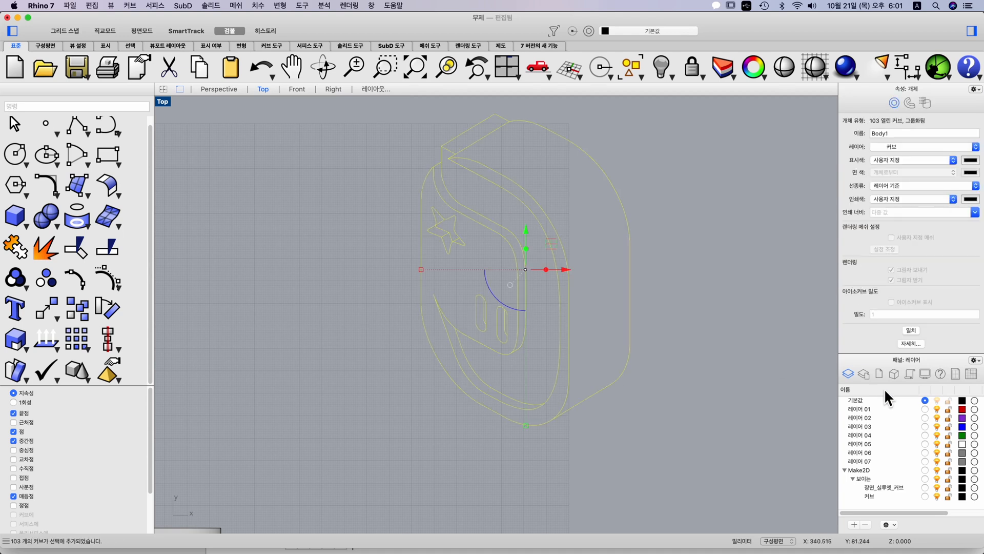
click(740, 409)
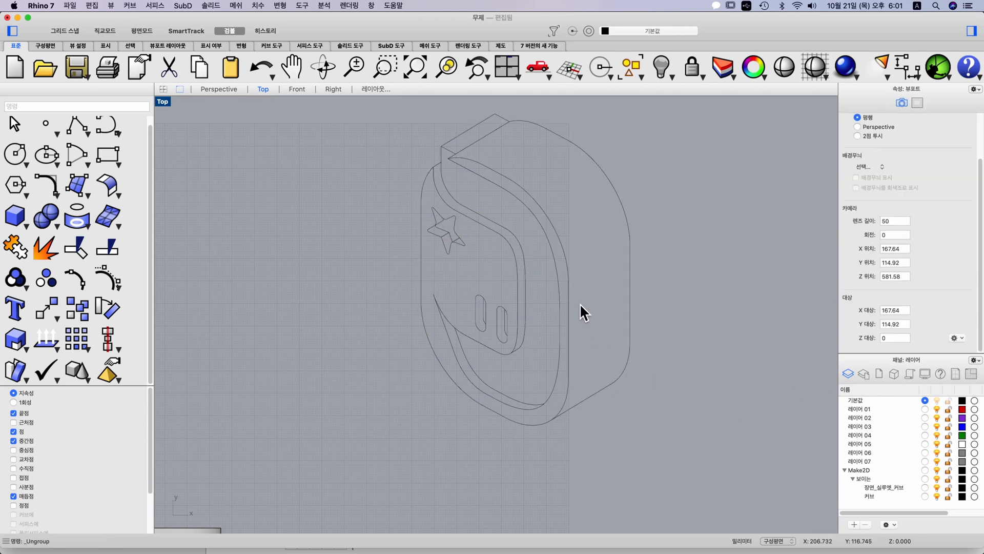
Step: Select individual outline curves around the body to check that they are separate pieces
click(561, 282)
drag(562, 325, 531, 411)
click(530, 411)
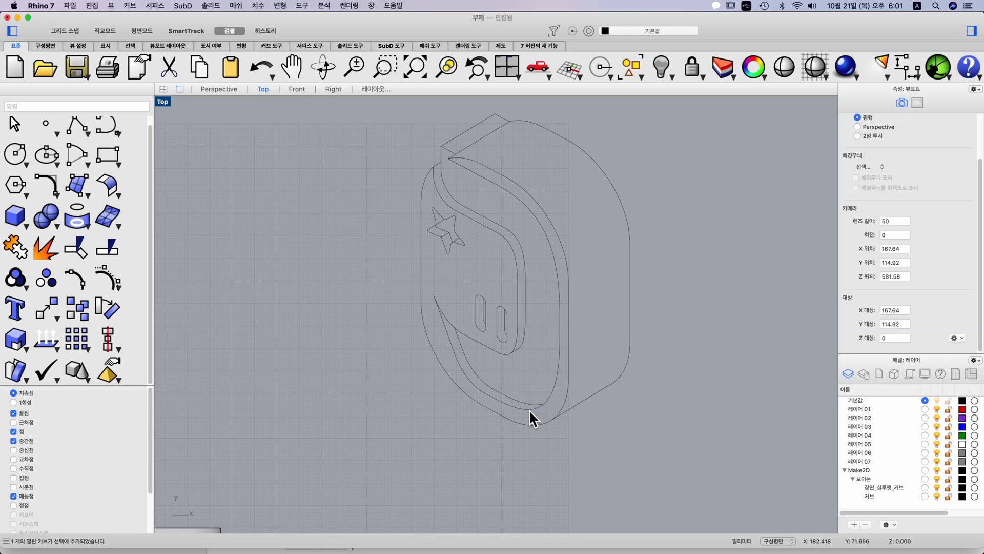
click(530, 410)
click(484, 397)
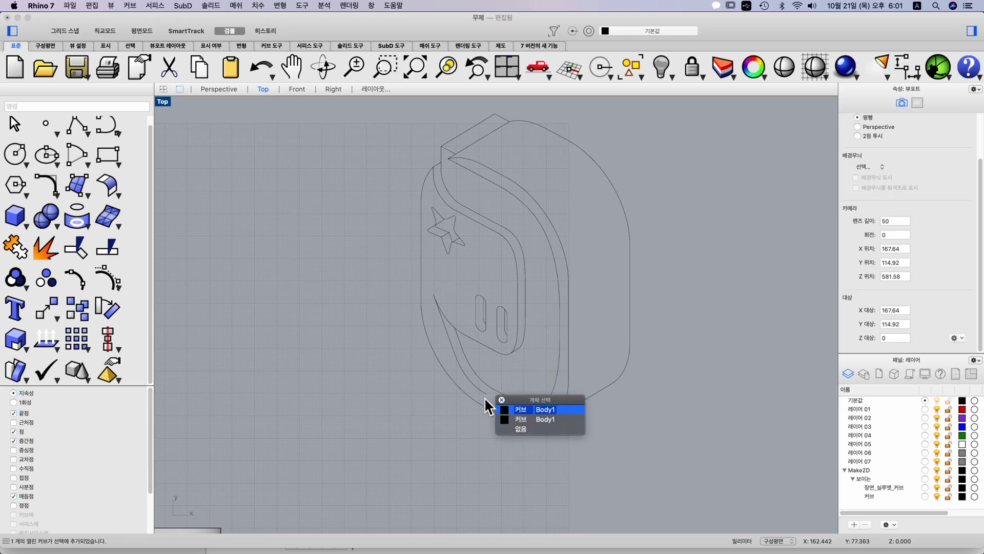
click(480, 394)
key(Escape)
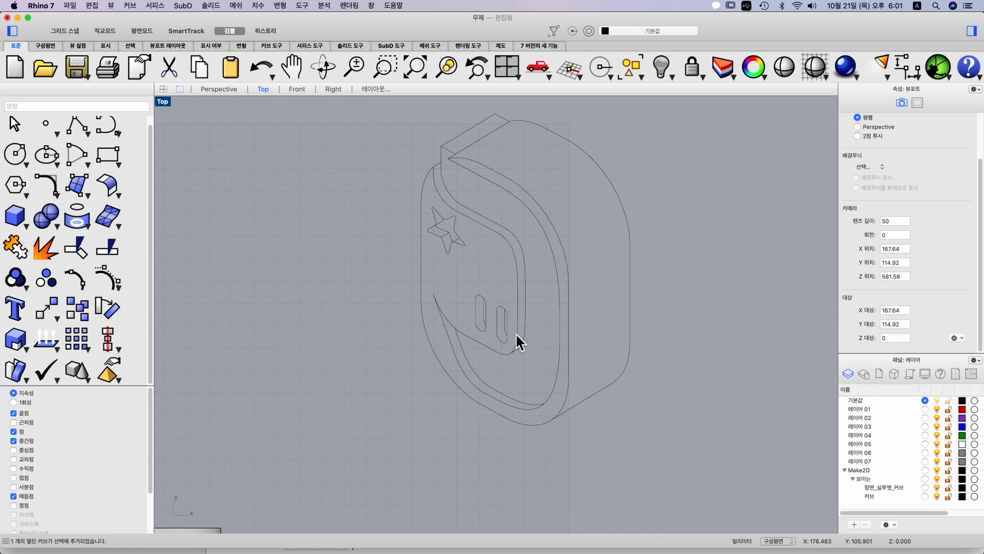
click(445, 161)
click(455, 187)
Step: Use CurveBoolean on all visible curves to create closed outlines of the large recessed band, both slots' inner slivers and the star's central region
text(curveb)
key(Return)
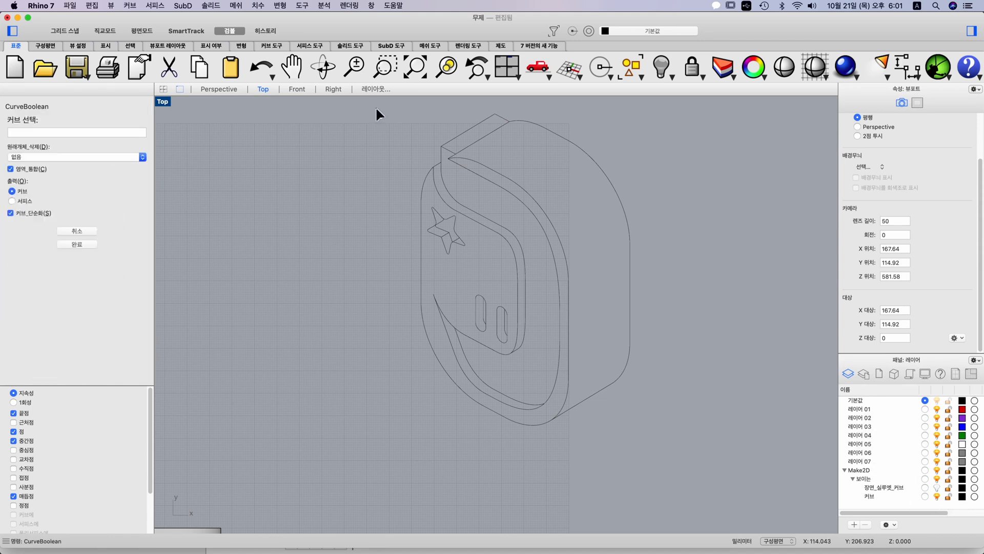
mouse_move(378, 101)
mouse_down()
mouse_move(570, 288)
mouse_move(687, 466)
mouse_move(639, 463)
mouse_up()
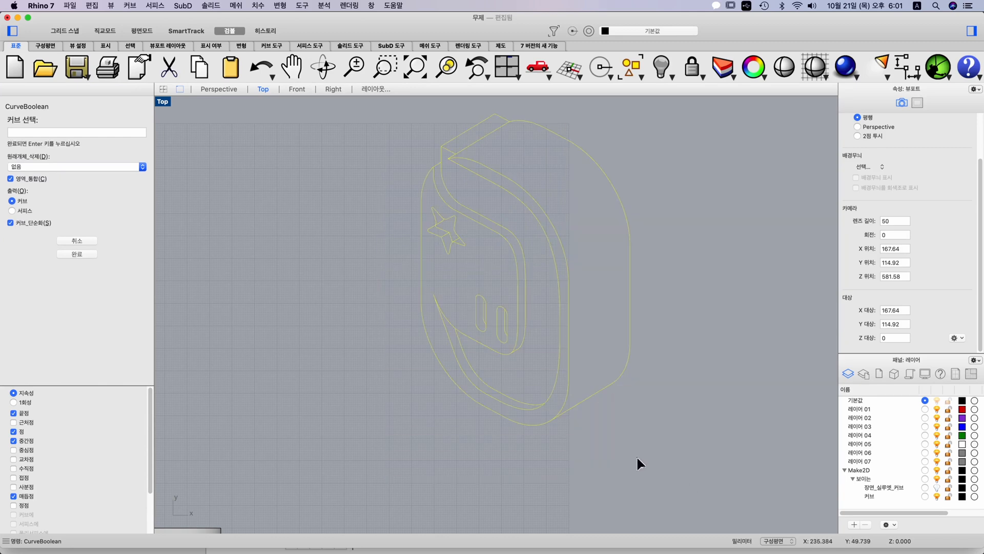
key(Return)
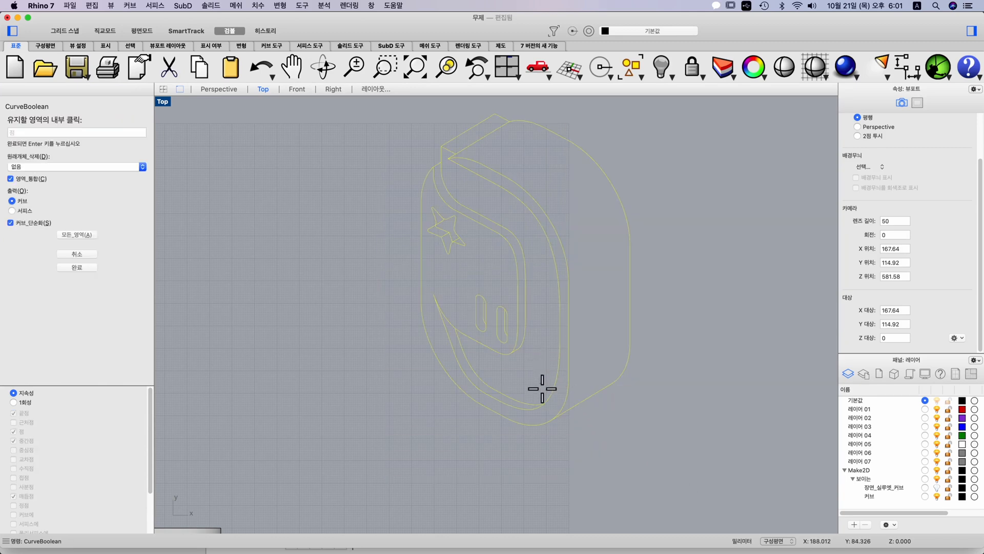
click(506, 324)
scroll(470, 306, up, 5)
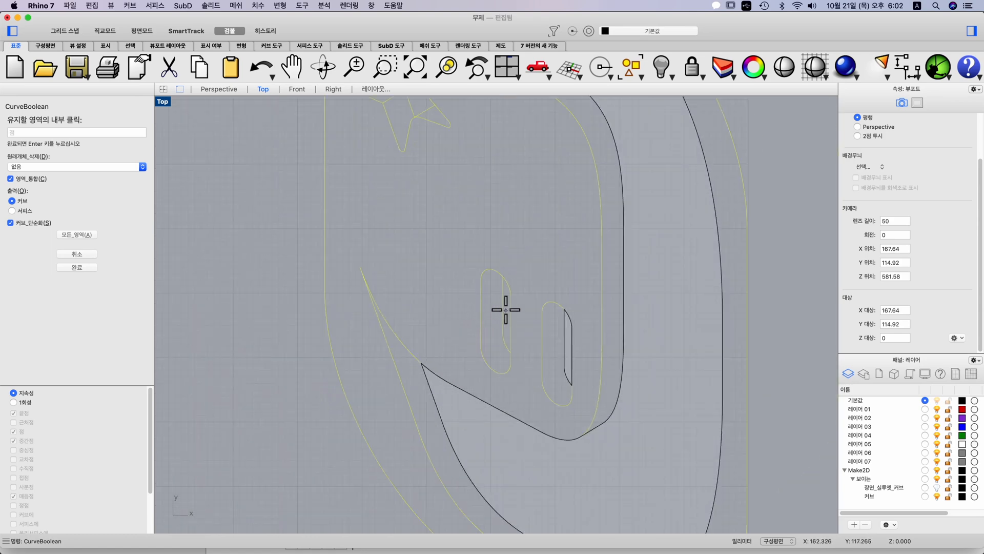
scroll(503, 308, down, 5)
scroll(465, 285, up, 5)
click(467, 284)
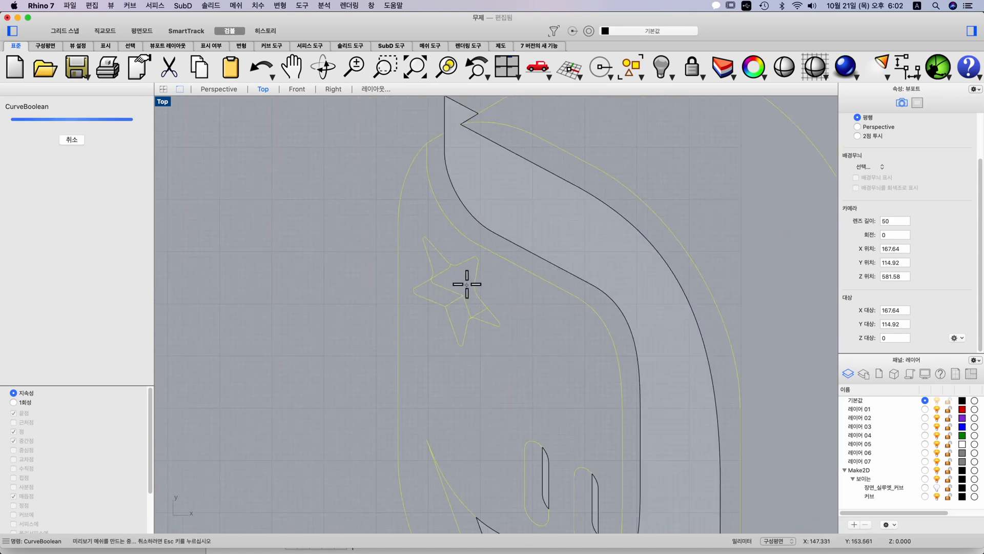
scroll(467, 293, down, 8)
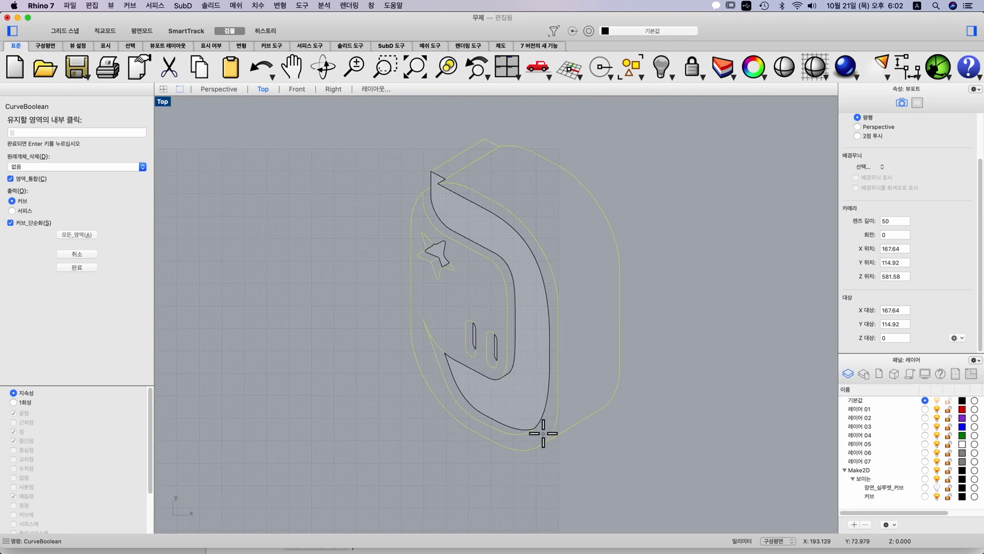
key(Return)
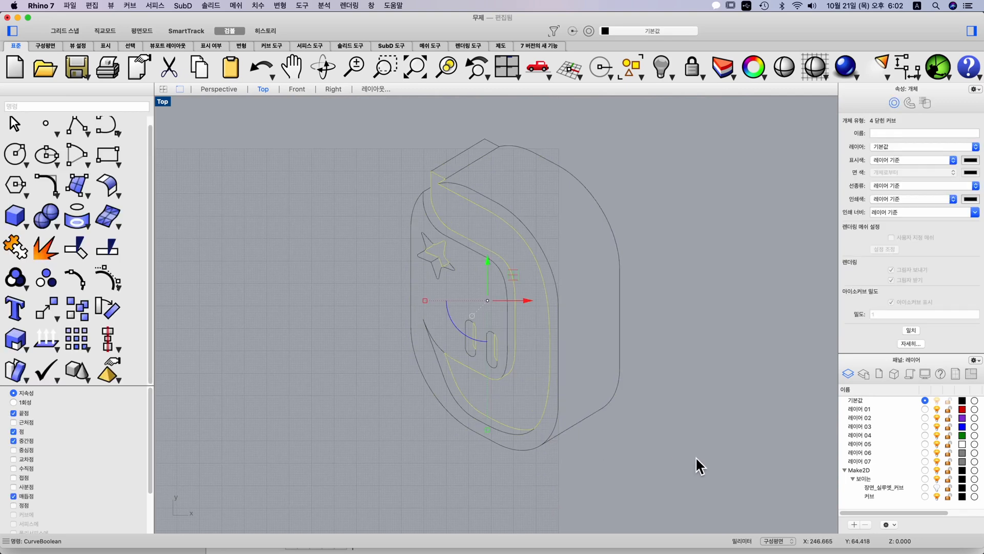
Step: Move the newly created closed curves to the layer 레이어 01
right_click(857, 409)
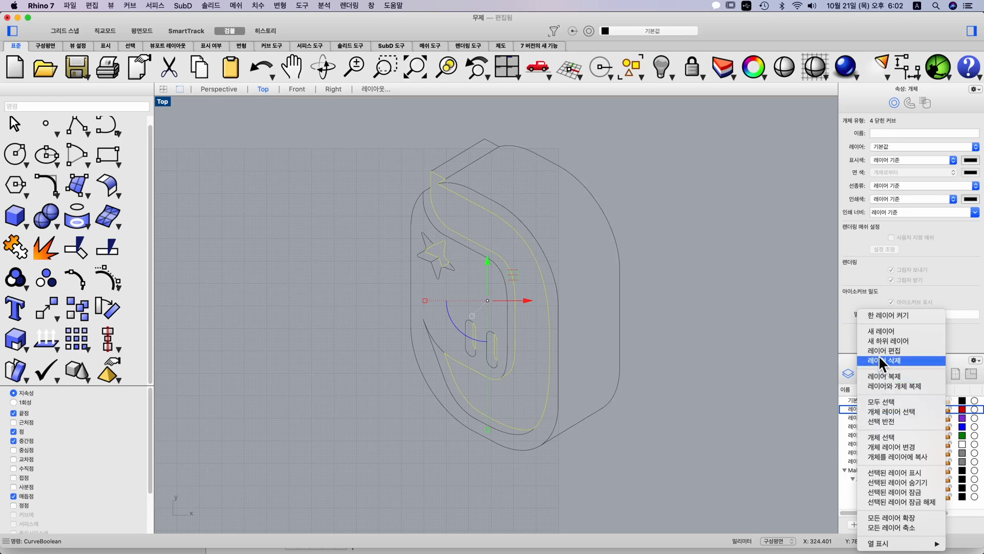
click(899, 447)
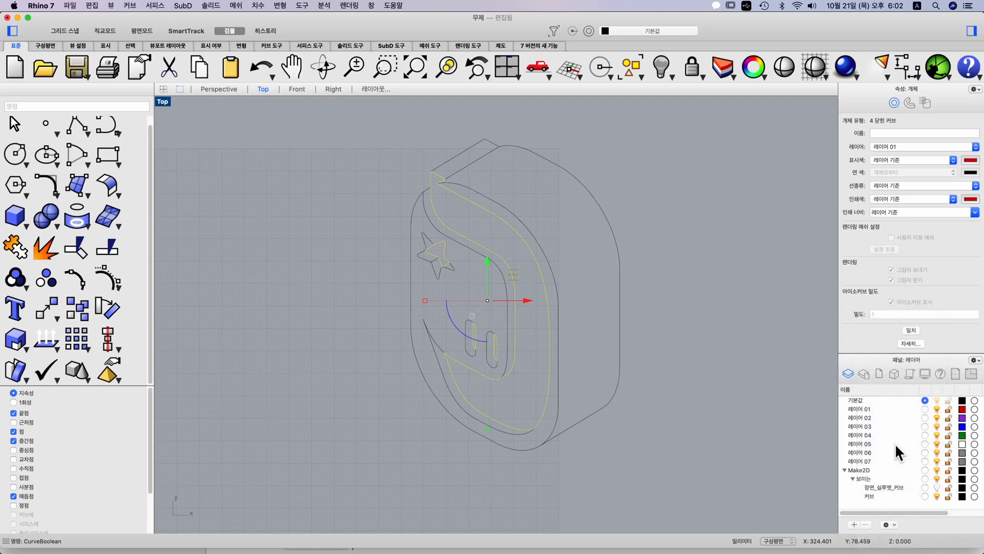
Step: Rename the layer 레이어 01 to cobalt_blue and hide it
click(867, 408)
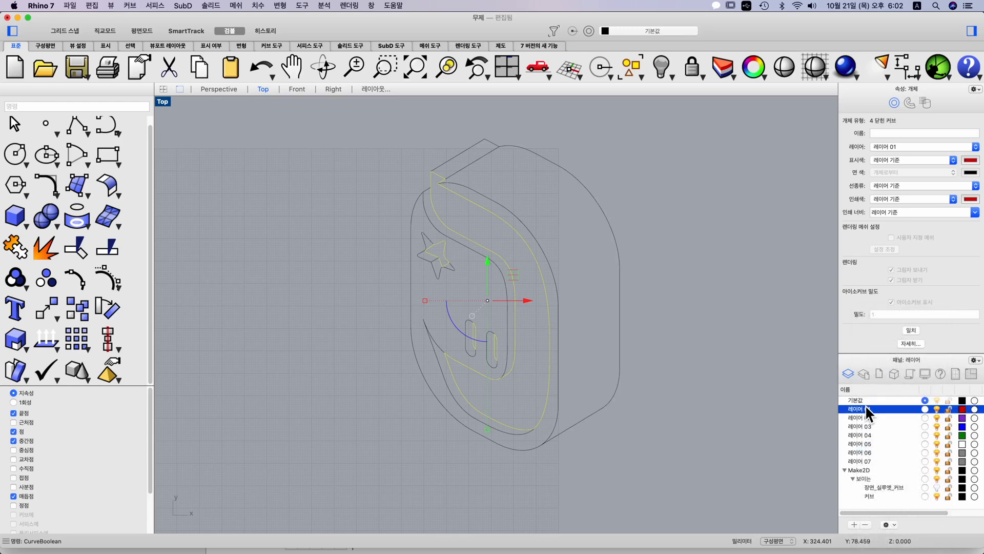
click(879, 410)
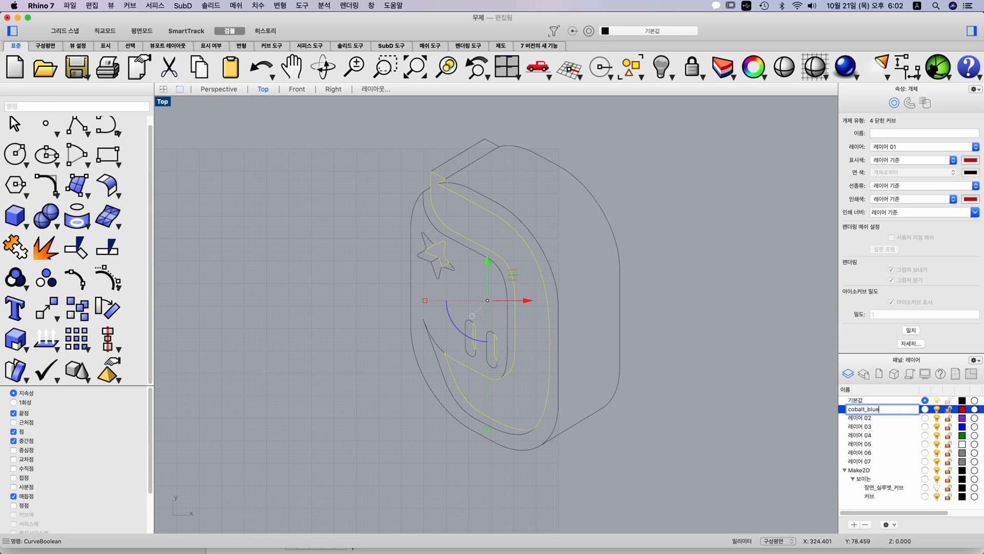
key(Return)
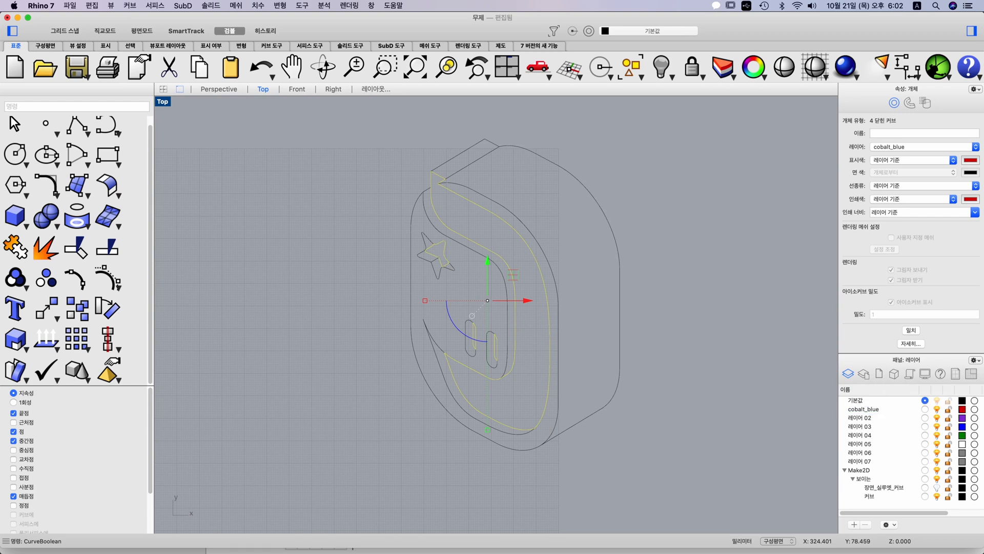
click(937, 409)
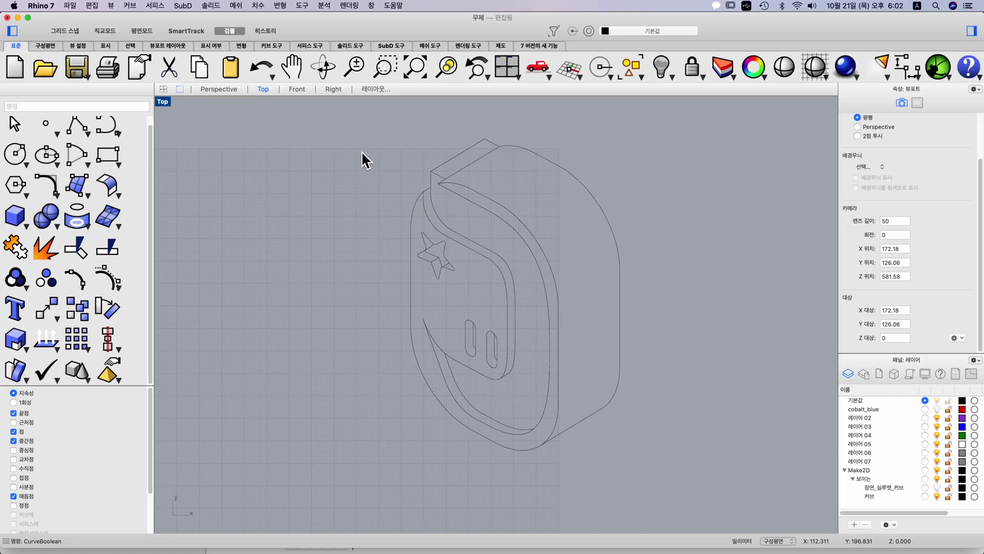
Step: Run CurveBoolean on all visible curves, picking the narrow upper inner band and the main regions of both slots to keep
mouse_move(369, 114)
mouse_down()
mouse_move(455, 176)
mouse_move(672, 486)
mouse_move(674, 477)
mouse_up()
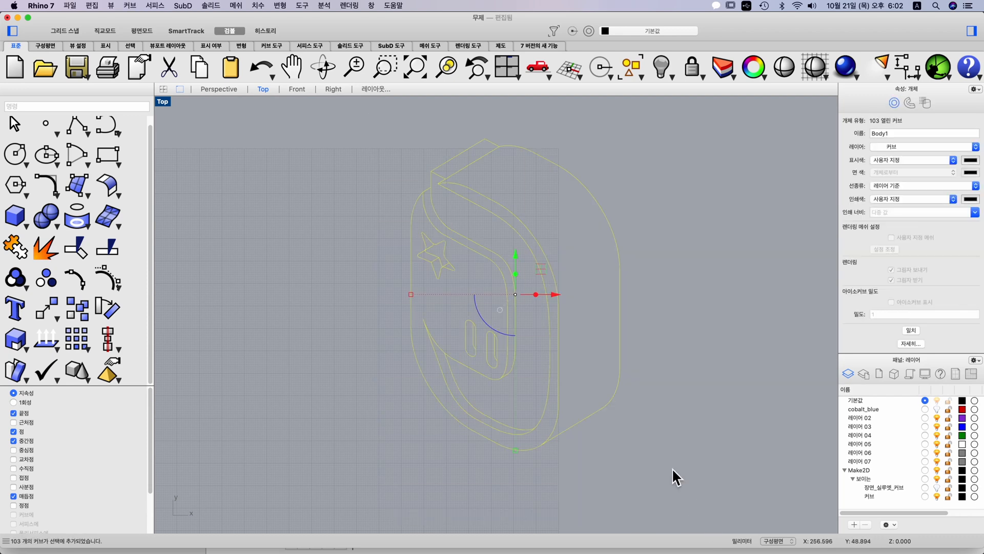
text(C)
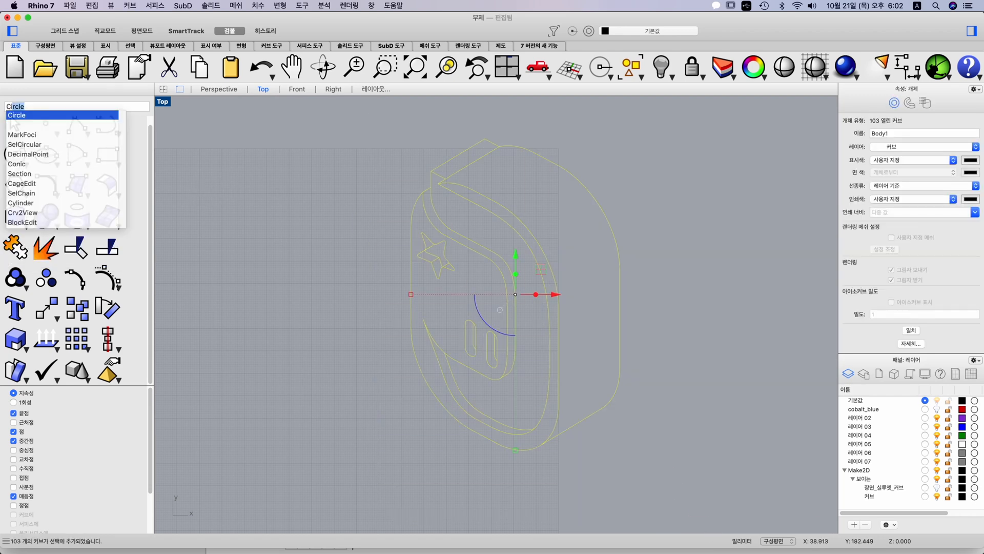
text(urveb)
key(Return)
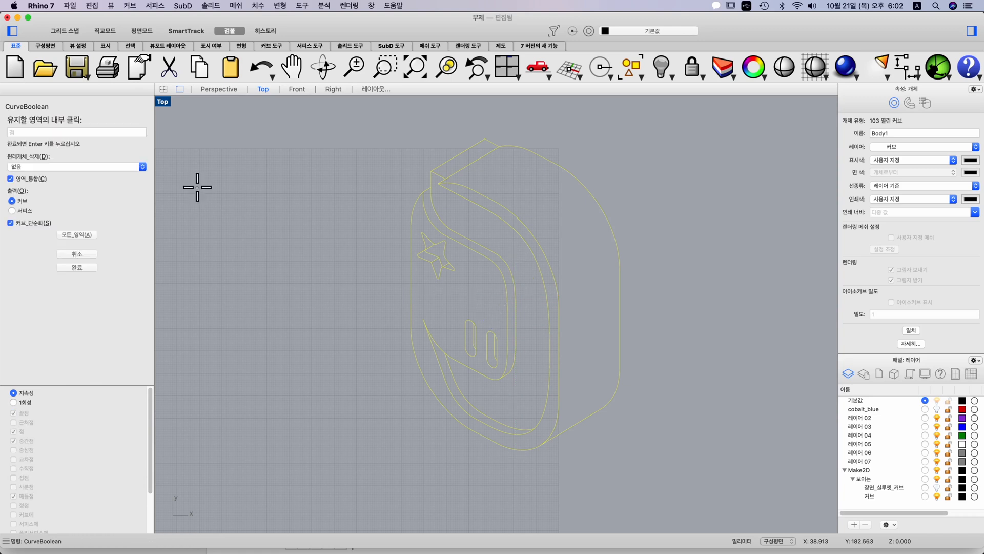
click(431, 218)
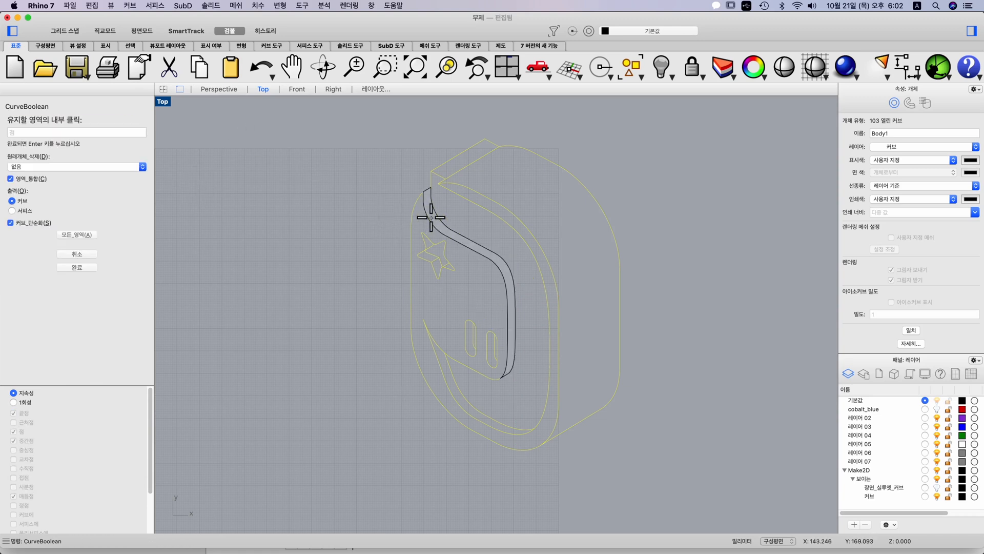
click(469, 341)
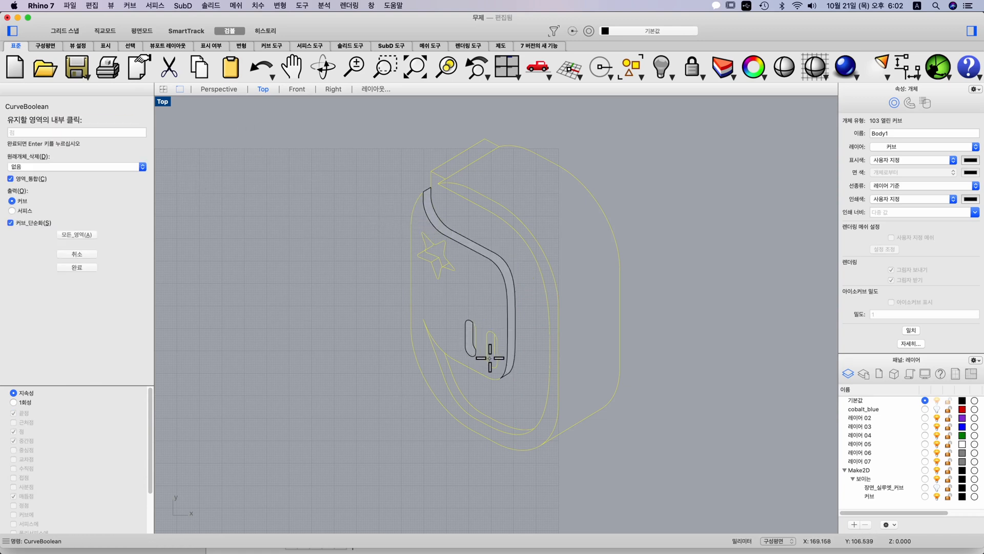
click(490, 357)
Step: Add the star's upper tip, left arm, lower arm and right tip to the regions to keep
scroll(452, 303, up, 5)
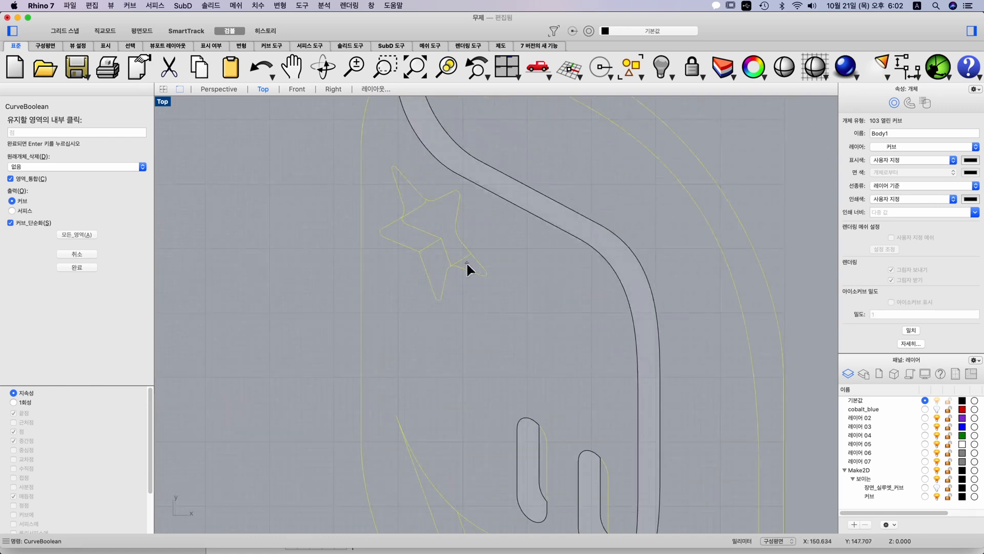
click(467, 264)
click(433, 266)
click(406, 231)
click(408, 198)
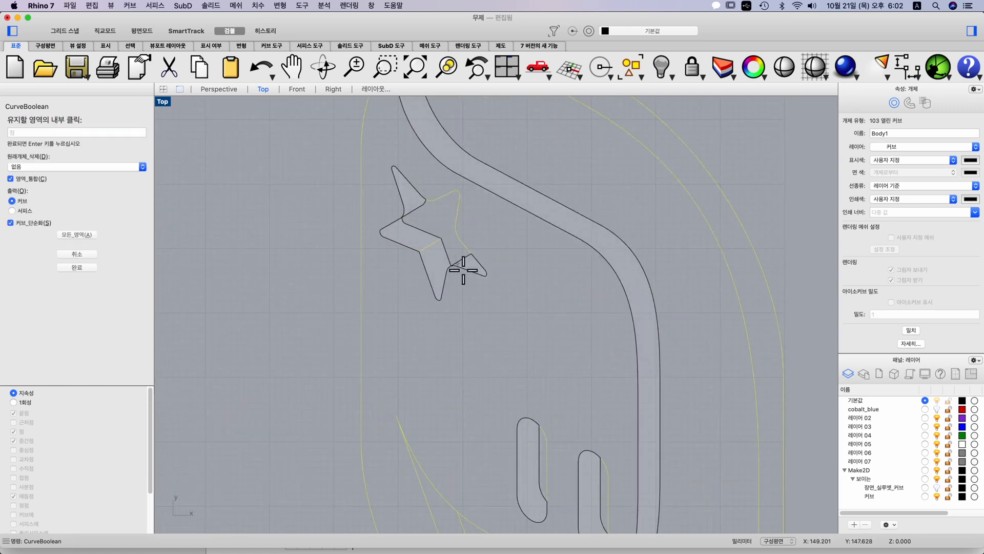
Step: Add the lower crescent band and the body's large outer side wall, and create the closed curves from the picked regions
scroll(463, 270, down, 5)
click(473, 455)
scroll(556, 480, down, 2)
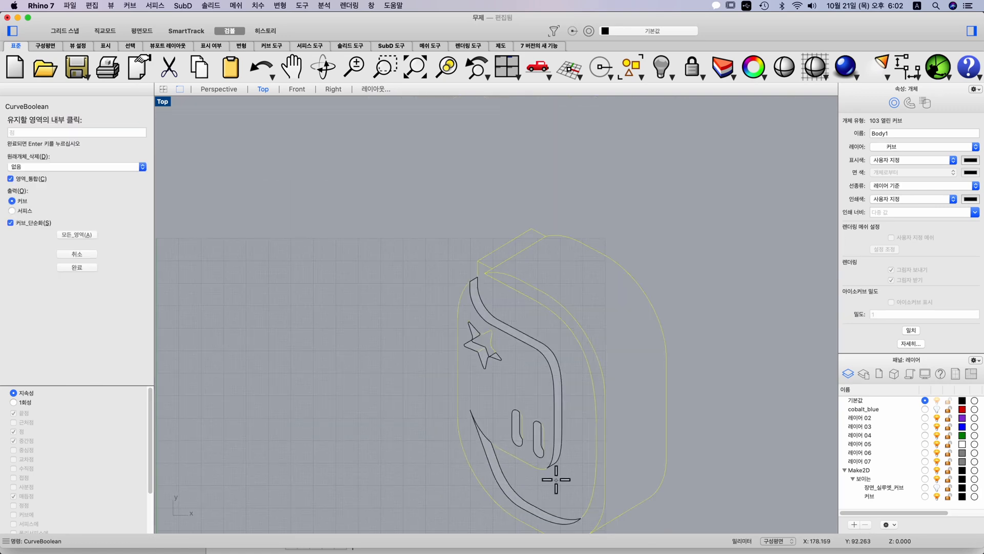
scroll(535, 425, down, 3)
scroll(523, 395, up, 1)
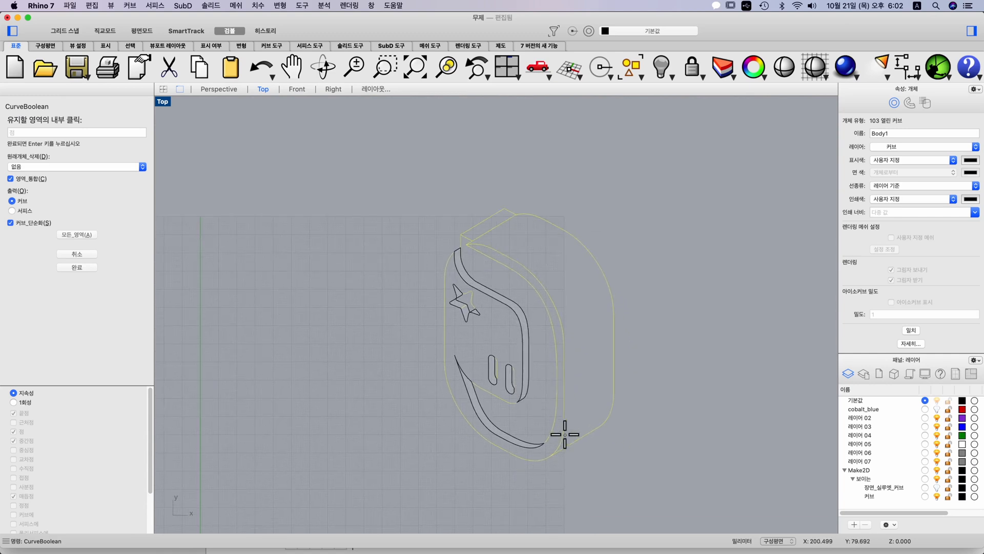
click(590, 367)
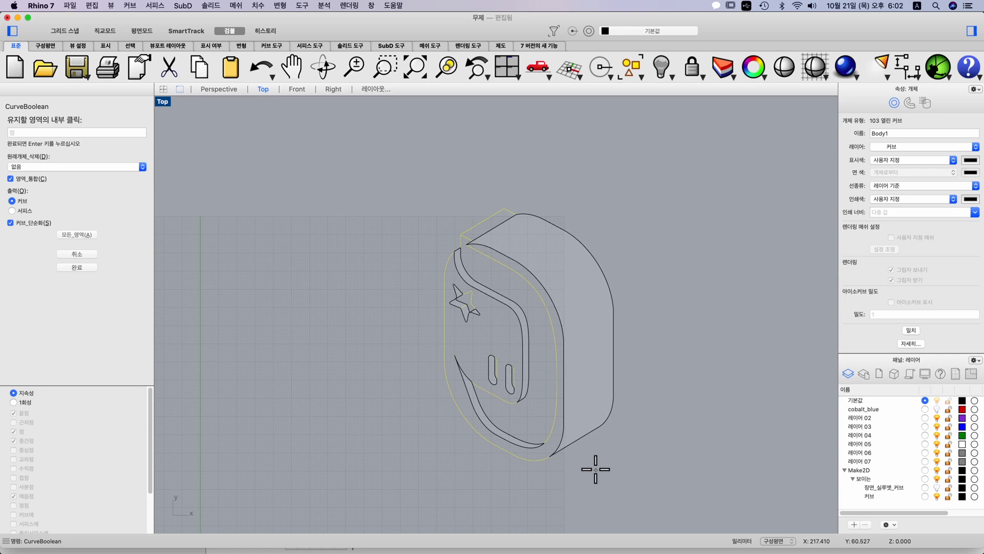
key(Return)
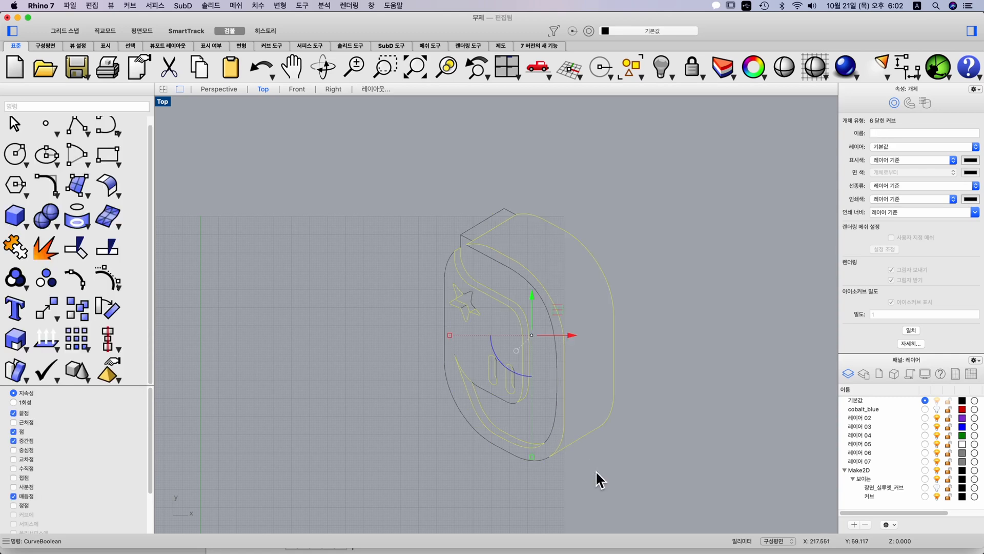
Step: Move the new closed curves to the layer 레이어 02 and hide that layer
right_click(867, 418)
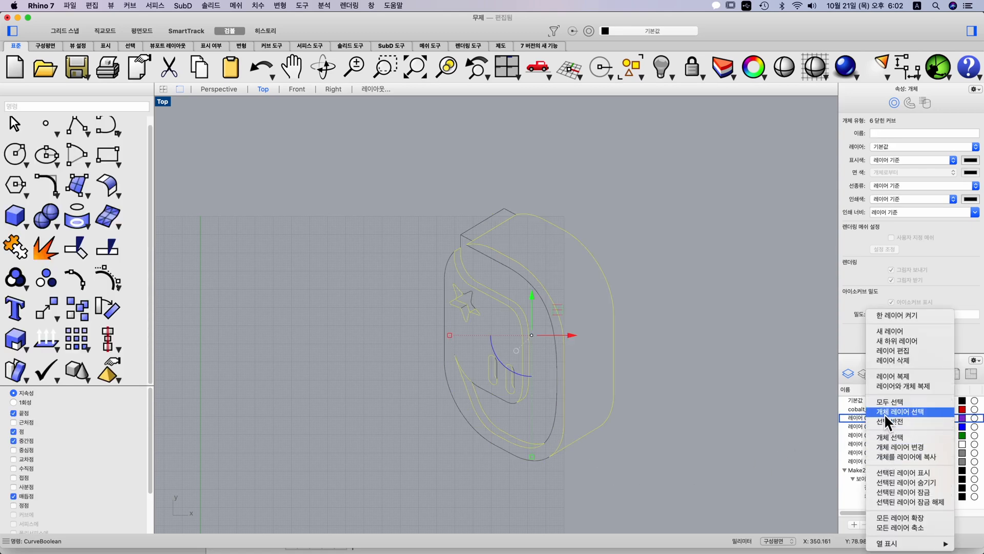
click(892, 446)
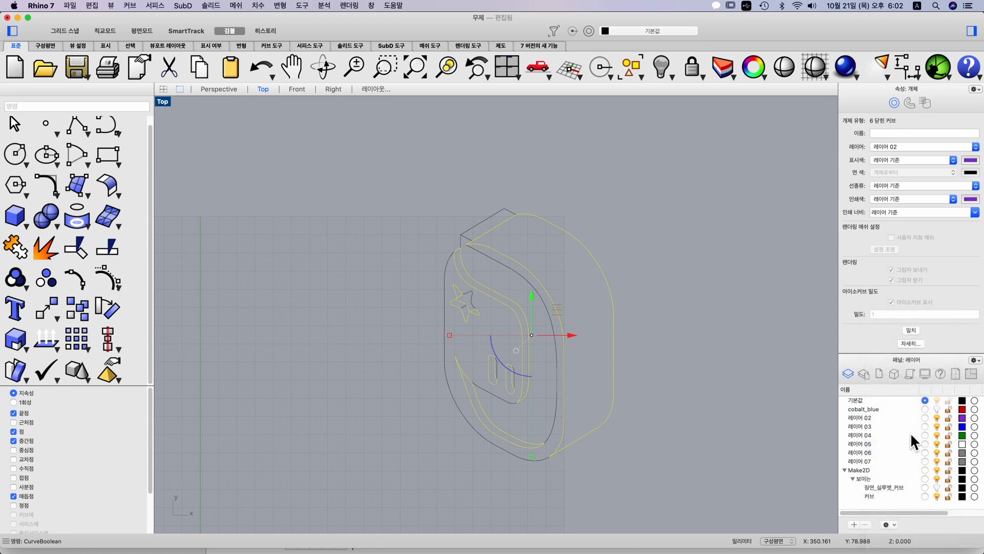
click(937, 418)
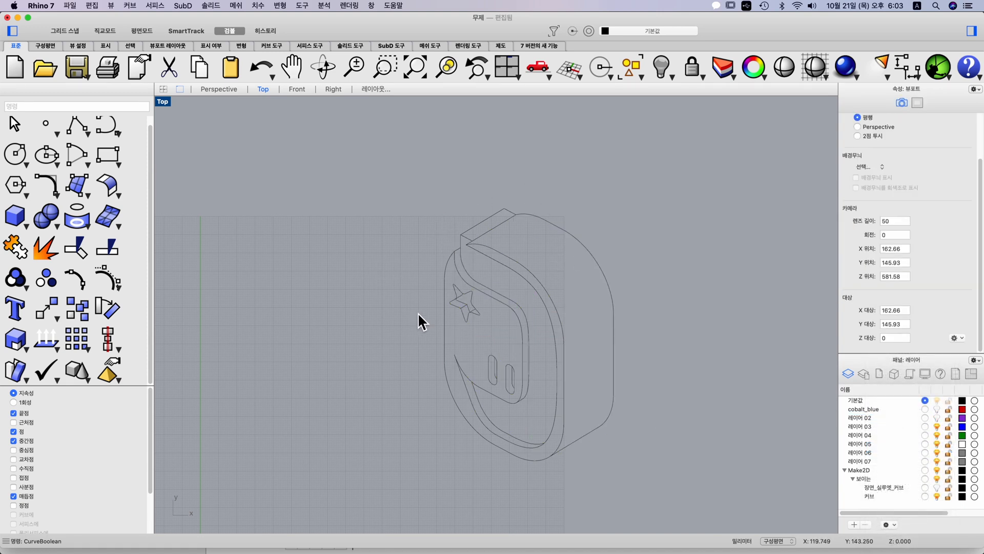
Step: Run CurveBoolean on all visible curves to create a closed curve from the narrow upper edge region, and move it to the layer cobalt_blue
drag(414, 181, 645, 461)
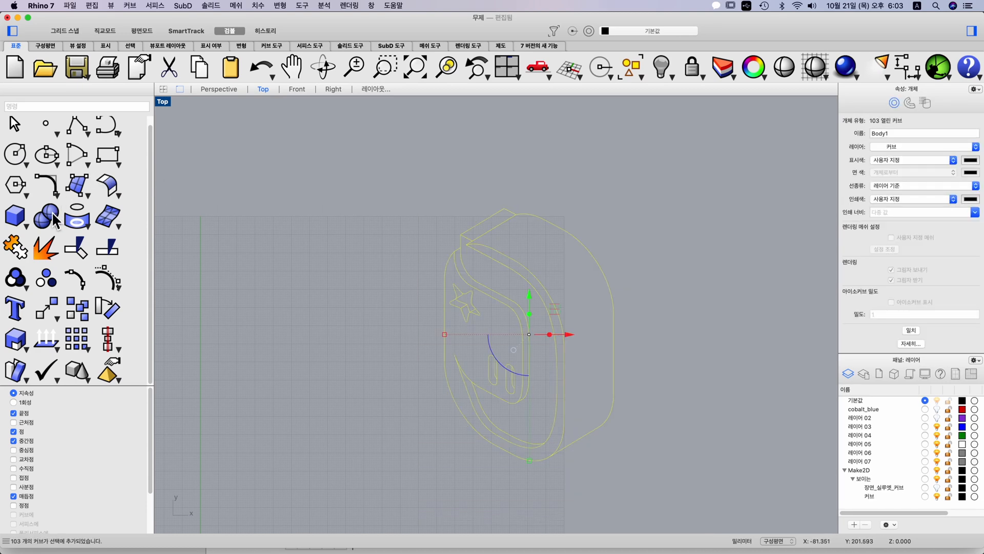
text(CurveBoolean)
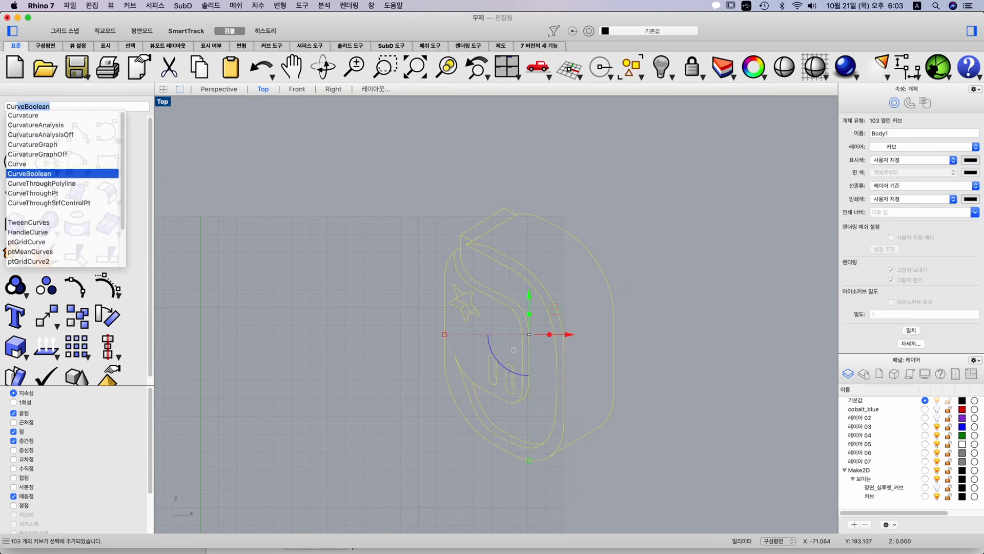
key(Return)
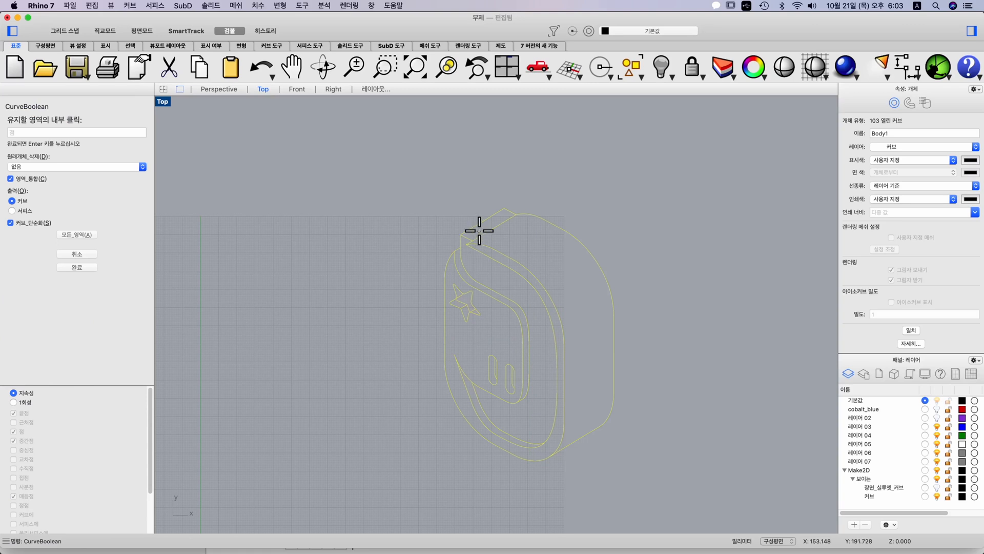
key(Return)
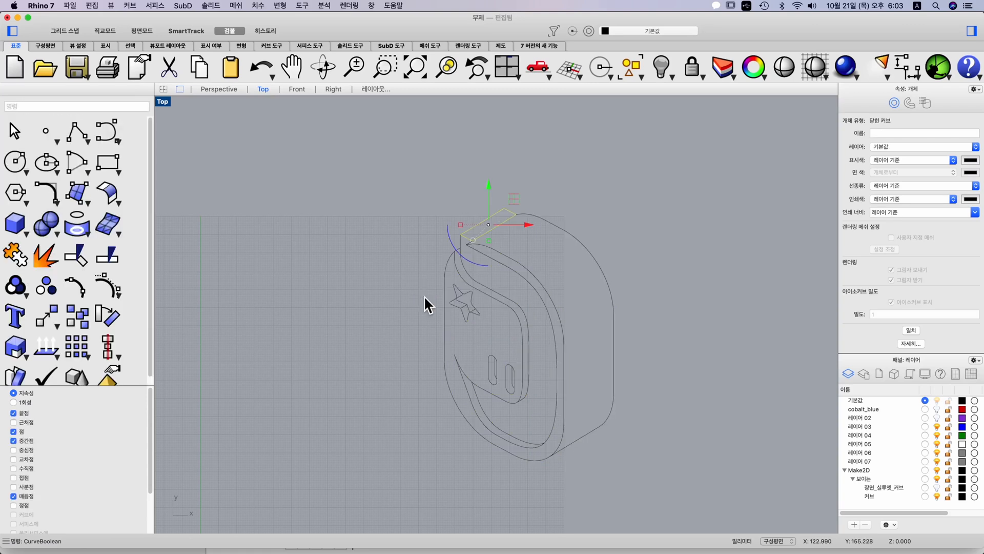
right_click(870, 414)
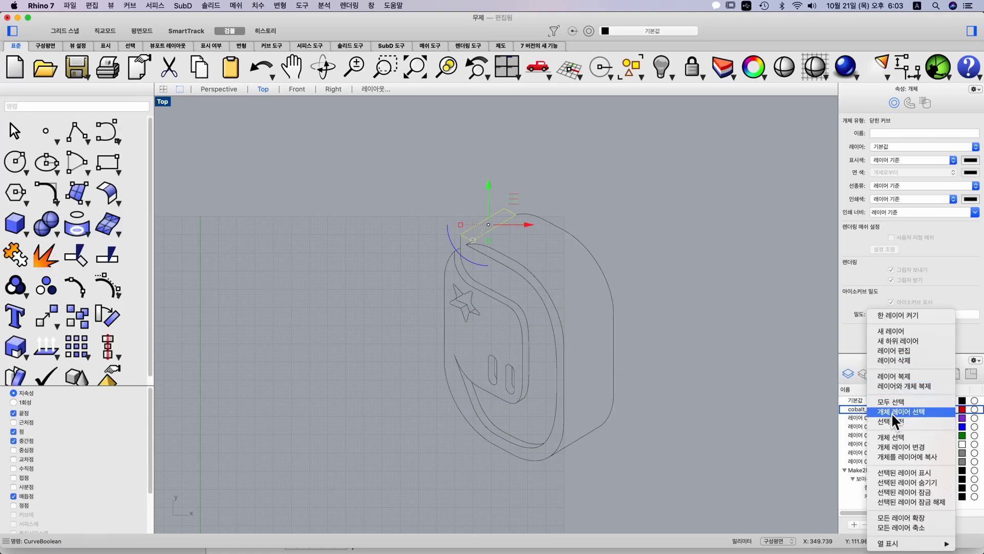
click(894, 449)
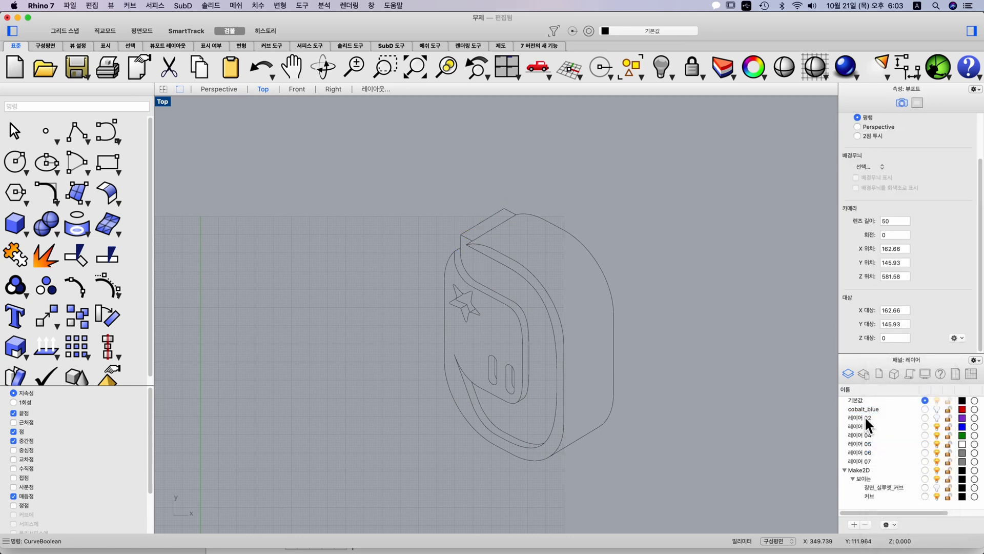
Step: Hide the source layer 커브 and review the cobalt_blue and 레이어 02 curves separately, leaving only cobalt_blue shown
click(937, 497)
click(936, 410)
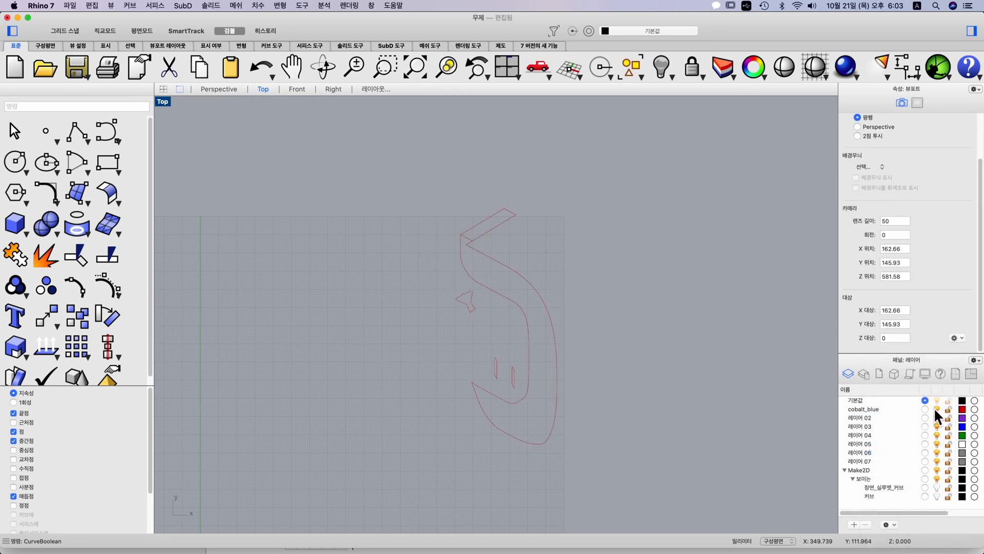
click(936, 409)
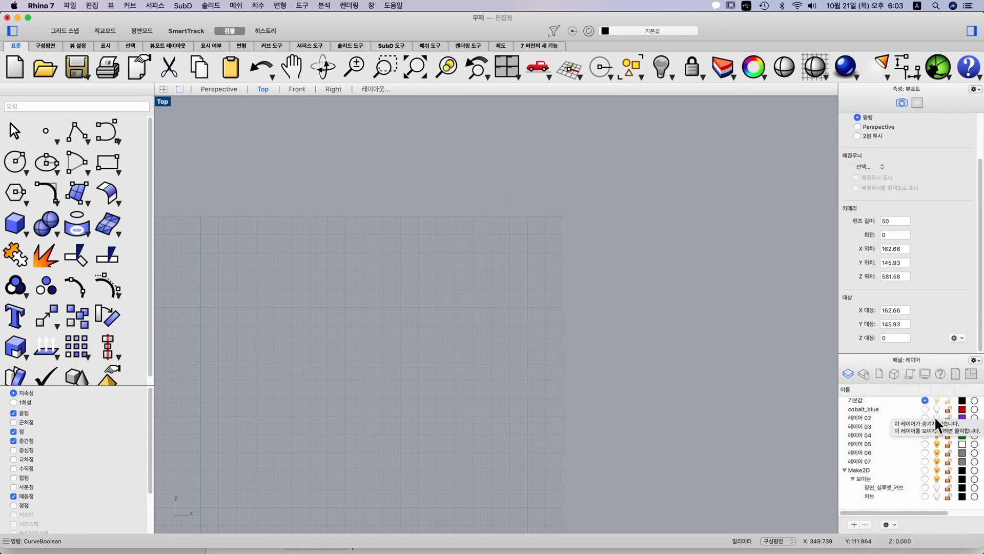
click(938, 418)
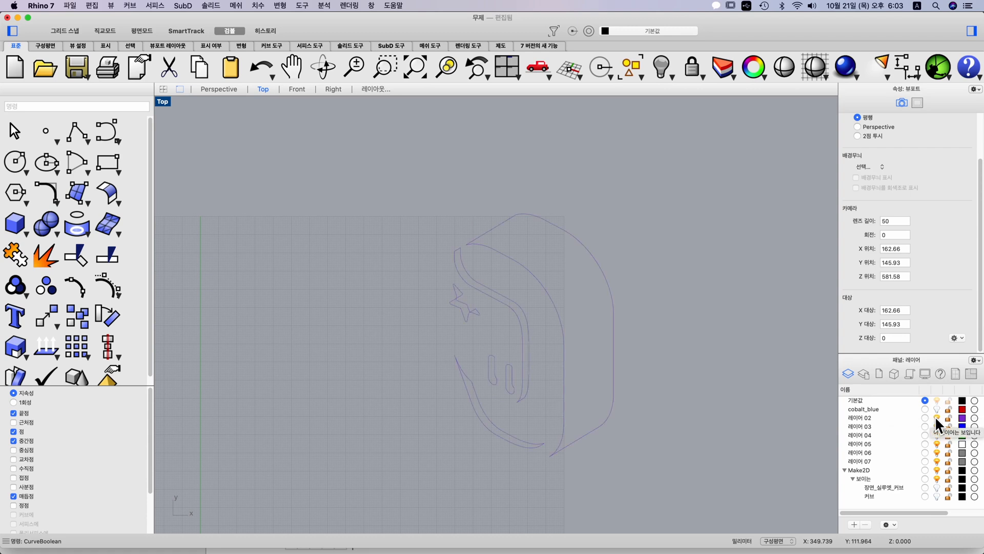
click(937, 417)
click(937, 409)
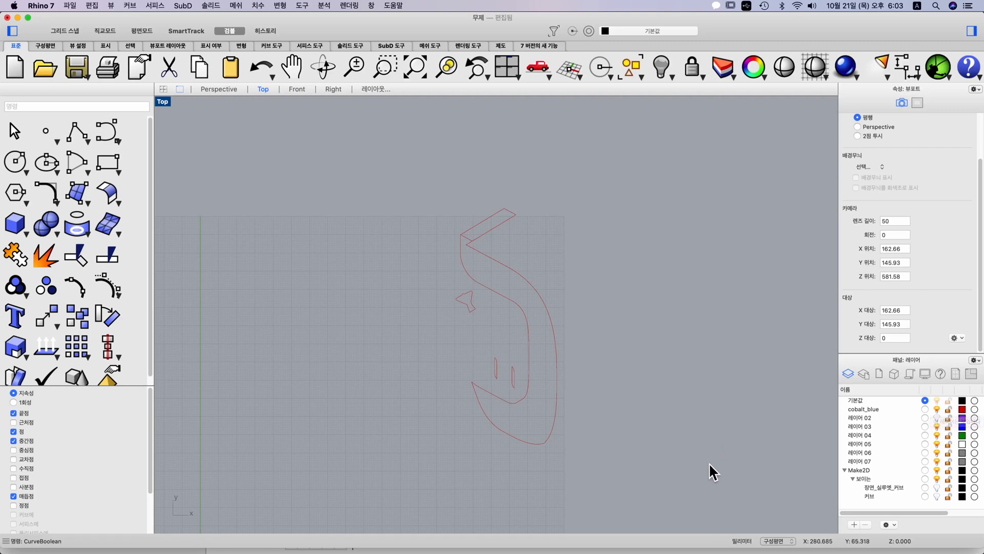
Step: Merge the upper edge region and the adjoining large inner band into one closed curve with CurveBoolean, deleting the input curves
drag(703, 476, 409, 177)
key(Escape)
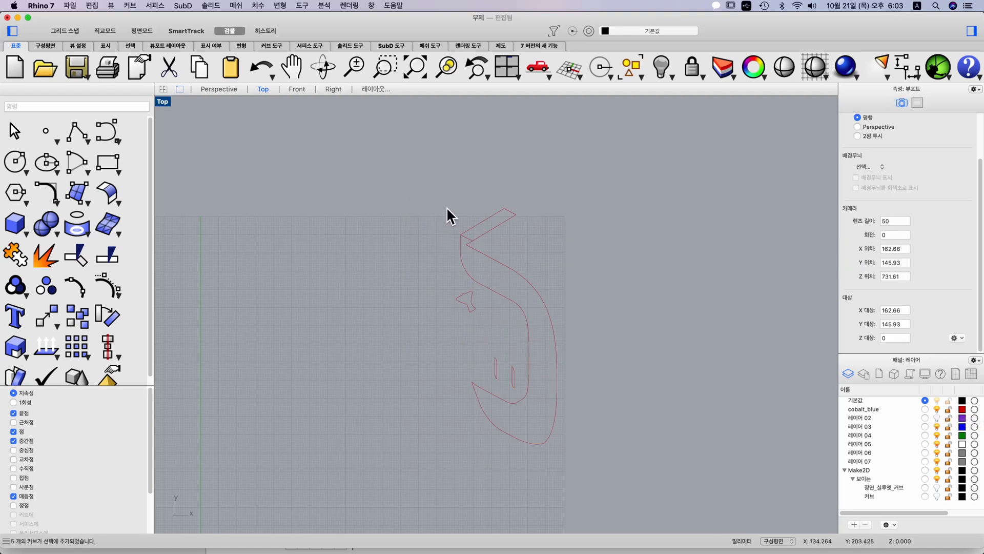
drag(488, 236, 395, 182)
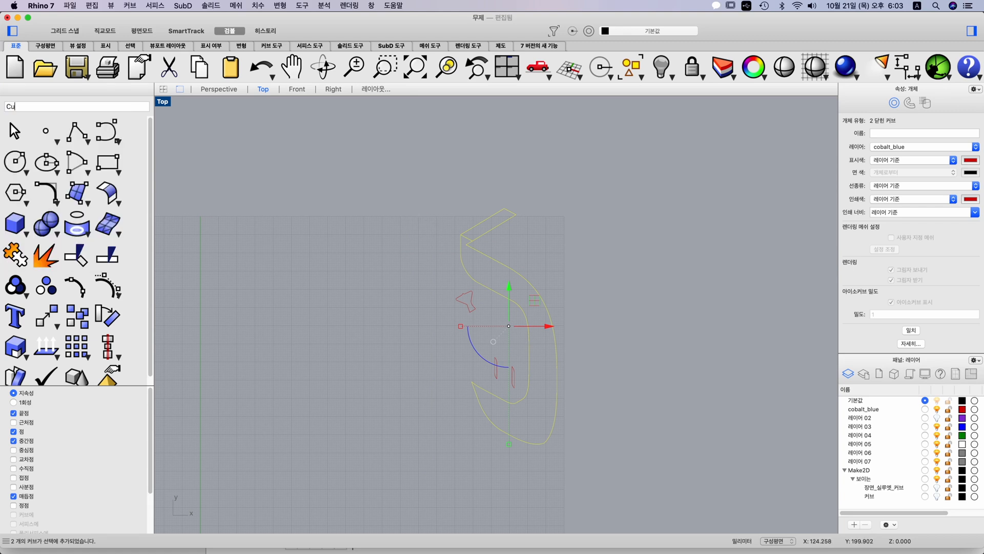
text(e)
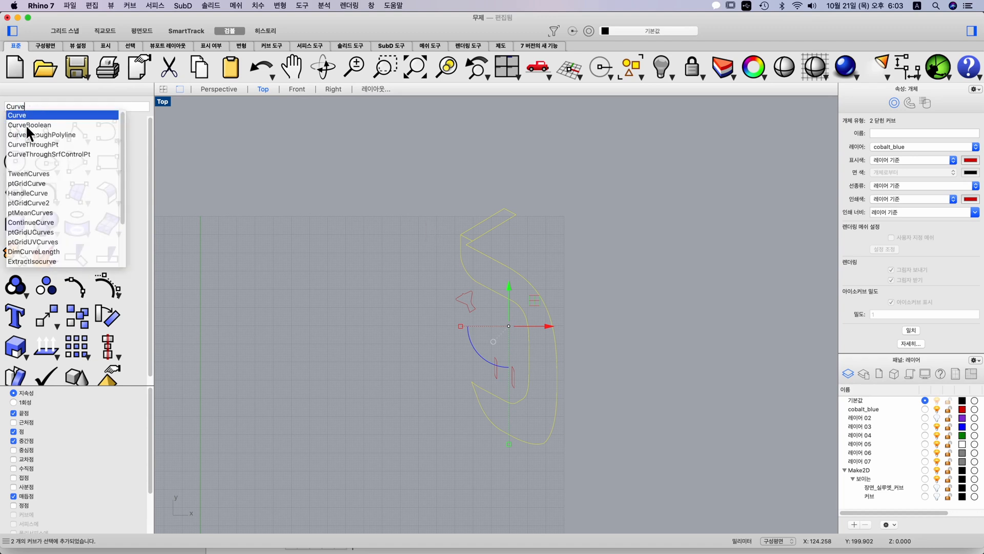
click(26, 125)
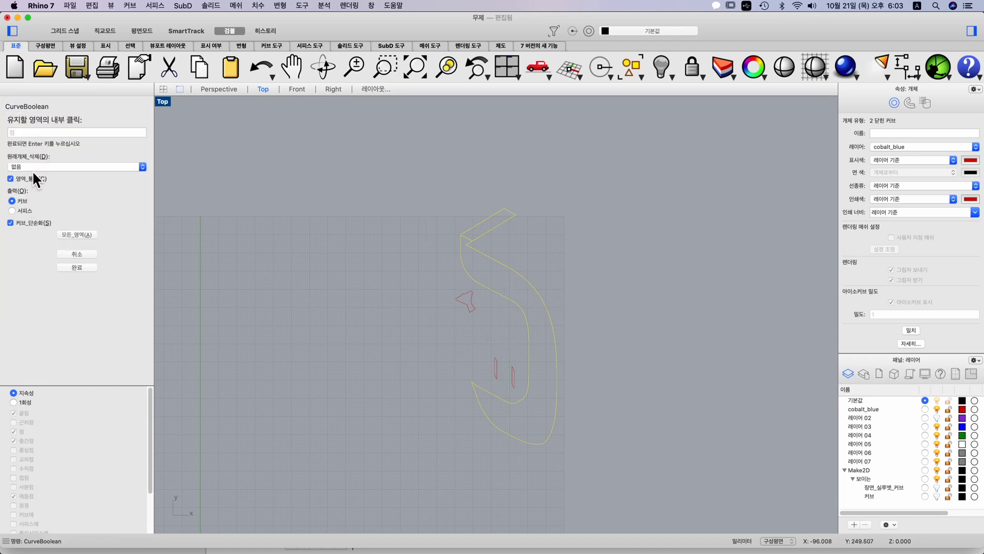
click(33, 167)
click(38, 183)
click(464, 261)
key(Return)
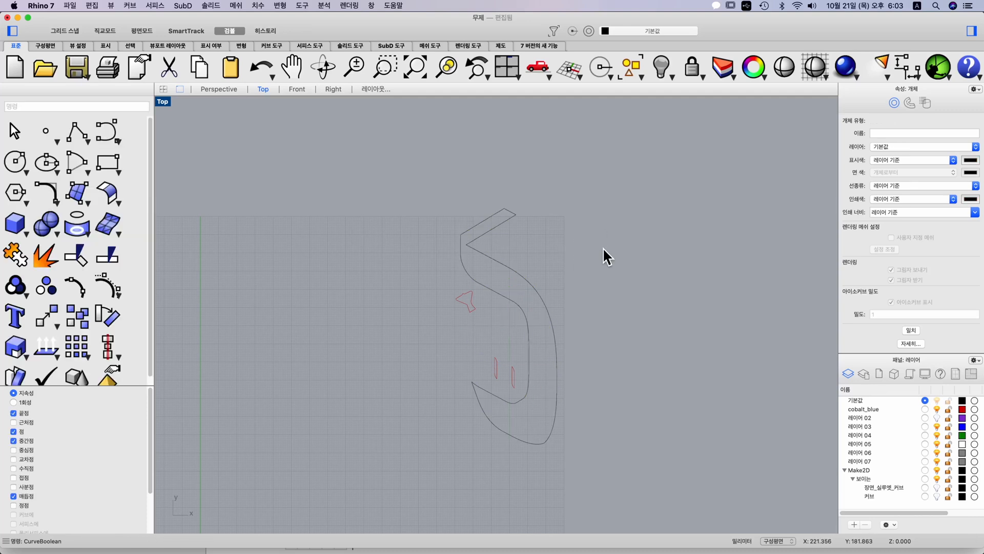
Step: Move the merged closed curve to the layer cobalt_blue
click(552, 330)
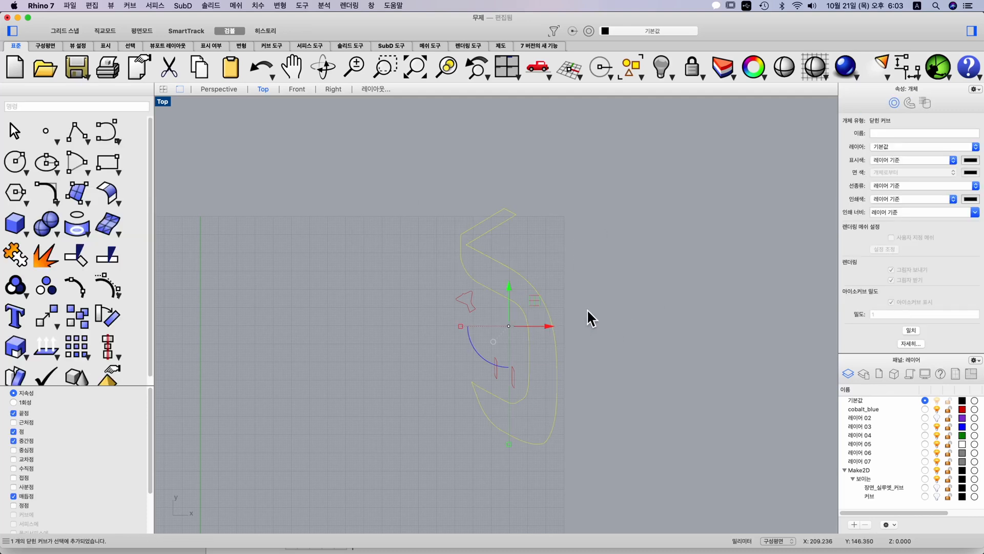
right_click(865, 411)
click(893, 448)
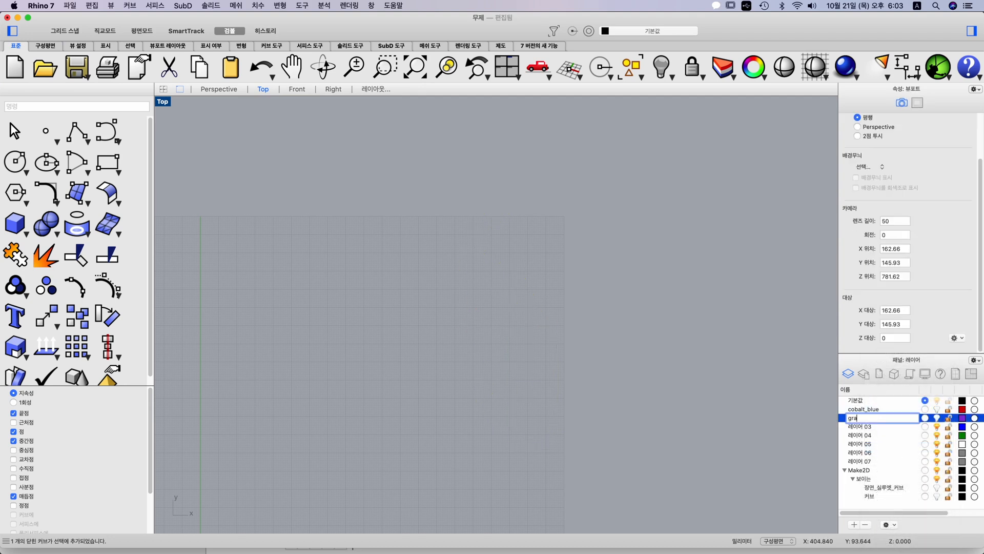
Step: Rename the layer 레이어 02 as gray and delete the unused layers 레이어 03 to 레이어 07
key(Return)
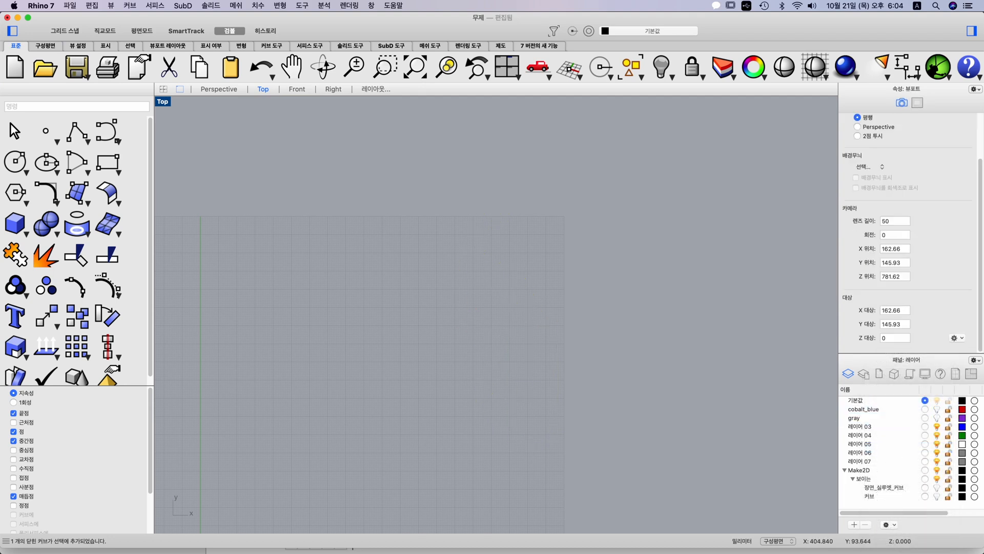
click(863, 428)
shift+click(868, 463)
click(866, 524)
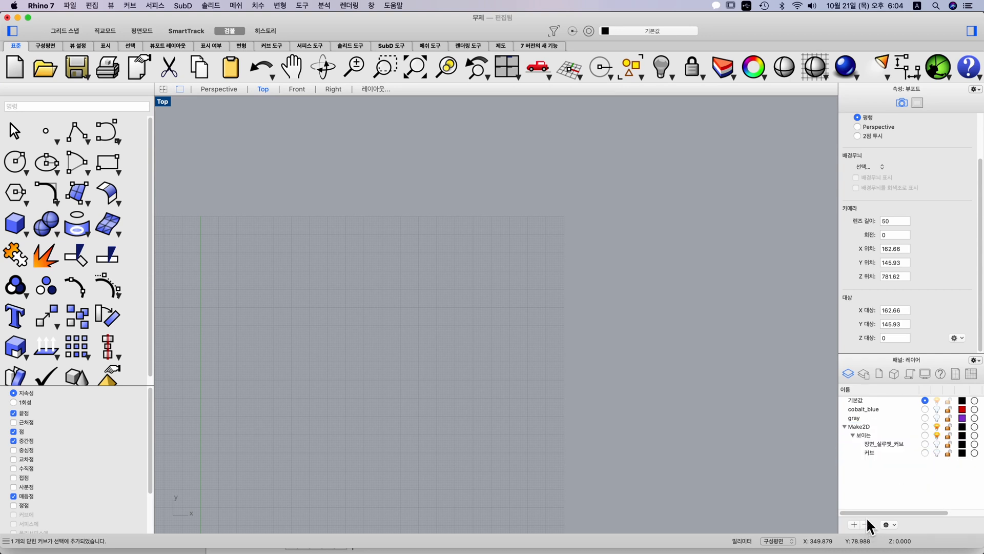
Step: Rename the Make2D silhouette sublayer 장면_실루엣_커브 as outline
click(857, 426)
click(869, 435)
click(878, 445)
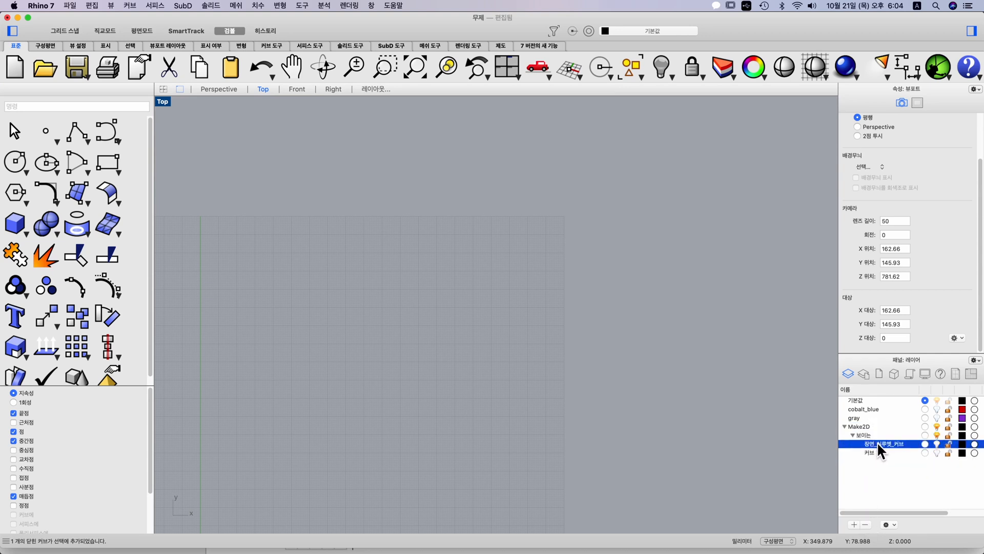
double_click(879, 445)
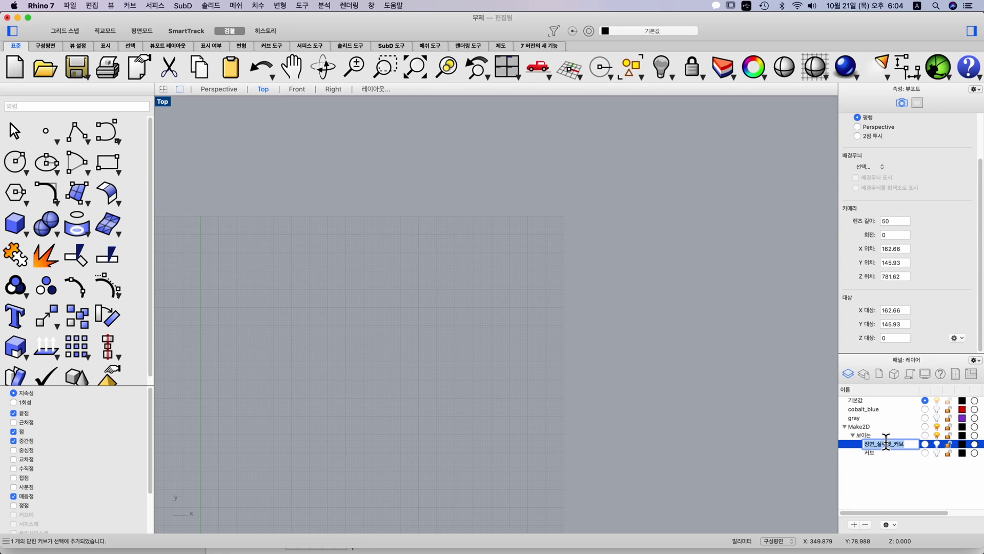
text(outline)
key(Return)
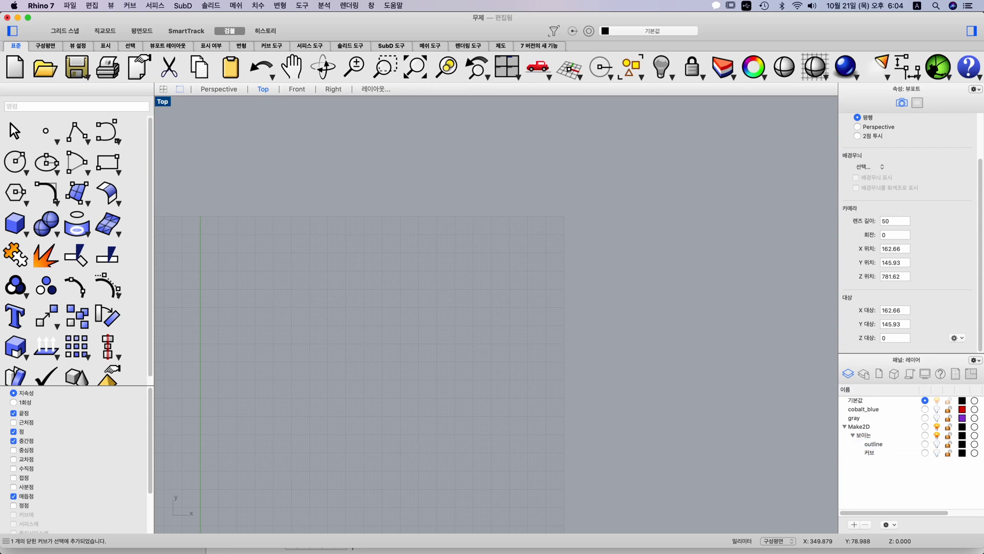
Step: Show the layer 커브, join all its curves, and check the joined outer and inner curves by selecting them individually
click(937, 453)
click(870, 454)
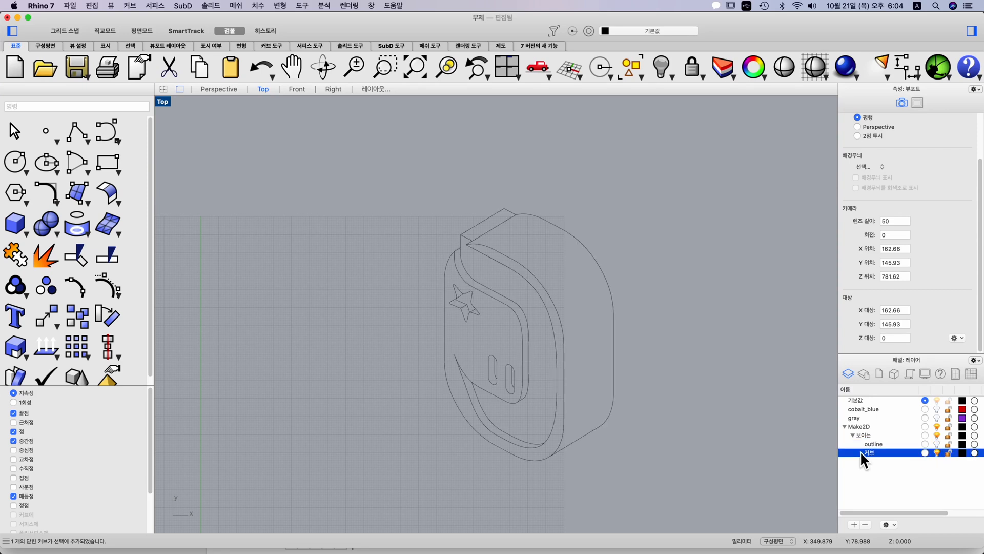
drag(690, 489, 411, 163)
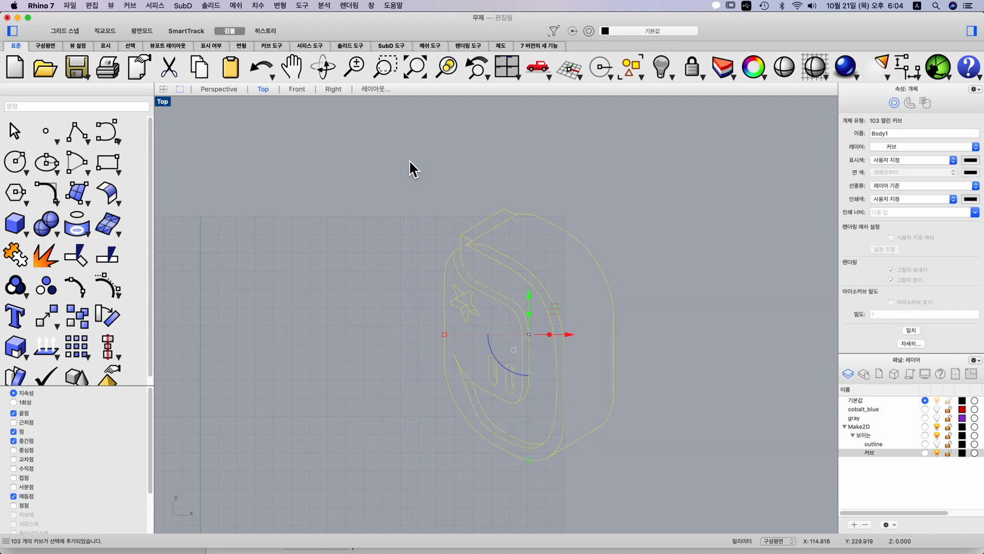
text(join)
key(Return)
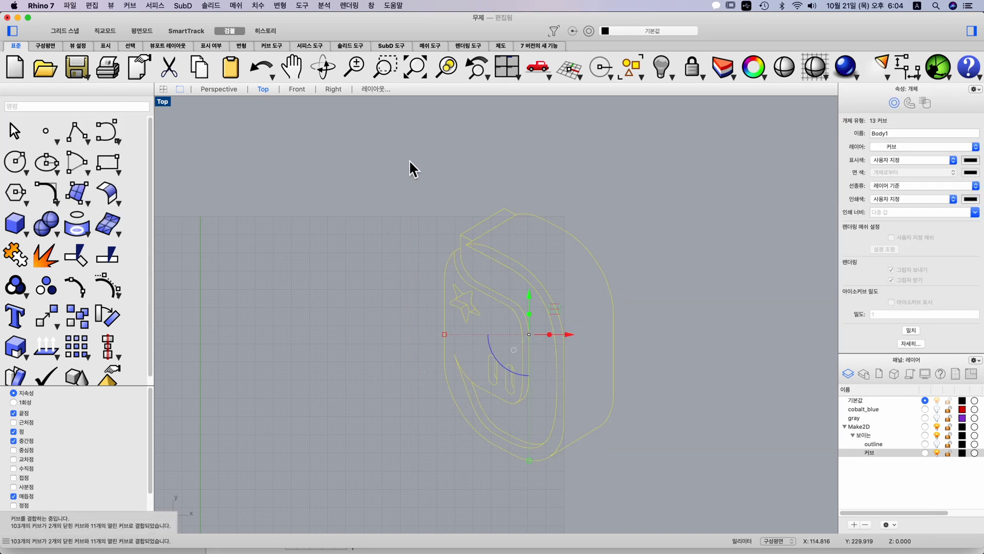
key(Escape)
click(523, 216)
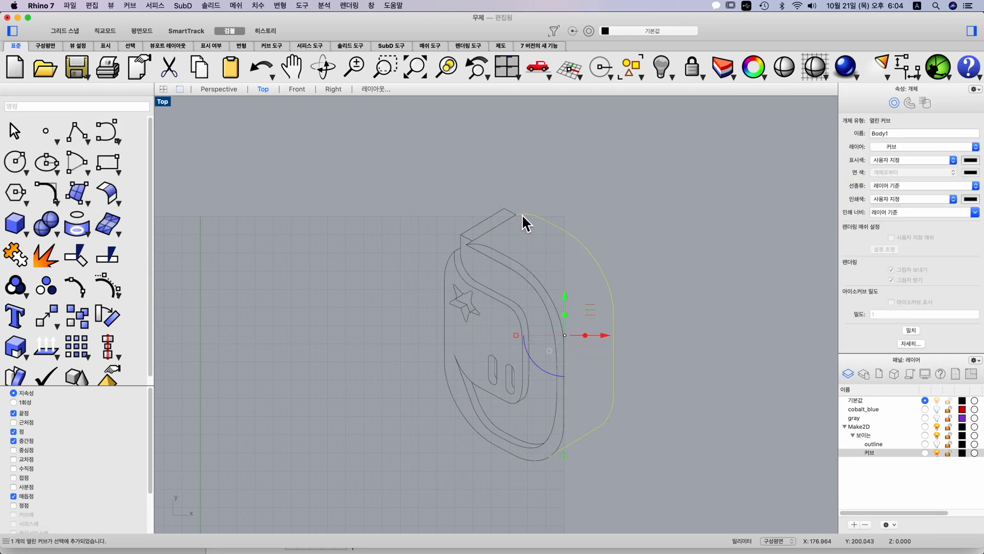
click(508, 216)
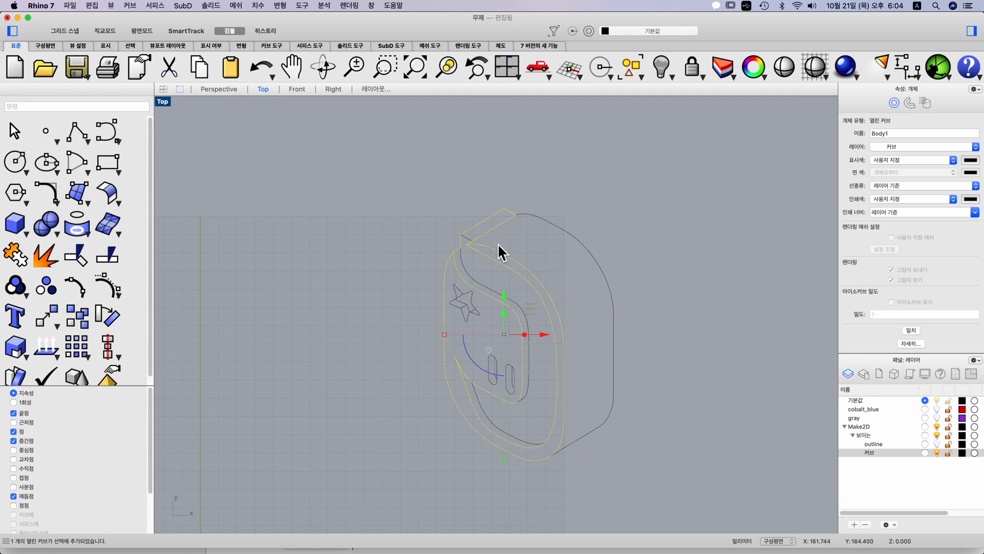
click(468, 246)
click(463, 263)
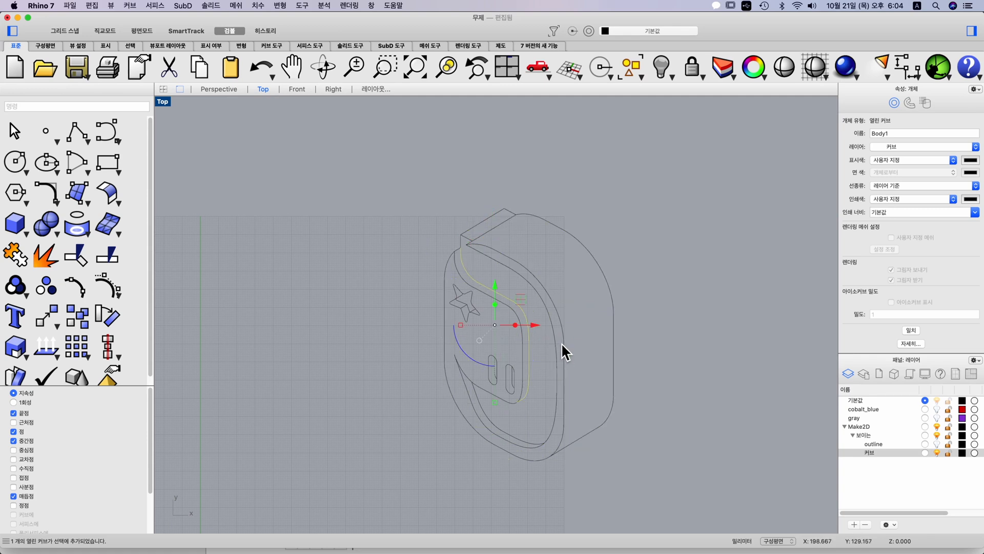
click(584, 388)
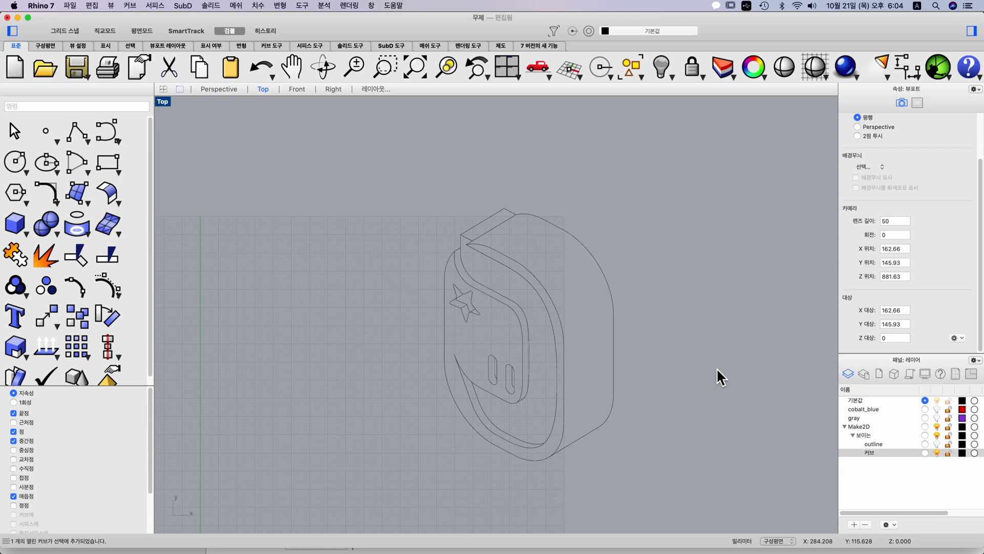
Step: Rename the sublayer 커브 as curve
click(880, 460)
click(875, 454)
text(curve)
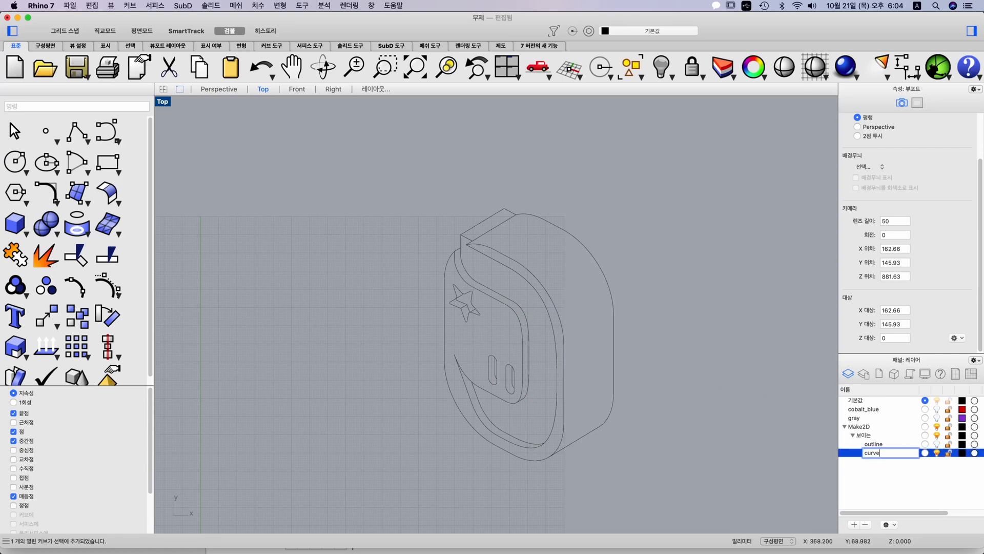
key(Return)
Step: Move the layers outline and curve out of Make2D to the top level, directly below gray
click(873, 447)
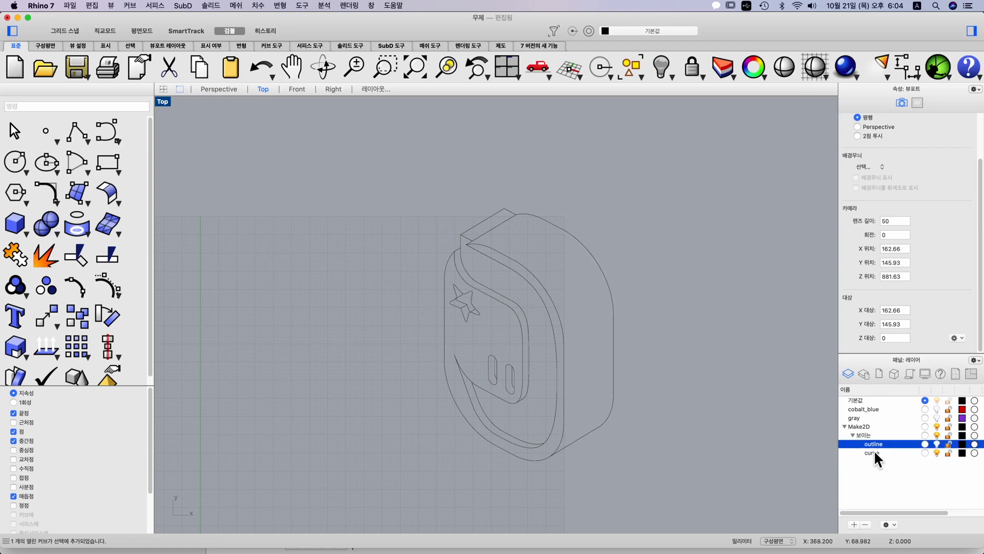
shift+click(873, 451)
drag(875, 445, 865, 423)
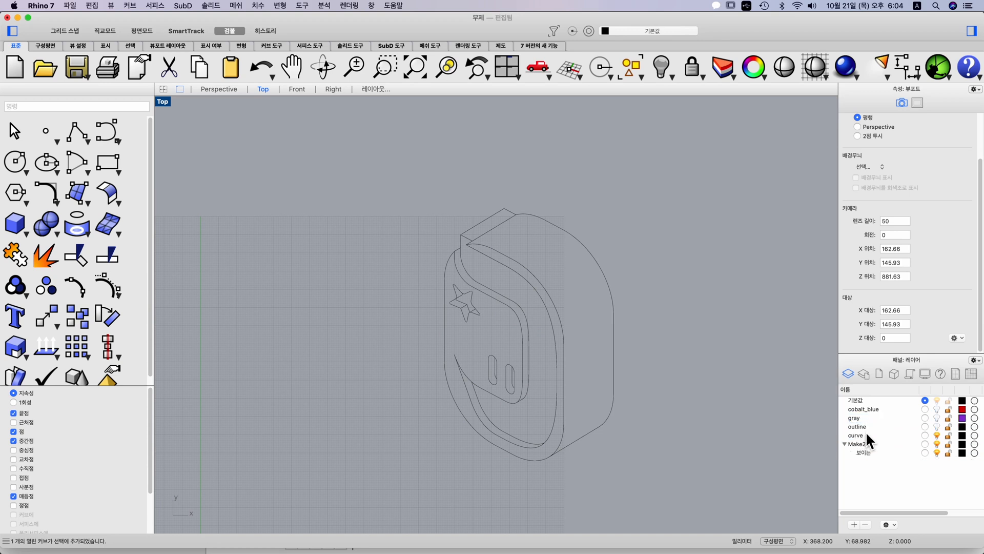
Step: Delete the emptied Make2D layer with its sublayer 보이는, and show all remaining layers
click(865, 445)
click(867, 453)
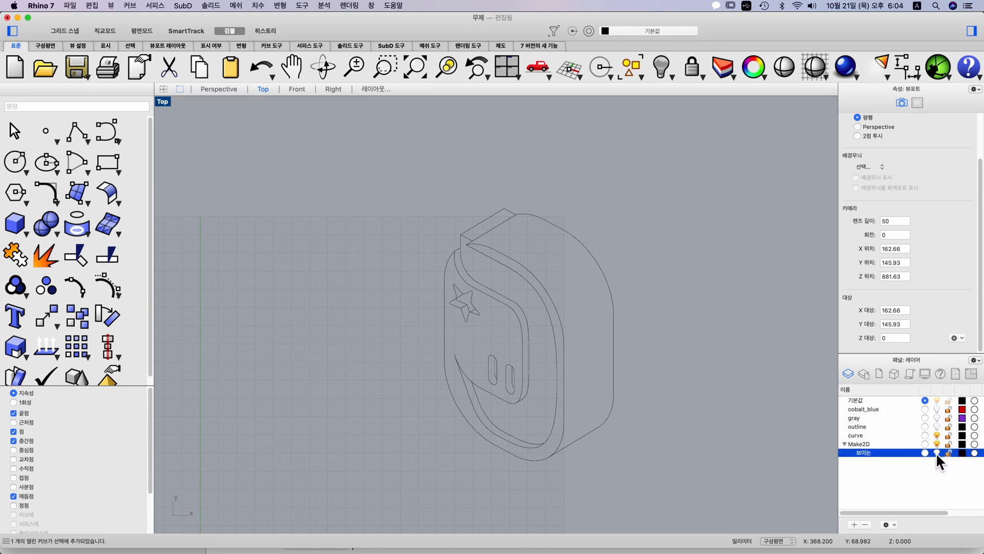
click(861, 444)
click(865, 524)
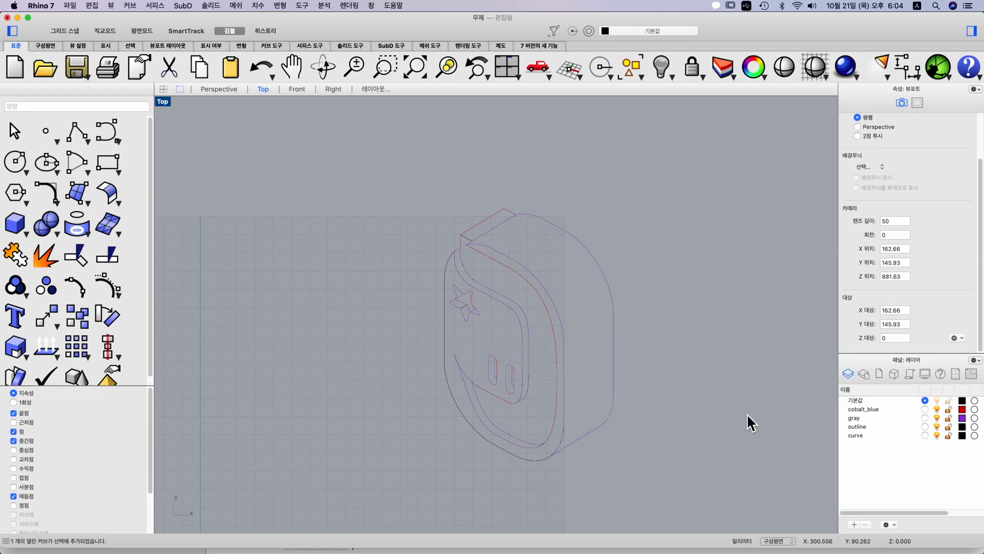
Step: Export all the line-drawing curves to the desktop as the Adobe Illustrator file 무제.AI, keeping the model scale and RGB color
scroll(690, 389, down, 3)
drag(537, 282, 672, 449)
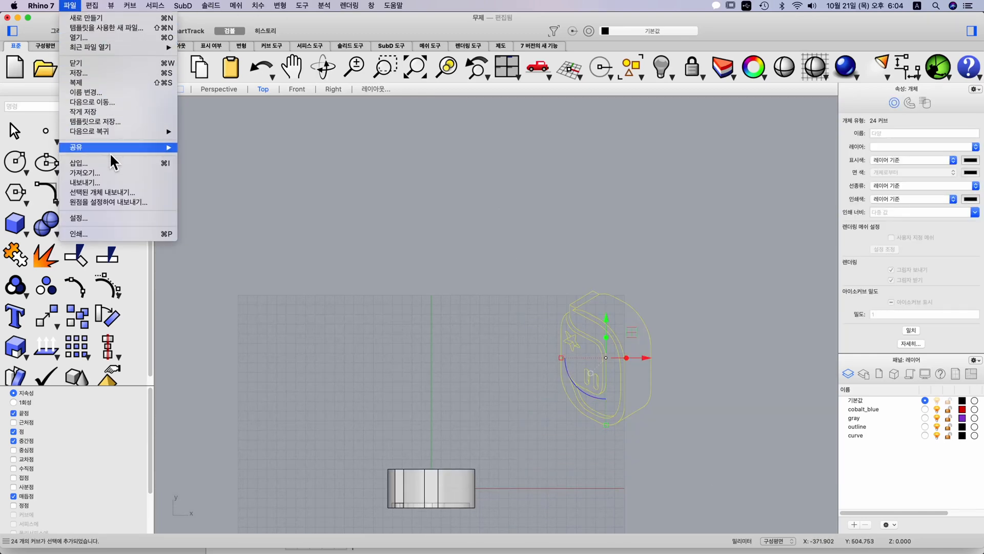
click(123, 193)
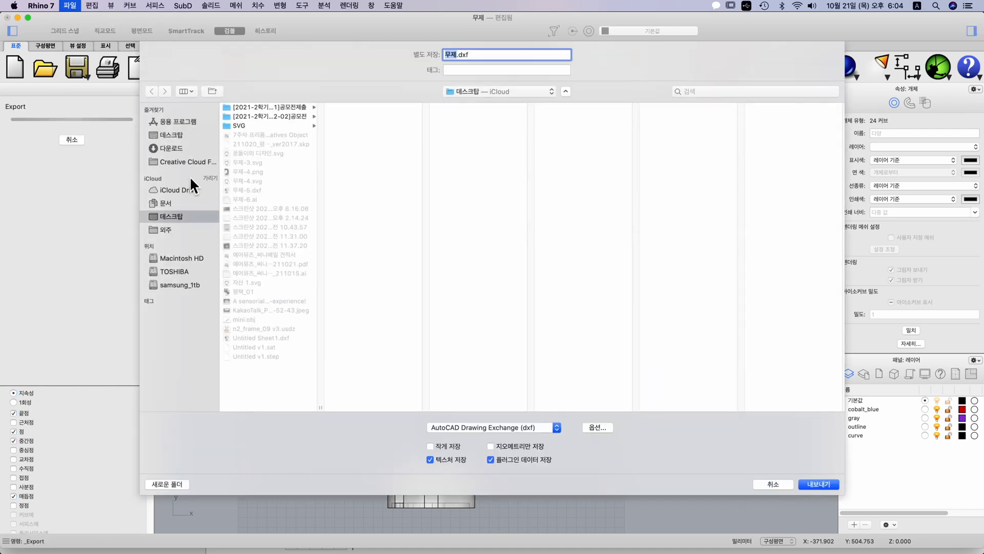
click(507, 428)
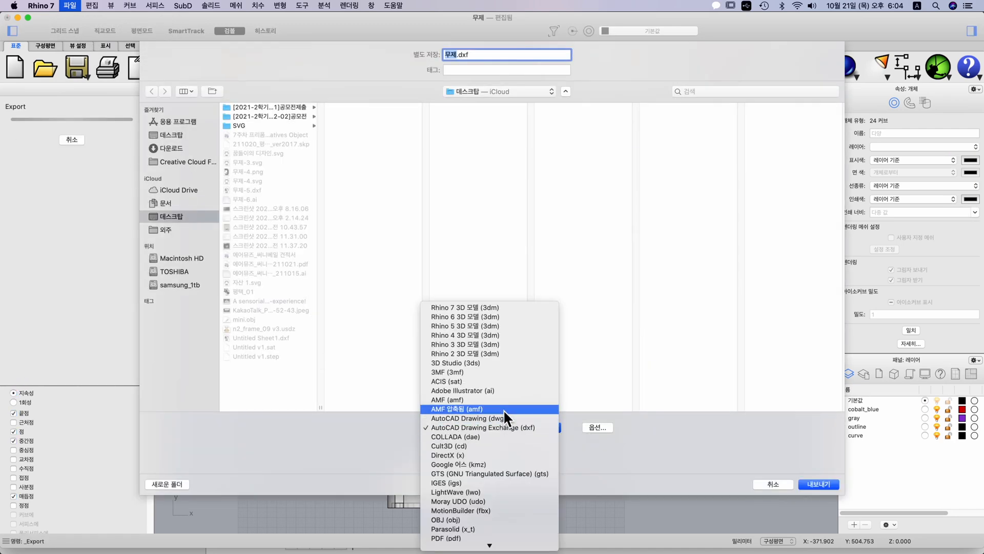
click(500, 390)
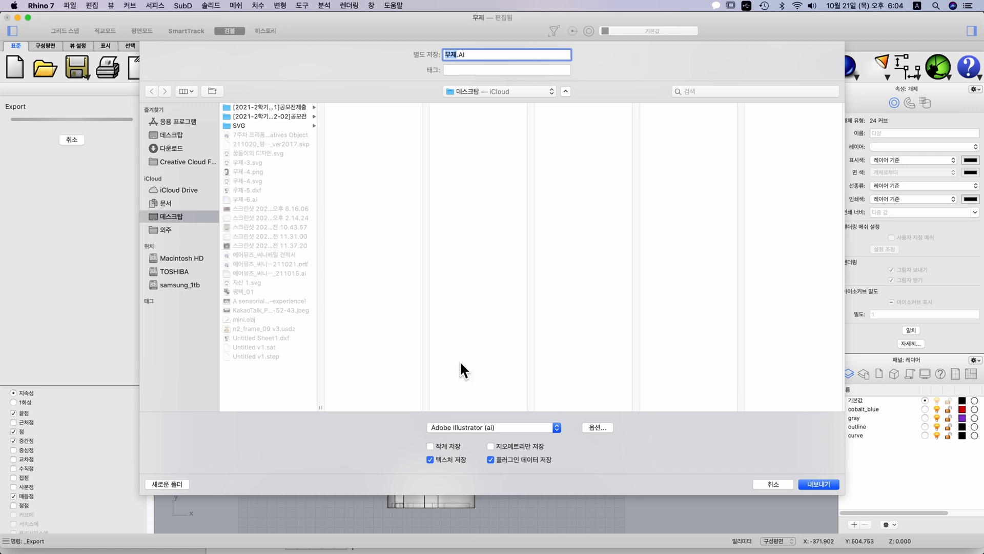
click(812, 482)
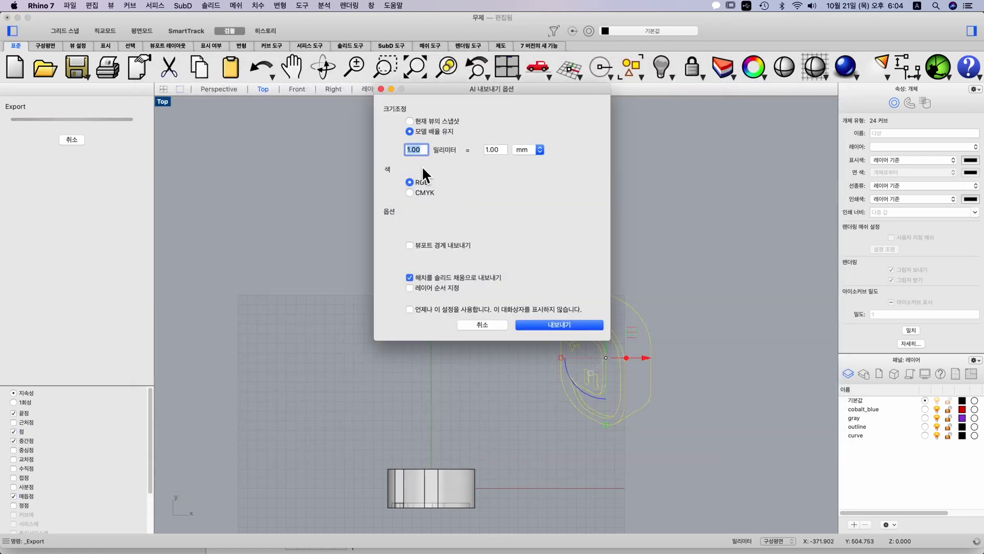
click(552, 322)
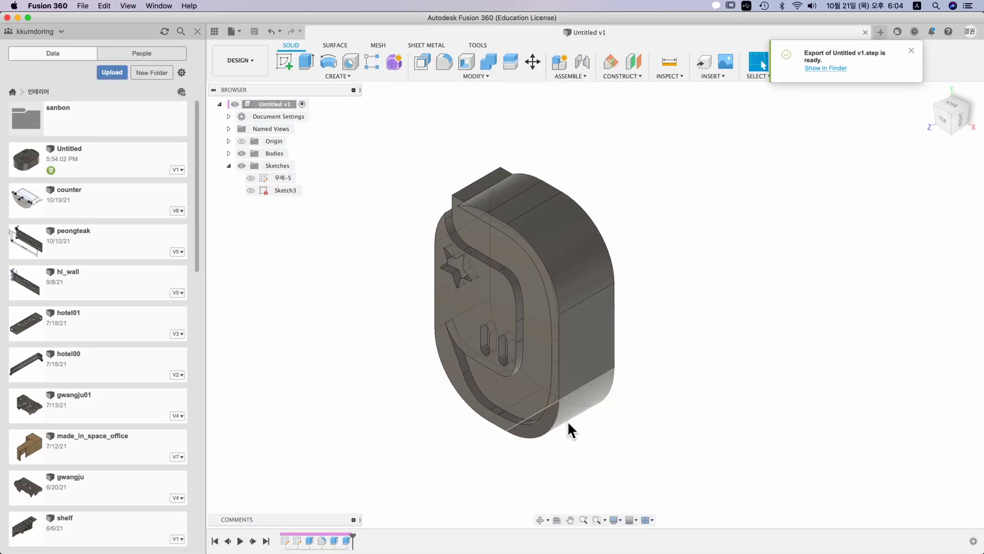
Step: Switch to Adobe Illustrator and open the exported file 무제.AI from the desktop
key(super+Tab)
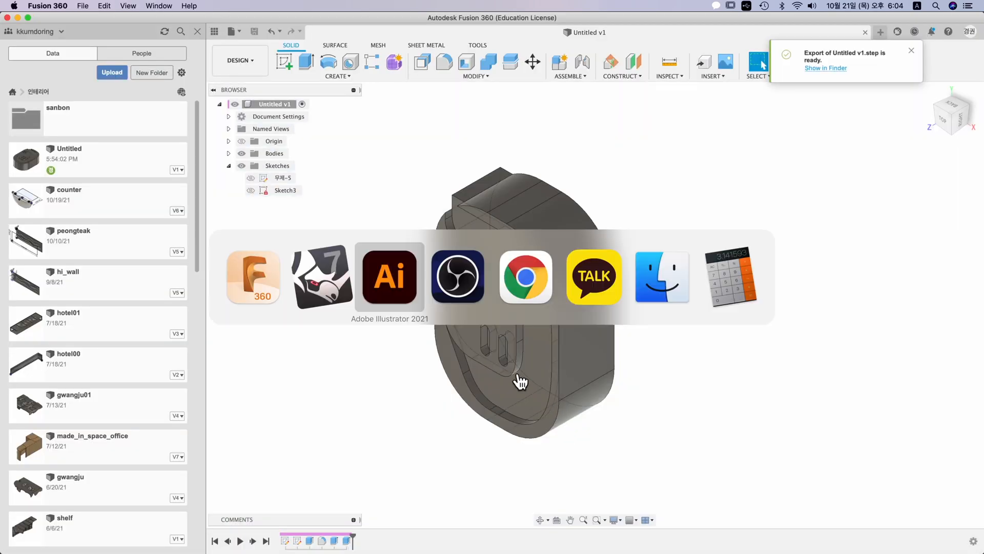
key(super+o)
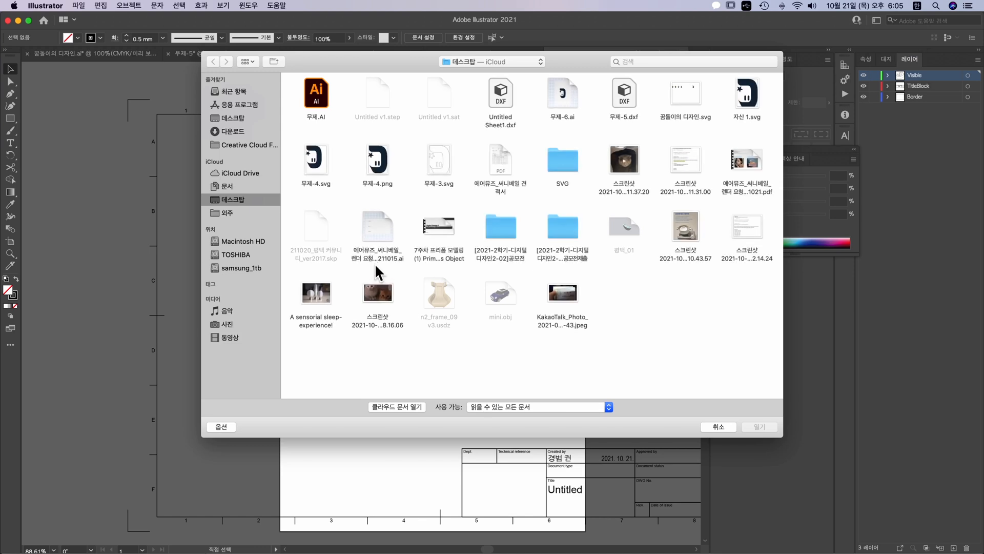
double_click(314, 97)
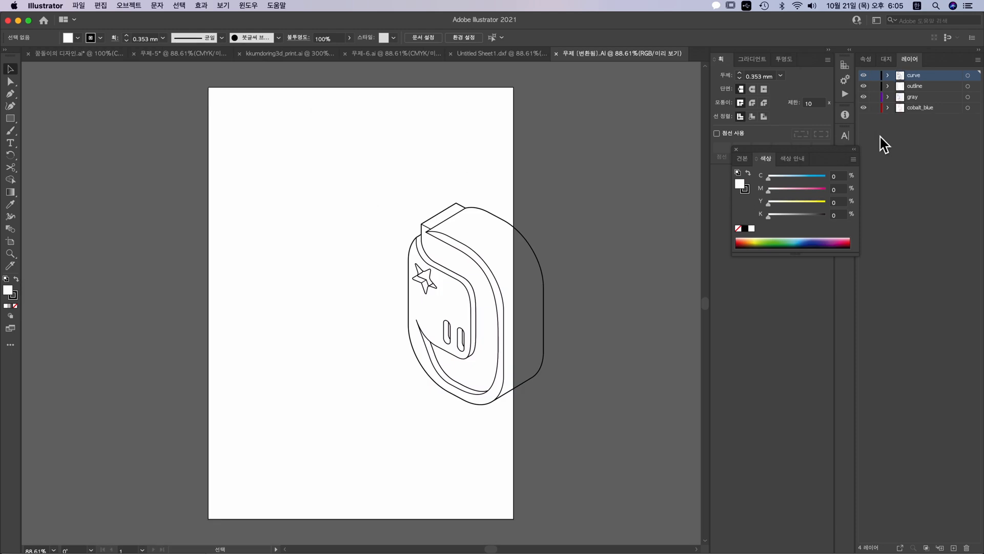
Step: Float the layer list beside the artwork as a taller window and group all paths of the layer curve
drag(910, 59, 600, 70)
drag(693, 171, 664, 413)
click(608, 83)
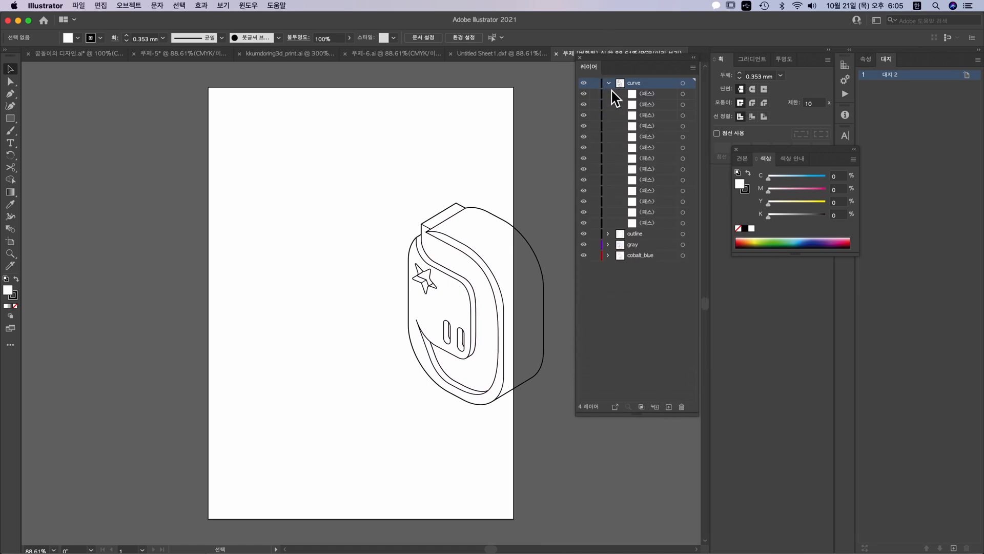
click(648, 96)
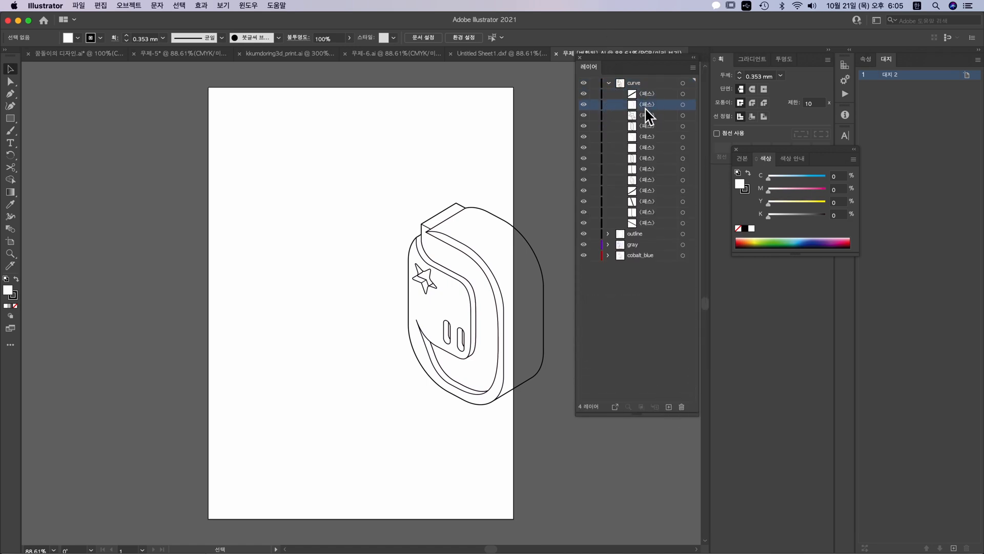
shift+click(646, 223)
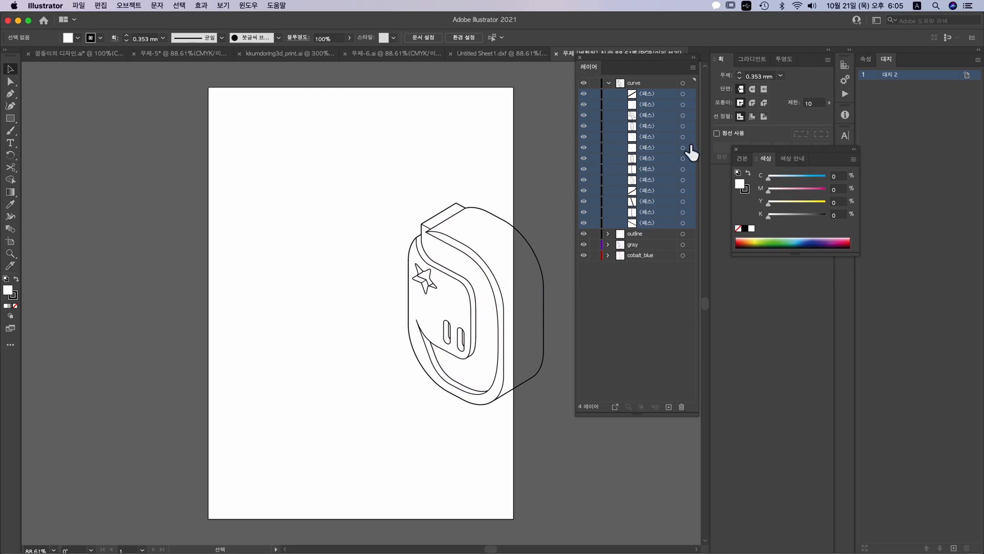
click(683, 93)
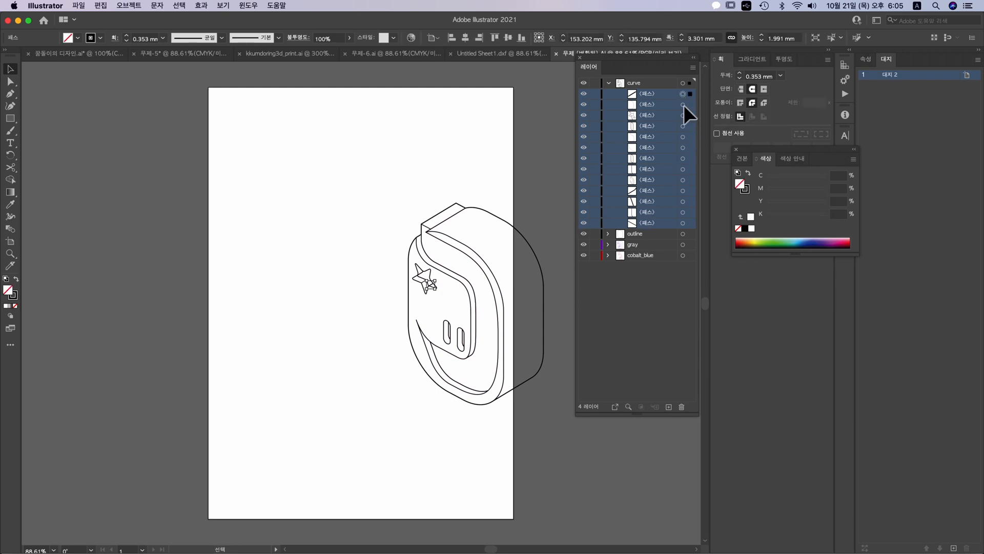
click(684, 83)
key(super+g)
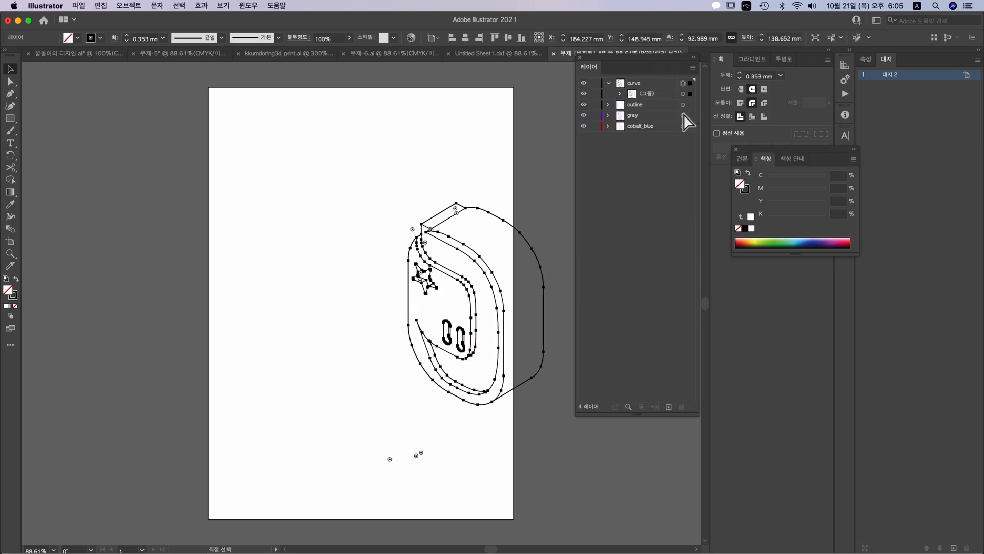
Step: Collapse the contents of the layer curve, make outline the active layer and deselect the artwork
click(642, 95)
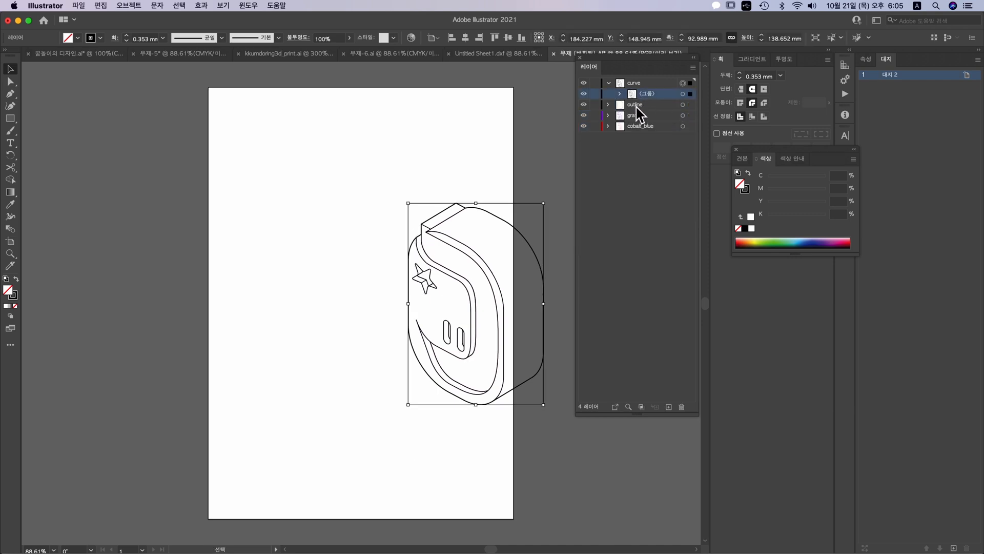
click(636, 106)
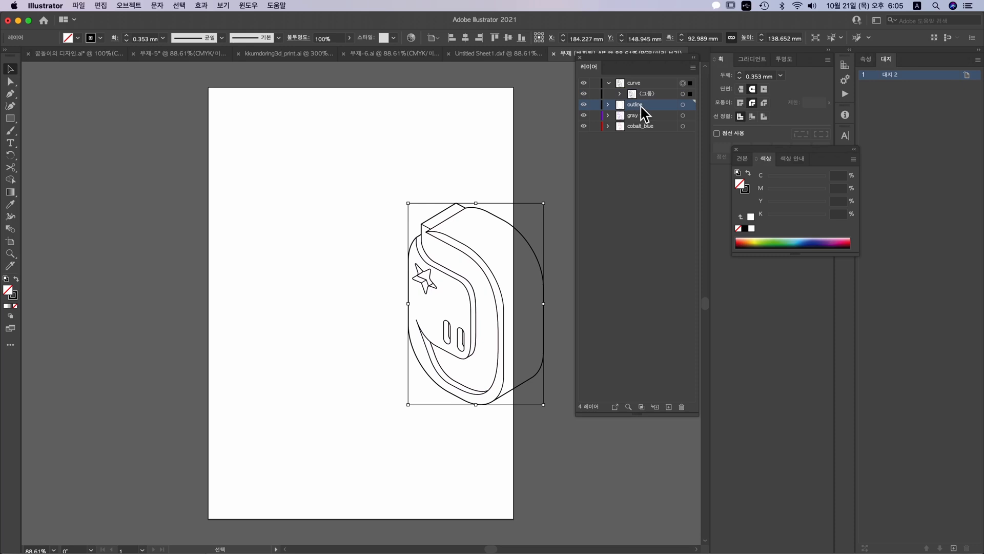
click(609, 82)
click(636, 94)
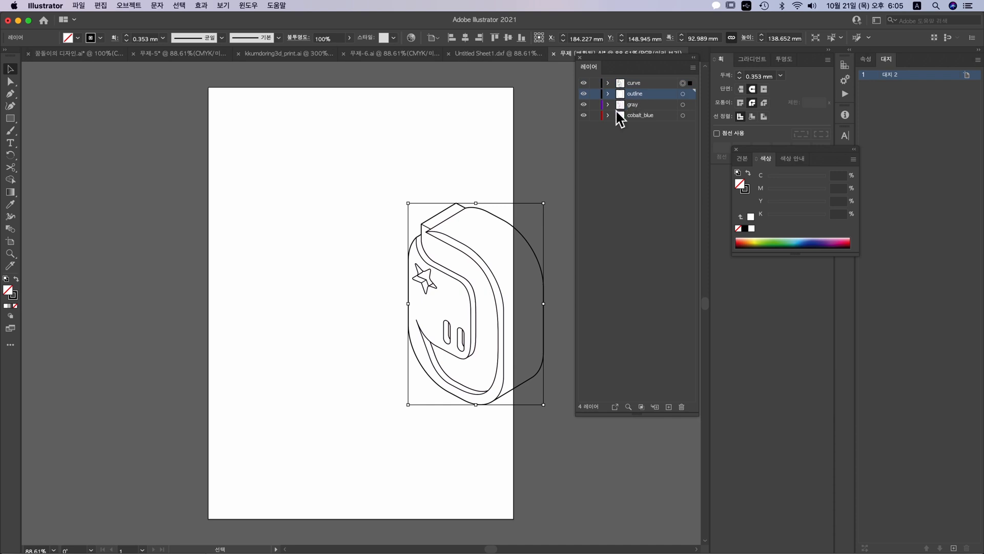
click(543, 127)
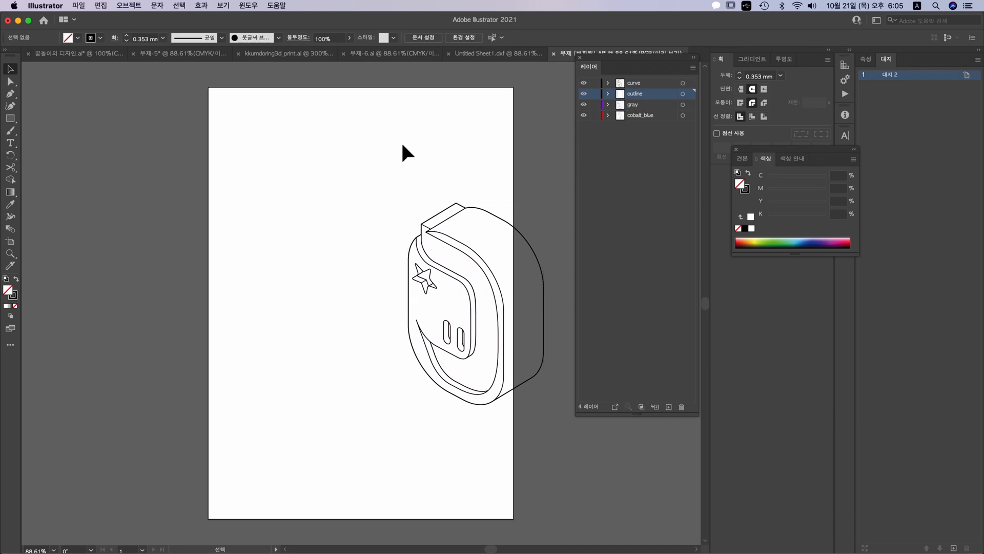
Step: Move the artwork of the layers curve, outline, gray and cobalt_blue together to about the middle of the artboard
click(683, 84)
shift+click(683, 94)
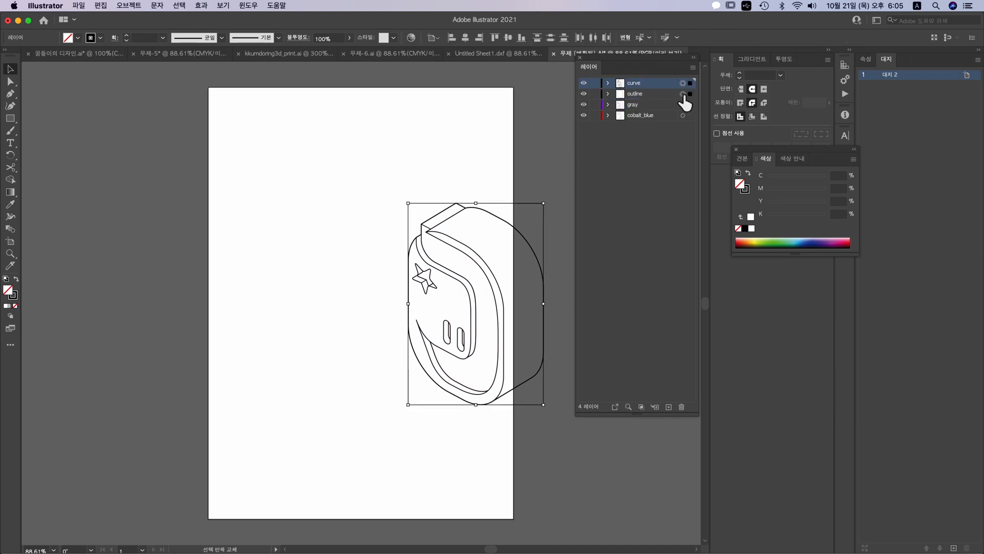
shift+click(683, 104)
shift+click(683, 116)
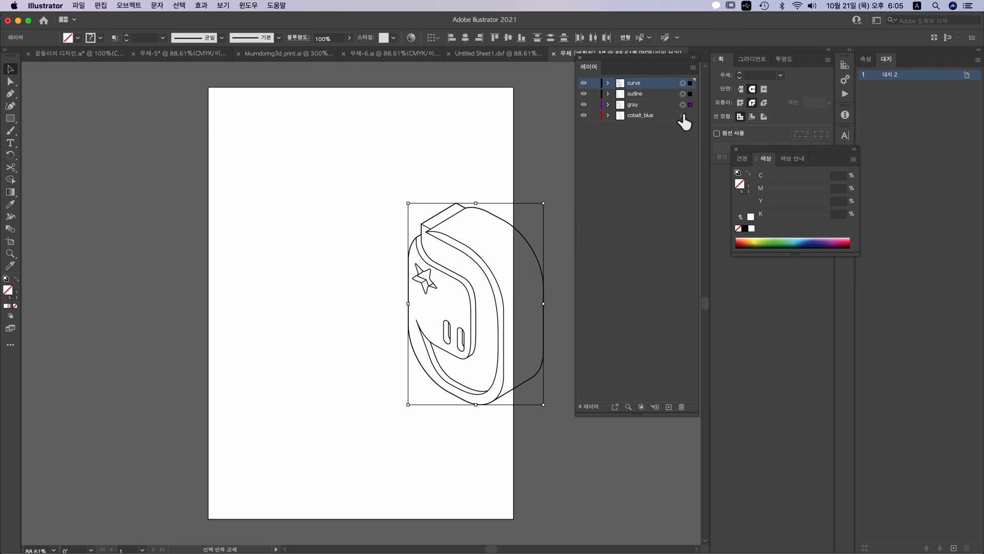
drag(525, 235, 413, 231)
click(486, 229)
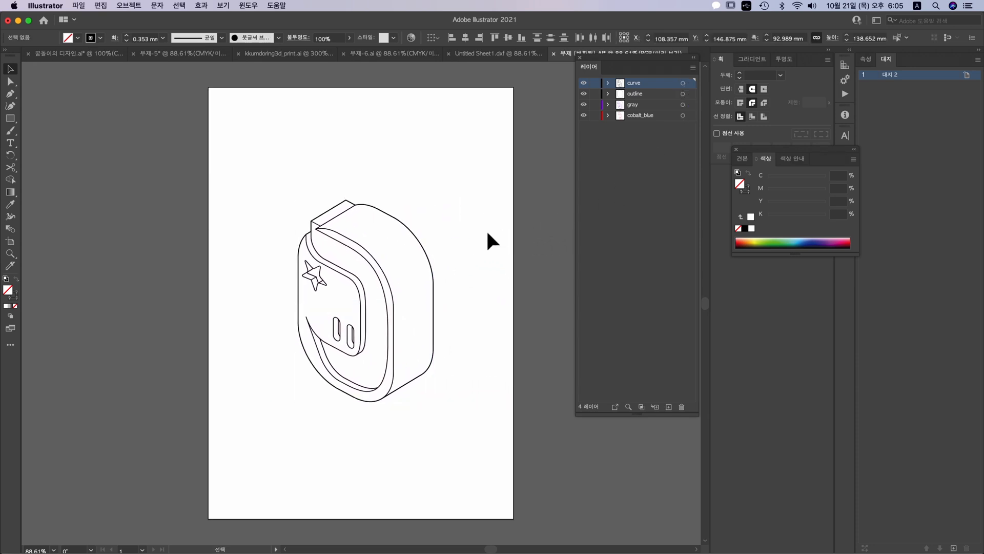
Step: Expand the layer outline and select its path
click(608, 93)
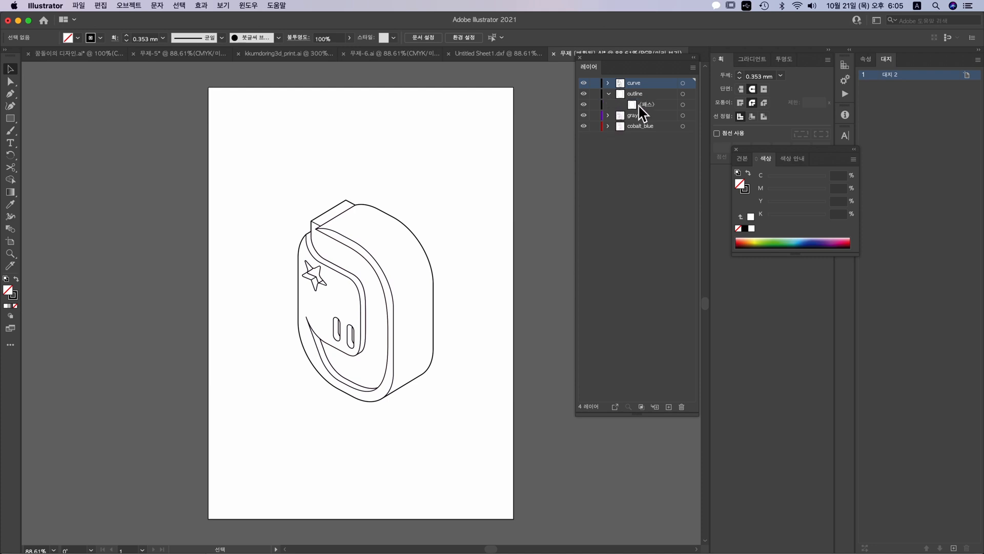
click(683, 105)
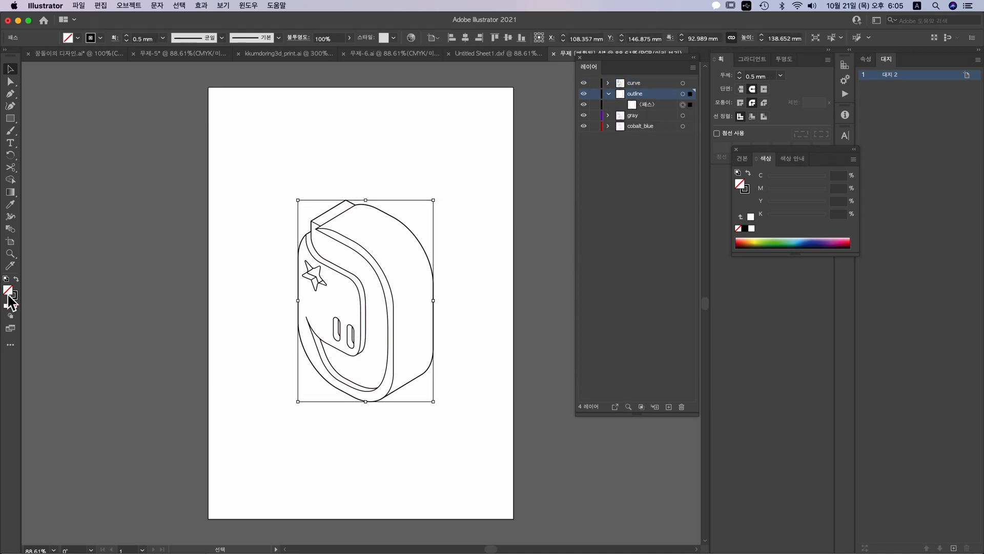
click(597, 180)
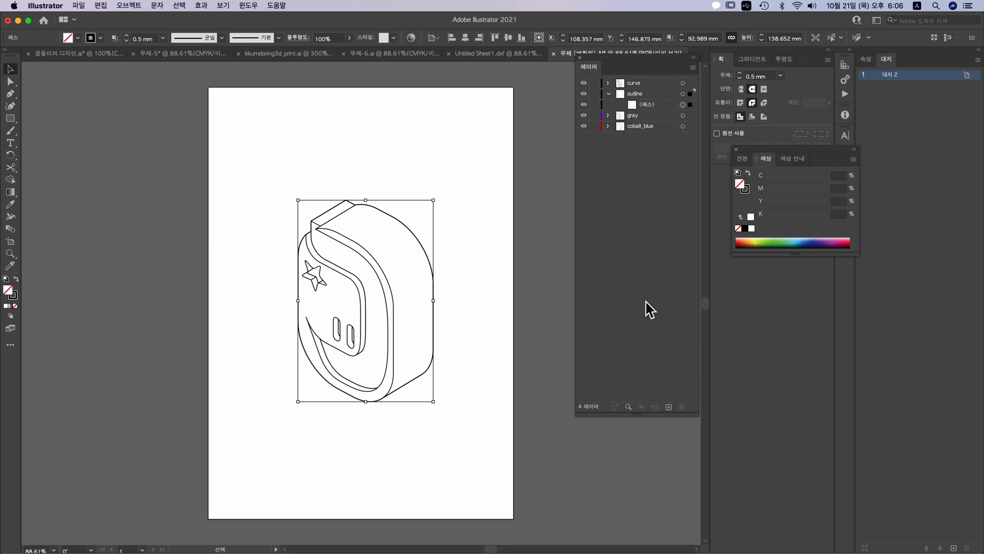
Step: Copy the yellow background rectangle from kkumdoring3d_print.ai and paste it into the 무제 drawing
click(253, 54)
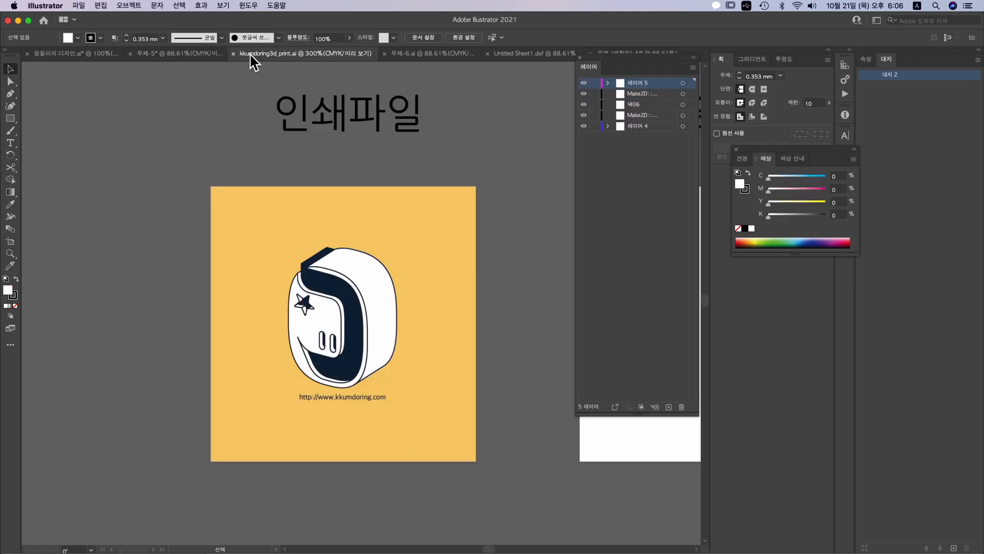
click(469, 199)
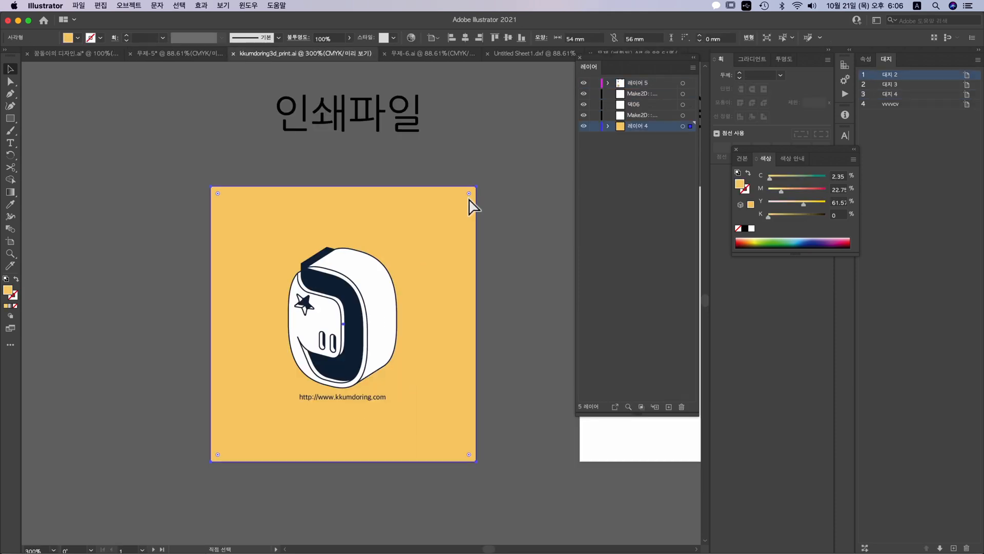
click(615, 53)
key(ctrl+v)
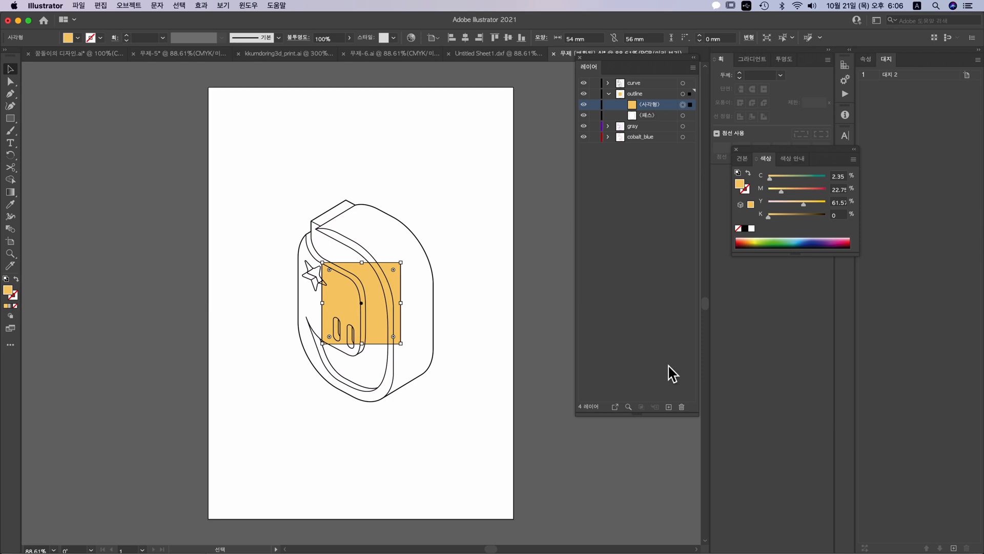
Step: Create a new layer, move the yellow rectangle into it, and place that layer below cobalt_blue
click(669, 406)
drag(643, 96, 648, 153)
drag(647, 113, 637, 148)
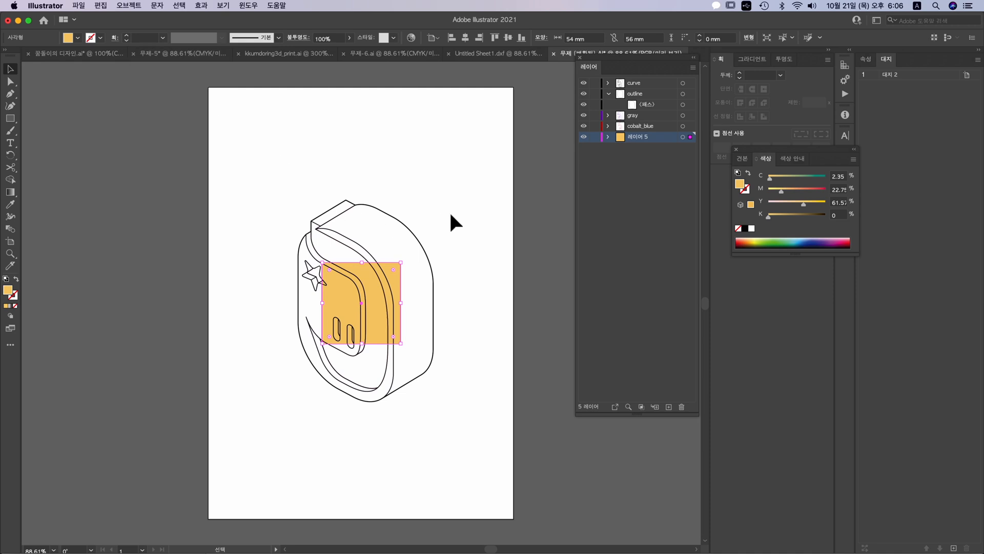
click(480, 222)
Step: Highlight the layers from curve through cobalt_blue and collapse the layer outline
click(647, 126)
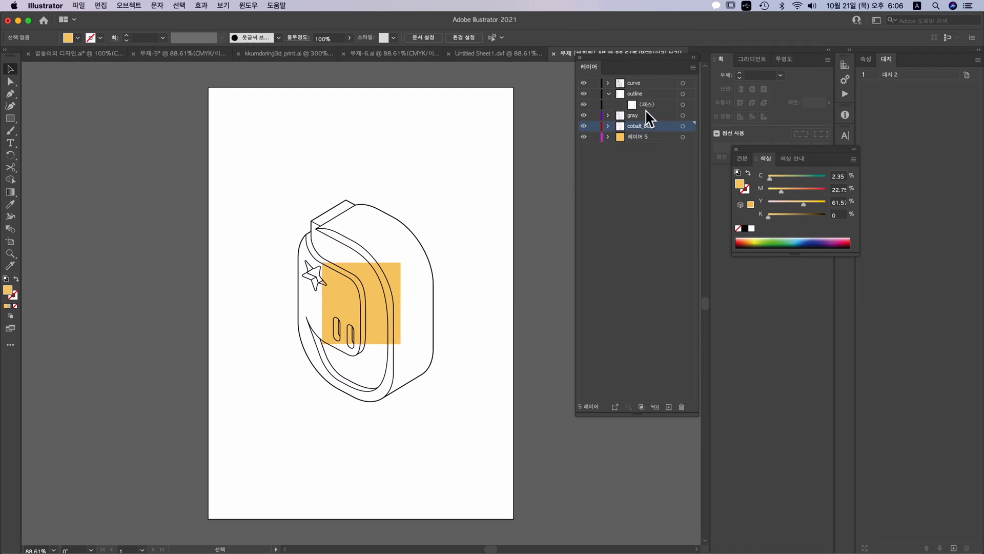
shift+click(644, 84)
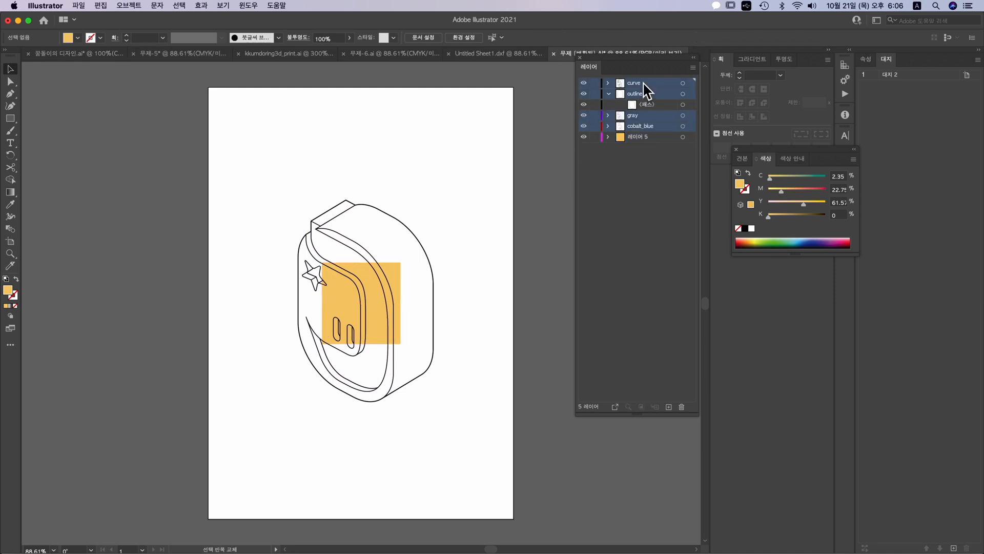
click(608, 94)
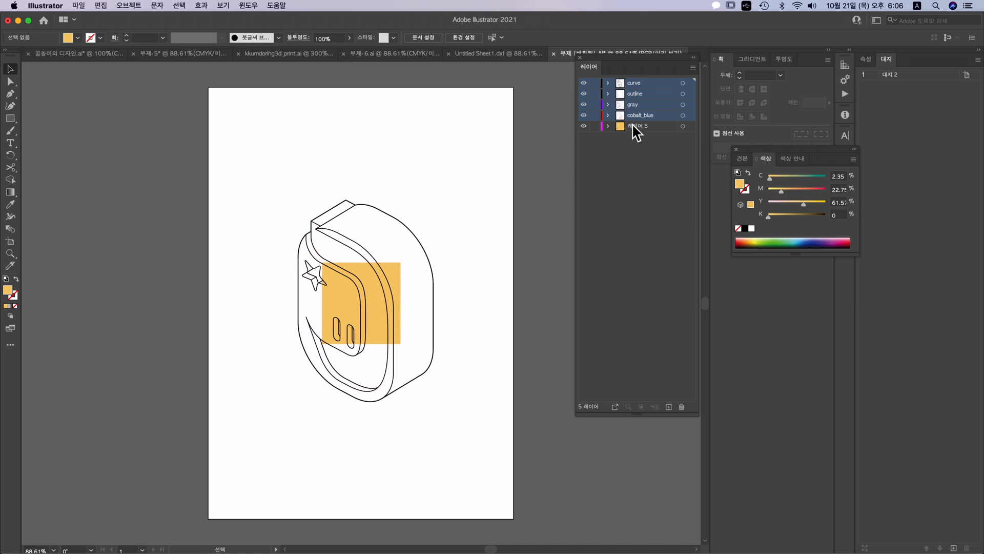
click(651, 169)
click(646, 116)
shift+click(645, 85)
click(684, 83)
shift+click(684, 94)
shift+click(684, 106)
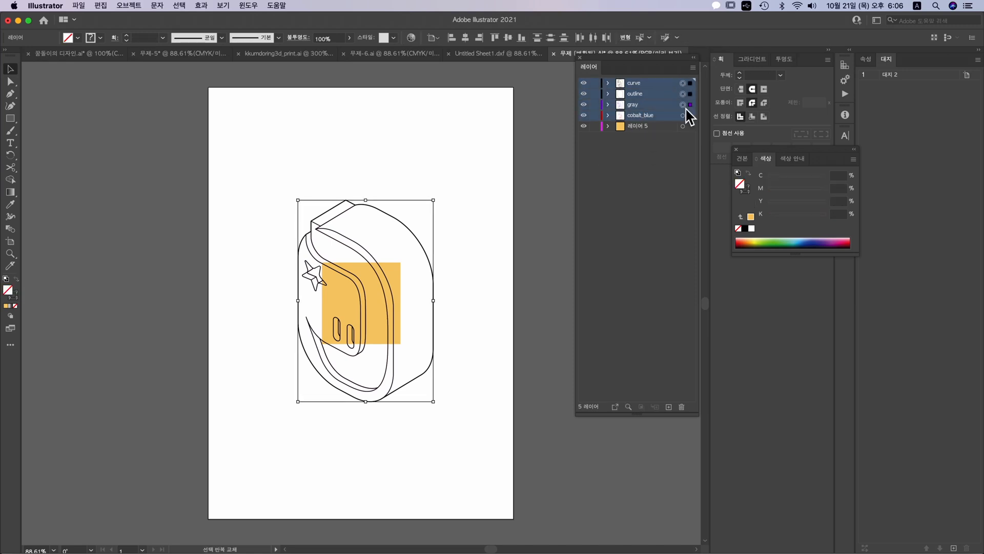
shift+click(684, 115)
key(a)
key(v)
click(445, 241)
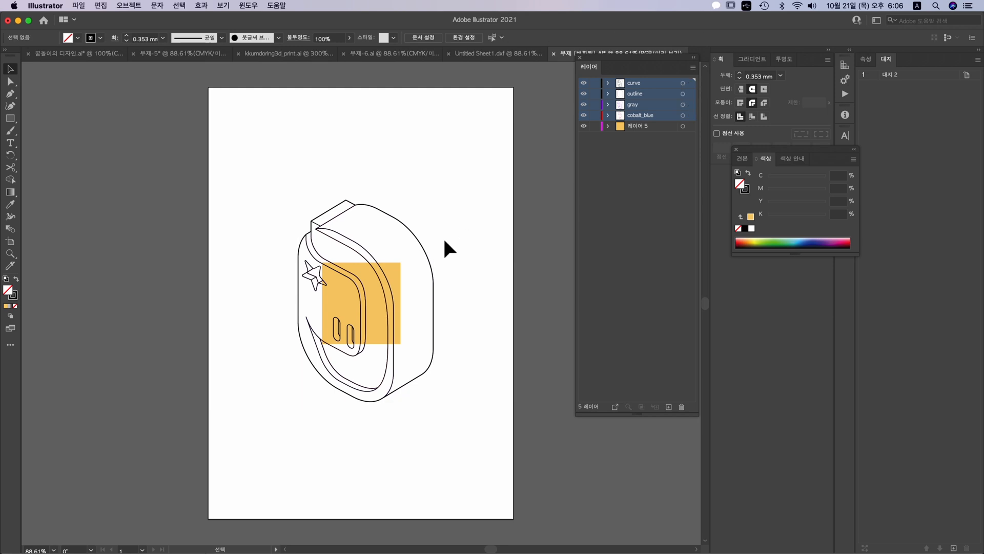
Step: Fill the curve layer's artwork with white, setting C, M, Y and K to 0%
click(419, 234)
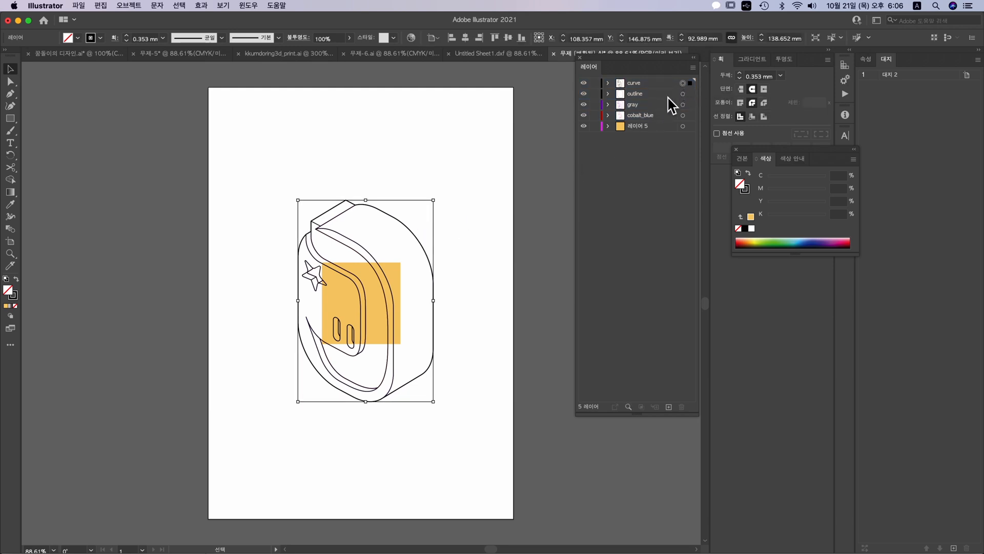
click(639, 94)
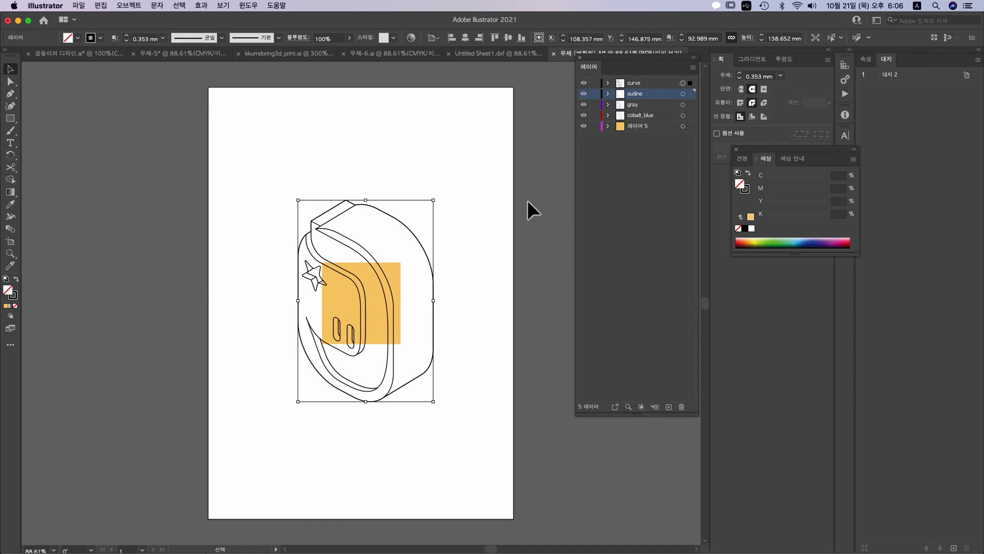
double_click(8, 293)
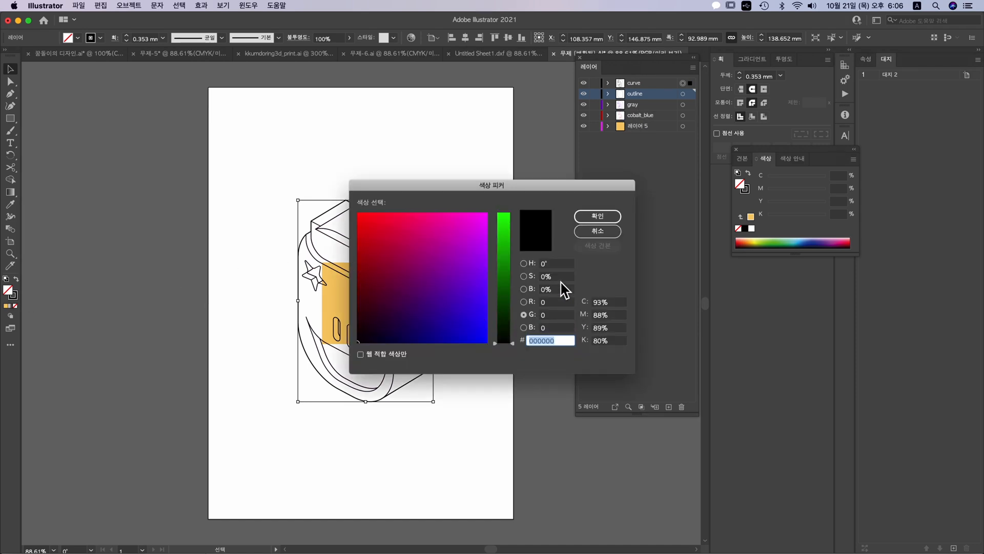
drag(619, 307, 591, 306)
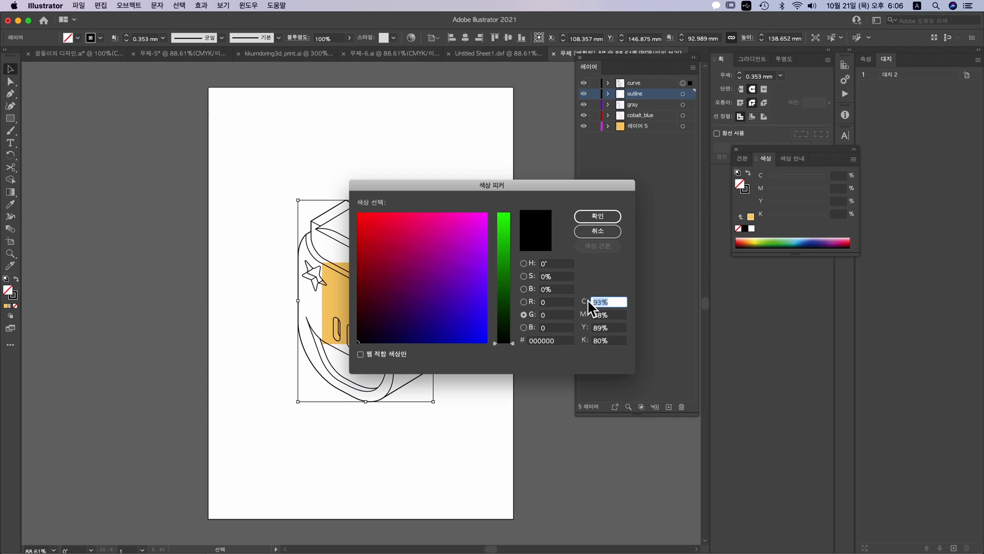
text(0)
key(Tab)
text(0)
key(Tab)
text(0)
key(Tab)
text(0)
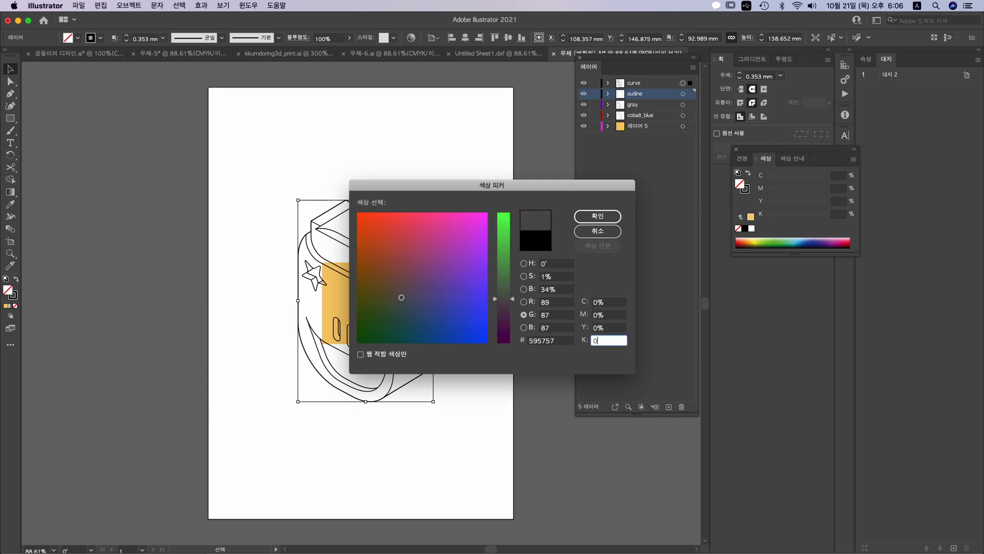
key(Tab)
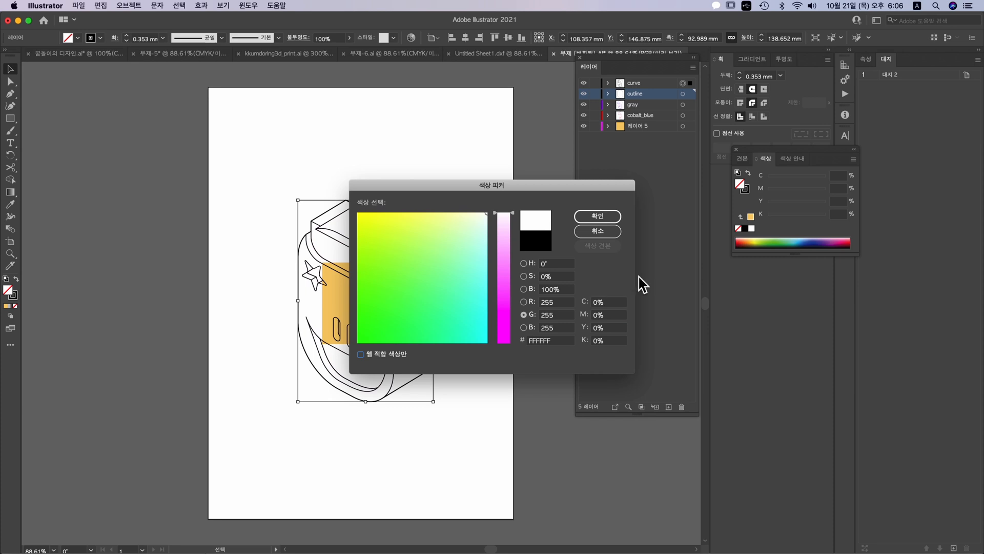
click(613, 217)
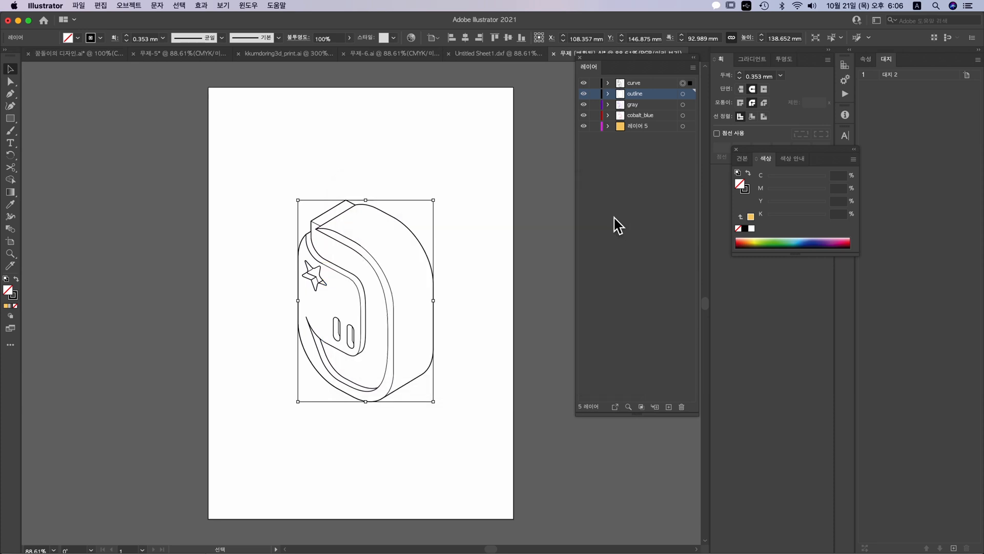
click(504, 277)
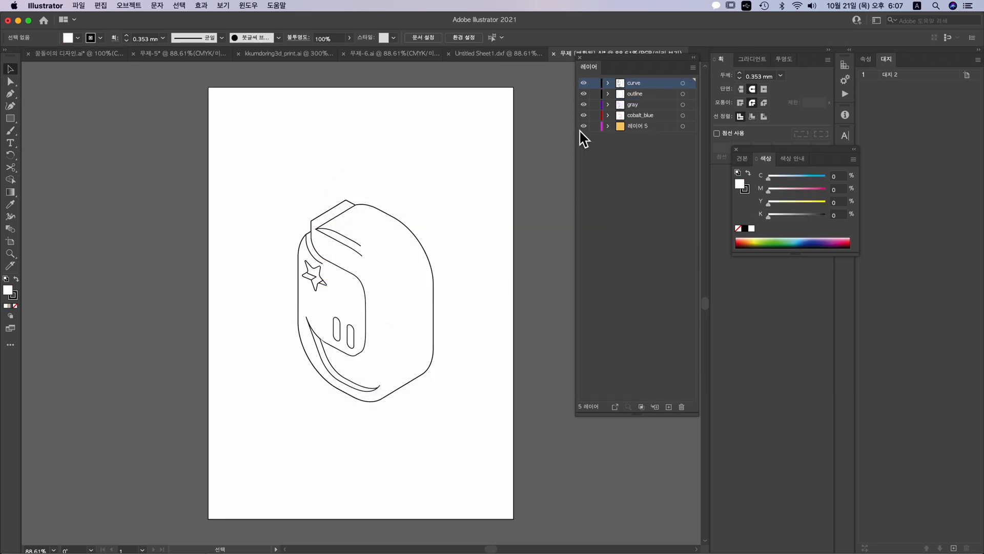
Step: Expand the layer 레이어 5 and highlight its rectangle in the layer list
click(656, 126)
click(608, 126)
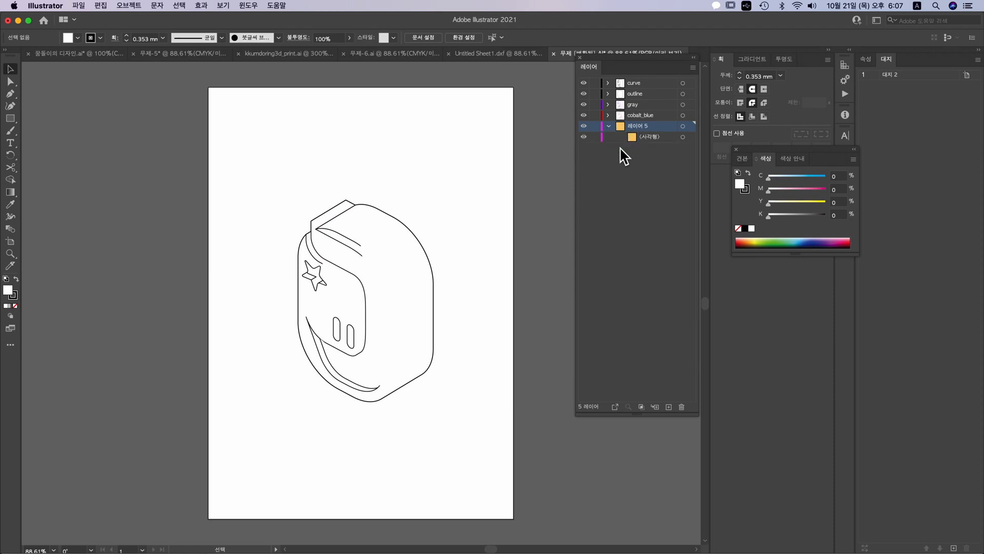
click(653, 136)
click(384, 293)
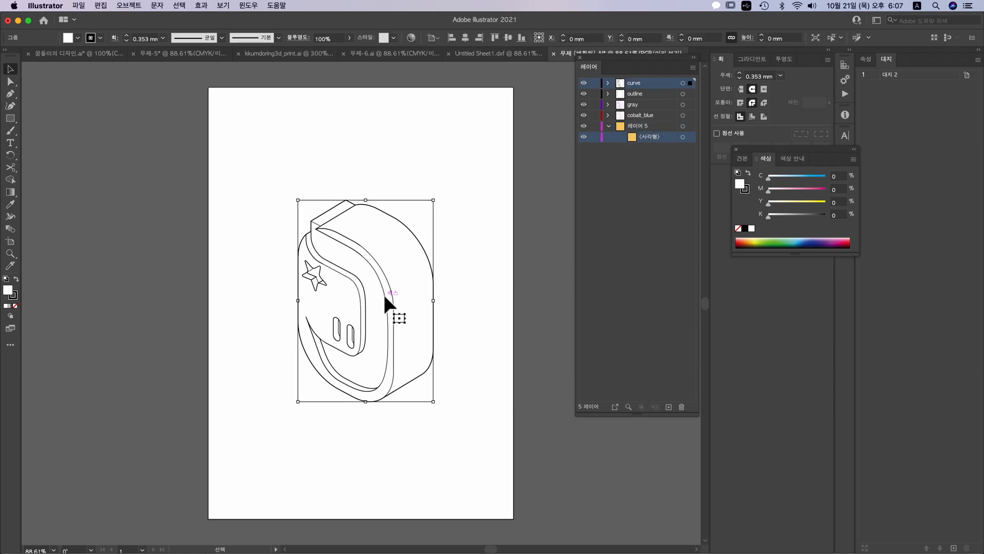
key(a)
key(ctrl+y)
key(ctrl+y)
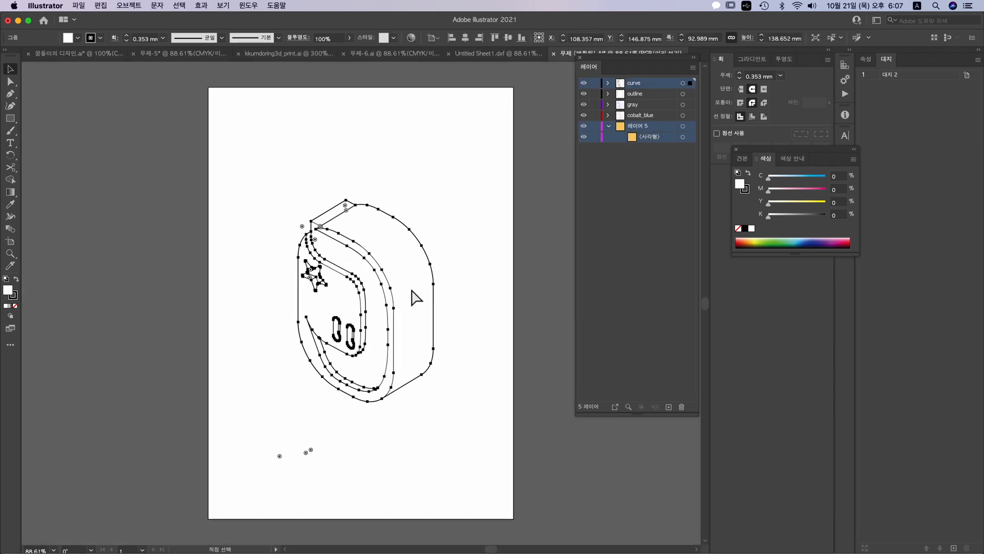
key(v)
click(551, 224)
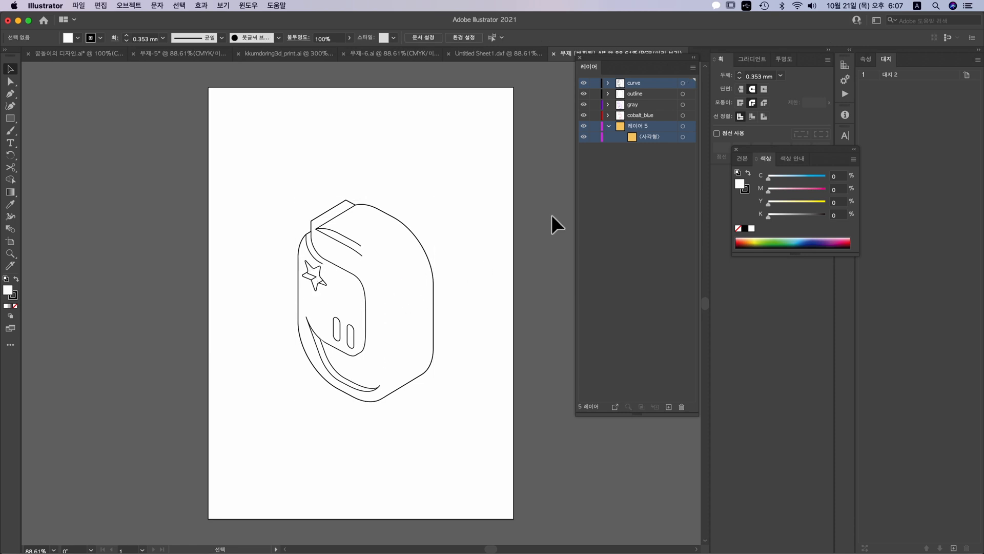
Step: Highlight the rectangle entry in 레이어 5 and hide the curve, outline, gray and cobalt_blue layers
click(645, 138)
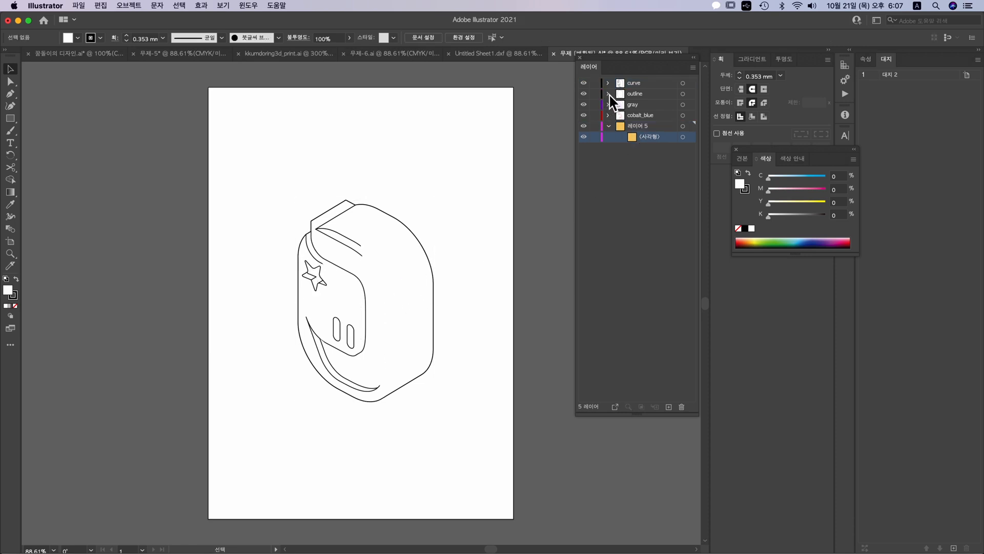
click(583, 93)
click(583, 115)
click(583, 83)
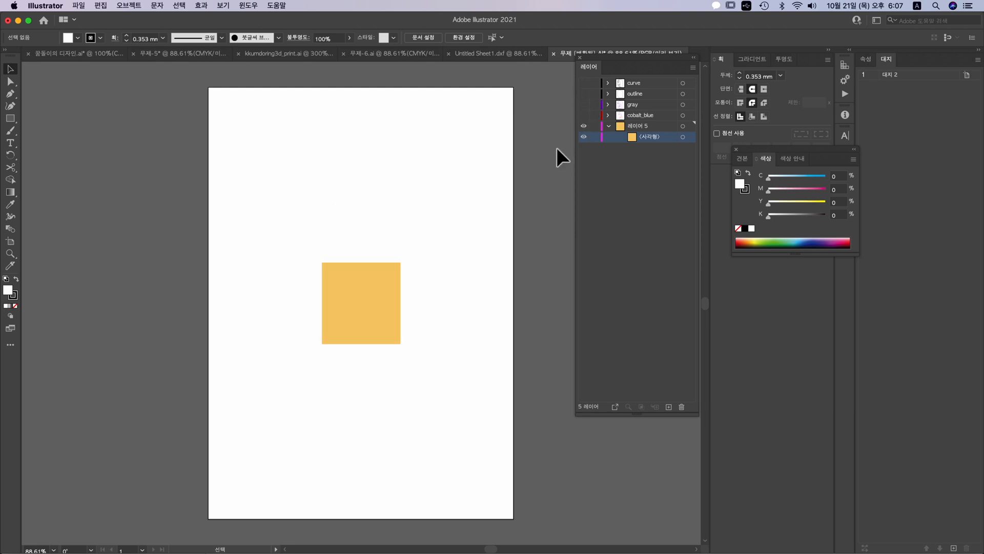
Step: Enlarge the yellow rectangle to cover the whole artboard, 210 mm by 297 mm
click(395, 313)
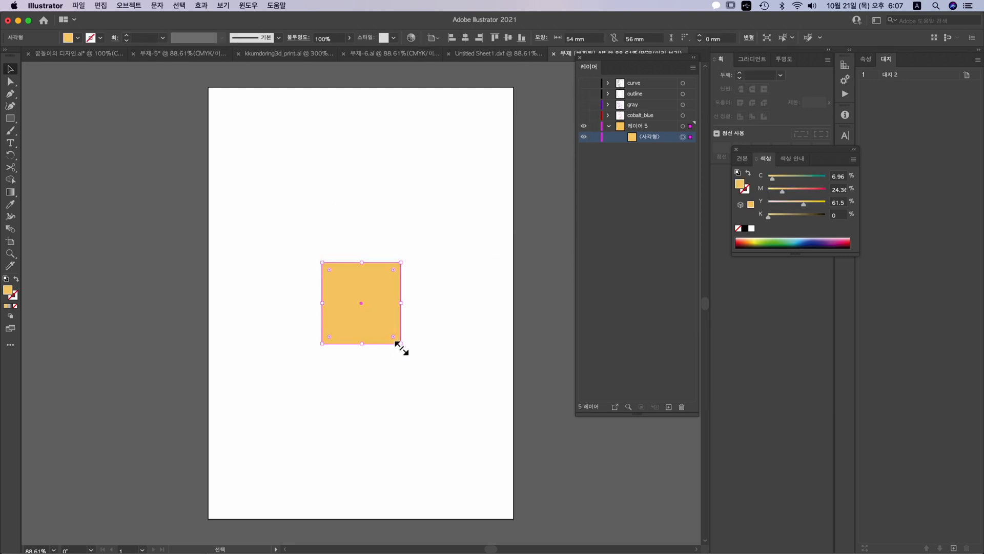
drag(401, 343, 514, 519)
drag(322, 262, 209, 87)
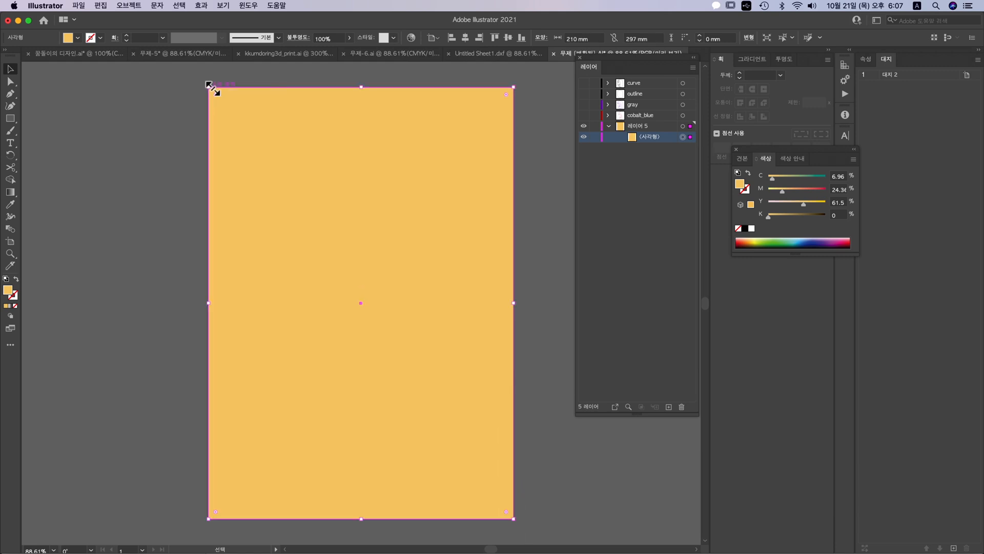
Step: Show the outline layer and fill its shape with white, setting C, M, Y and K to 0%
click(583, 94)
click(646, 94)
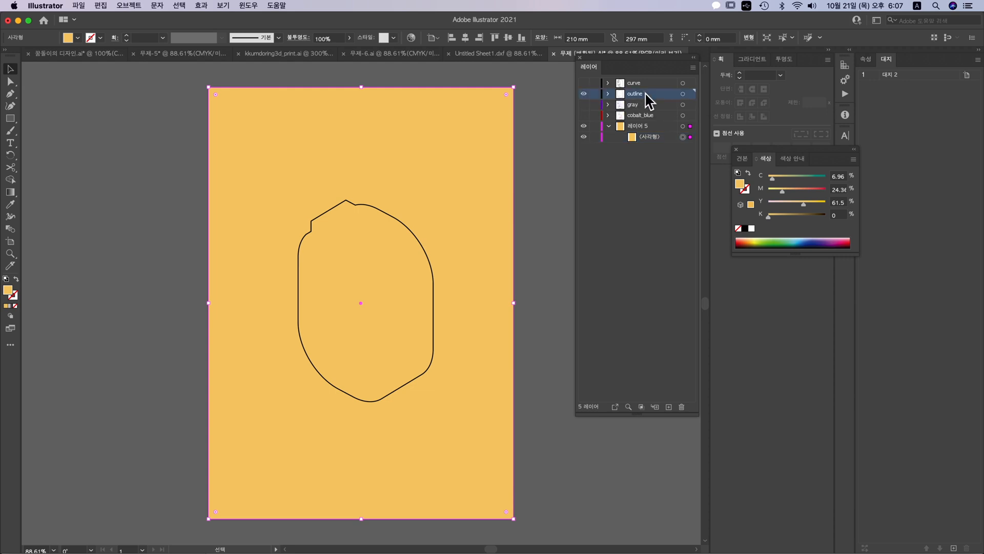
click(683, 94)
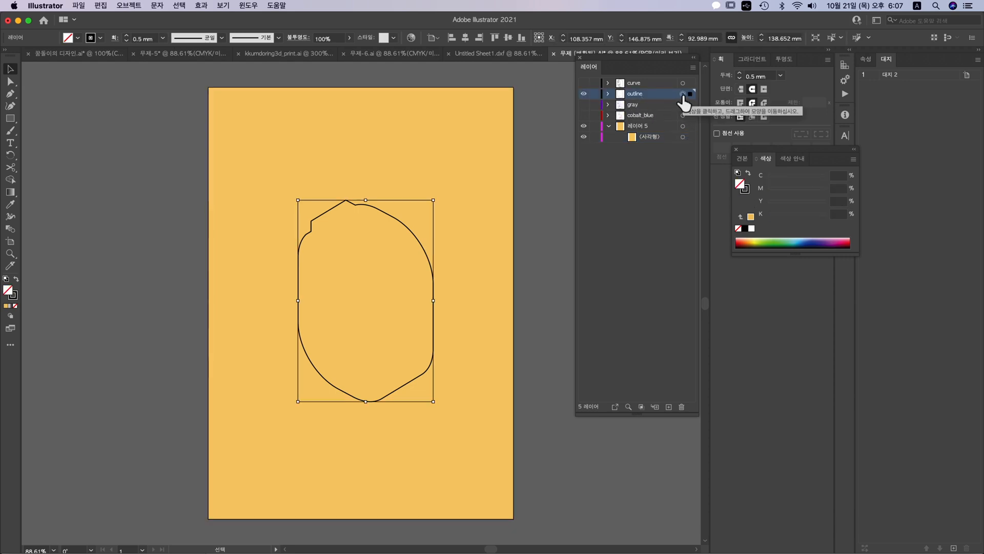
double_click(12, 293)
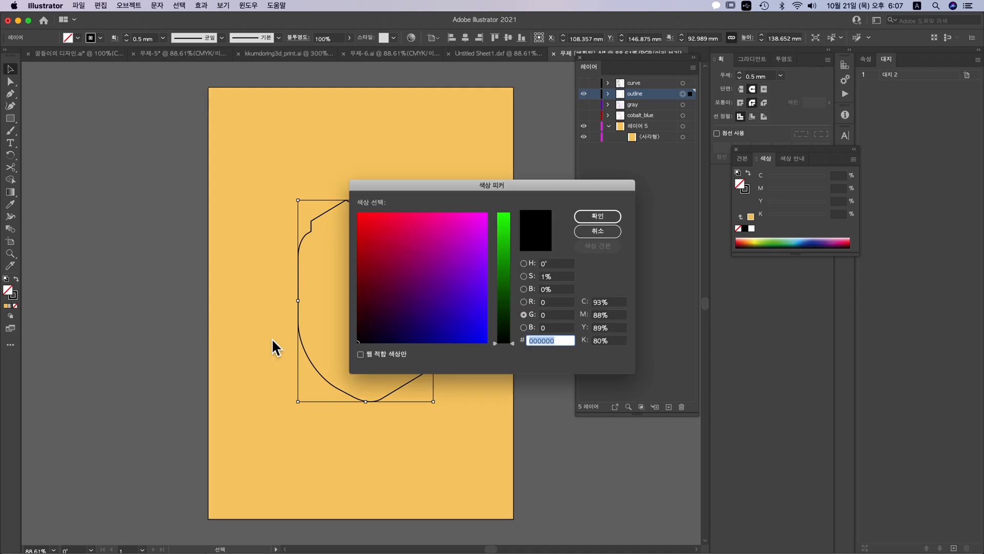
click(607, 304)
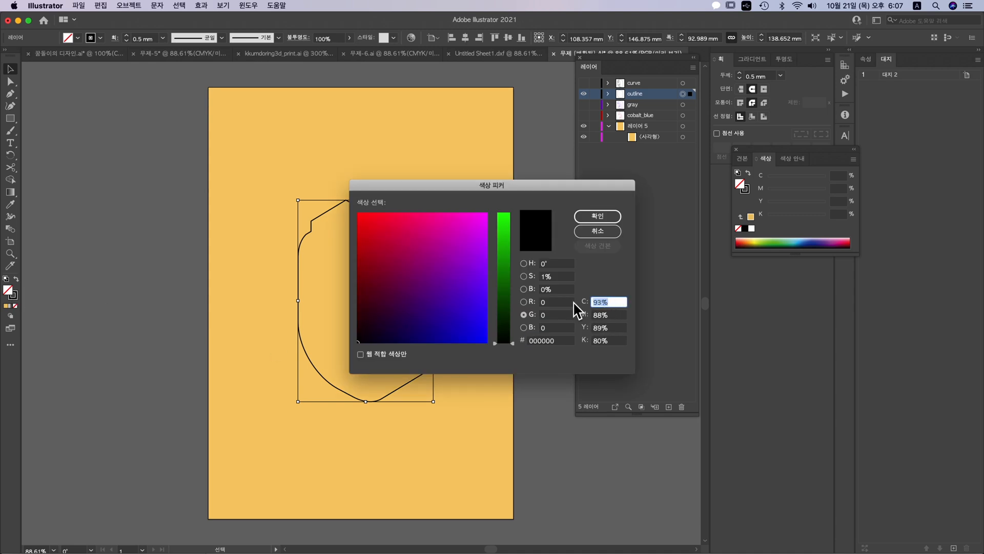
text(0)
key(Tab)
text(0)
key(Tab)
text(0)
key(Tab)
text(0)
key(Return)
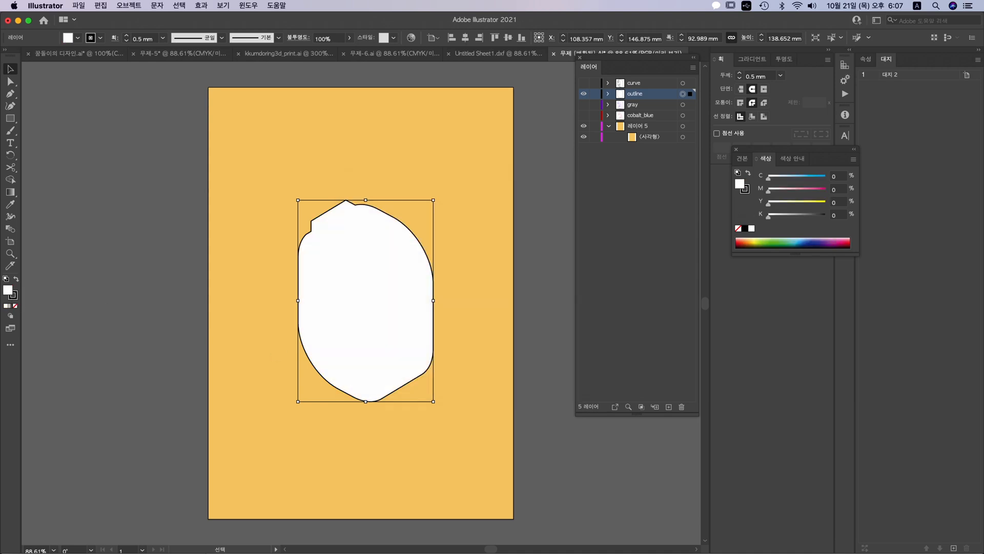
click(533, 202)
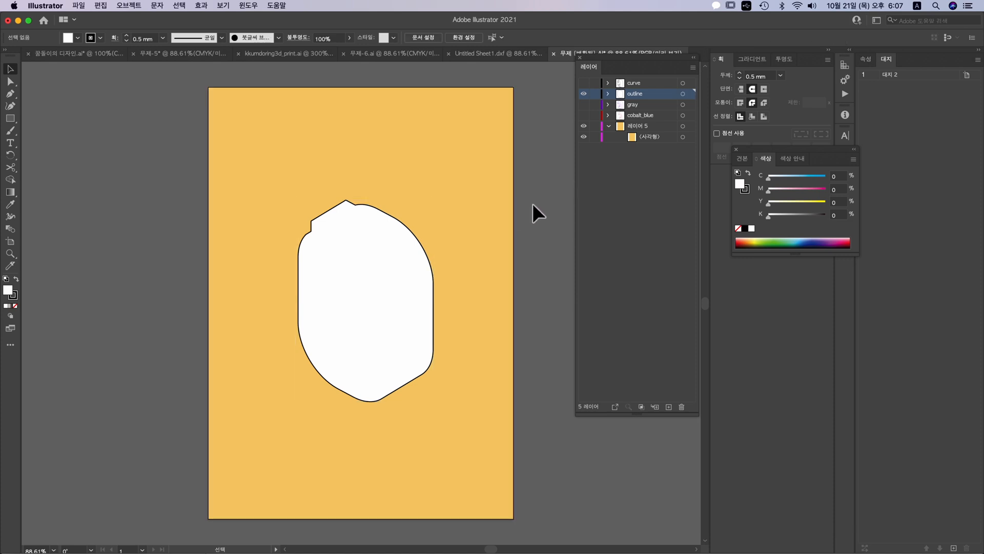
Step: Show and expand the curve layer, and set the fill of its artwork to none
click(584, 82)
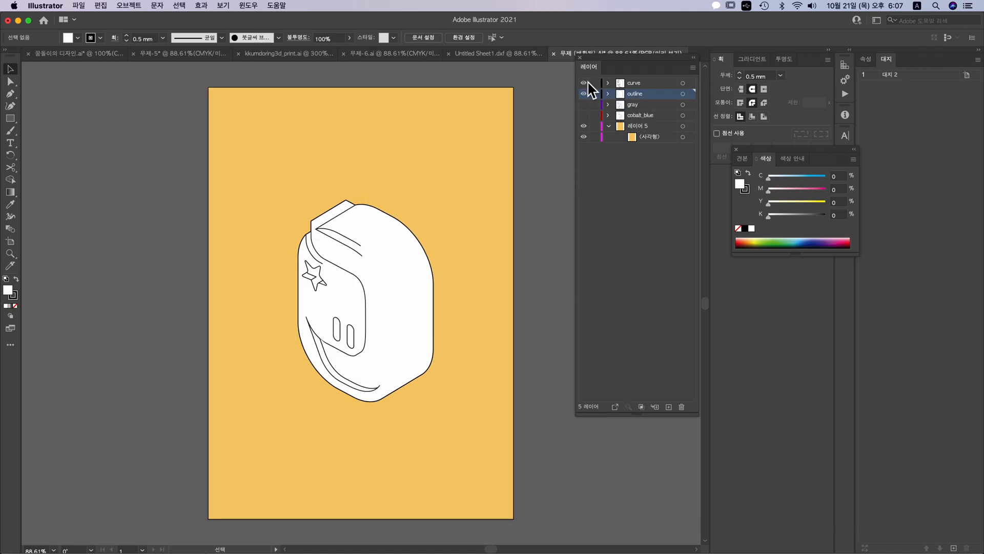
click(609, 83)
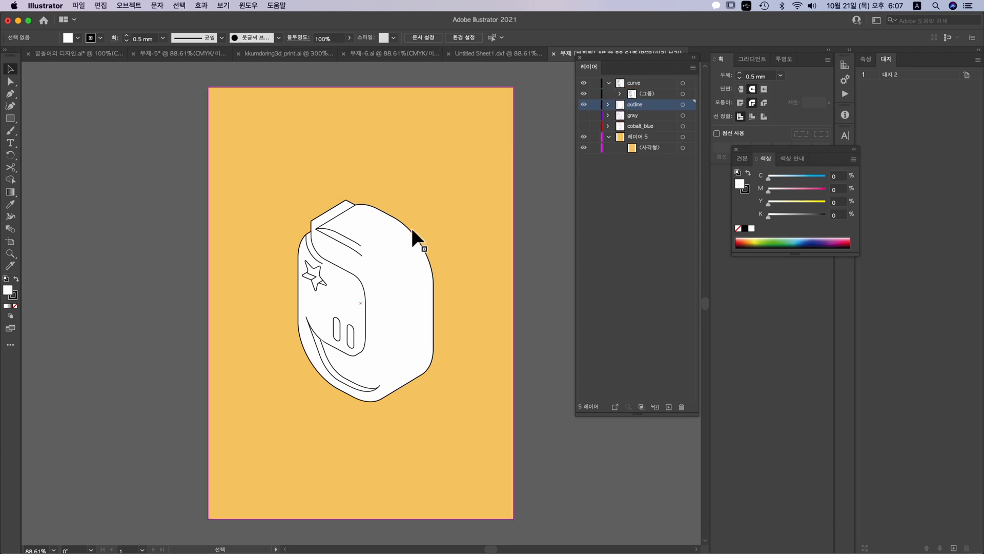
click(683, 83)
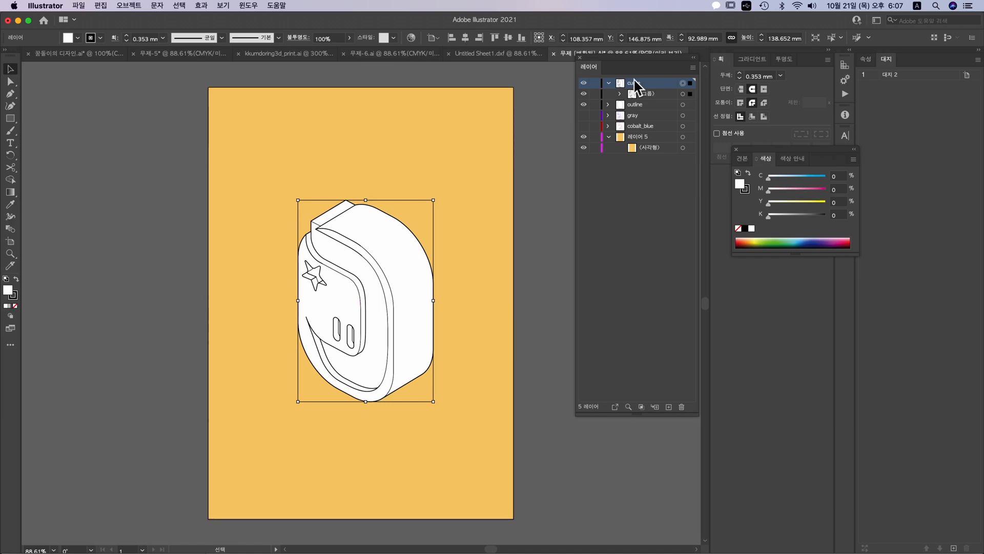
double_click(9, 292)
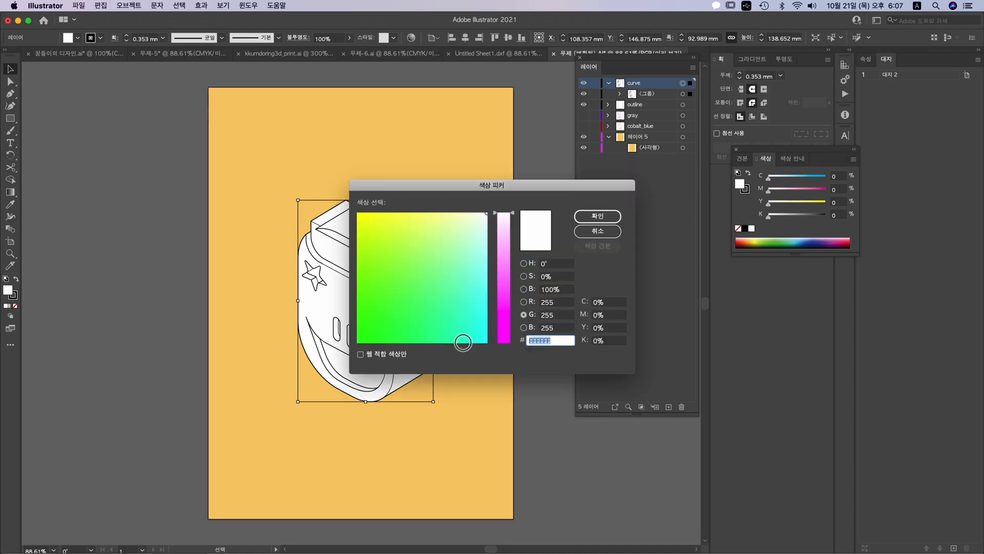
key(Escape)
click(15, 306)
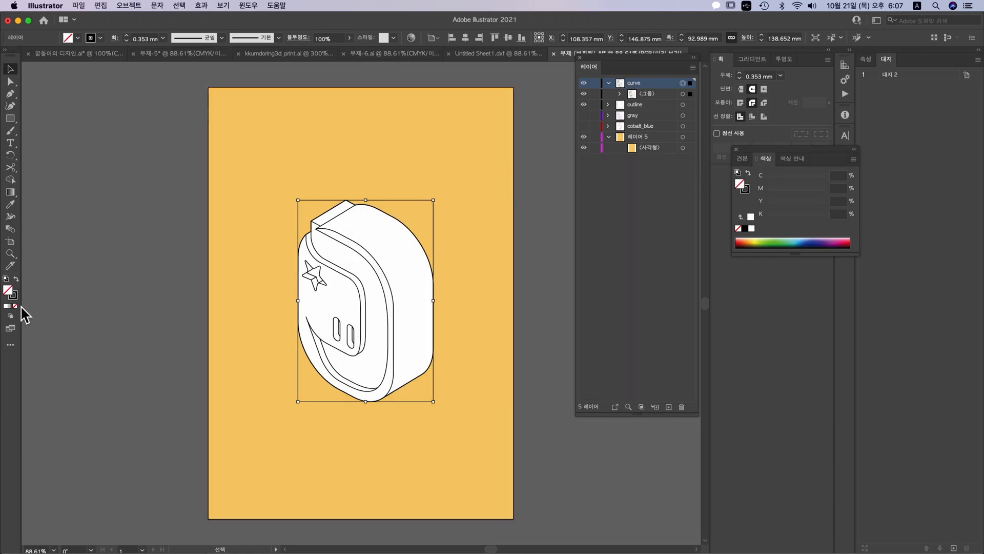
click(112, 349)
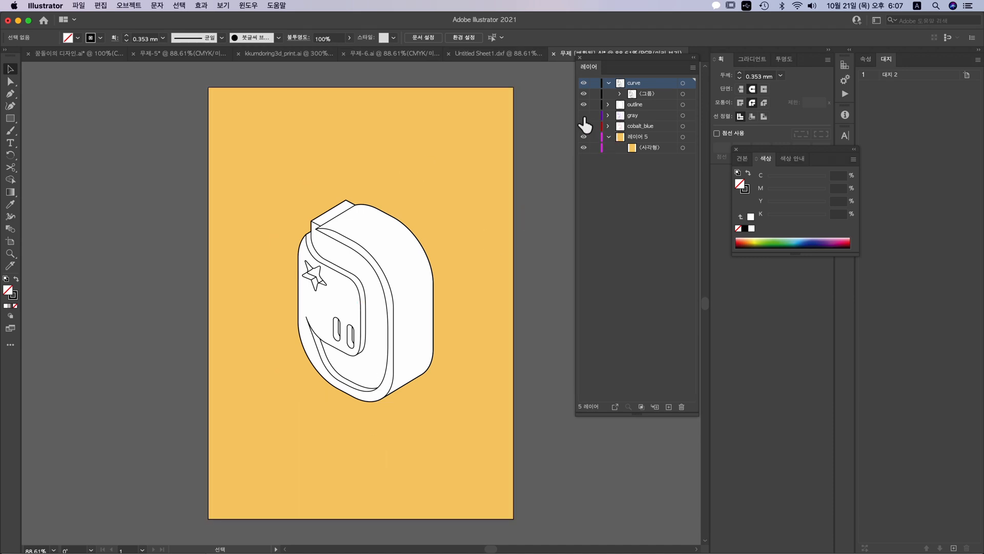
Step: Show and expand the gray layer, and set the stroke of all its paths to none
click(608, 115)
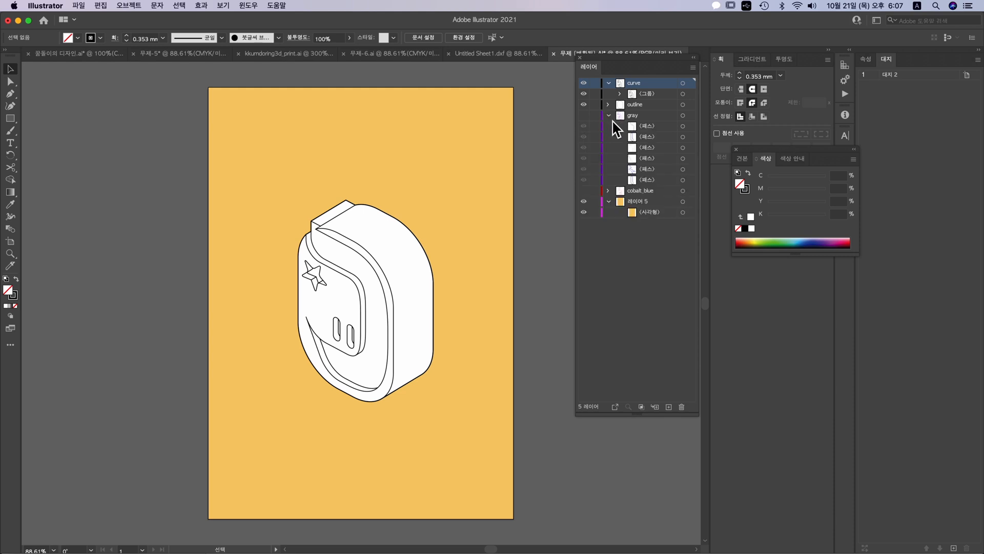
click(642, 128)
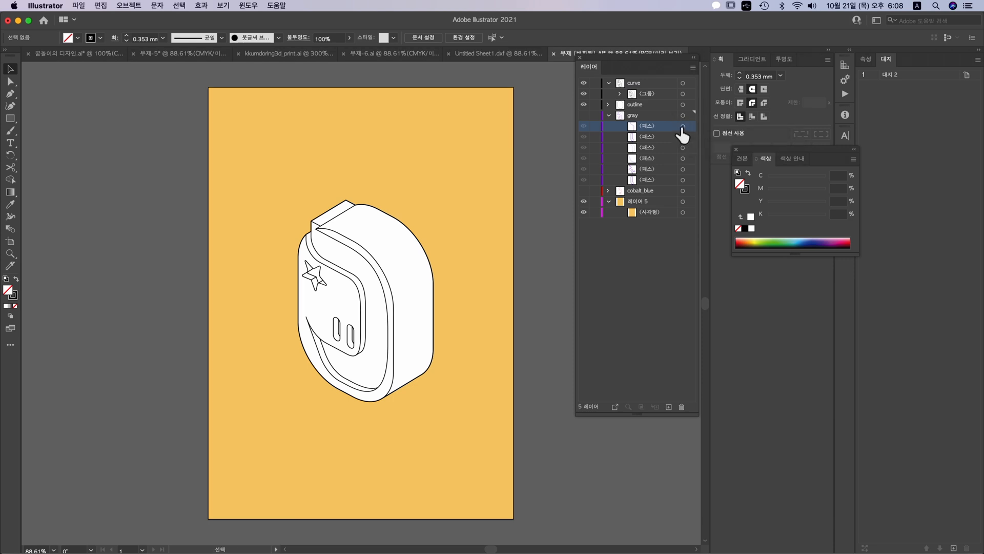
click(583, 115)
click(683, 116)
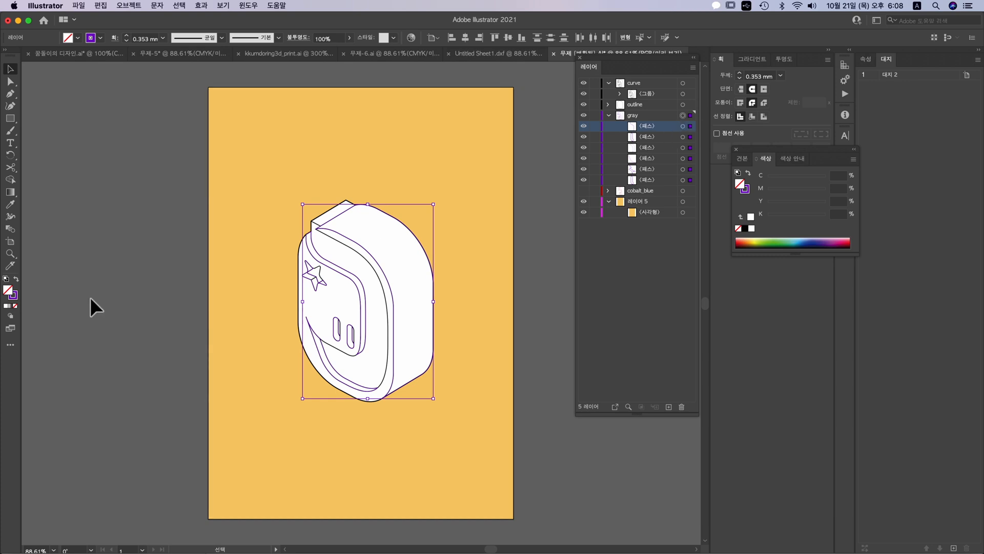
click(12, 295)
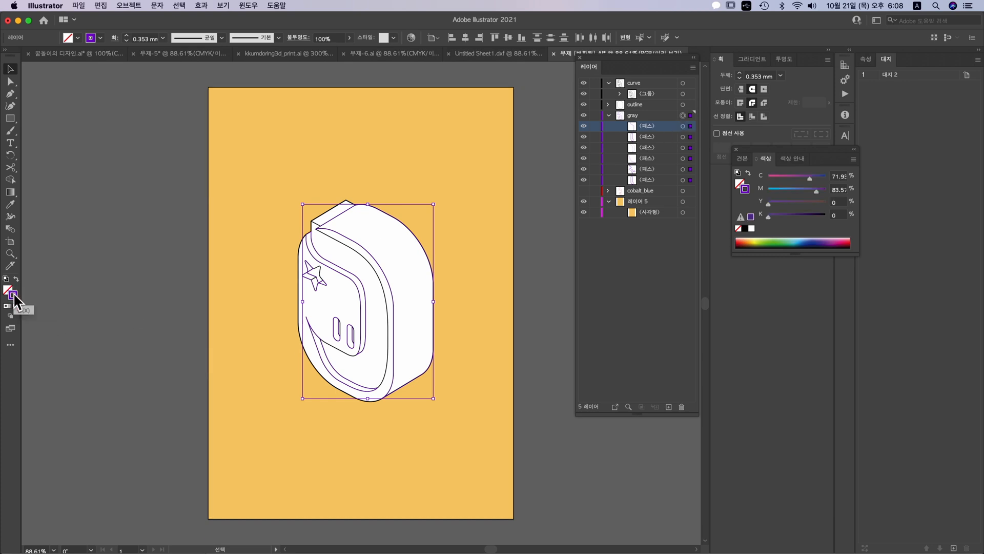
click(16, 306)
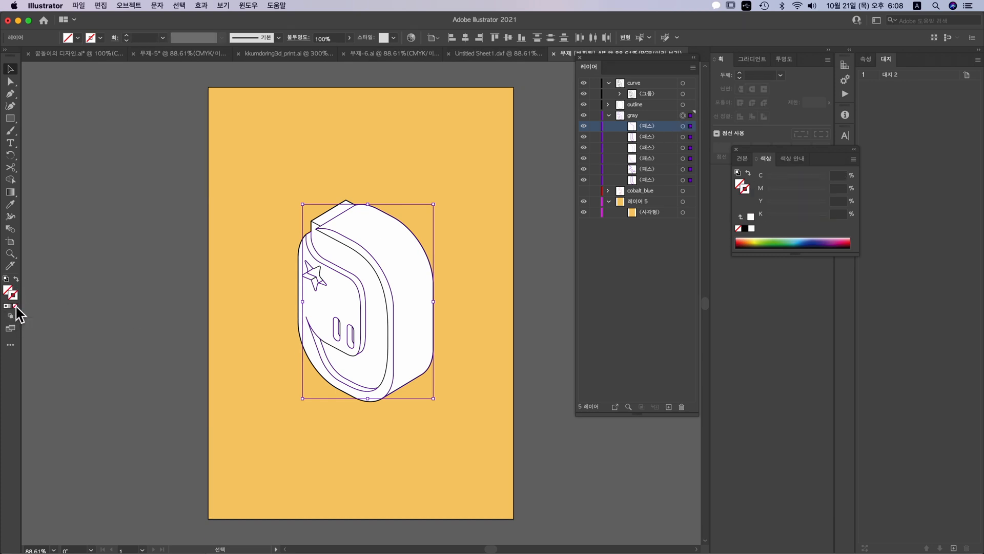
Step: Fill all paths of the gray layer with light gray, setting C, M, Y and K to 10%
double_click(9, 291)
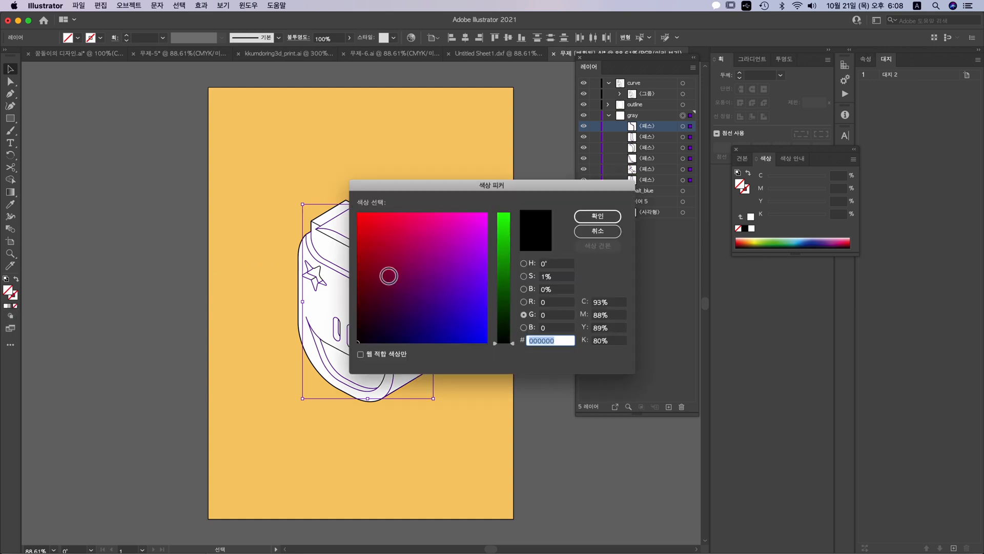
drag(622, 303, 564, 306)
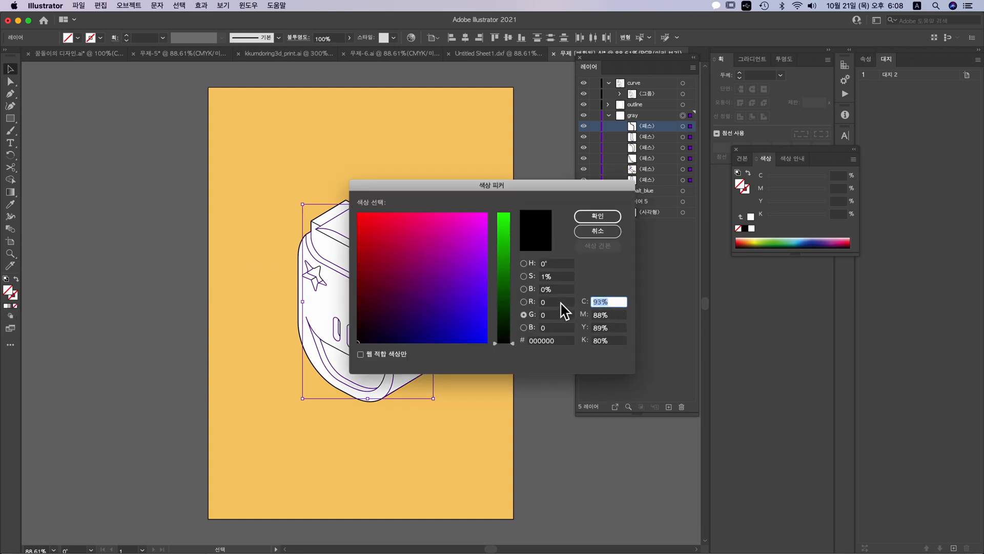
text(10)
key(Tab)
text(10)
key(Tab)
text(10)
key(Tab)
text(1)
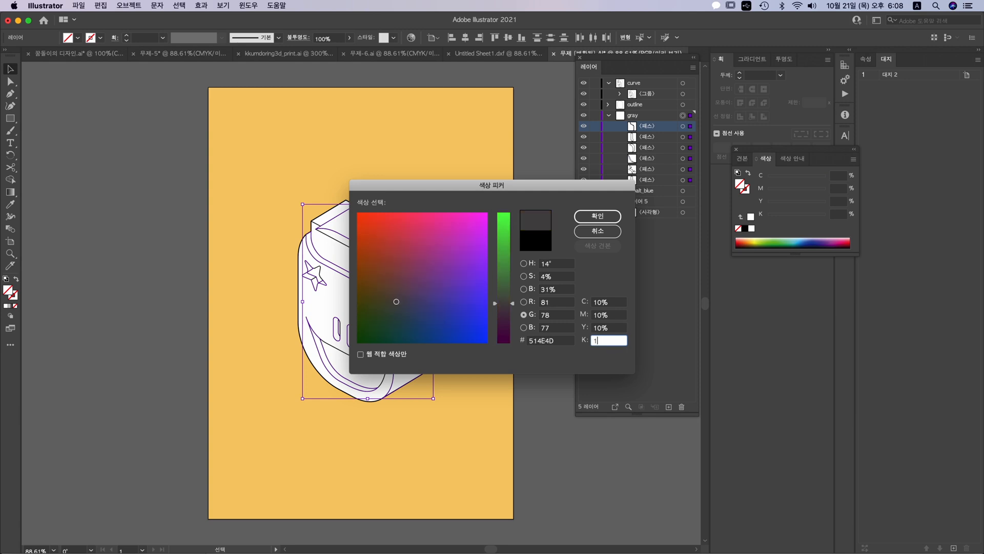
text(0)
key(Tab)
click(605, 221)
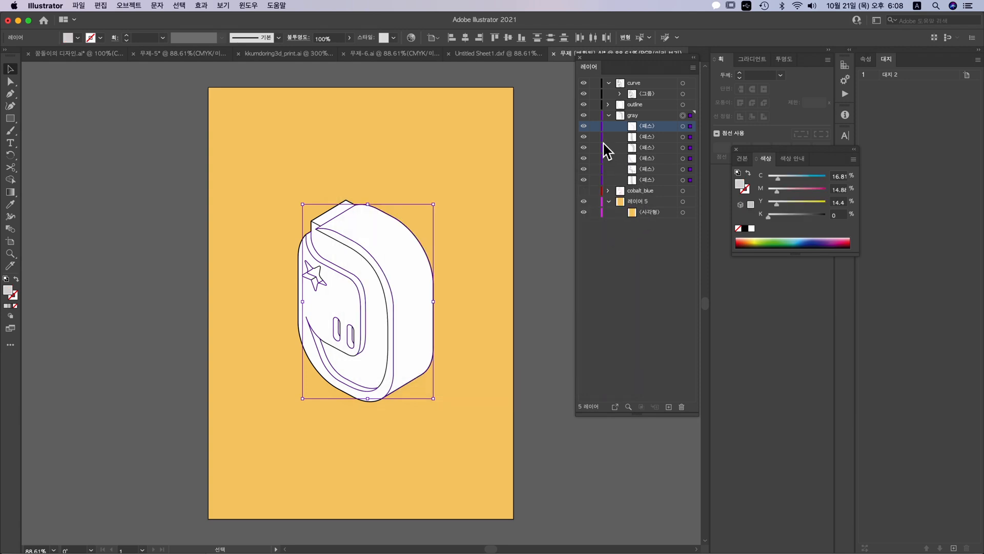
Step: Collapse the gray layer and move it into the curve layer, directly below the line group and above the outline layer
click(609, 115)
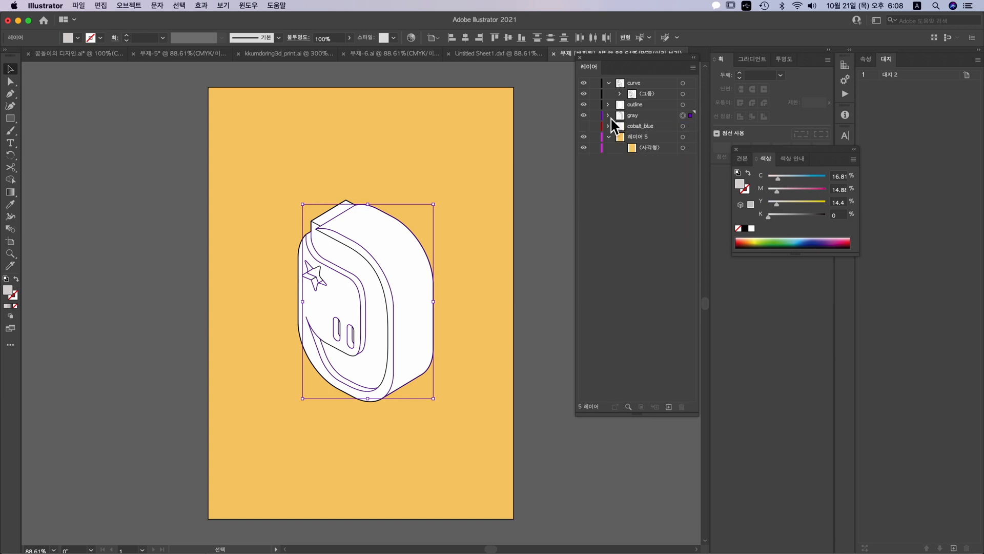
drag(645, 123, 638, 101)
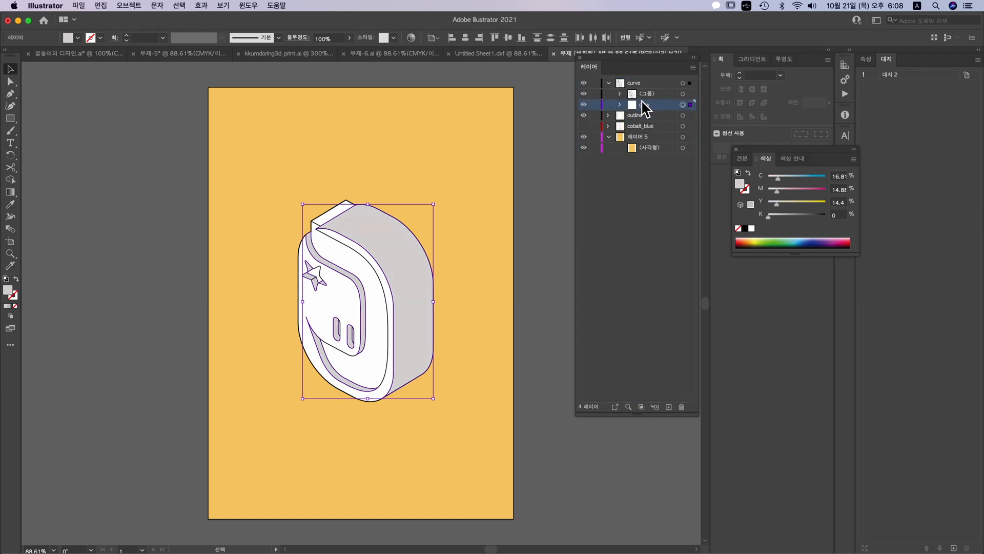
click(584, 257)
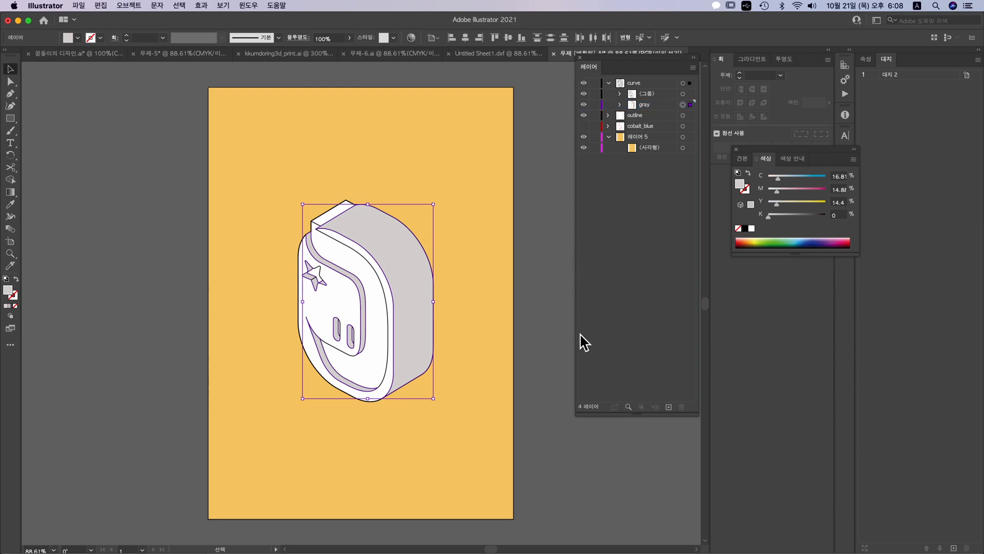
click(651, 94)
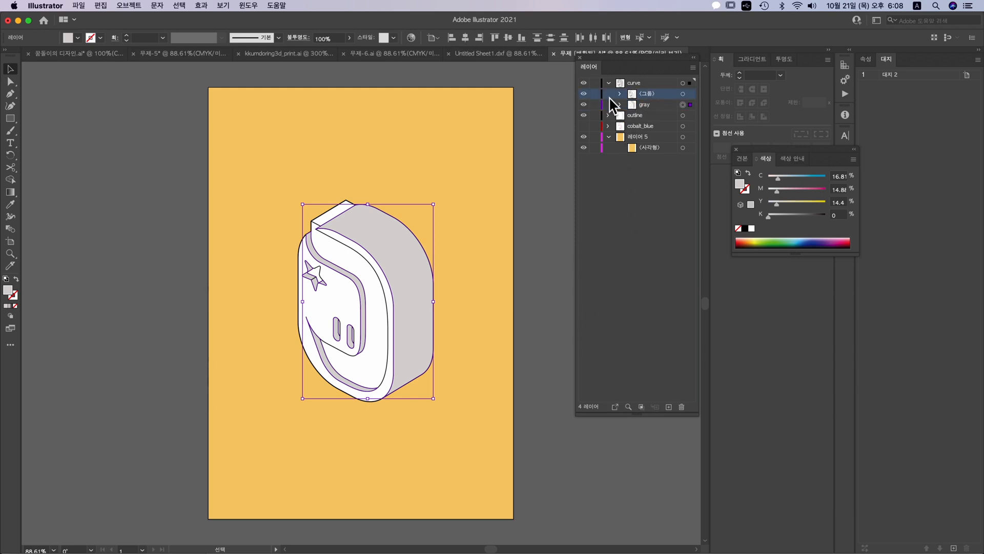
click(620, 94)
click(620, 93)
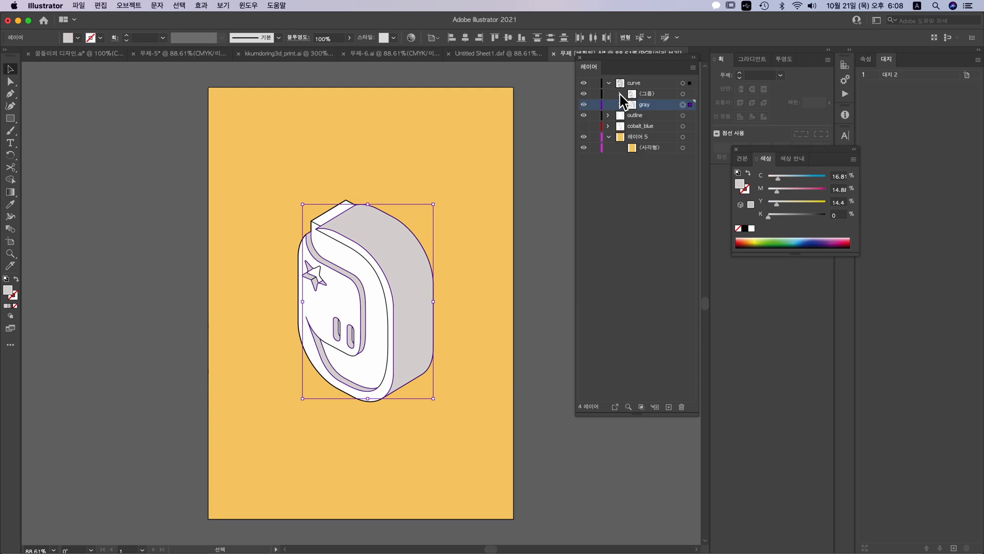
Step: Show and expand the cobalt_blue layer, and select all its paths
click(639, 126)
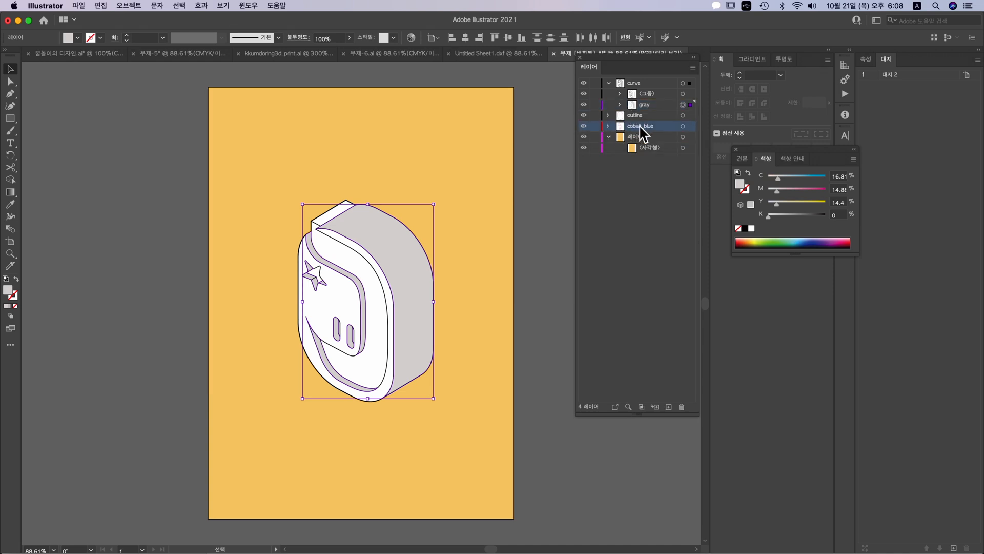
click(608, 126)
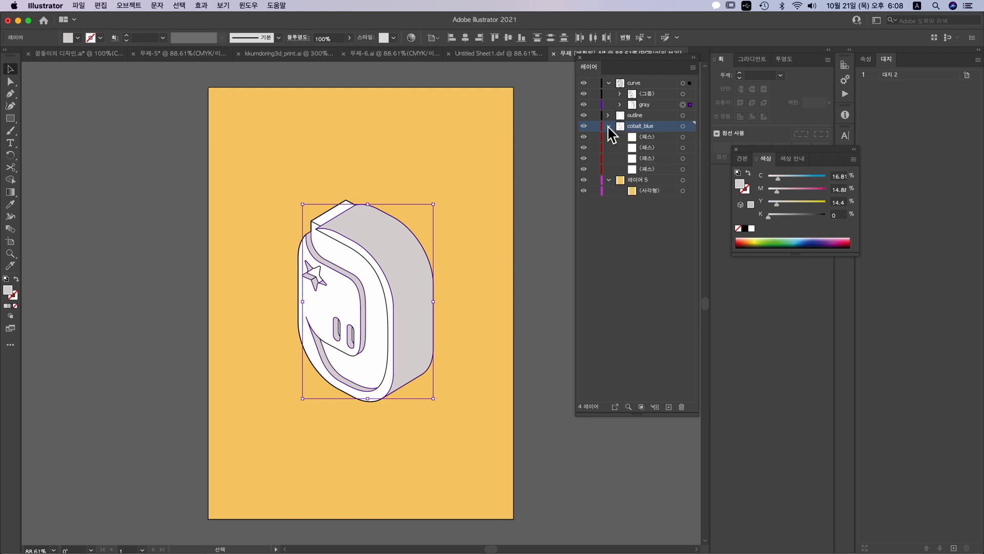
click(682, 138)
shift+click(682, 147)
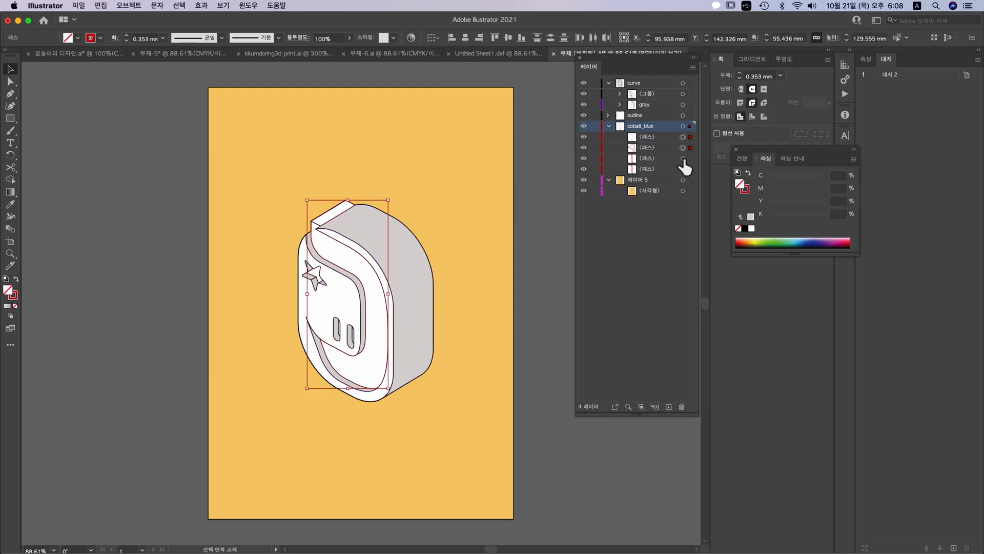
shift+click(683, 158)
Step: Close kkumdoring3d_print.ai and copy the navy logo from the 무제-5 document to beside the artboard of the converted drawing
click(238, 53)
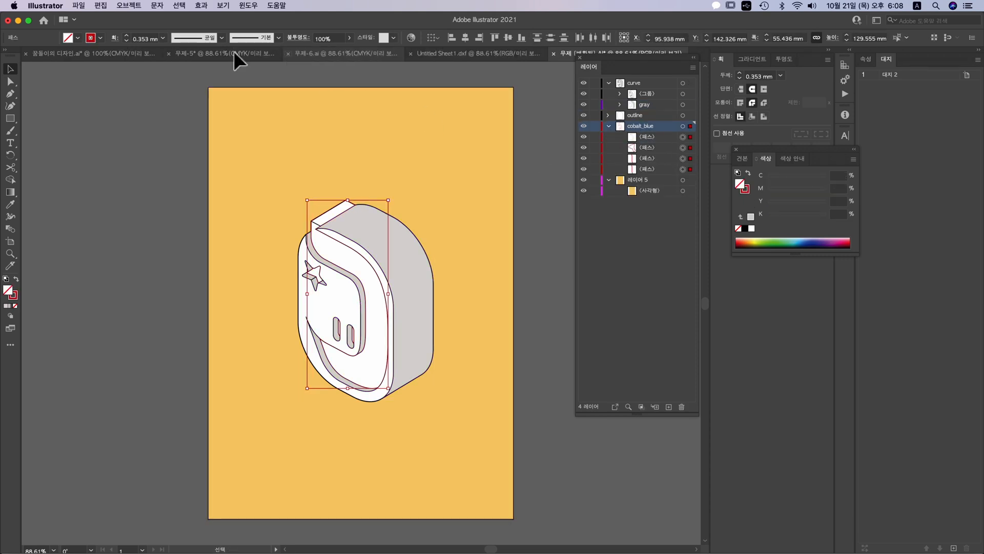
click(240, 53)
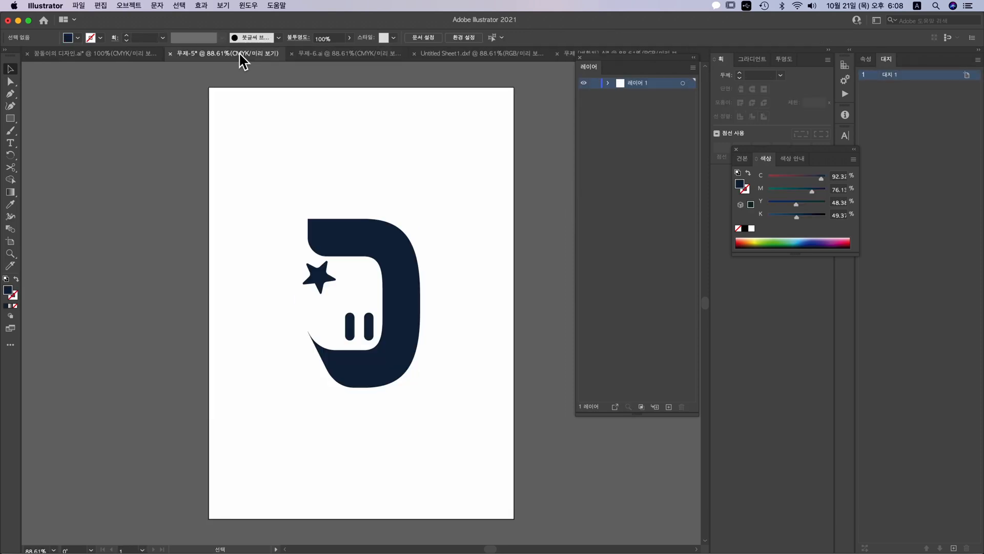
click(365, 245)
key(i)
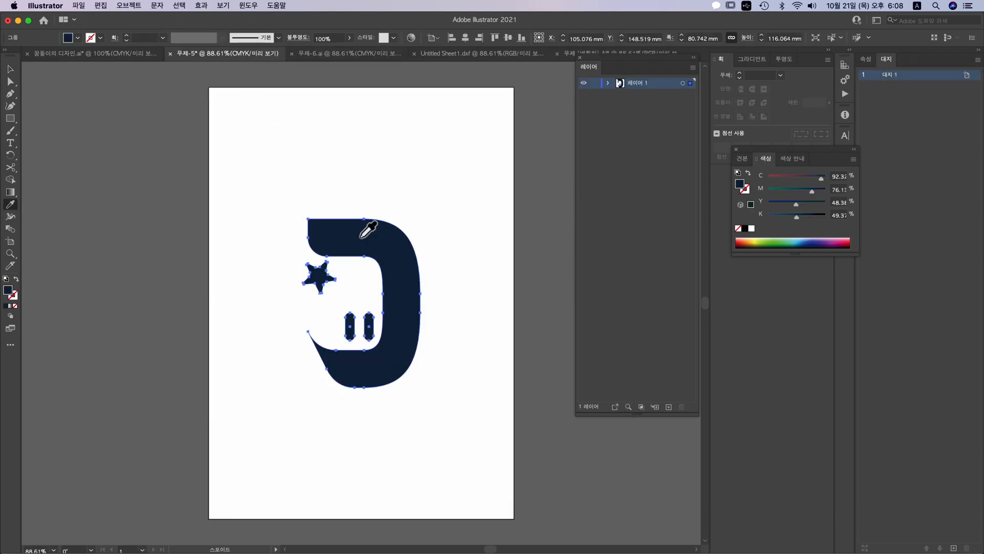
key(v)
drag(272, 391, 547, 109)
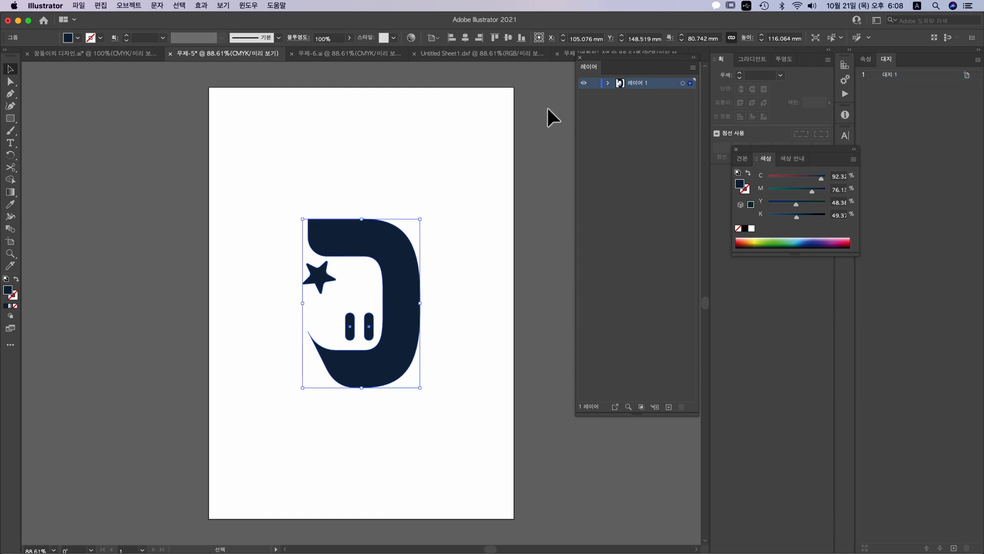
click(589, 53)
key(a)
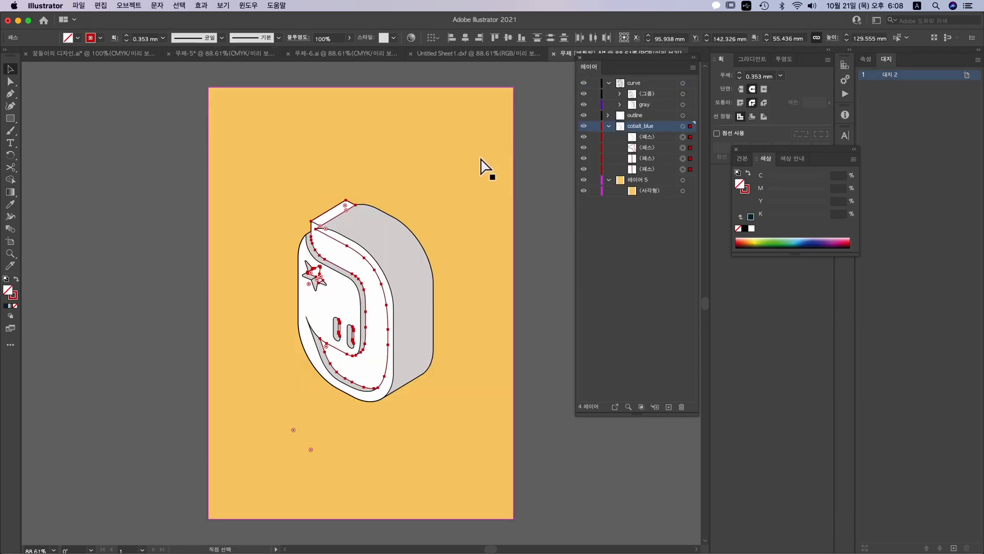
key(v)
drag(308, 222, 61, 235)
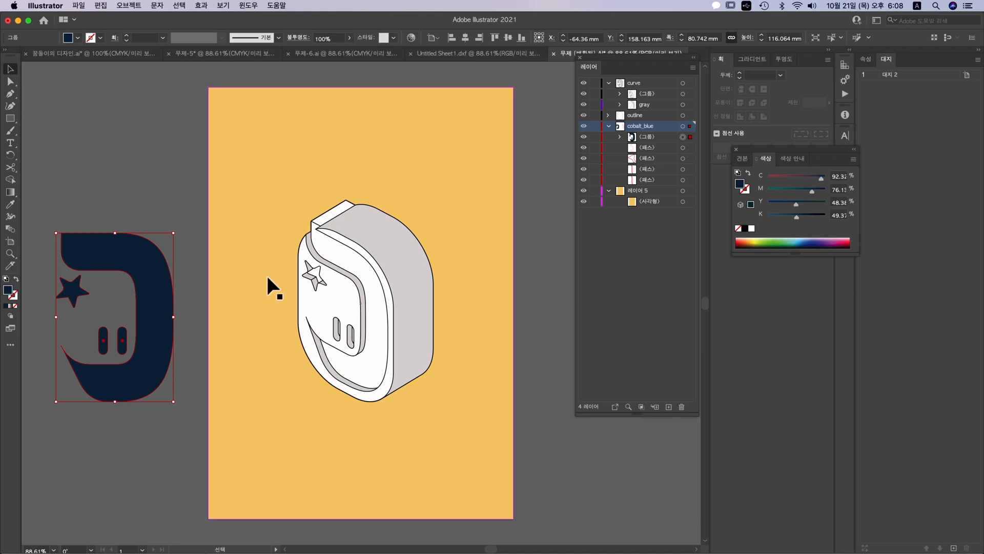
Step: Apply the copied logo's navy fill and empty stroke to all four cobalt_blue paths with the Eyedropper
click(652, 148)
click(683, 148)
shift+click(683, 159)
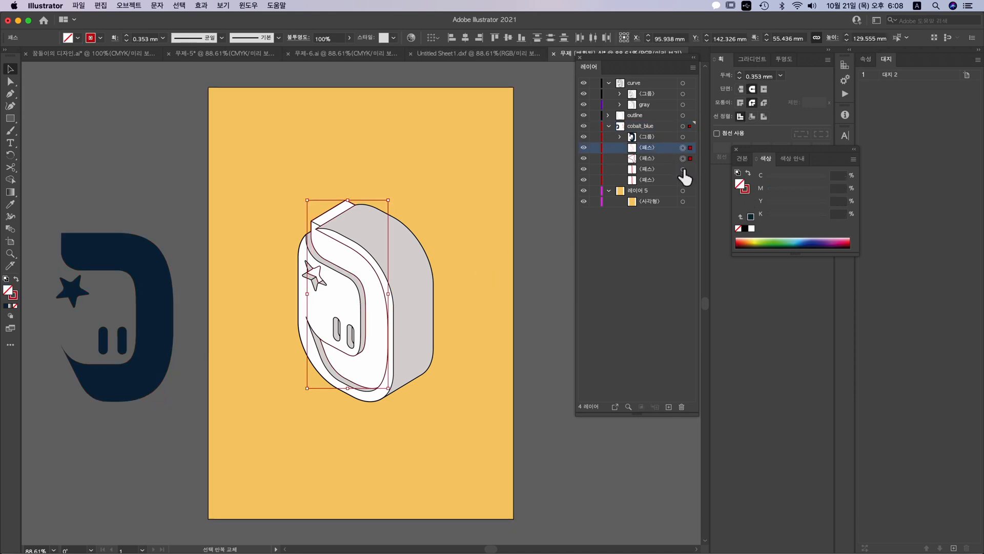
shift+click(683, 180)
key(i)
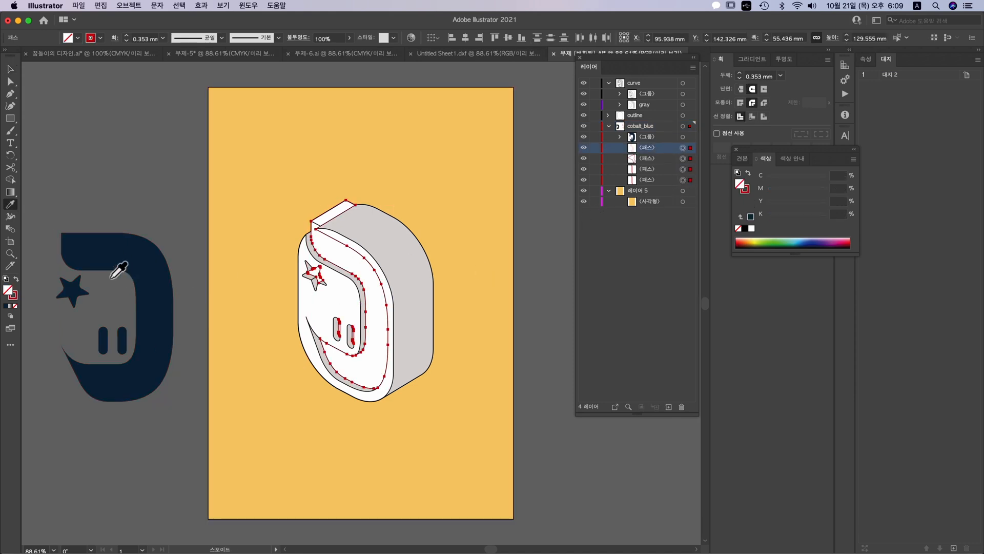
click(135, 258)
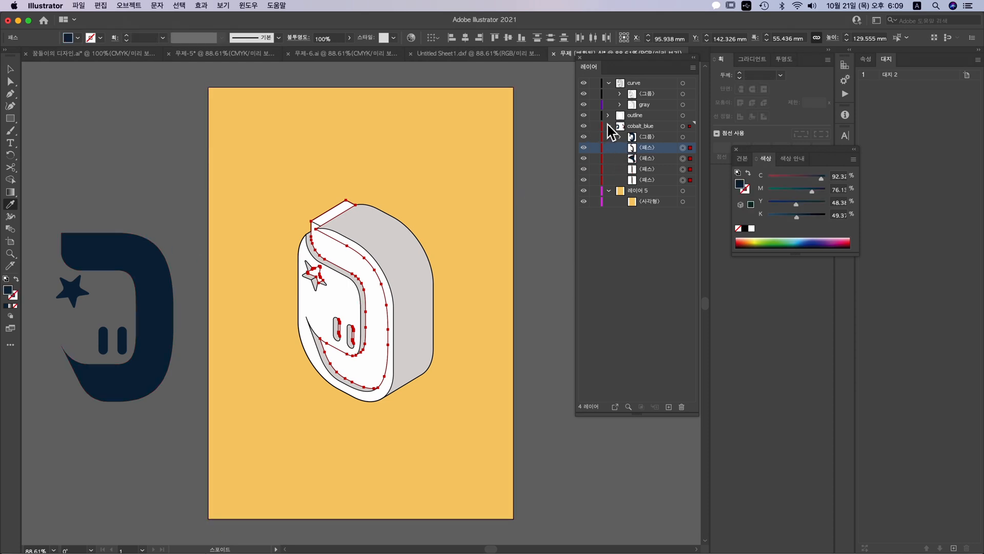
Step: Collapse the cobalt_blue layer, move it into the curve layer directly below gray, and deselect the artwork
click(607, 127)
click(643, 127)
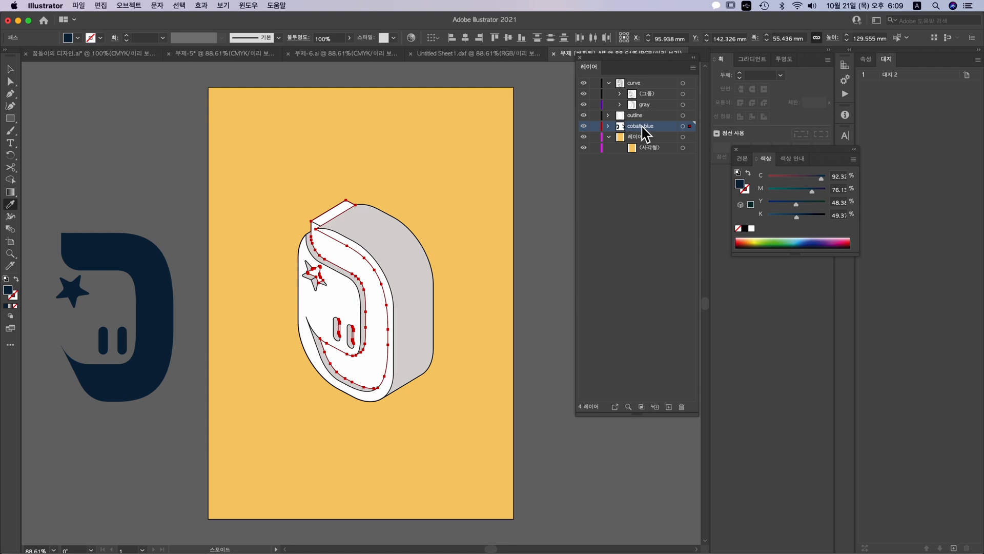
drag(645, 132, 643, 110)
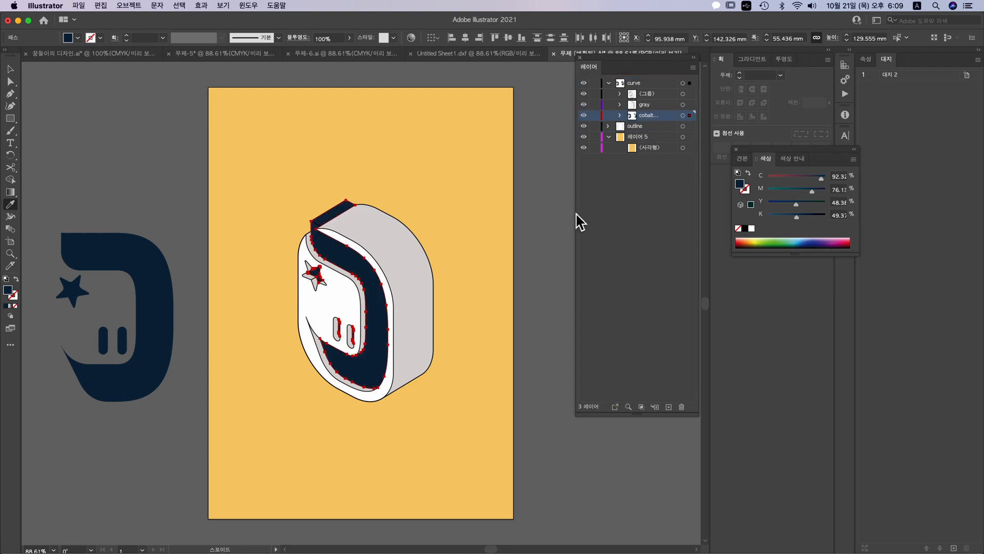
click(546, 302)
key(super+z)
key(v)
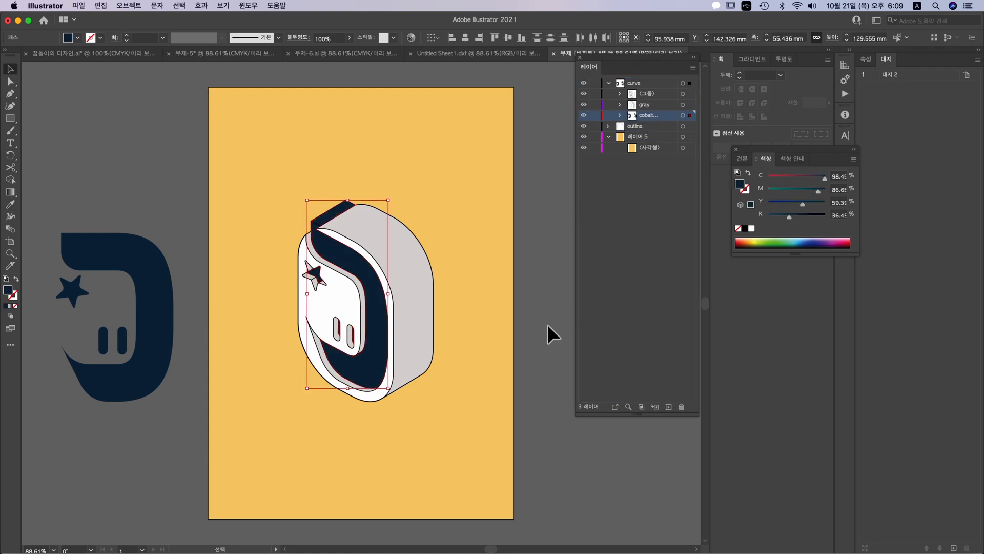
click(547, 324)
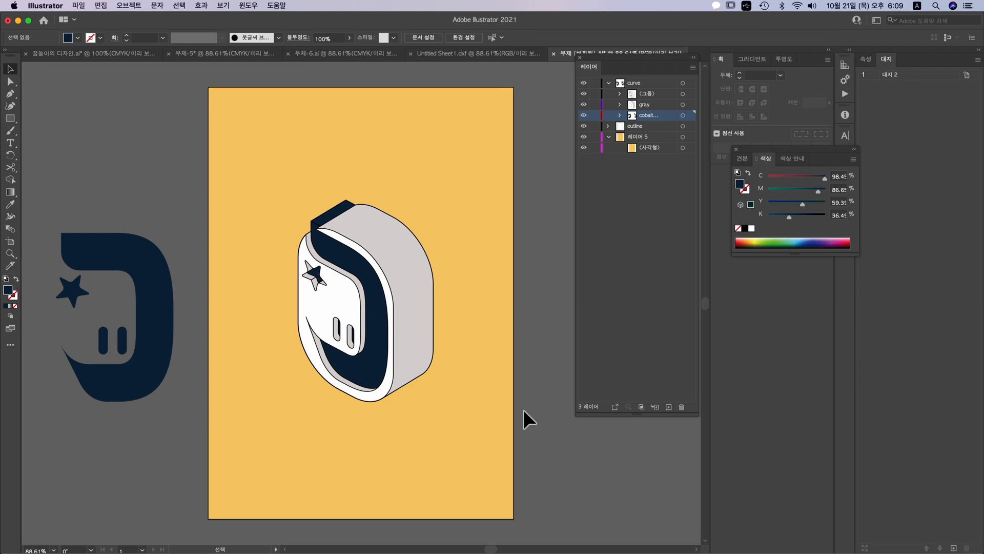
Step: Delete the navy logo copy beside the artboard
key(super+minus)
key(super+minus)
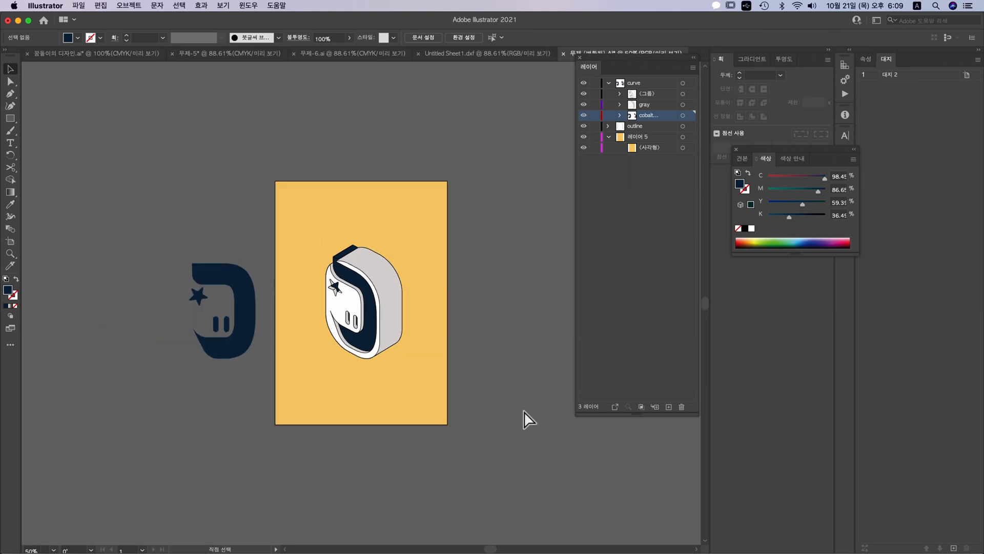
click(248, 314)
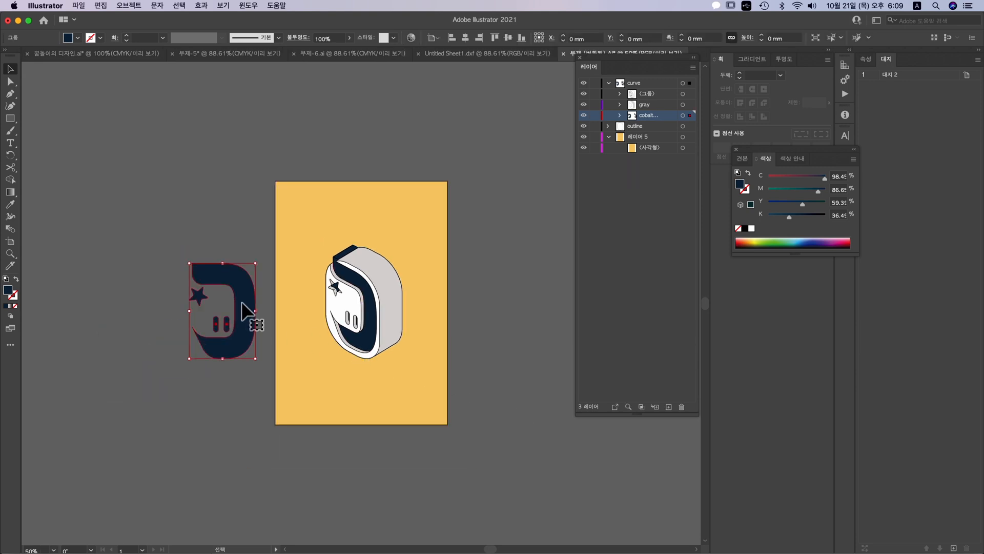
key(Delete)
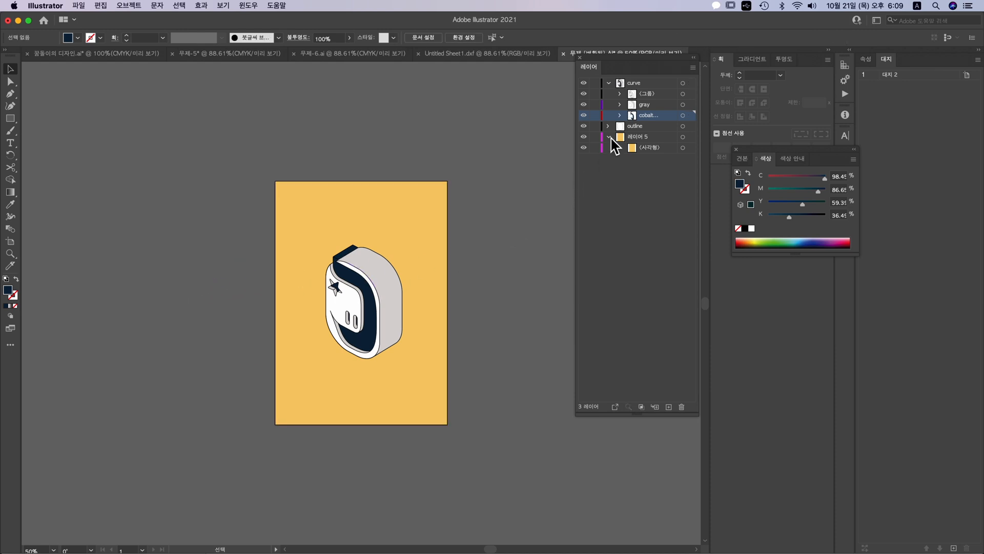
Step: Collapse the background layer and close the 무제-5, 무제-6.ai and Untitled Sheet1.dxf documents
click(624, 186)
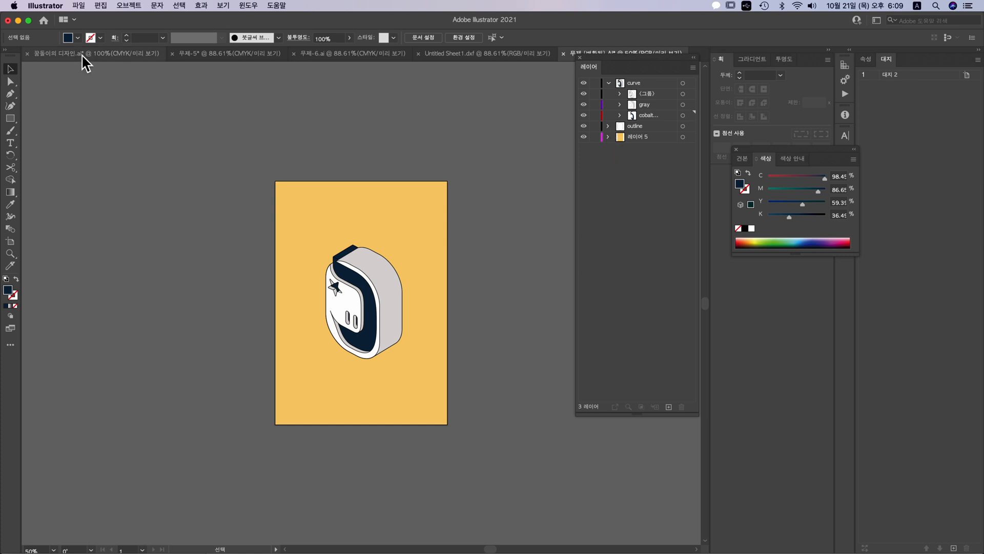
click(330, 54)
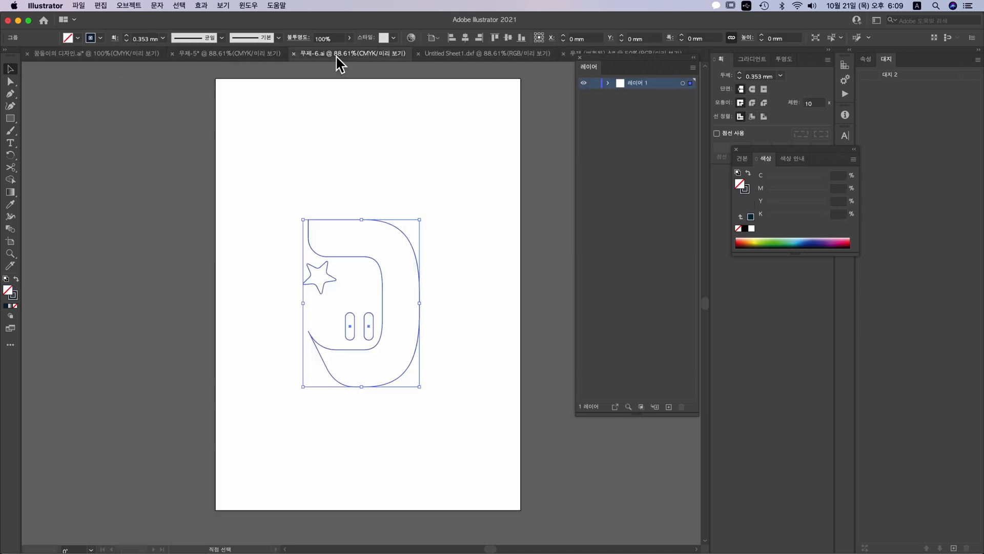
click(239, 55)
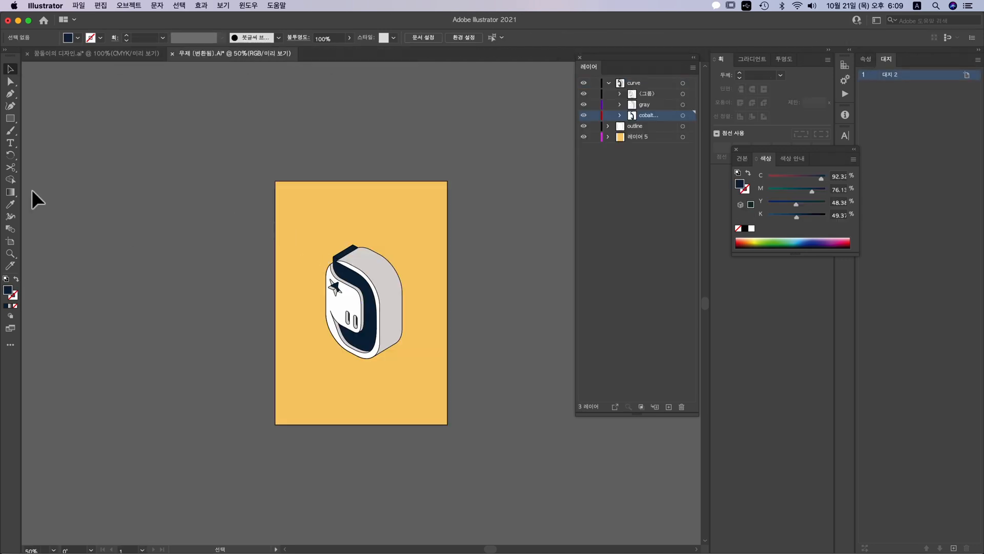
click(11, 119)
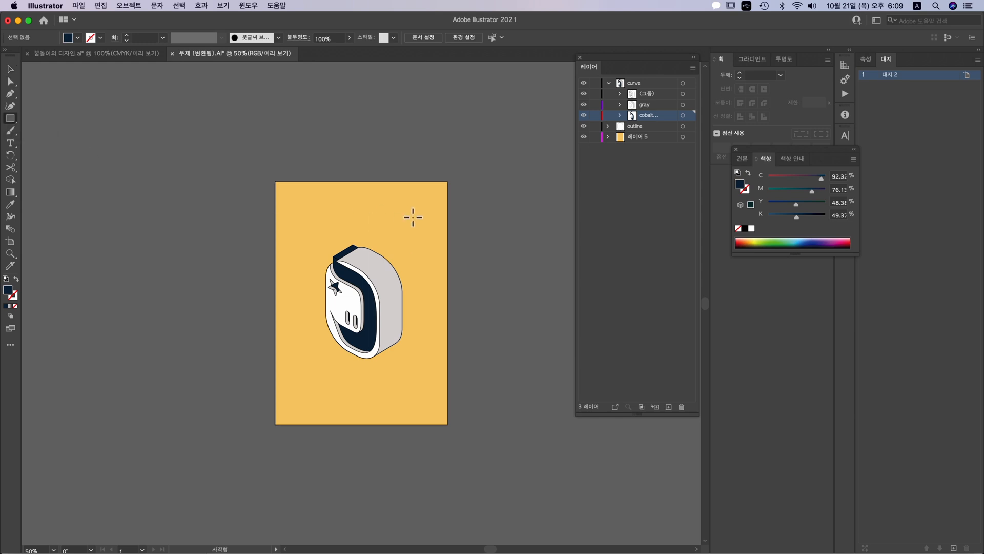
click(634, 138)
click(428, 221)
key(Escape)
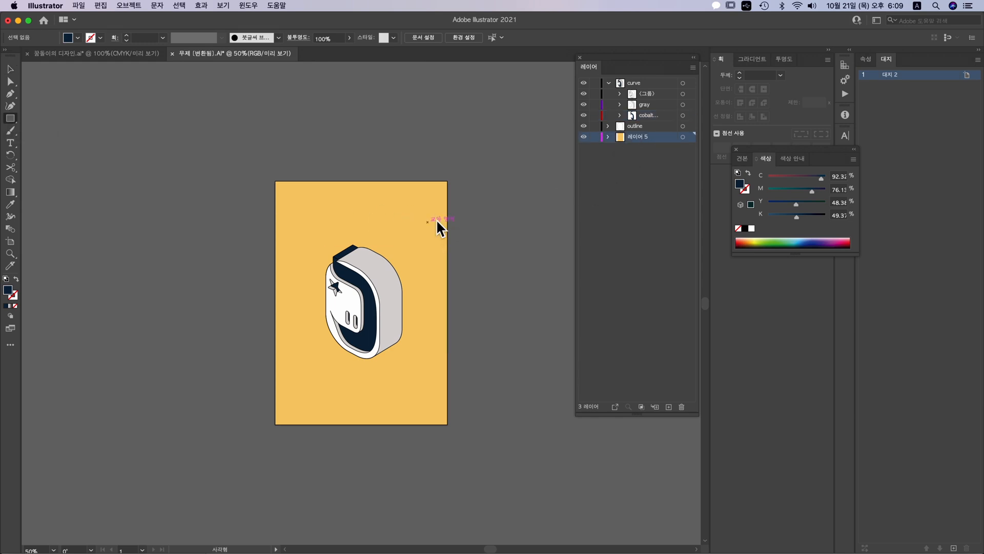
Step: Resize the yellow background rectangle to 40 × 40 mm and lock its layer, 레이어 5
key(v)
click(436, 220)
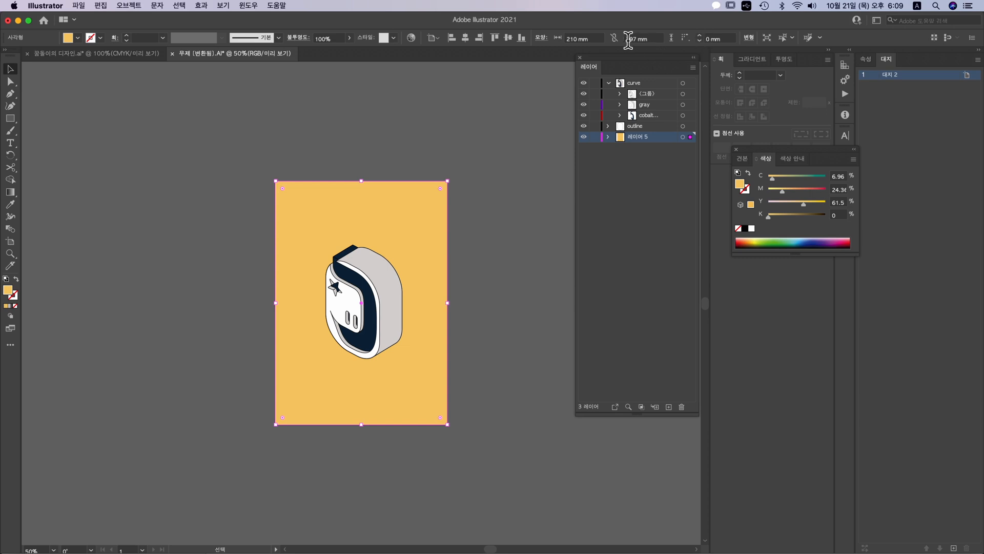
click(582, 39)
text(40)
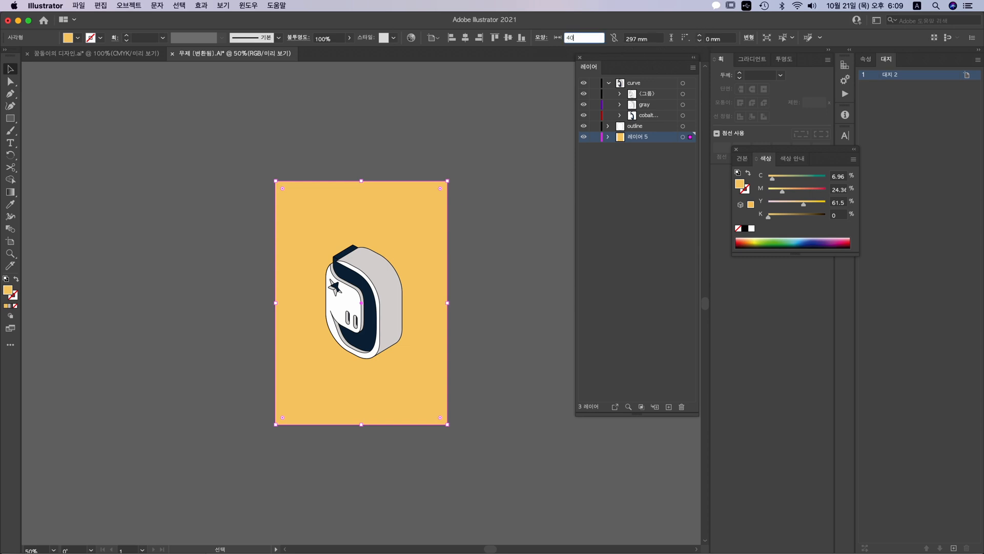
key(Tab)
text(40)
key(Return)
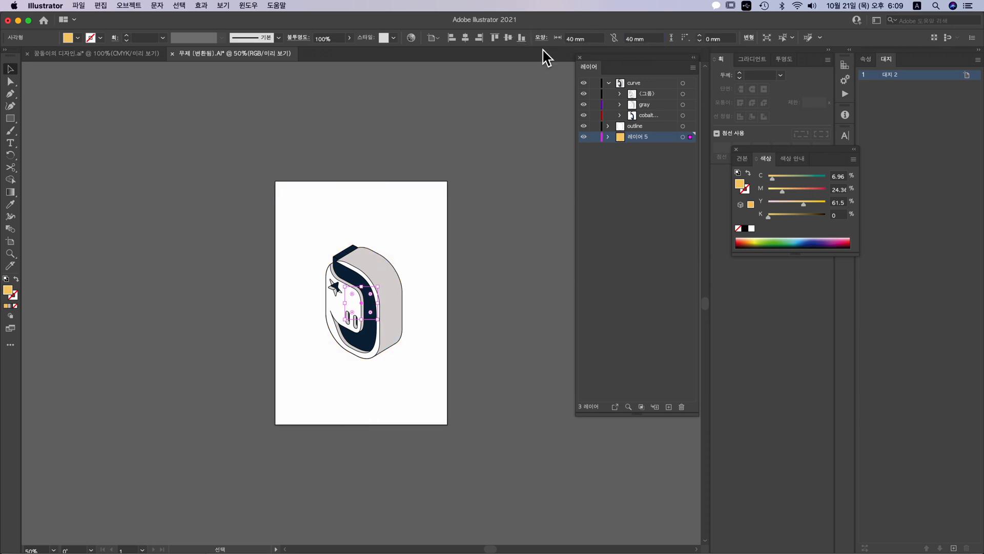
click(594, 137)
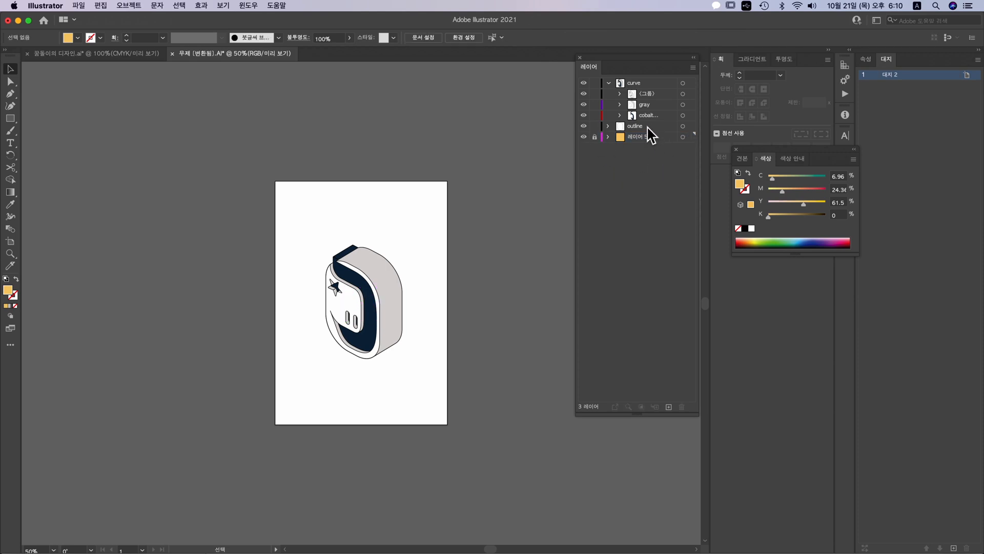
Step: Select the whole line artwork and scale it down to about 23 × 35 mm so it fits inside the yellow square
drag(302, 213, 432, 380)
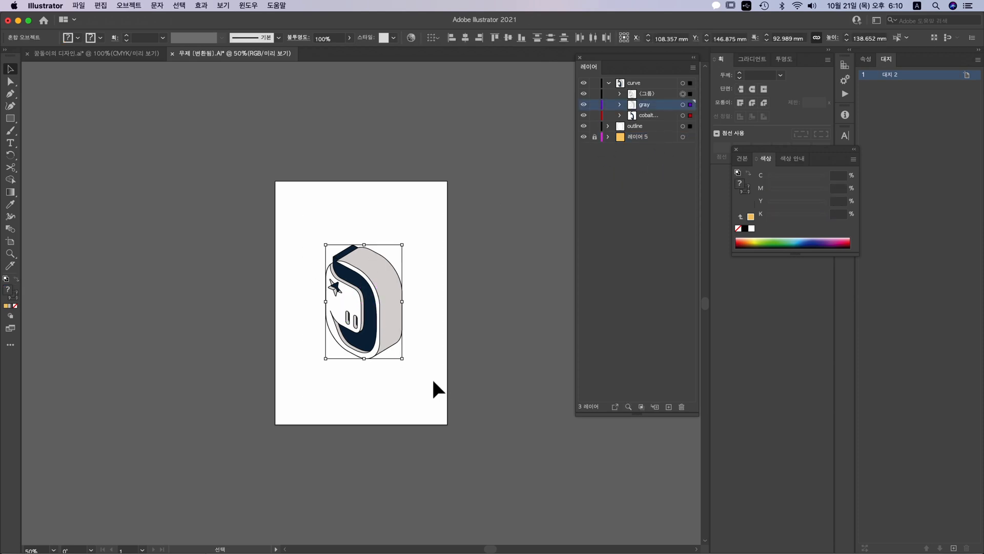
key(super+1)
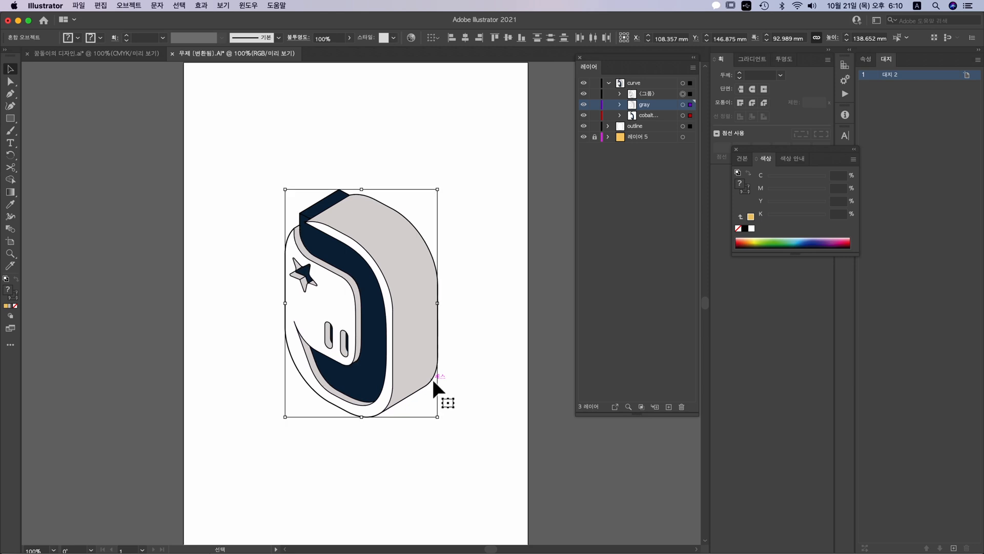
drag(438, 189, 379, 256)
drag(286, 415, 341, 372)
Step: Nudge the scaled artwork to the centre of the yellow square and deselect it
key(super+equal)
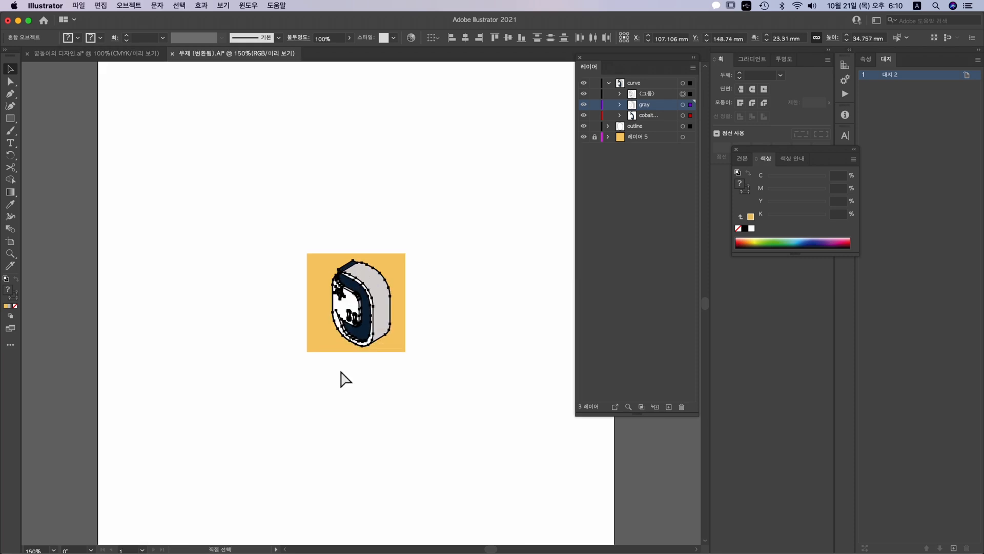
key(super+equal)
key(super+equal)
key(super+equal)
key(v)
key(shift+Left)
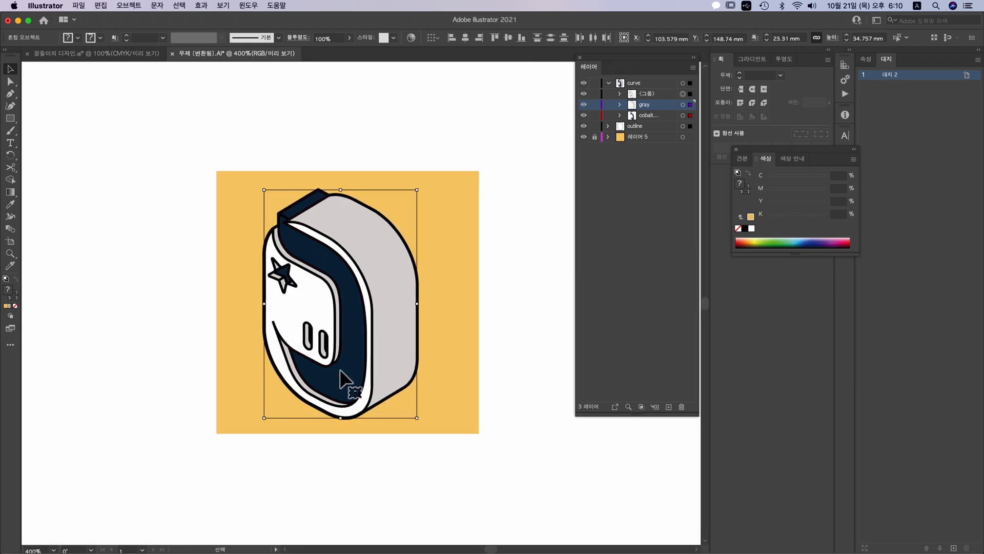
key(Right)
key(Right)
key(Right)
key(Right)
key(Right)
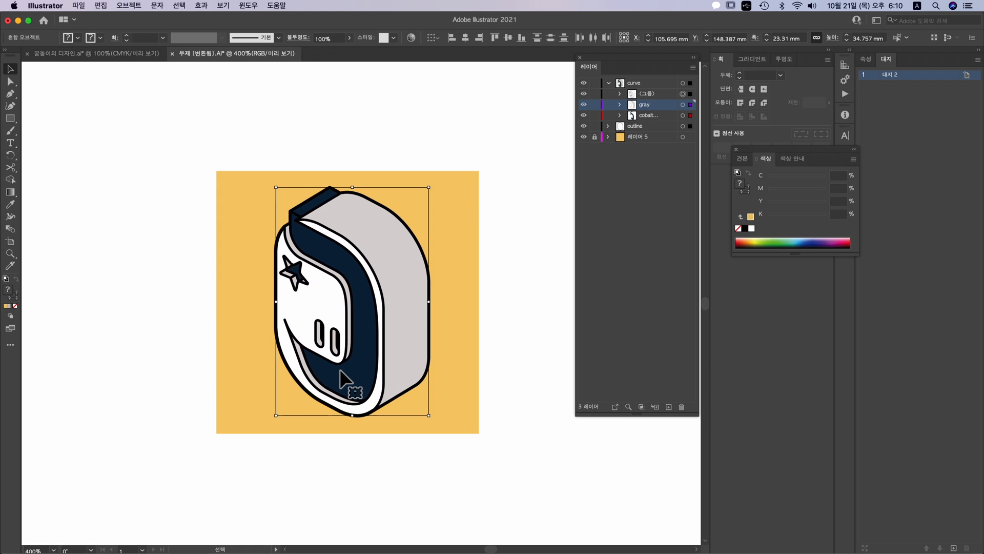
click(533, 368)
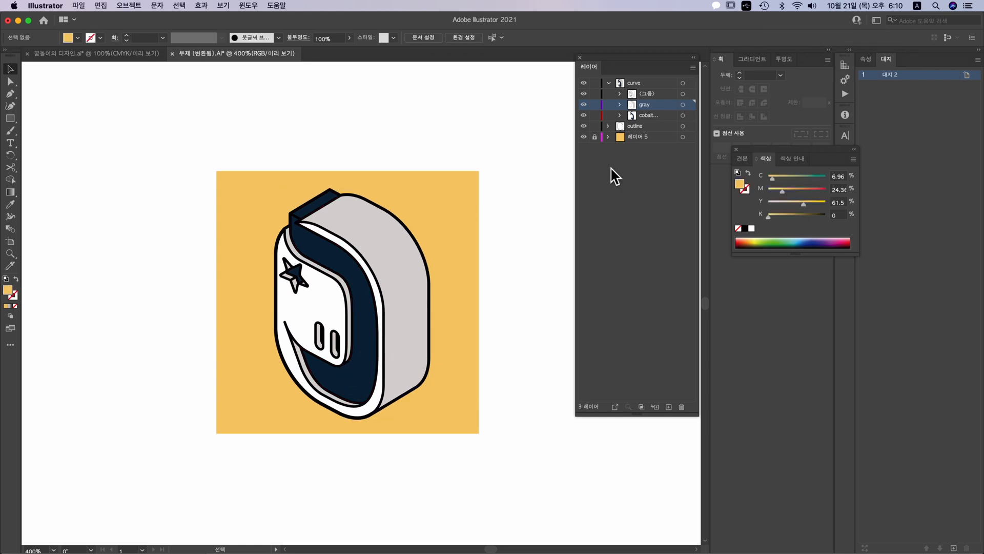
Step: Set the stroke weight of the line group in the curve layer to 0.25 mm
click(620, 94)
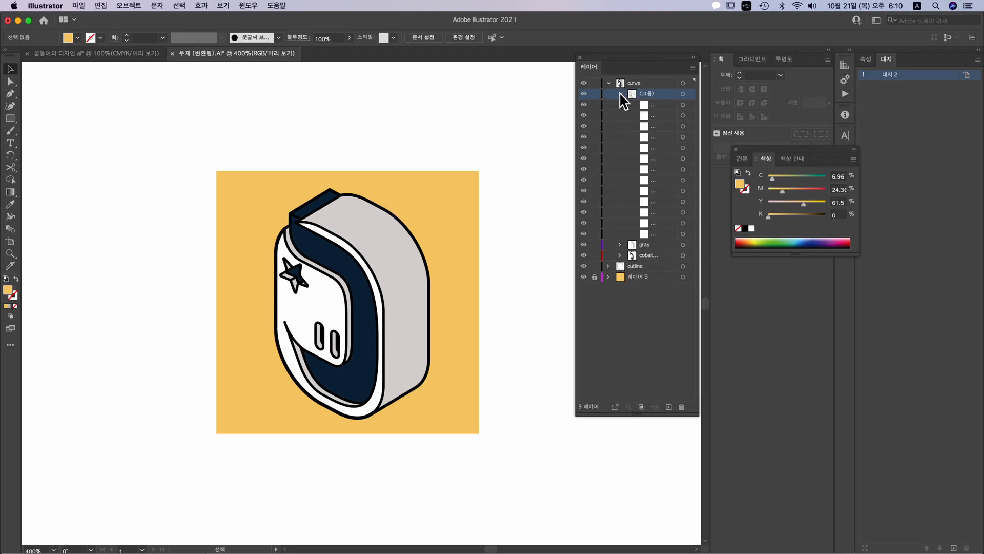
click(683, 94)
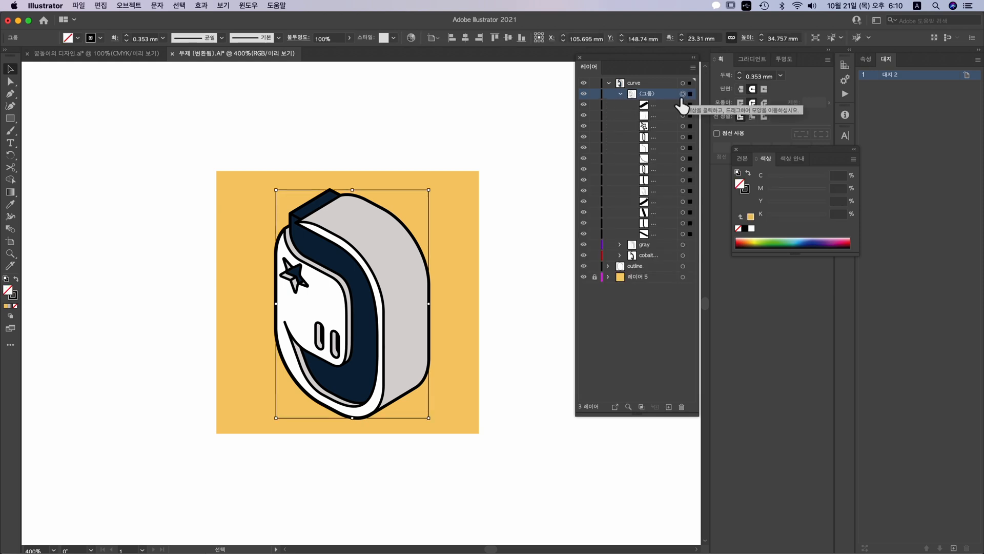
click(163, 39)
click(165, 53)
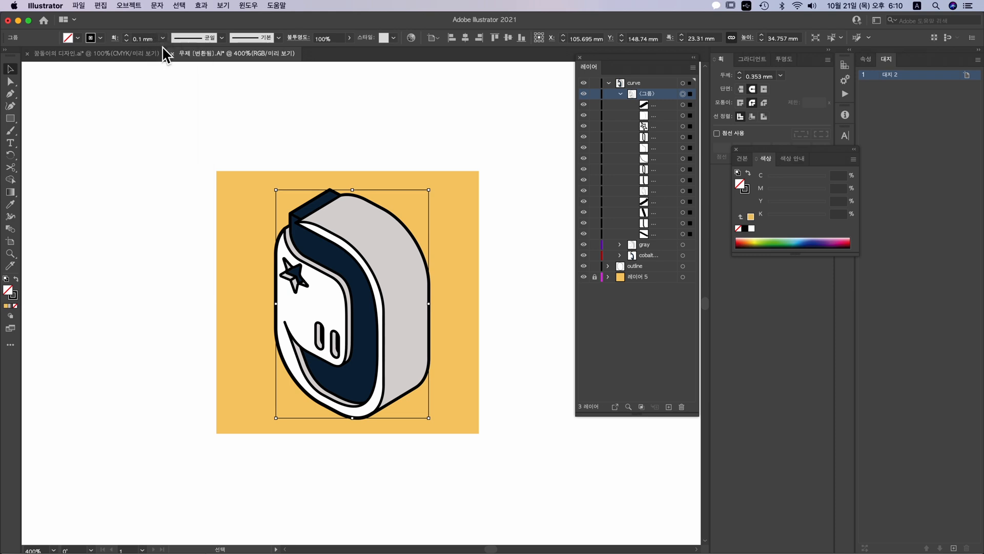
click(162, 39)
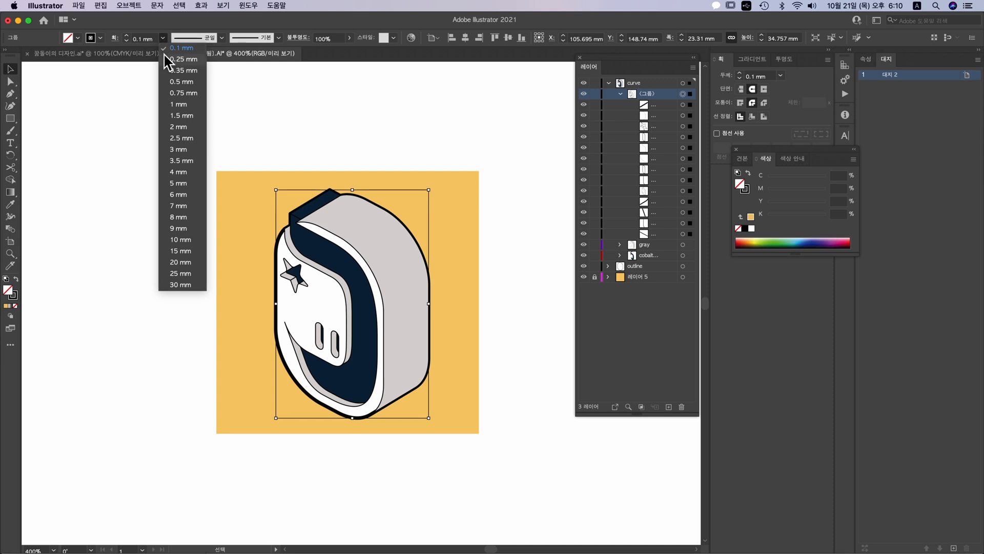
click(165, 60)
click(163, 159)
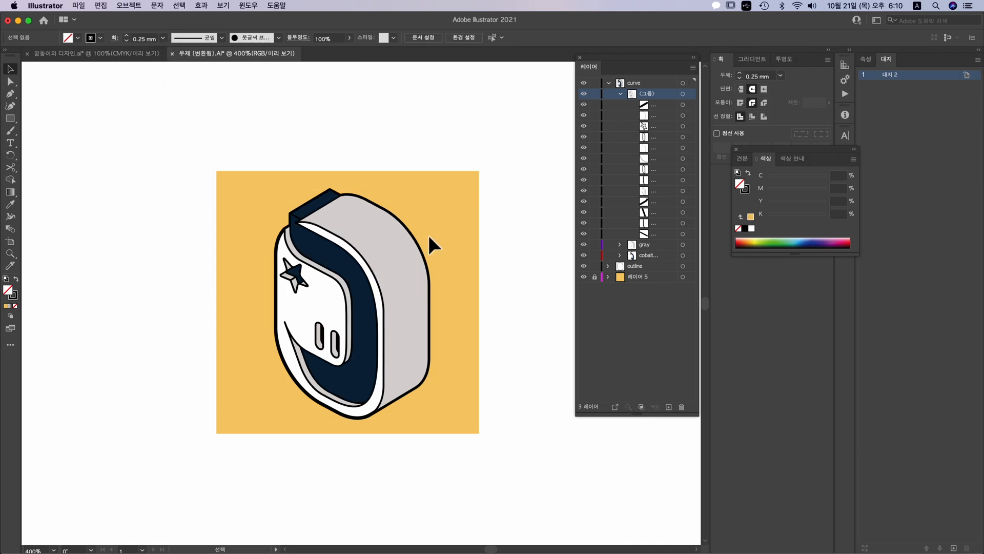
Step: Set the stroke weight of everything in the outline layer to 0.35 mm and deselect it
click(635, 266)
click(683, 266)
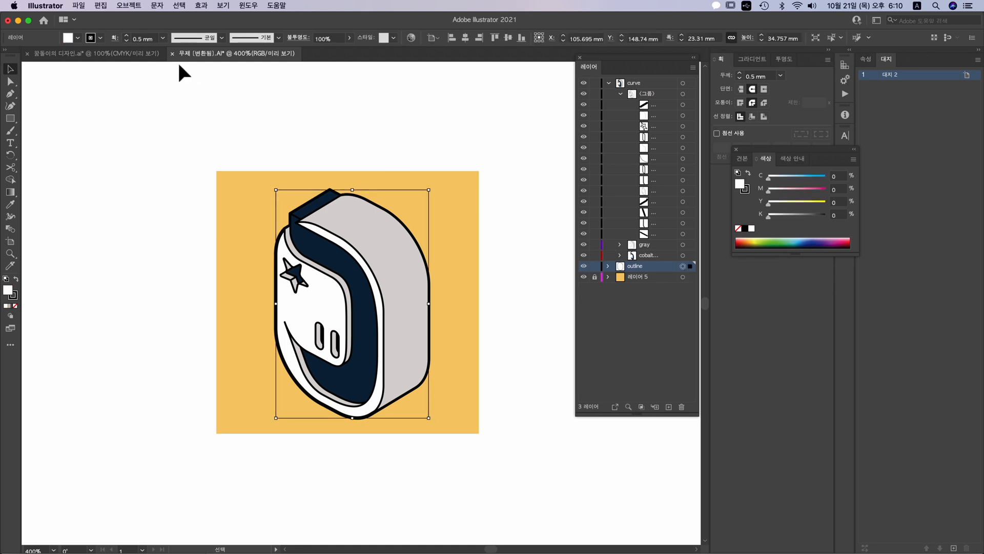
click(163, 39)
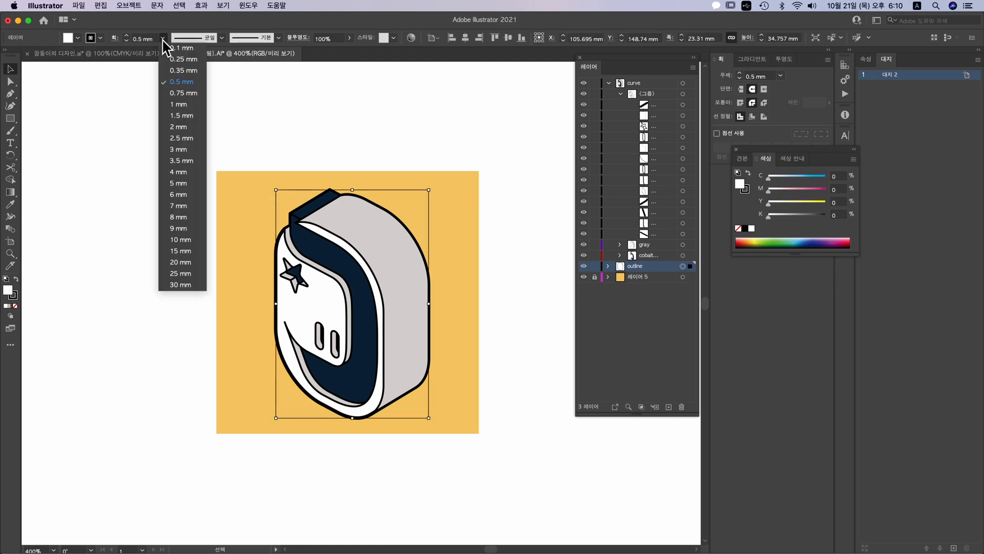
click(179, 70)
click(169, 132)
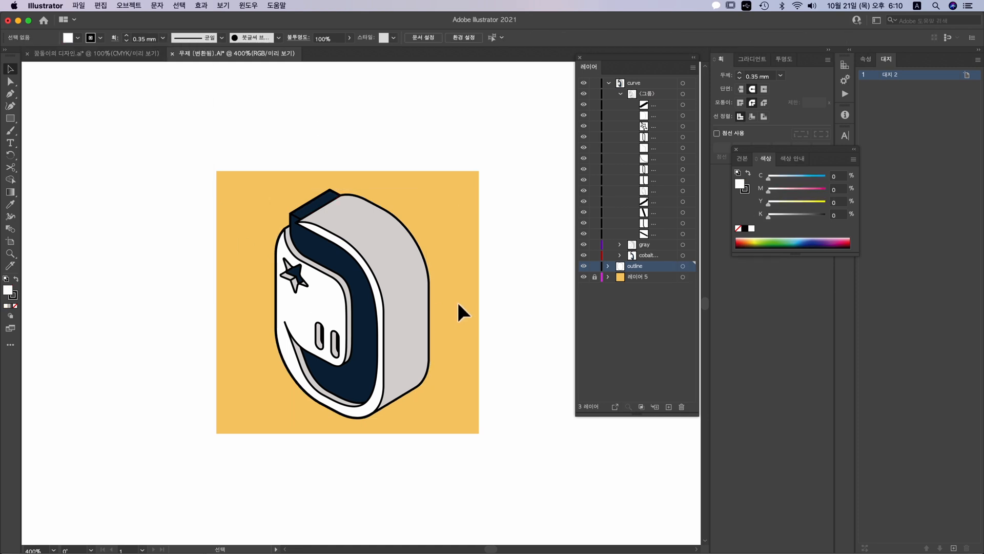
Step: Resize the artboard to 40 × 40 mm to match the yellow background, and leave artboard editing
key(super+minus)
key(super+minus)
key(super+minus)
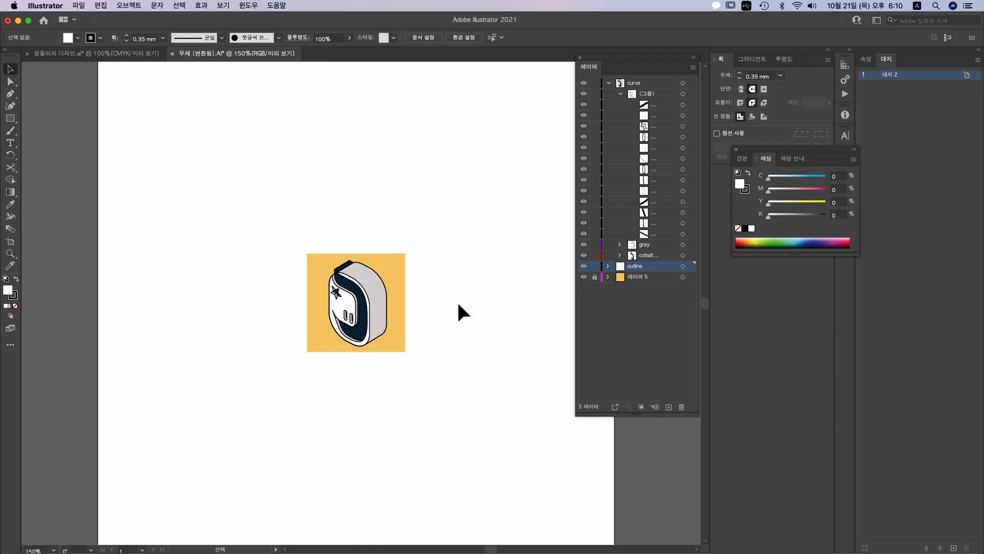
click(430, 40)
click(583, 201)
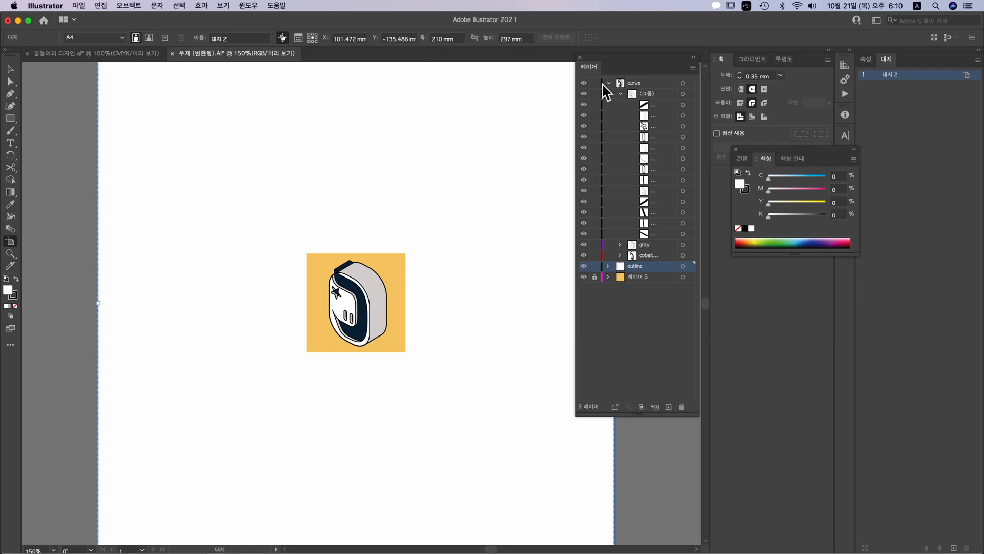
click(455, 42)
text(40)
key(Tab)
text(40)
key(Return)
key(Escape)
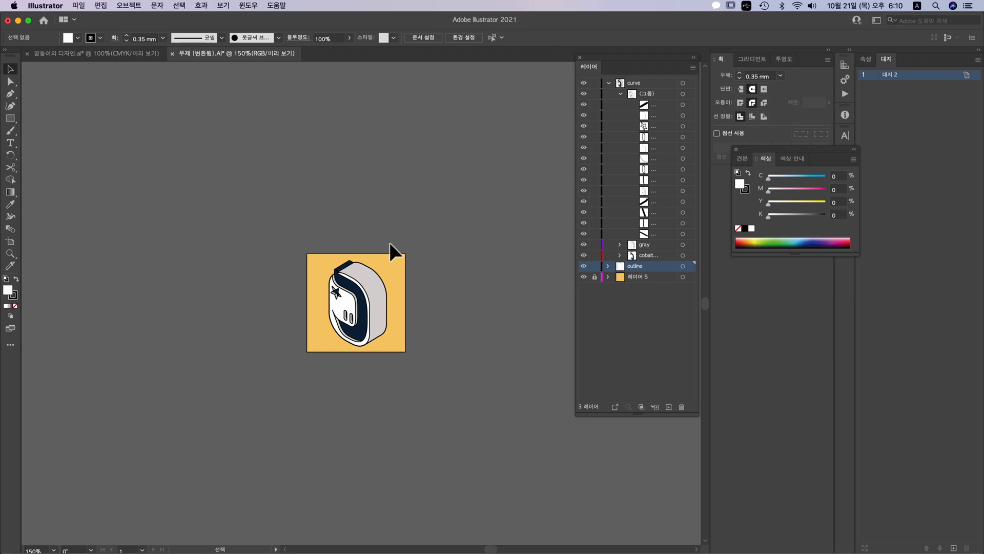
Step: Cut the navy band along its upper fold line with the Knife tool to separate the top face
key(super+equal)
key(super+equal)
key(super+equal)
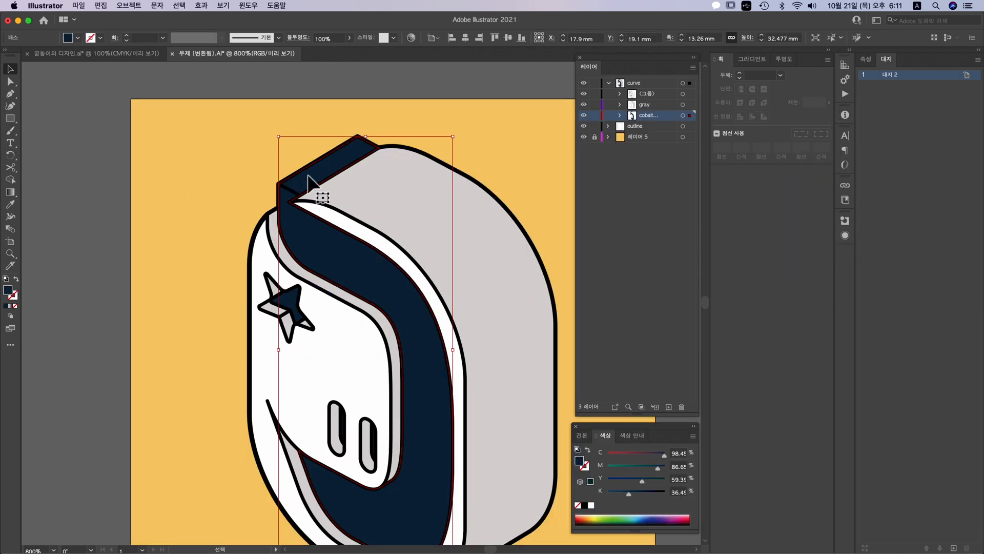
click(10, 266)
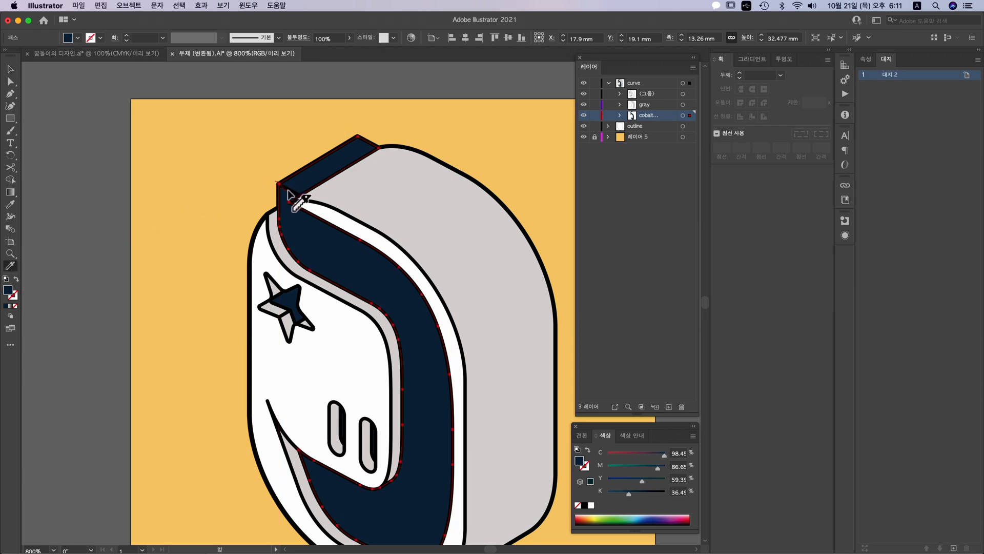
click(313, 208)
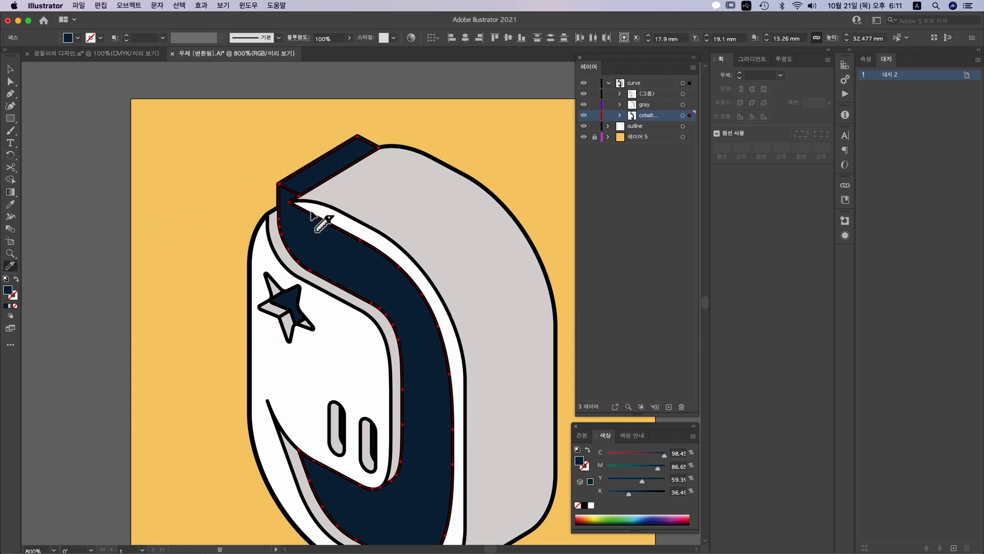
Step: Adjust the corner anchor point where the cut top face meets the front of the navy band
key(a)
key(super+equal)
key(super+equal)
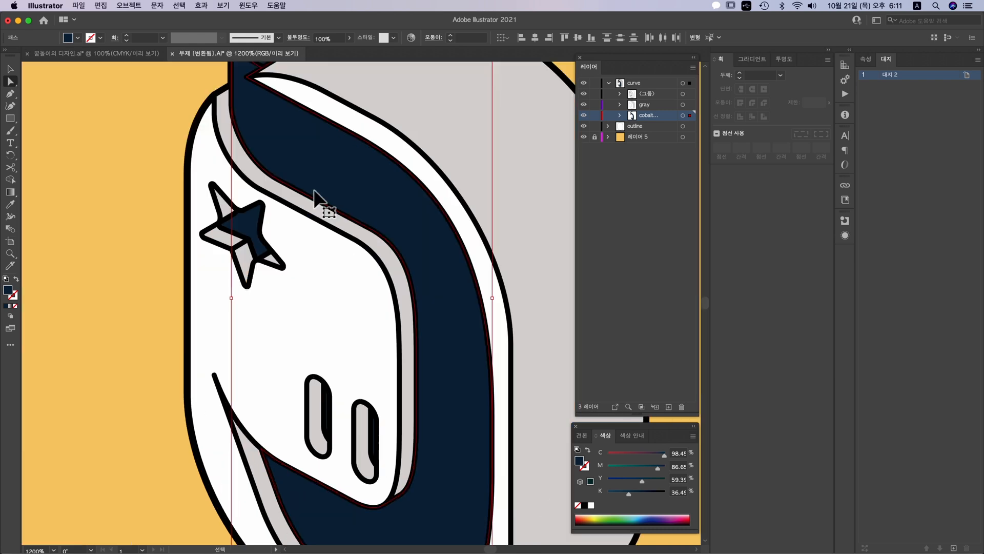
drag(312, 82, 320, 314)
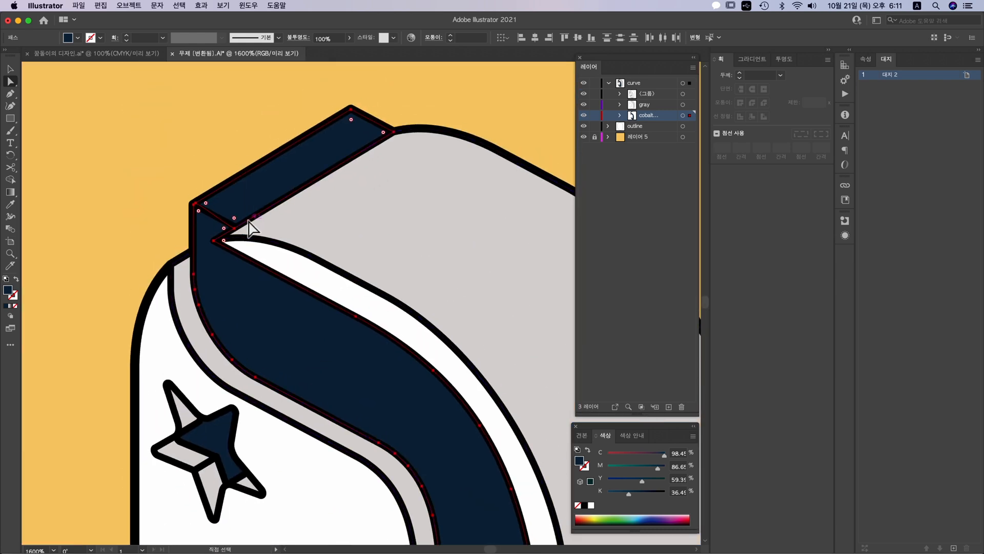
drag(234, 229, 233, 230)
key(v)
click(234, 229)
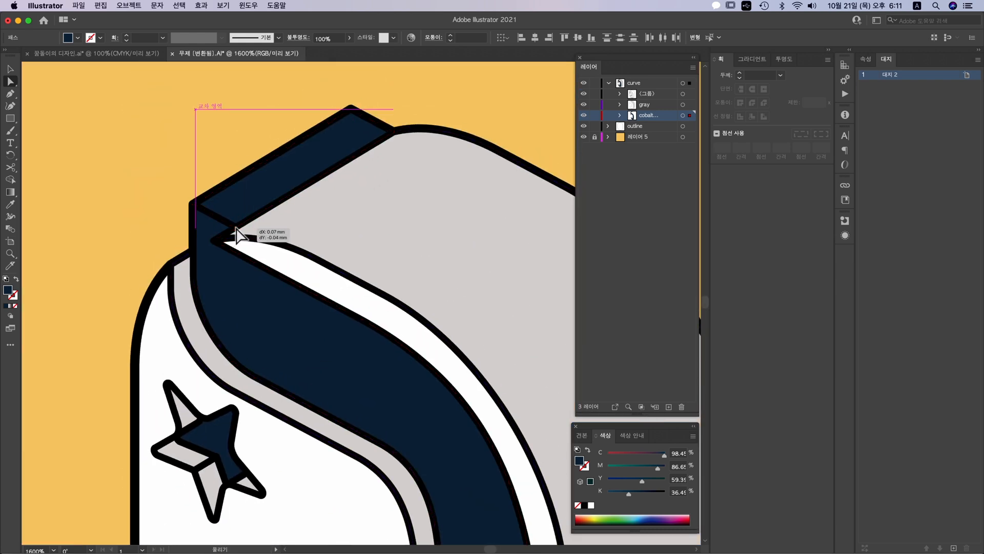
key(a)
key(v)
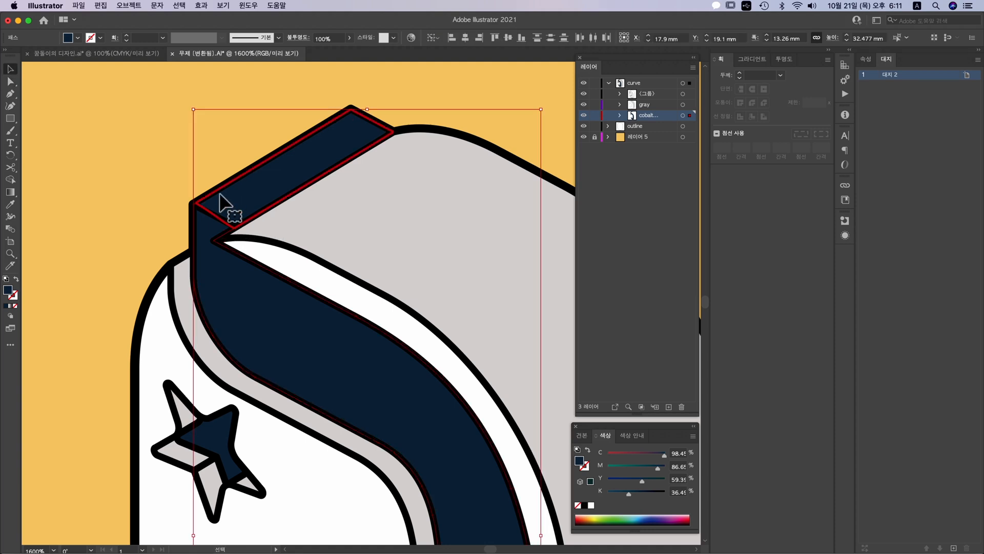
Step: Recolour only the band's top face with a brighter blue fill, about C 100, M 97, Y 44, K 3
click(95, 198)
key(a)
click(249, 209)
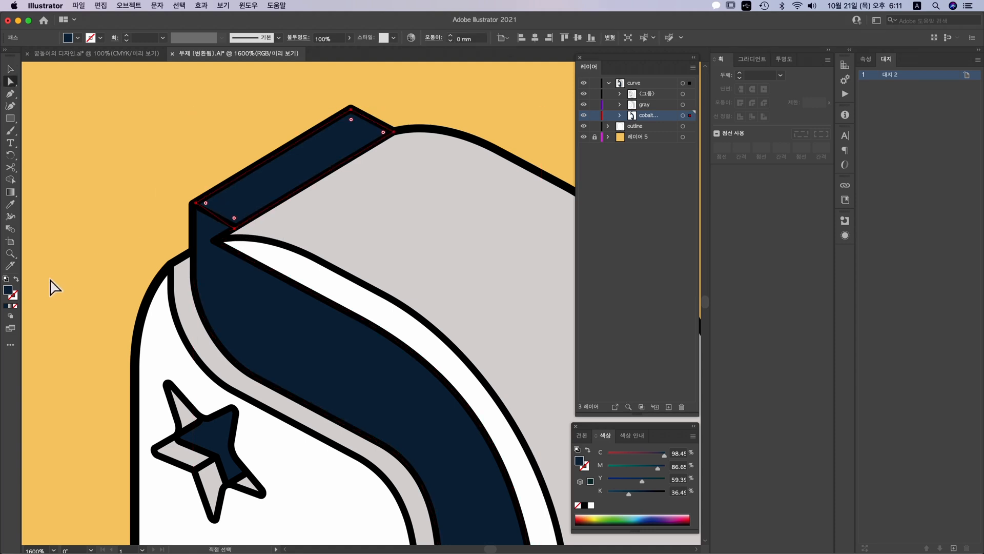
double_click(11, 290)
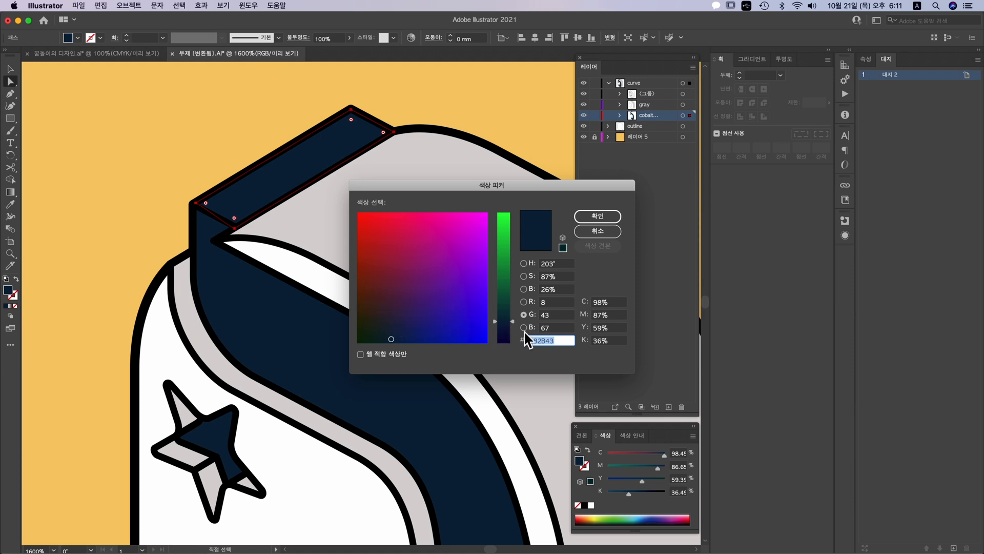
drag(392, 339, 402, 326)
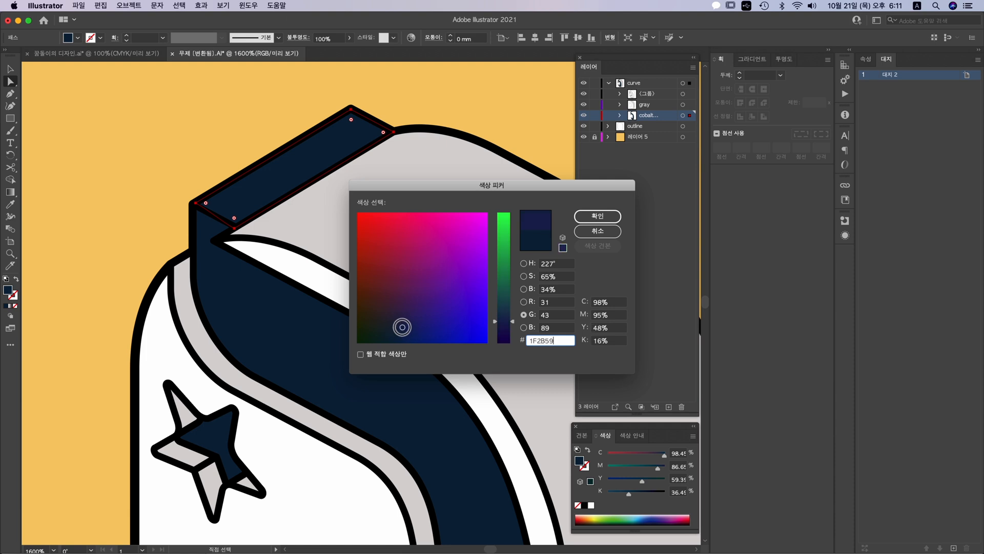
drag(404, 325, 411, 332)
click(597, 216)
key(v)
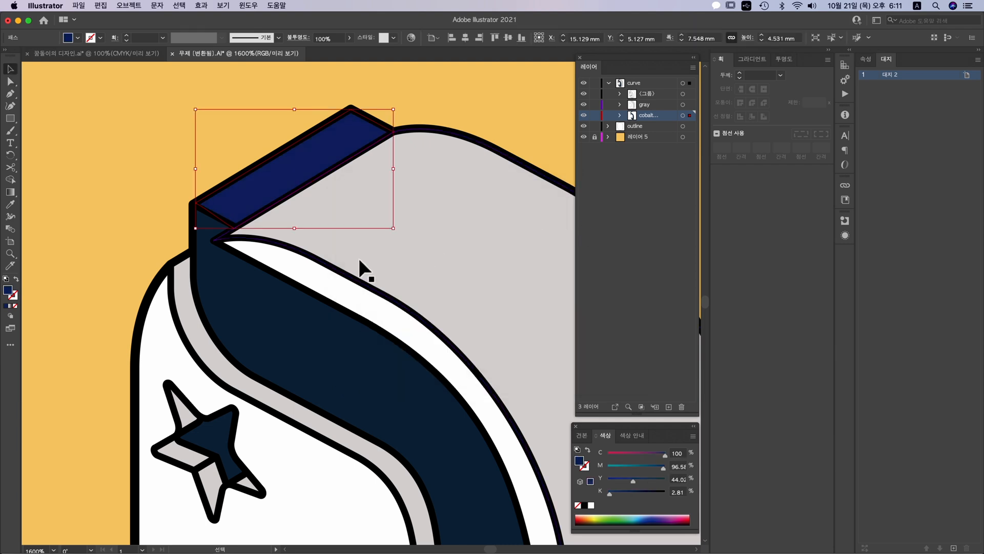
Step: Undo the top face's bright blue recolouring, set its fill's black (K) value to 10%, and deselect it
click(119, 252)
key(super+minus)
key(super+minus)
key(super+minus)
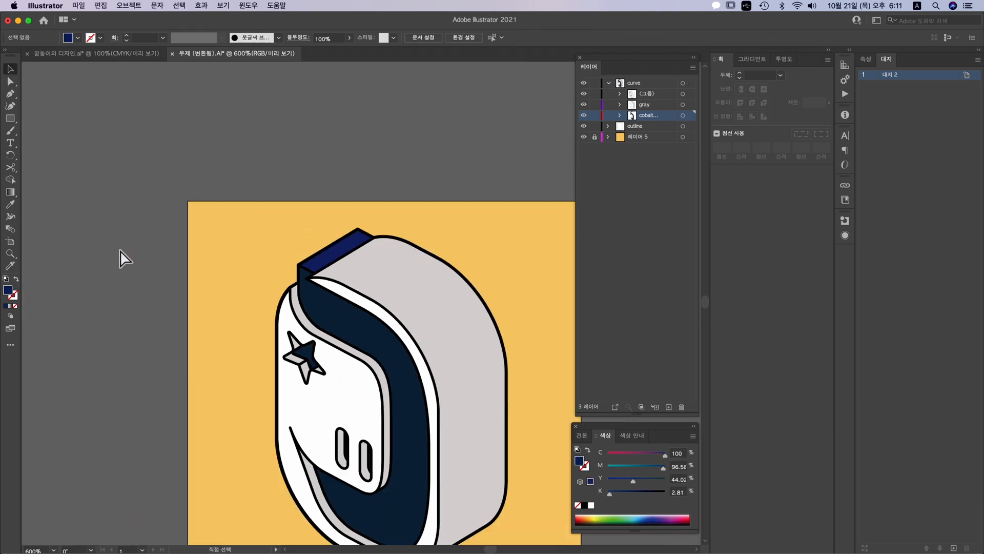
key(super+minus)
key(super+z)
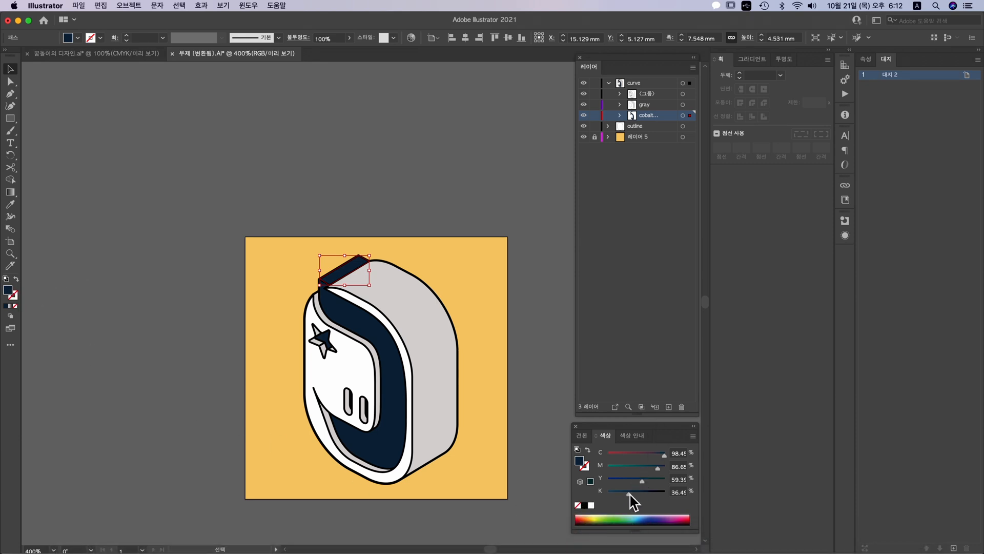
drag(629, 494, 615, 496)
click(565, 469)
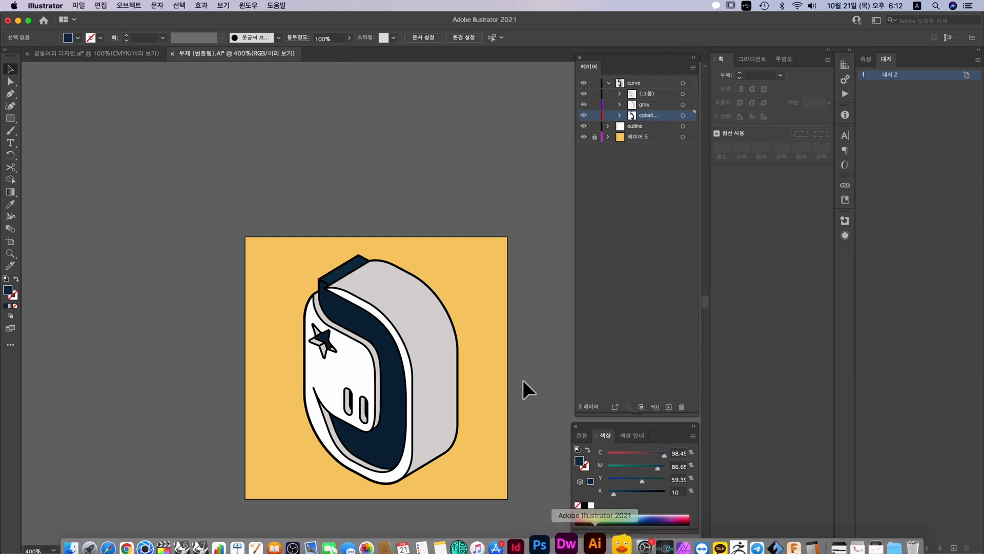
Step: Select all artwork on the outline layer, set its fill's black (K) value to 10%, and deselect it
drag(526, 365, 490, 351)
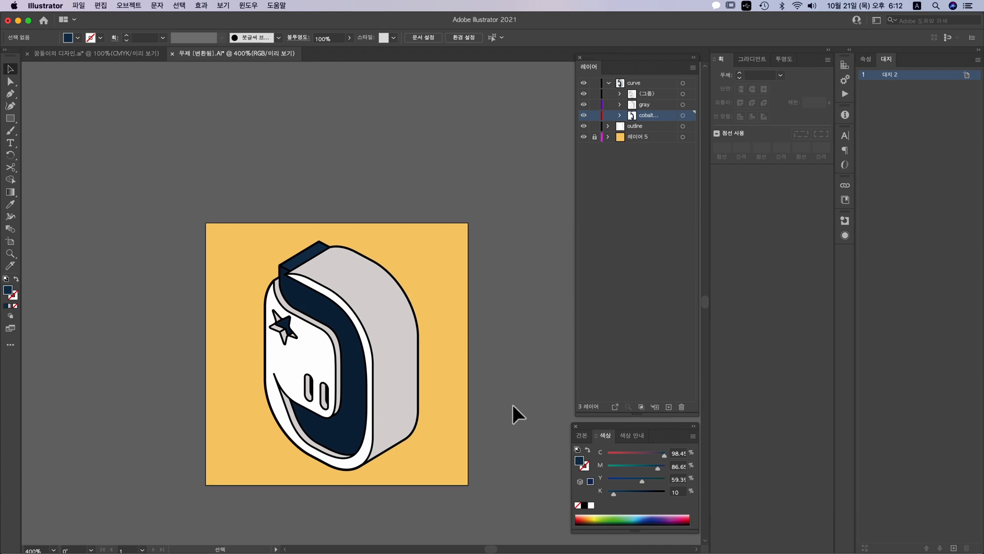
click(640, 128)
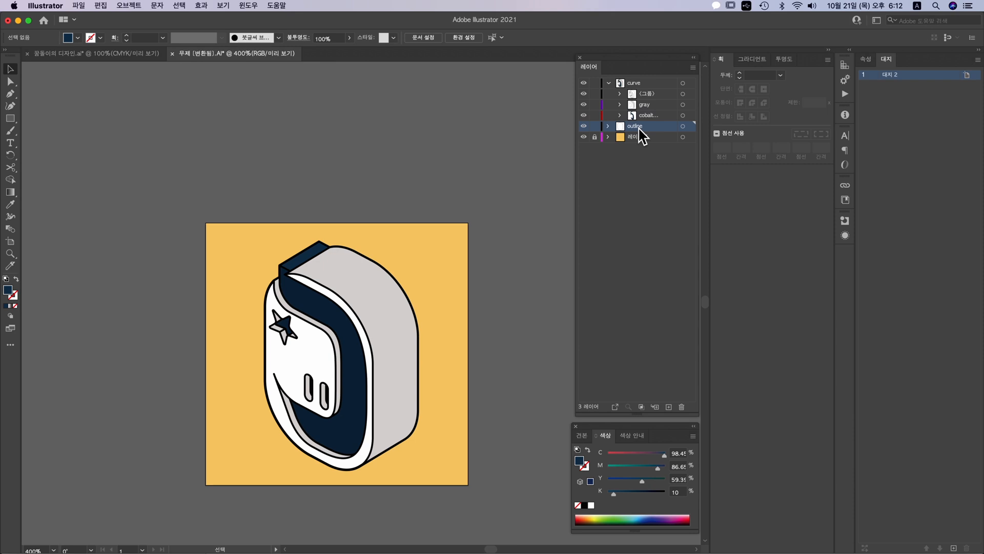
click(683, 126)
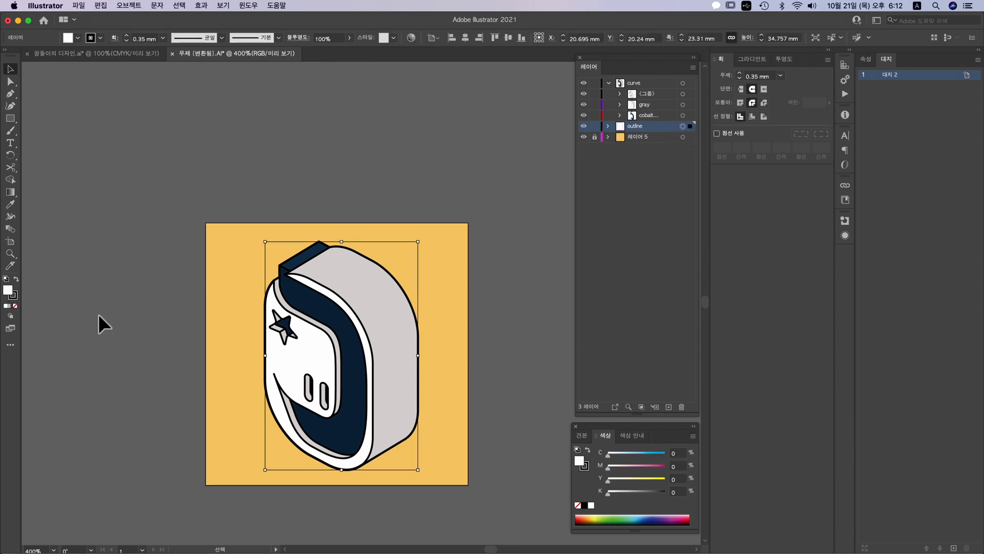
click(672, 491)
text(10)
key(Return)
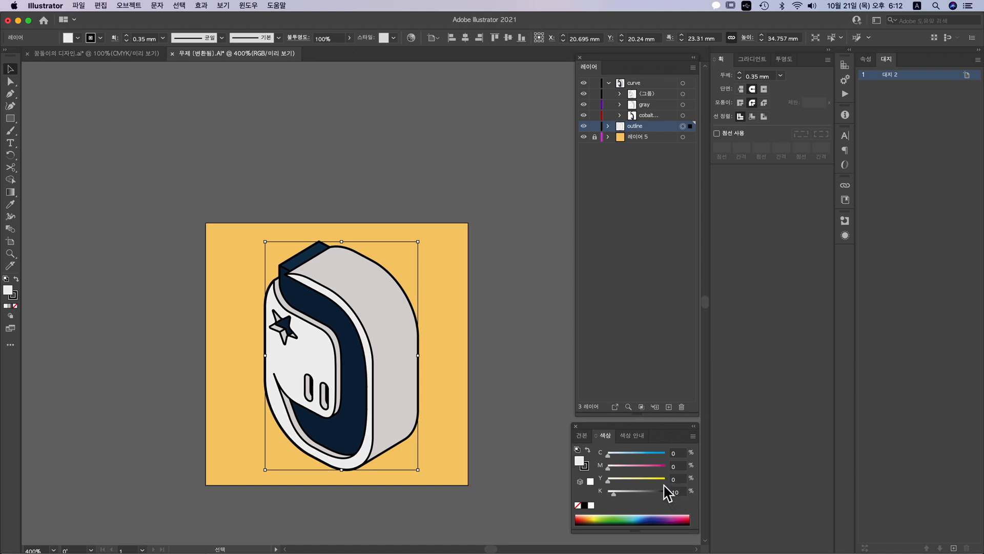
click(512, 340)
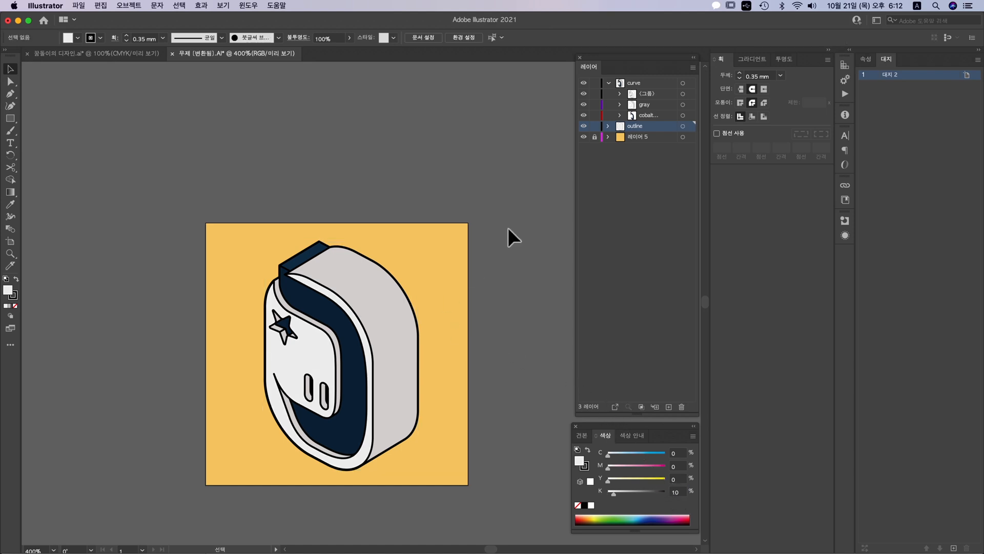
Step: Turn the gray layer's faces white by setting their fill's C, M and Y values to 0%, and deselect them
click(650, 106)
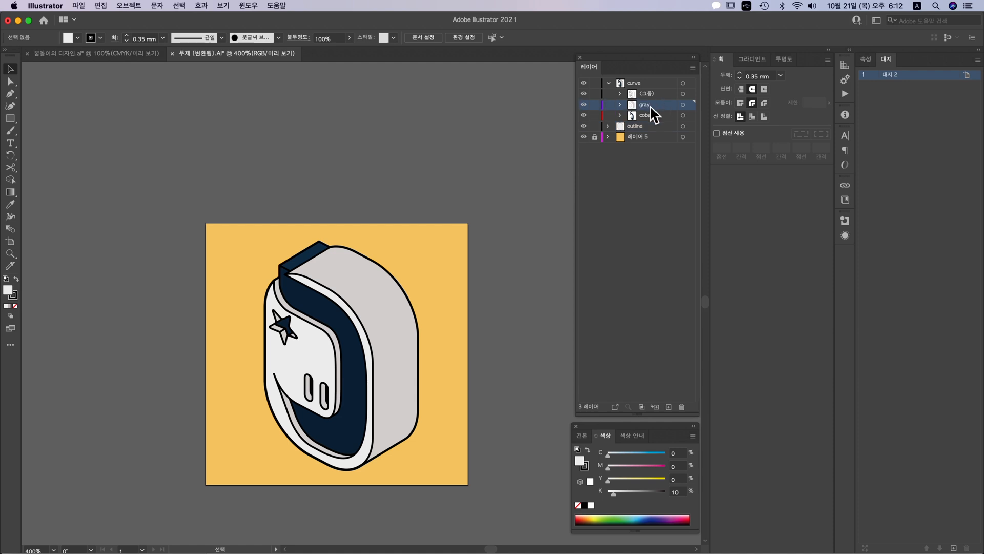
click(684, 104)
click(678, 453)
text(0)
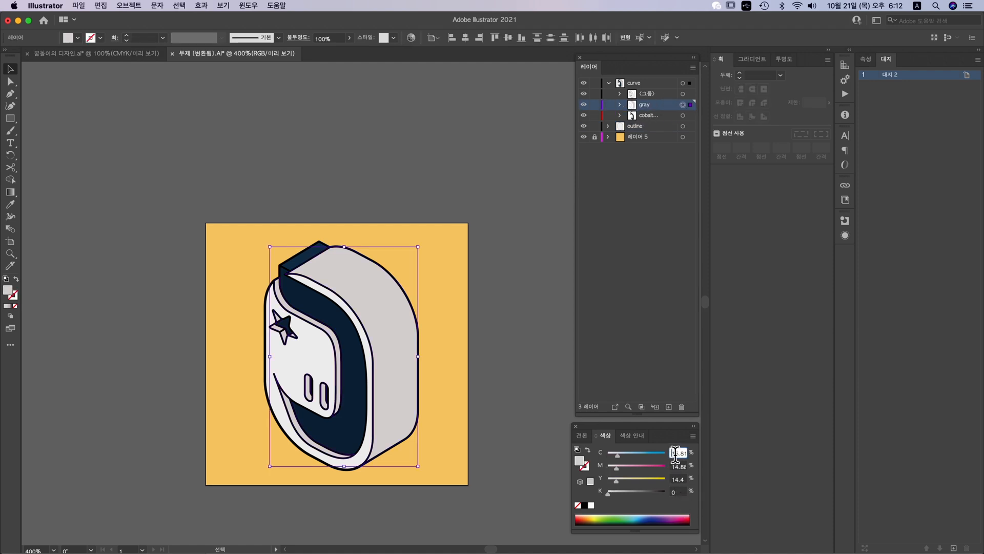
key(Tab)
text(0)
key(Tab)
text(0)
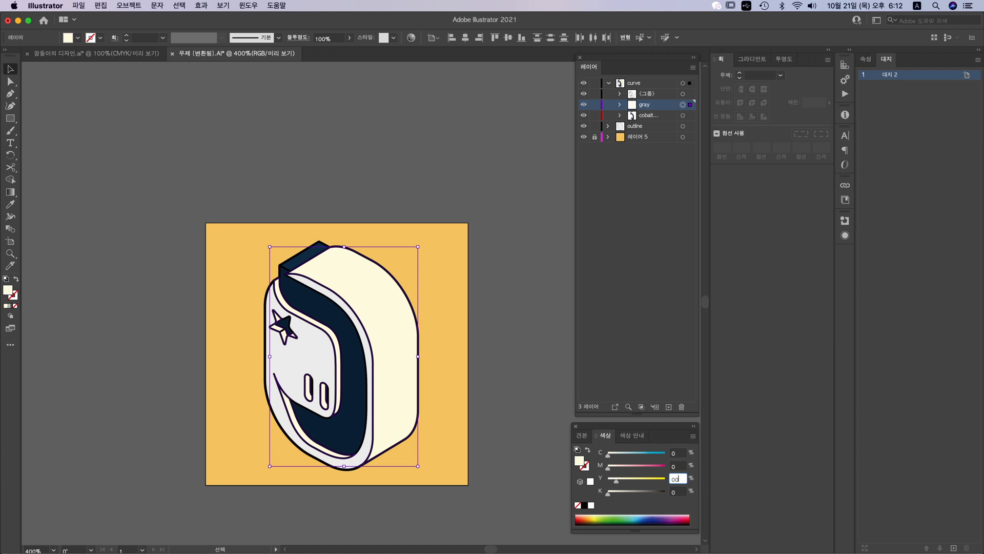
key(Return)
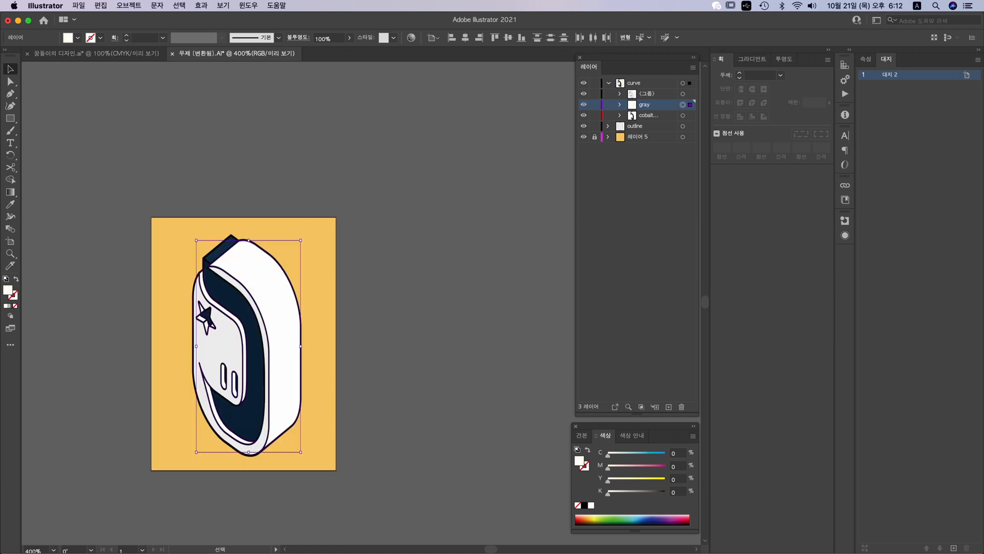
key(Tab)
key(Tab)
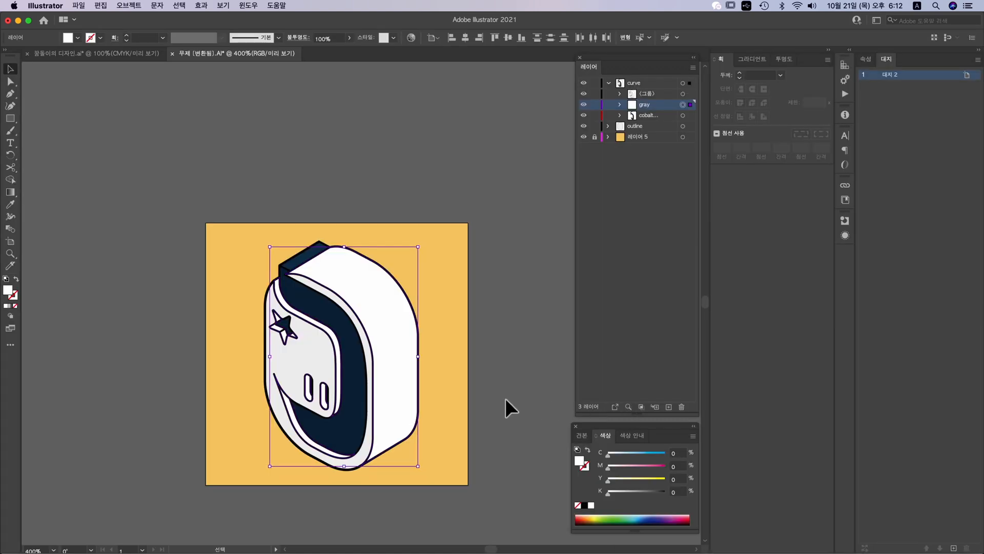
click(492, 379)
Step: Recolour the outline layer's artwork light gray with fill C 0, M 0, Y 0, K 20%, and deselect it
click(638, 129)
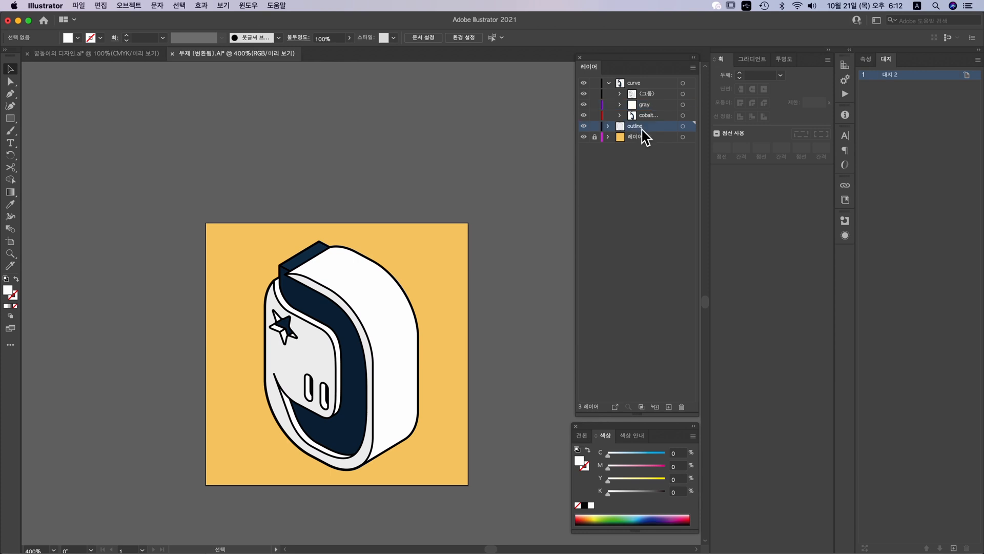
click(683, 127)
double_click(677, 453)
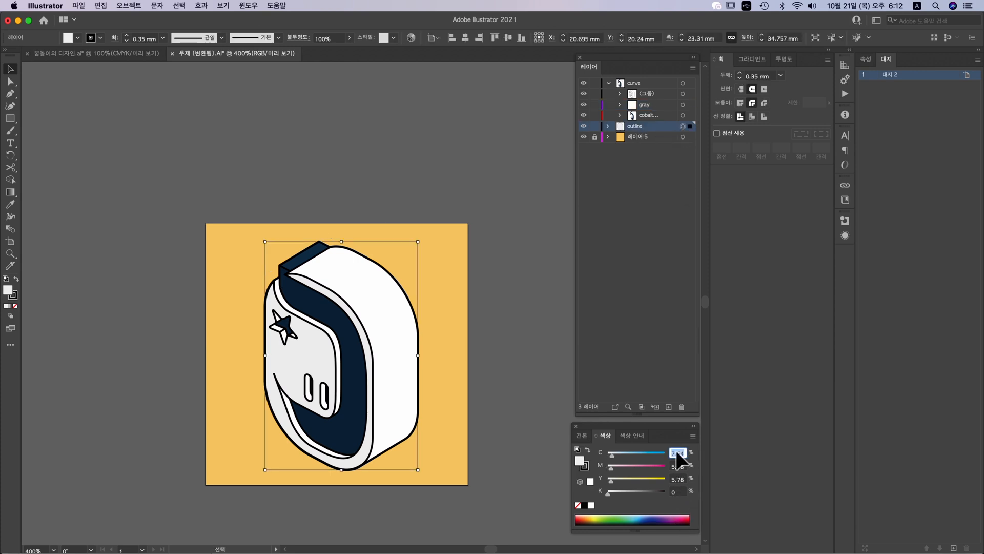
text(0)
key(Tab)
text(0)
key(Tab)
text(0)
key(Tab)
text(20)
key(Return)
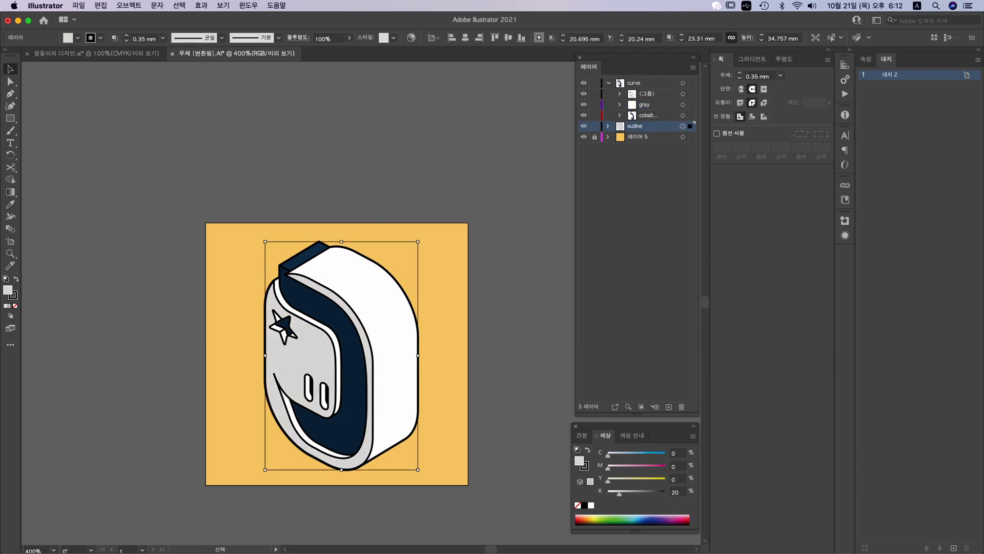
click(525, 370)
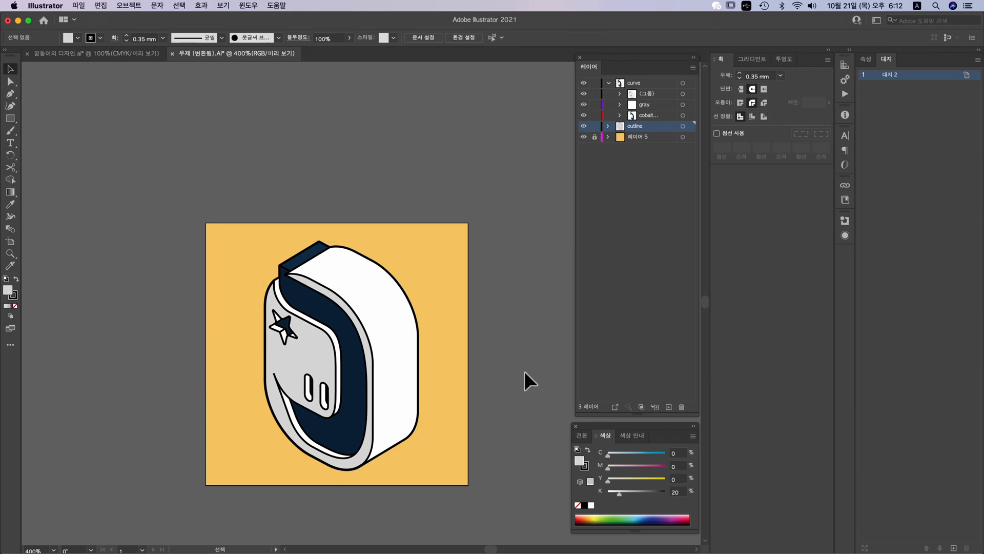
key(super+minus)
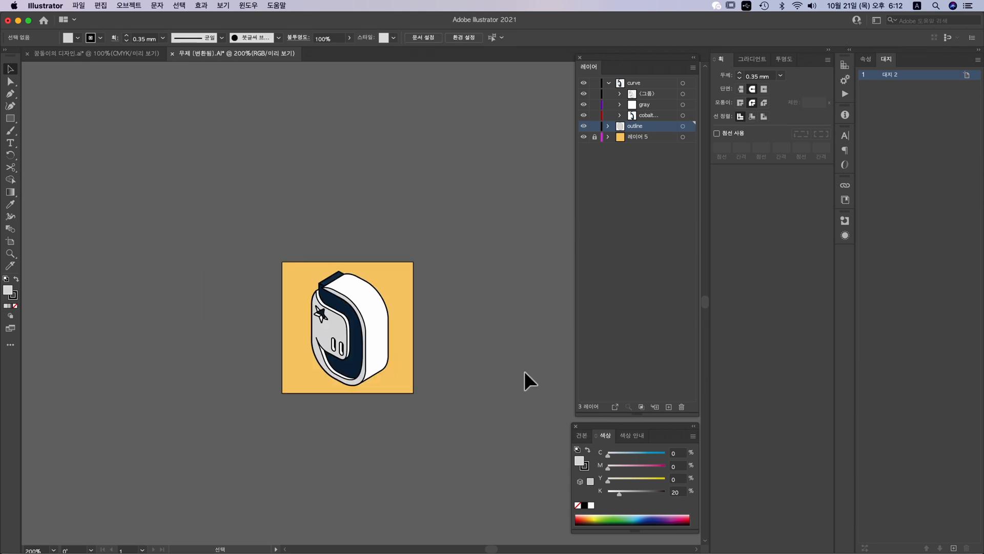
drag(492, 367, 462, 365)
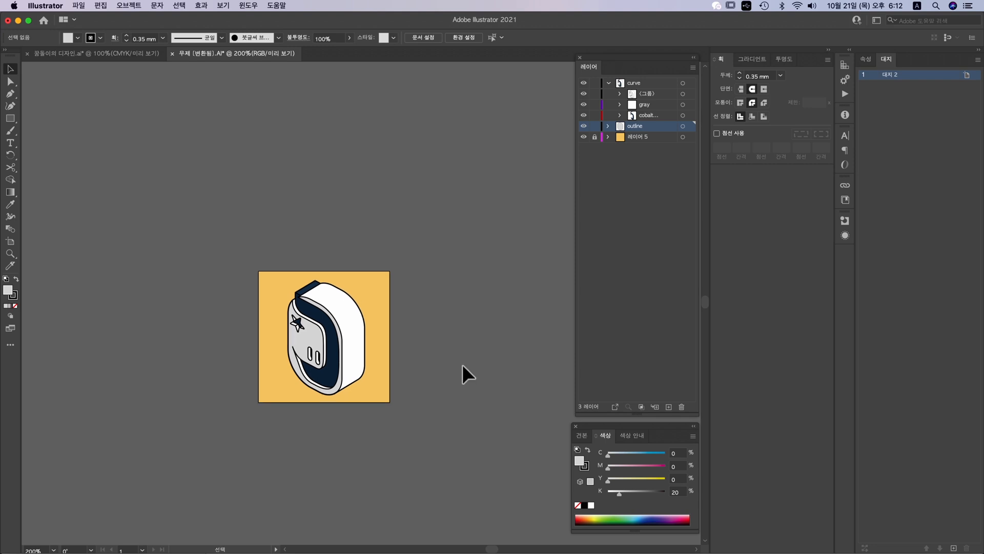